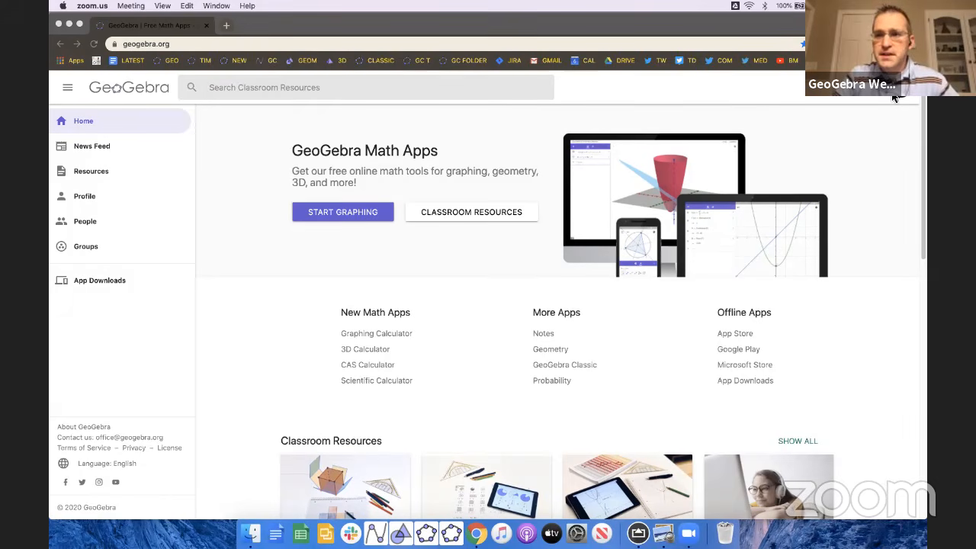
# Step: Examine the GeoGebra home page, including the account area and the Classroom Resources collections for elementary, middle and high school math
pyautogui.click(861, 175)
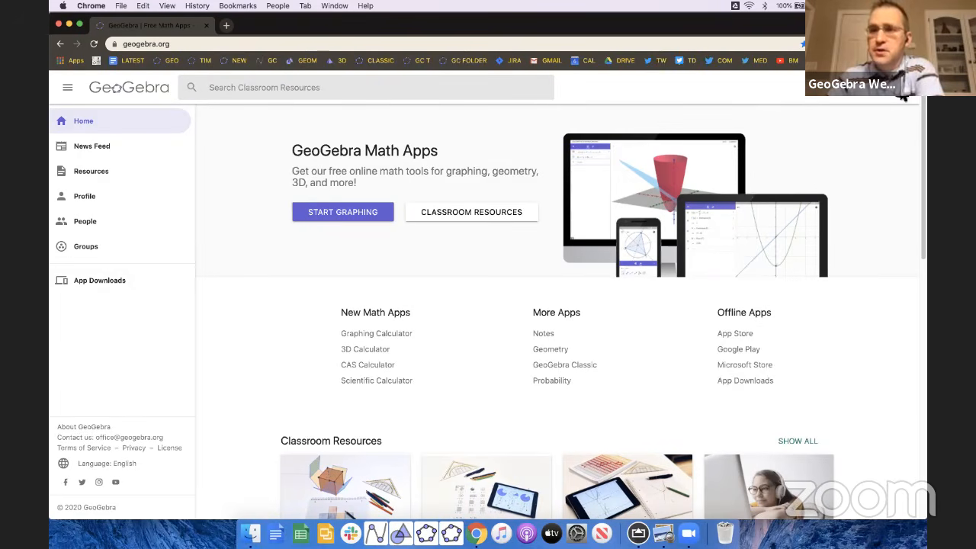
pyautogui.scroll(5, 904, 102)
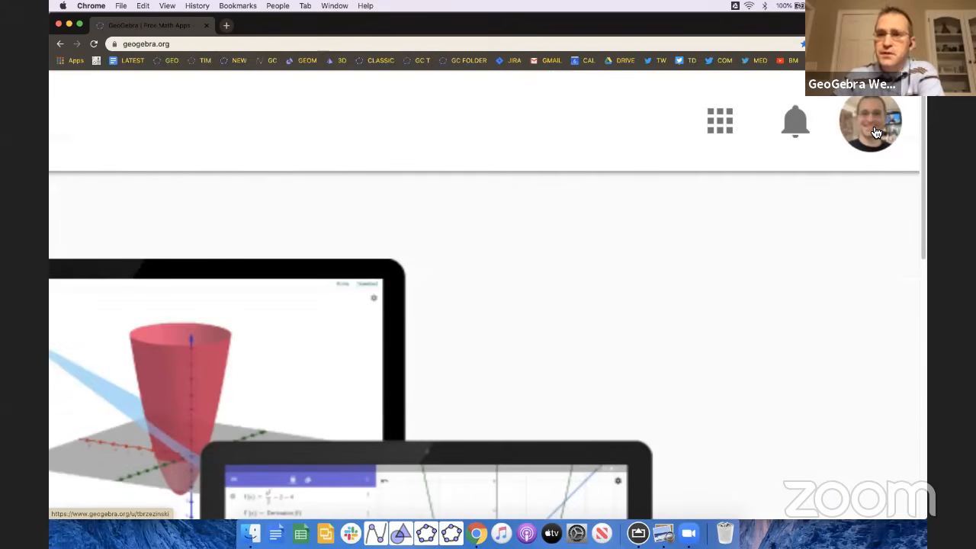
pyautogui.scroll(-5, 876, 135)
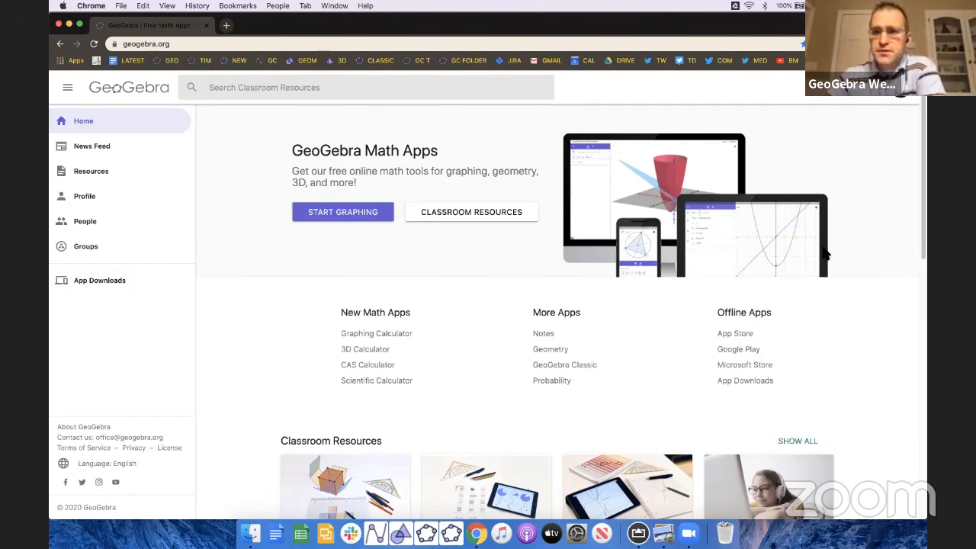
pyautogui.scroll(-4, 854, 276)
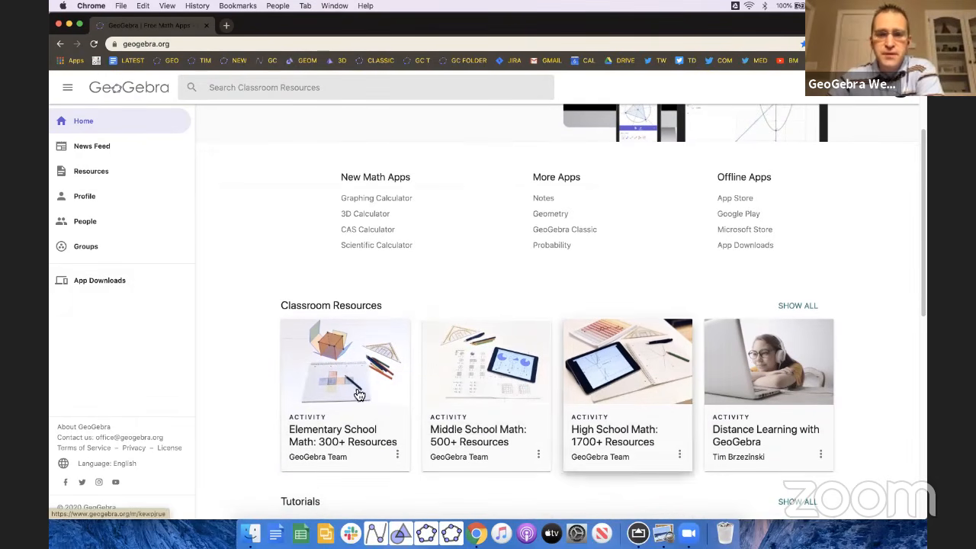
pyautogui.scroll(5, 386, 364)
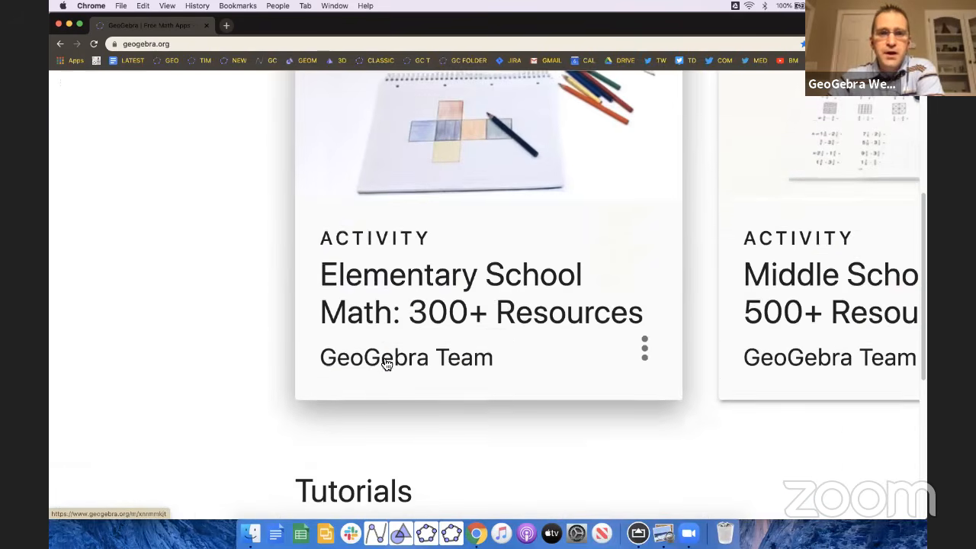
pyautogui.scroll(3, 387, 364)
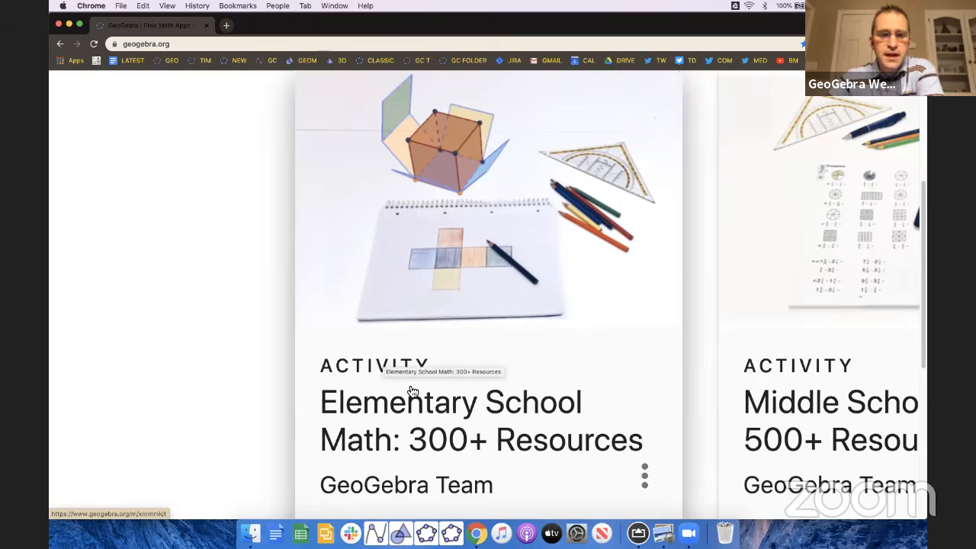
pyautogui.hscroll(7, 412, 392)
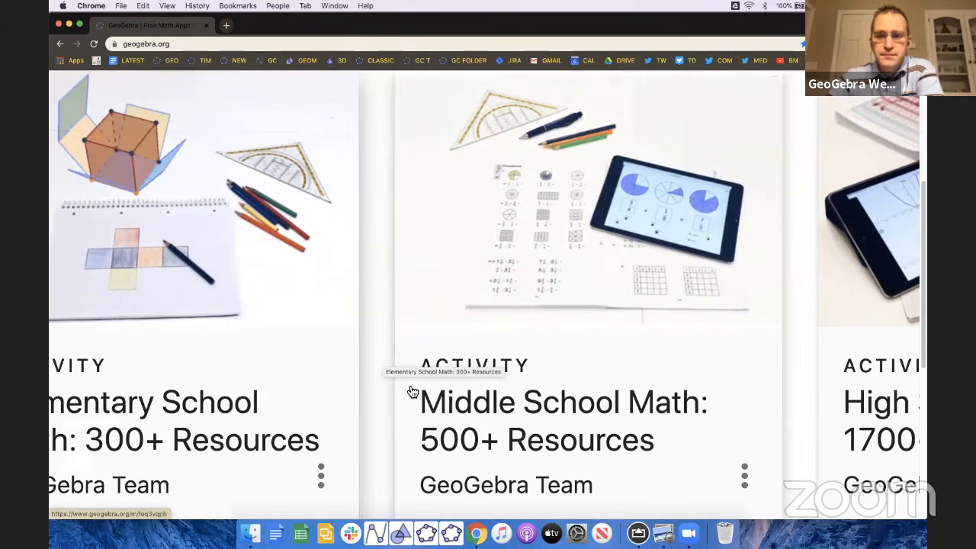
pyautogui.hscroll(5, 412, 392)
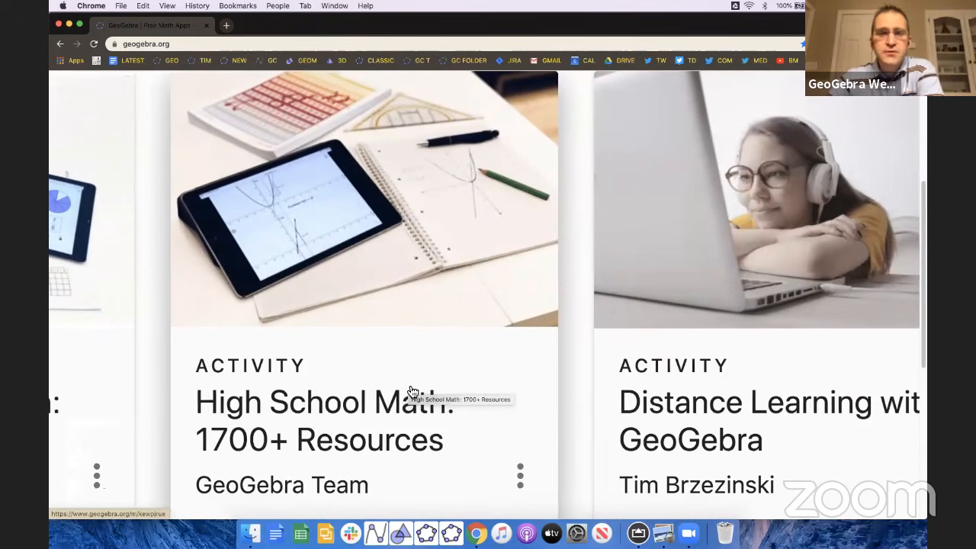
pyautogui.hscroll(-10, 412, 392)
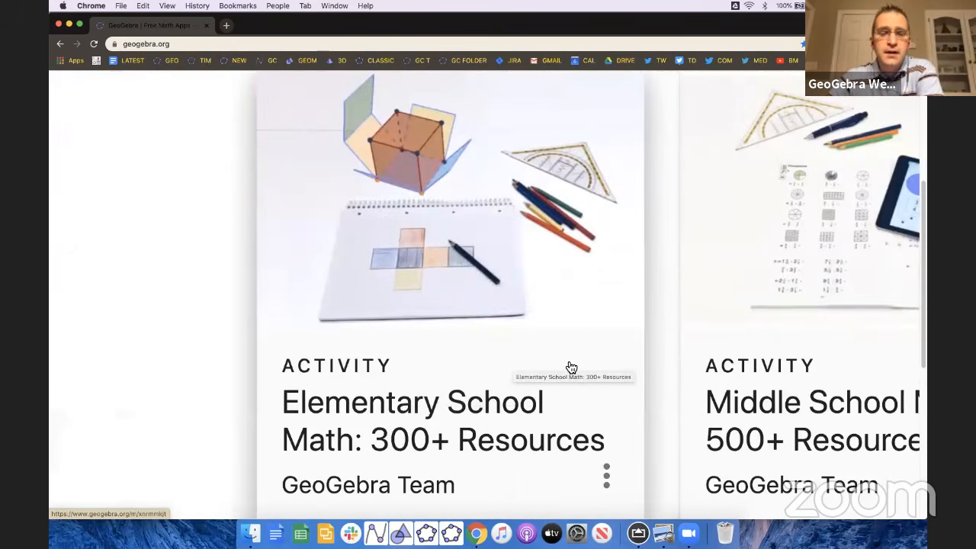
pyautogui.scroll(-5, 571, 368)
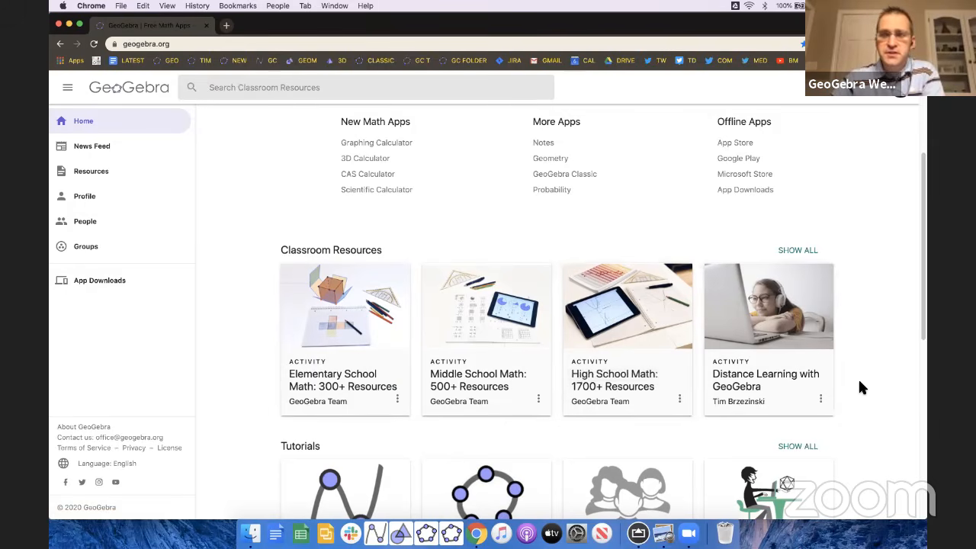
pyautogui.scroll(3, 860, 388)
pyautogui.scroll(-2, 860, 387)
pyautogui.scroll(-2, 860, 387)
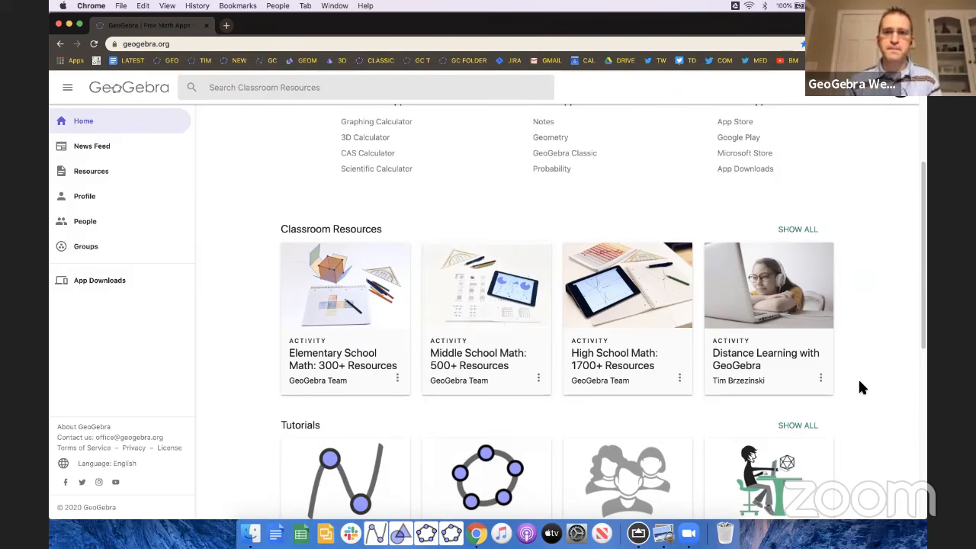
pyautogui.scroll(5, 859, 383)
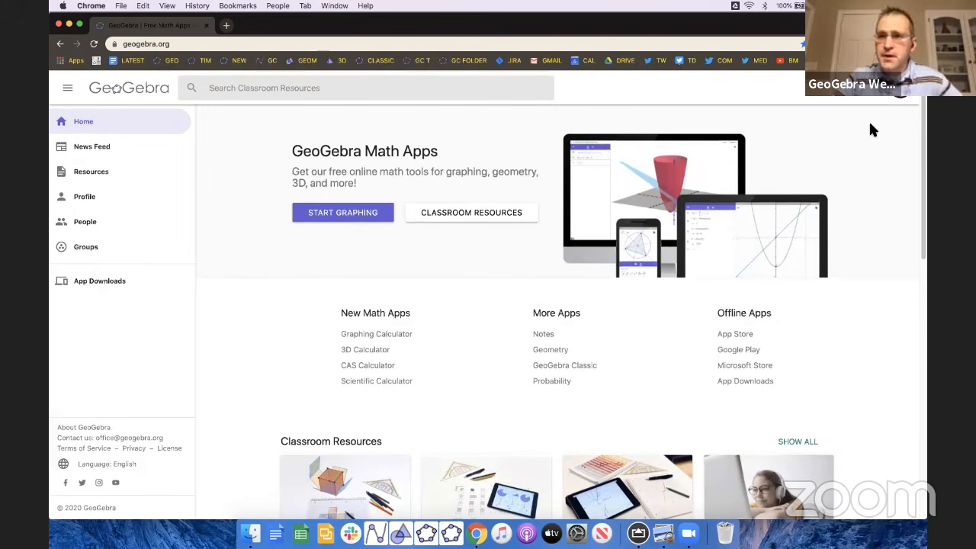
# Step: Open the Graphing Calculator from the list of GeoGebra apps
pyautogui.click(856, 97)
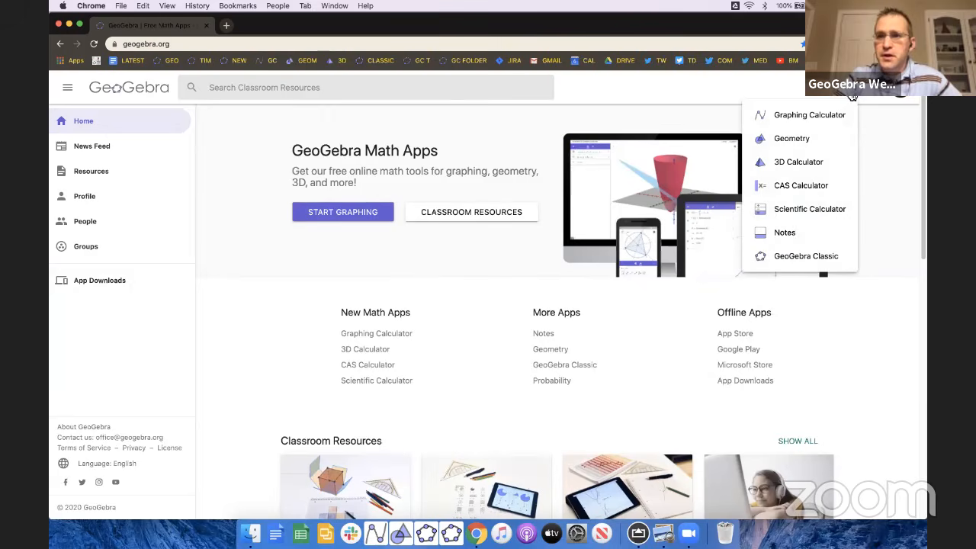
pyautogui.scroll(5, 856, 98)
pyautogui.scroll(3, 666, 184)
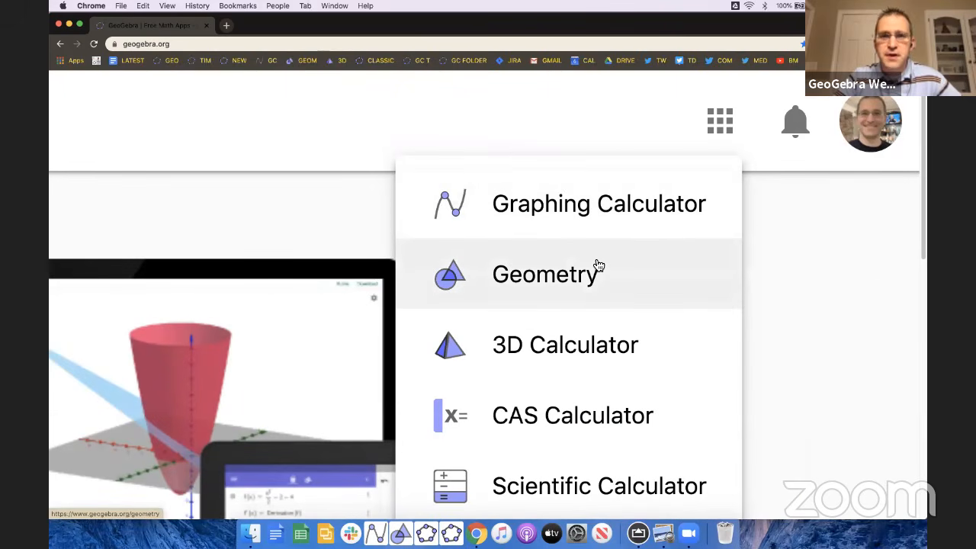
pyautogui.scroll(-8, 611, 202)
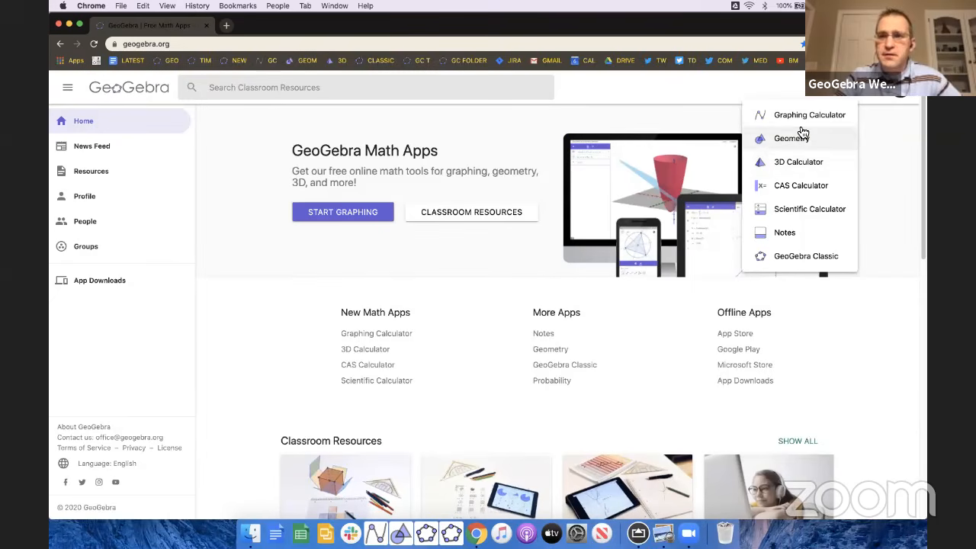
pyautogui.click(806, 116)
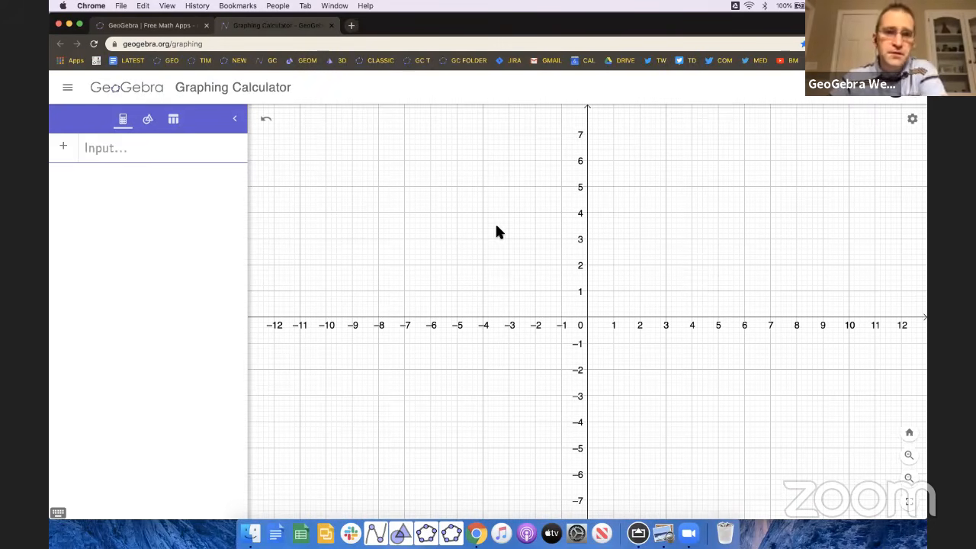
# Step: Show the construction tools and use the Move tool to shift the coordinate plane so the positive x-axis extends to about 23
pyautogui.click(148, 121)
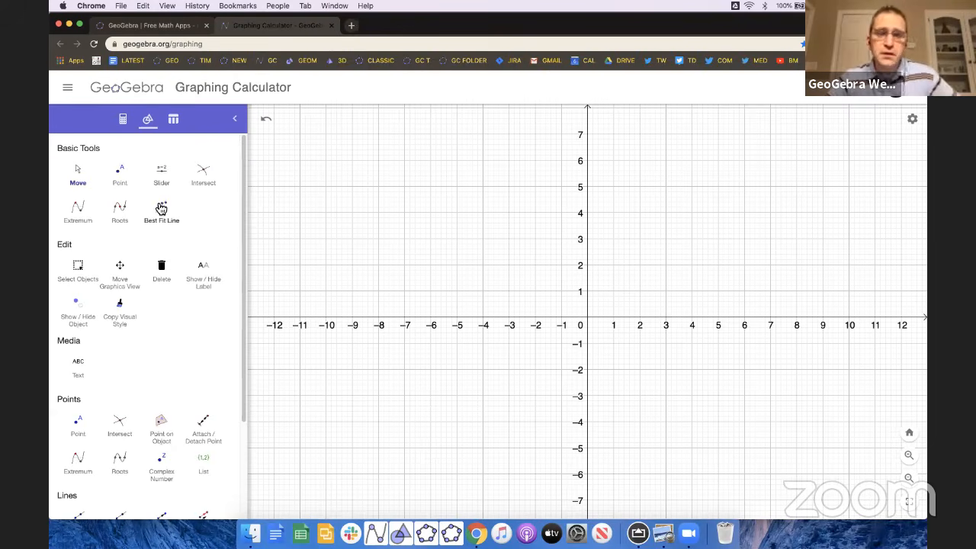
pyautogui.scroll(-3, 160, 209)
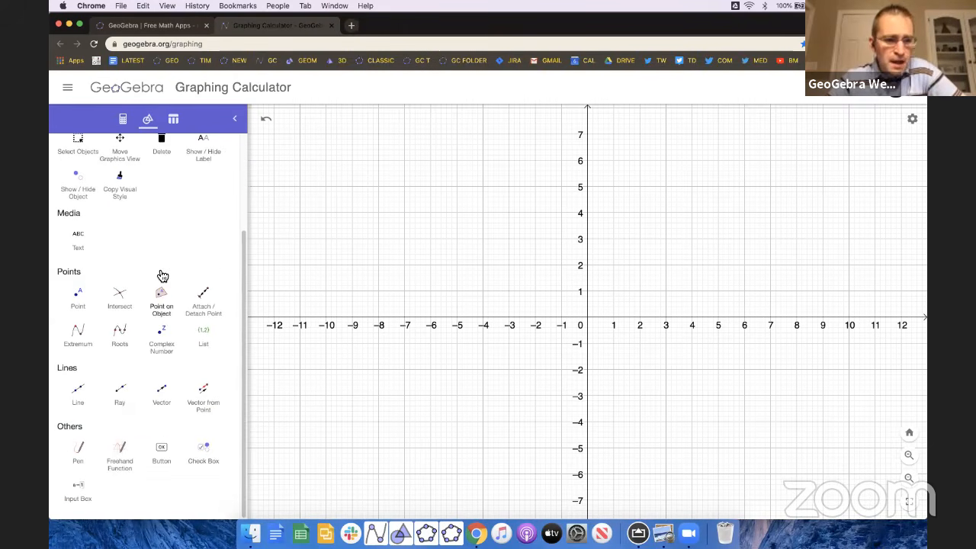
pyautogui.scroll(3, 161, 274)
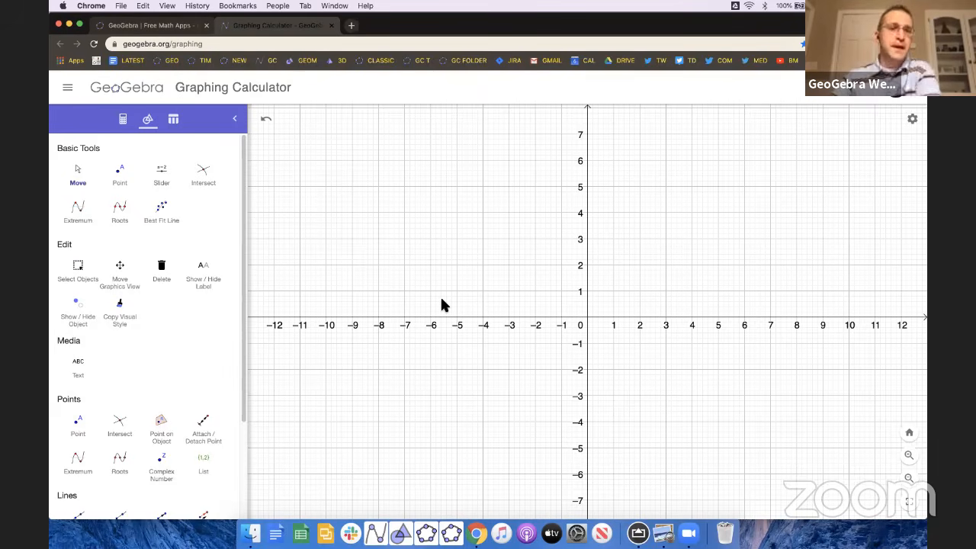
pyautogui.click(84, 182)
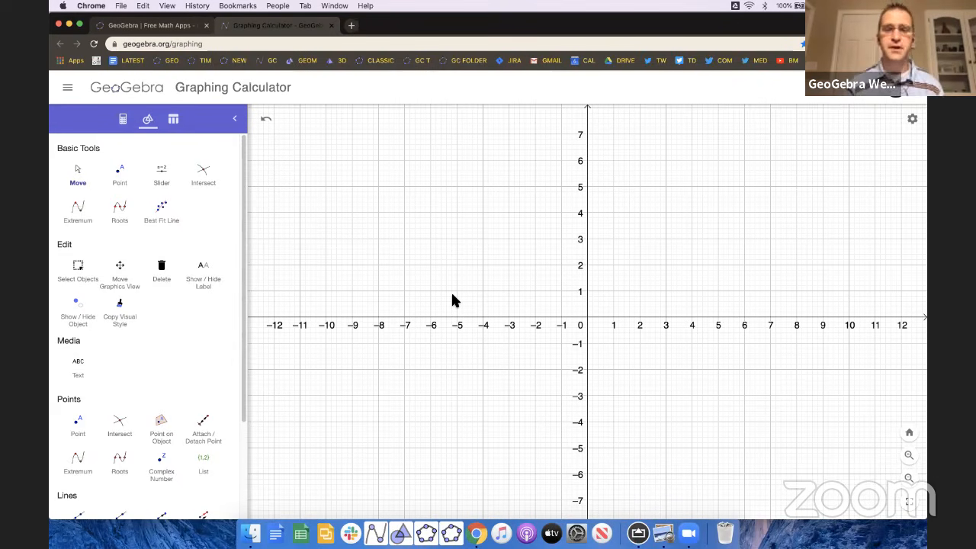
pyautogui.moveTo(452, 294); pyautogui.dragTo(460, 272)
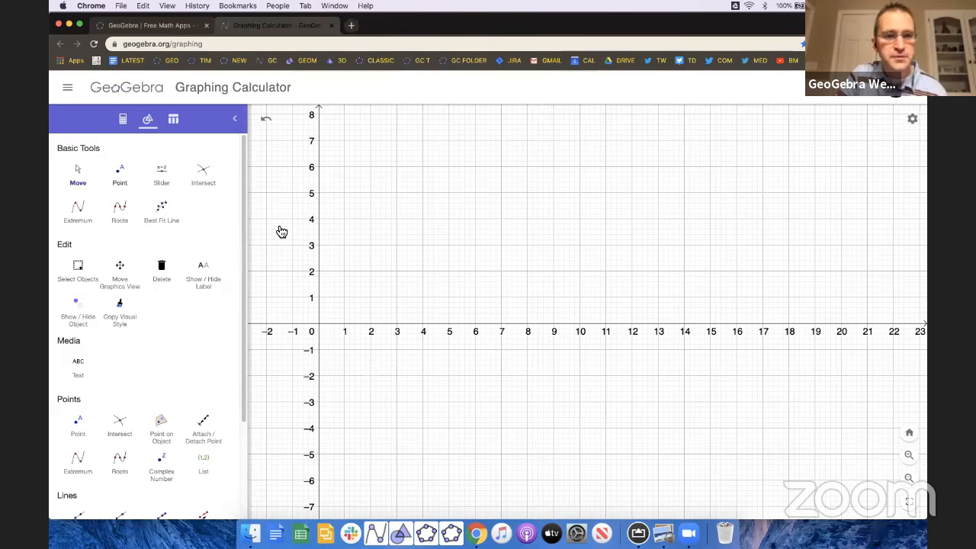
# Step: Look through the calculator's Algebra, Tools and Table views
pyautogui.scroll(1, 282, 232)
pyautogui.scroll(5, 281, 232)
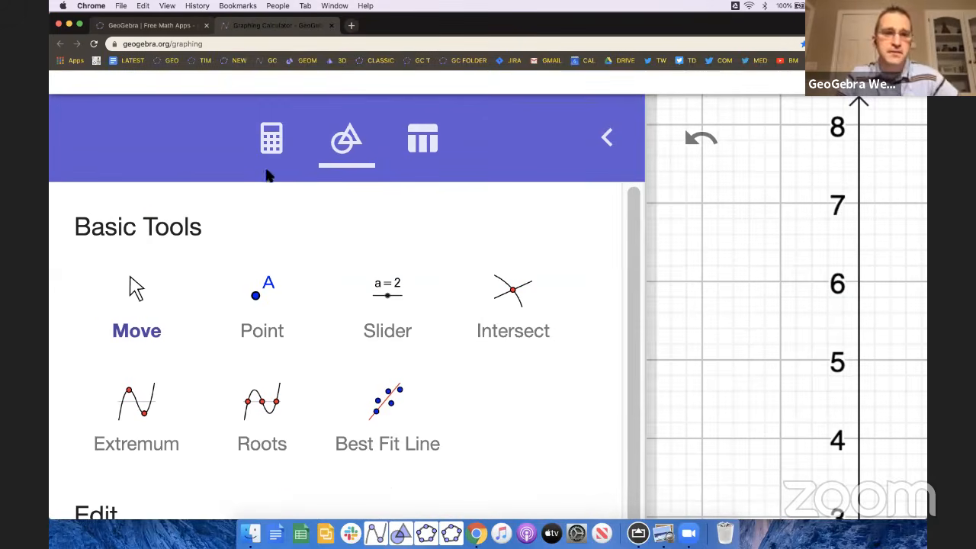
pyautogui.click(274, 168)
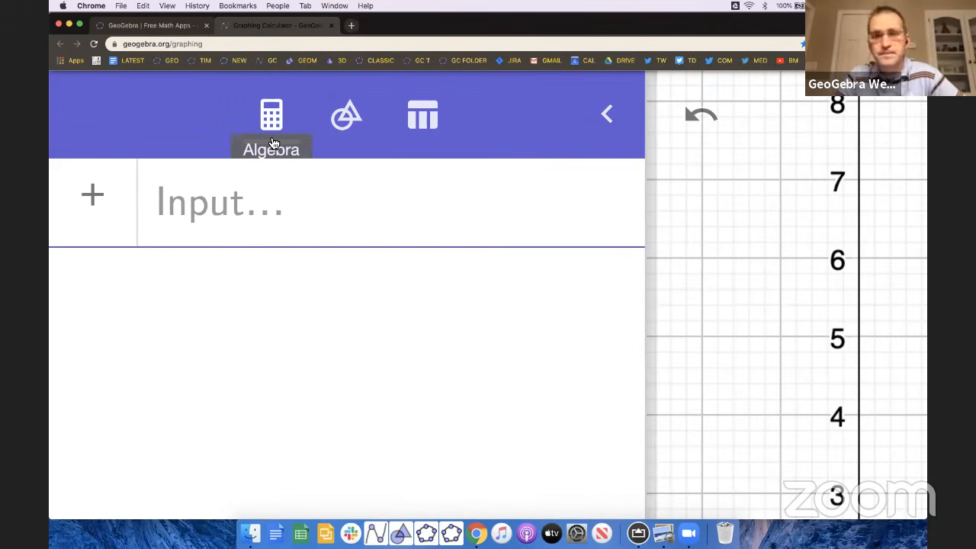
pyautogui.click(347, 132)
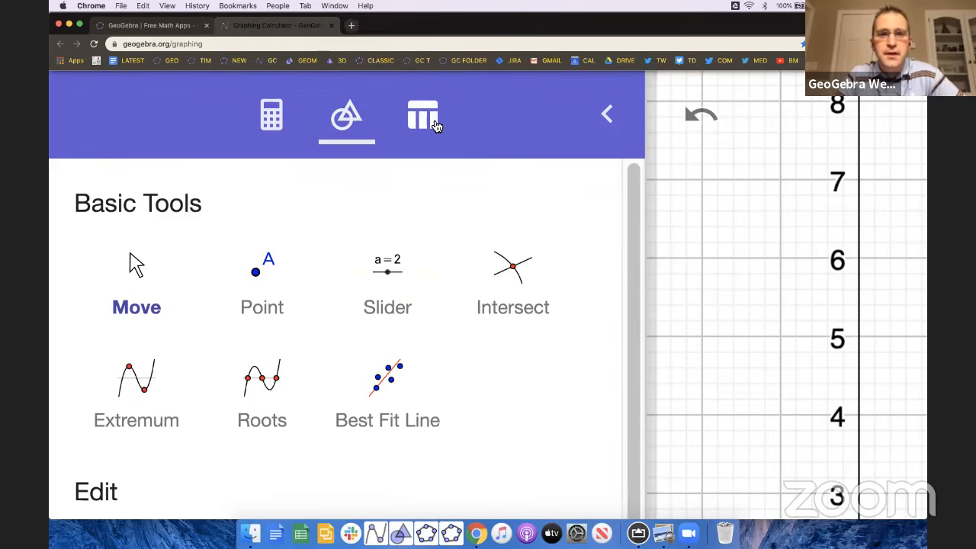
pyautogui.click(435, 125)
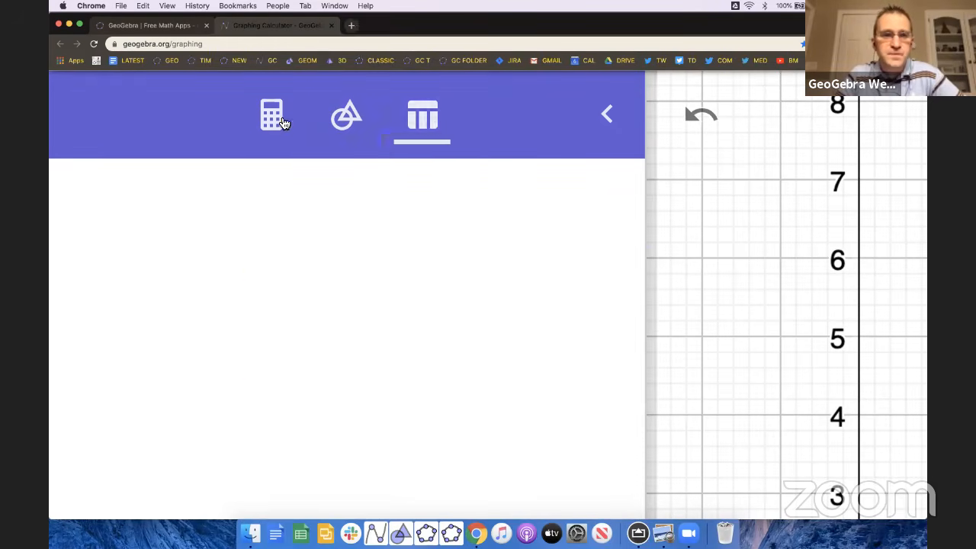
pyautogui.click(274, 119)
pyautogui.click(346, 122)
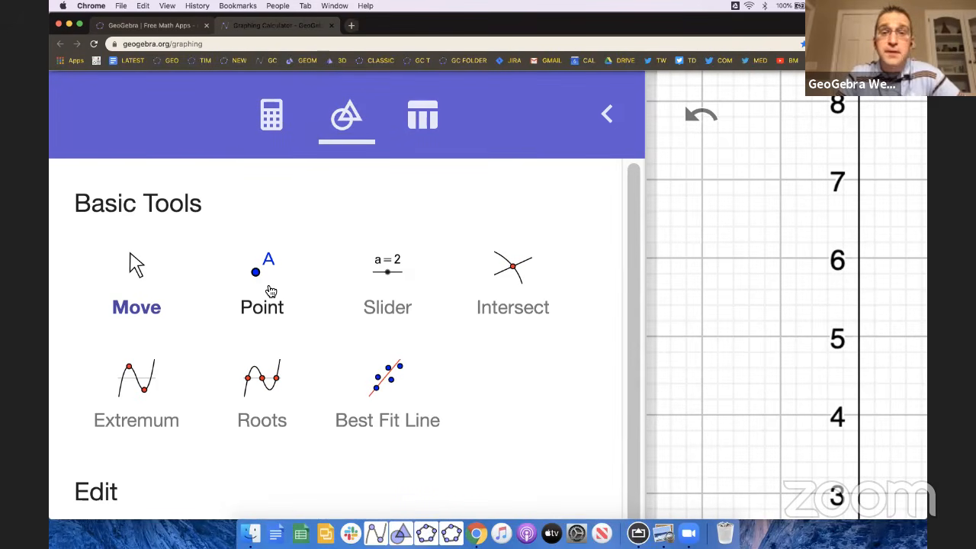
# Step: Place five points on the x-axis with the Point tool, at about 3.5, 5.5, 7.2, 8.8 and 10.6
pyautogui.click(270, 291)
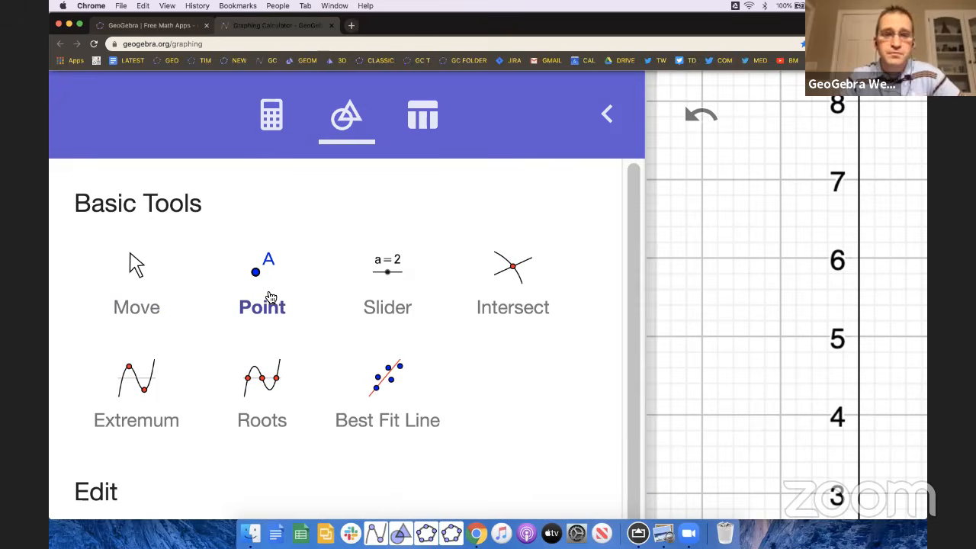
pyautogui.scroll(-5, 411, 332)
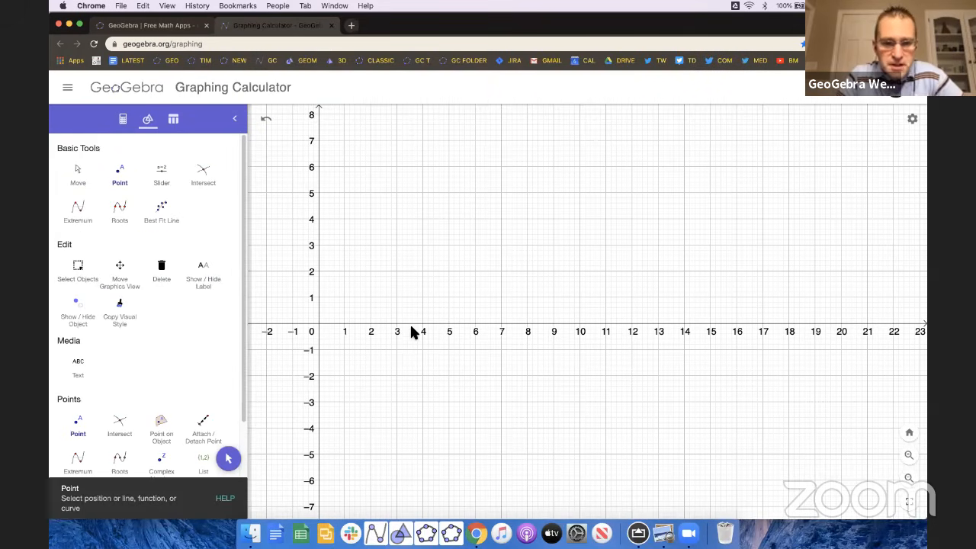
pyautogui.click(409, 324)
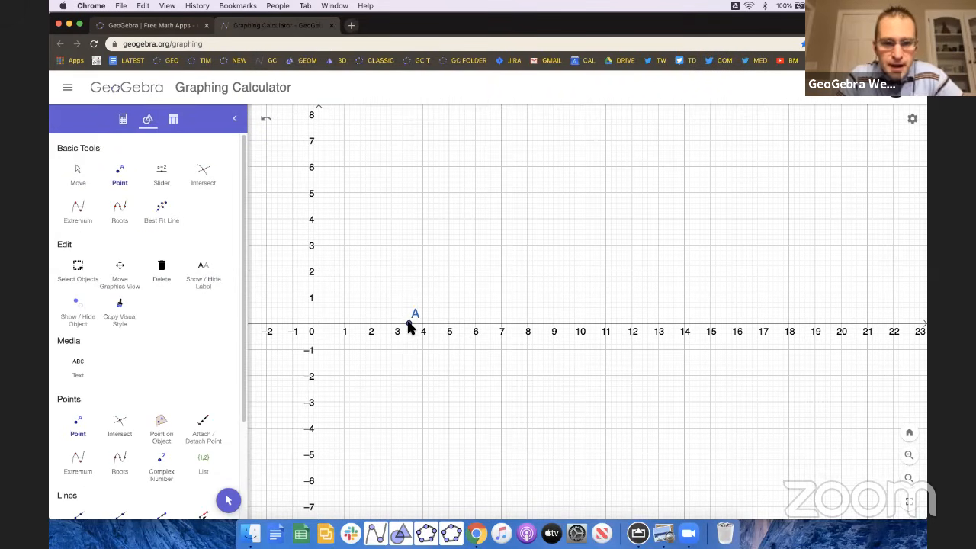
pyautogui.click(464, 324)
pyautogui.click(509, 324)
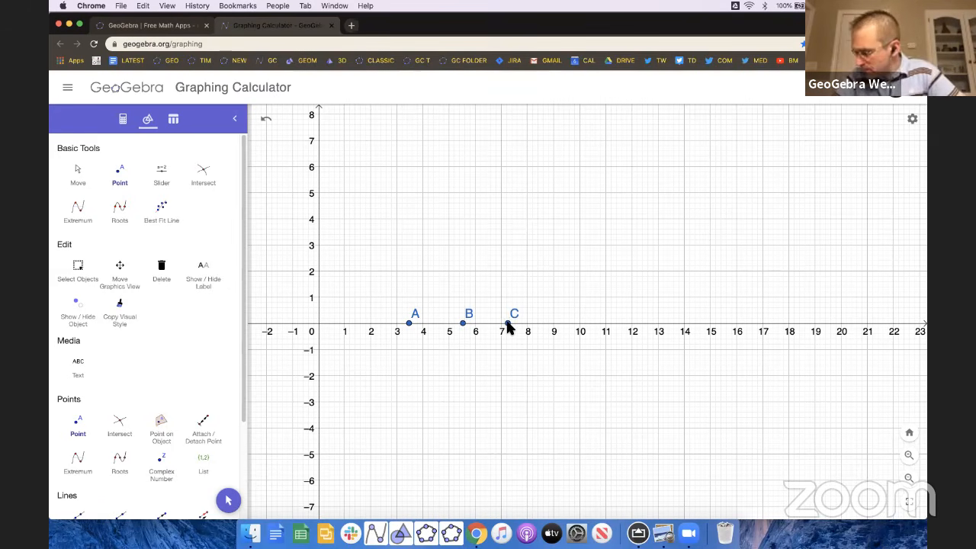
pyautogui.click(549, 324)
pyautogui.click(595, 324)
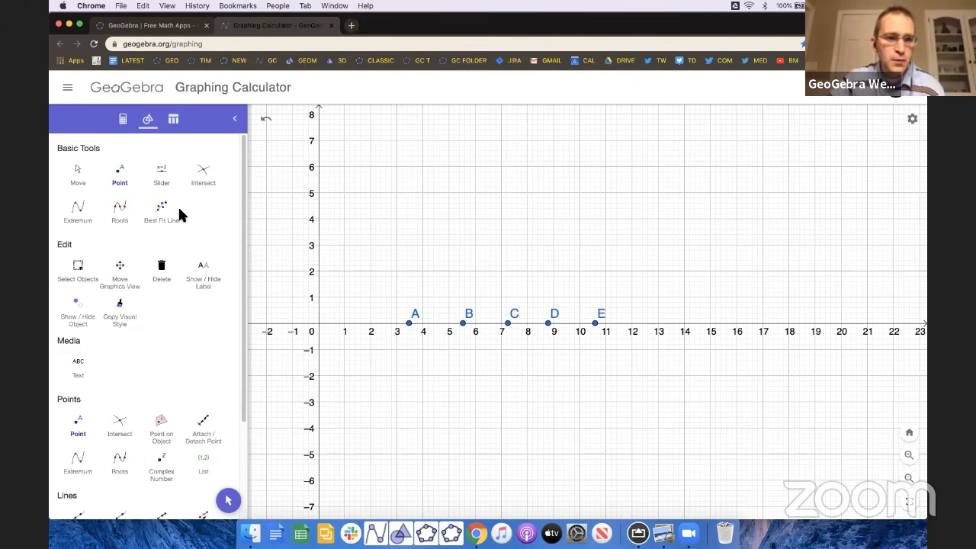
# Step: Switch back to the Move tool and move point A along the x-axis to 3
pyautogui.scroll(10, 260, 273)
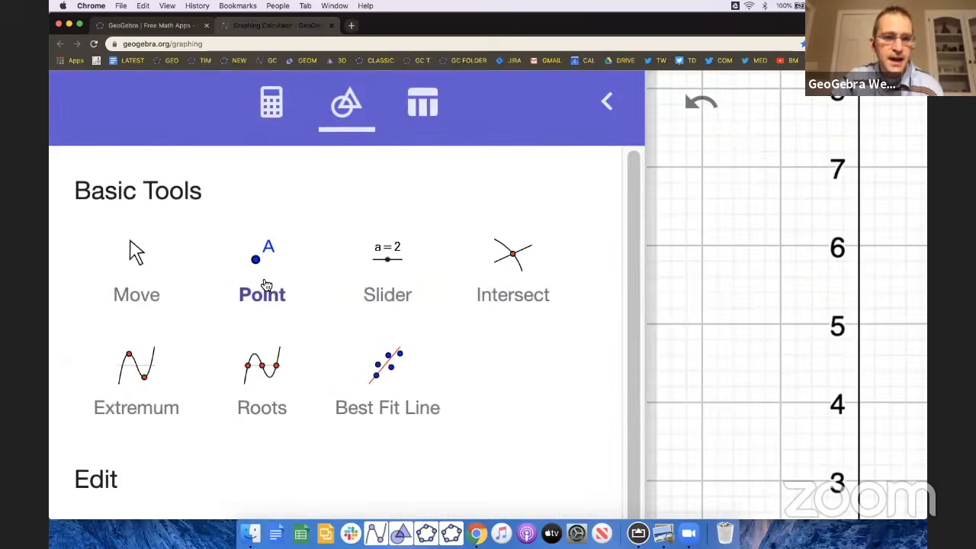
pyautogui.scroll(-10, 267, 285)
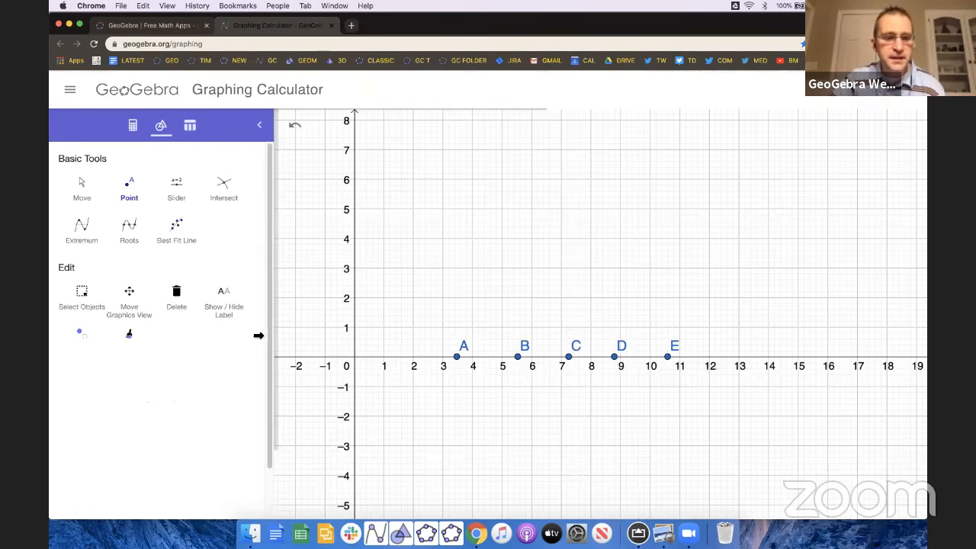
pyautogui.click(228, 501)
pyautogui.moveTo(408, 321)
pyautogui.mouseDown()
pyautogui.moveTo(372, 323)
pyautogui.moveTo(430, 323)
pyautogui.moveTo(380, 323)
pyautogui.moveTo(397, 323)
pyautogui.mouseUp()
pyautogui.click(518, 230)
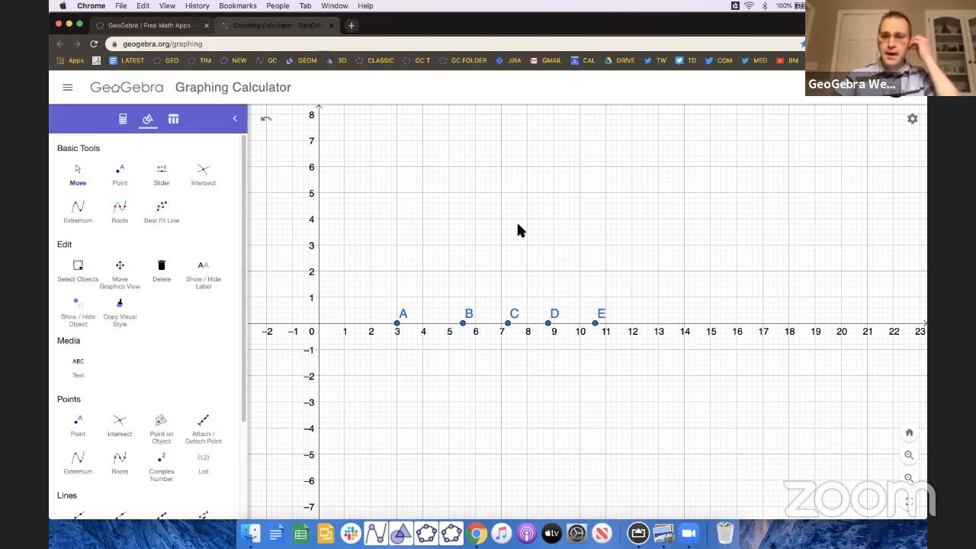
pyautogui.moveTo(404, 237); pyautogui.dragTo(404, 230)
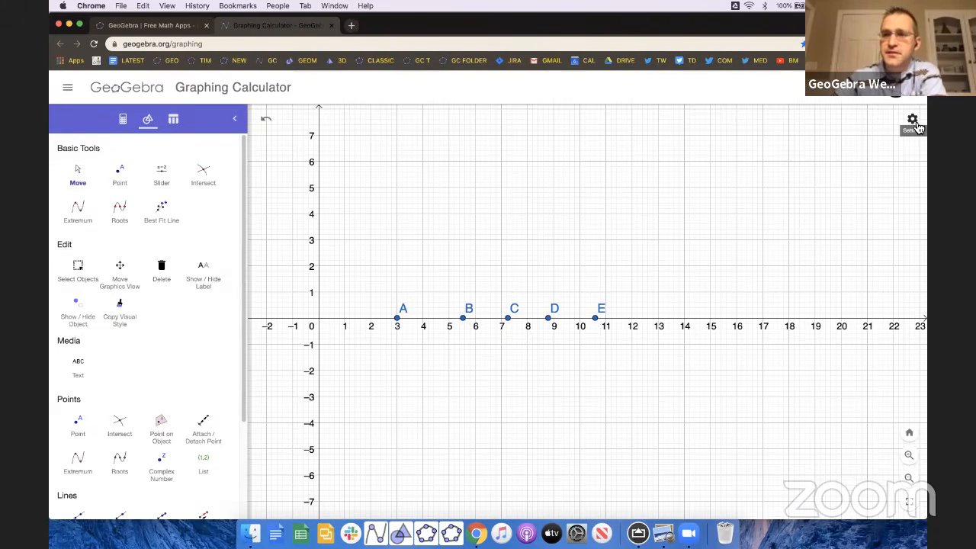
# Step: Change the graph's grid type to Major Gridlines in the graphics settings and close them
pyautogui.scroll(5, 906, 136)
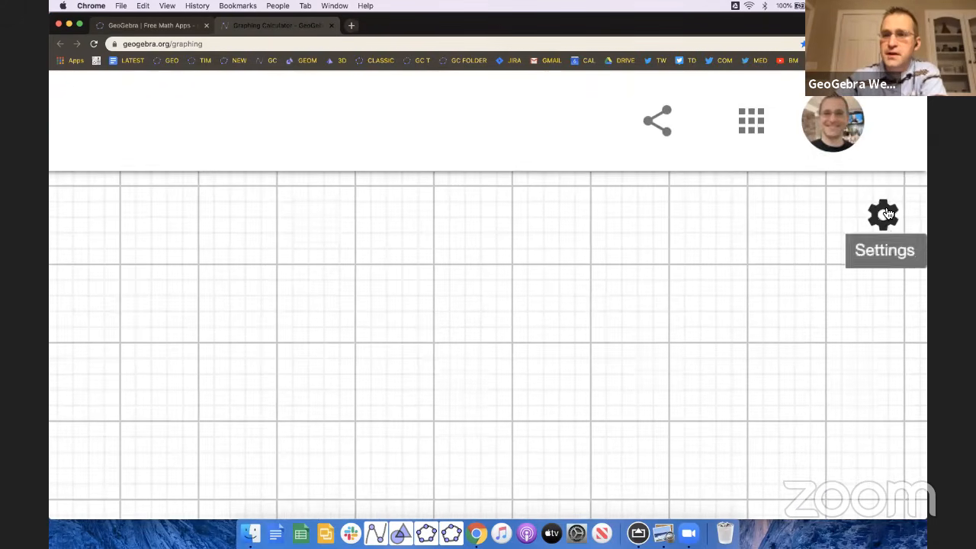
pyautogui.scroll(-5, 908, 189)
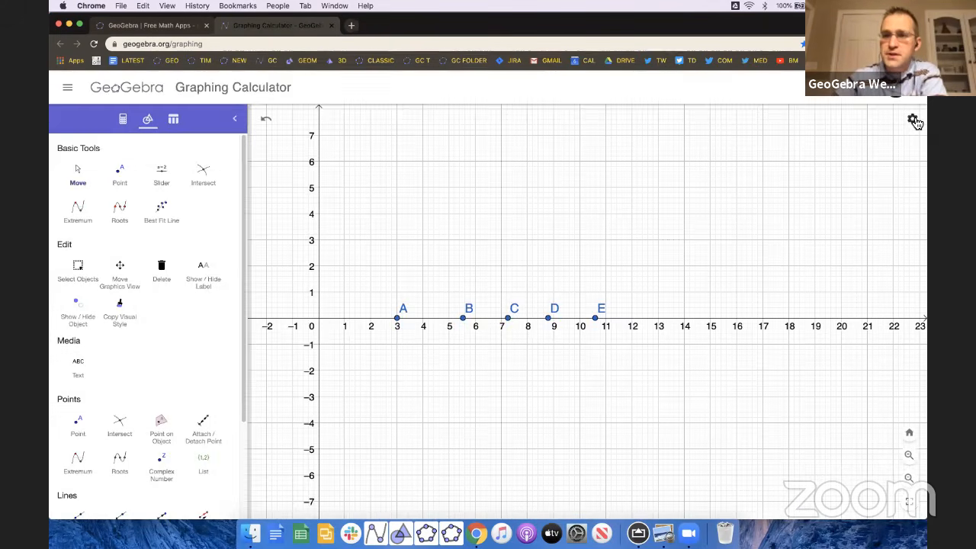
pyautogui.click(915, 118)
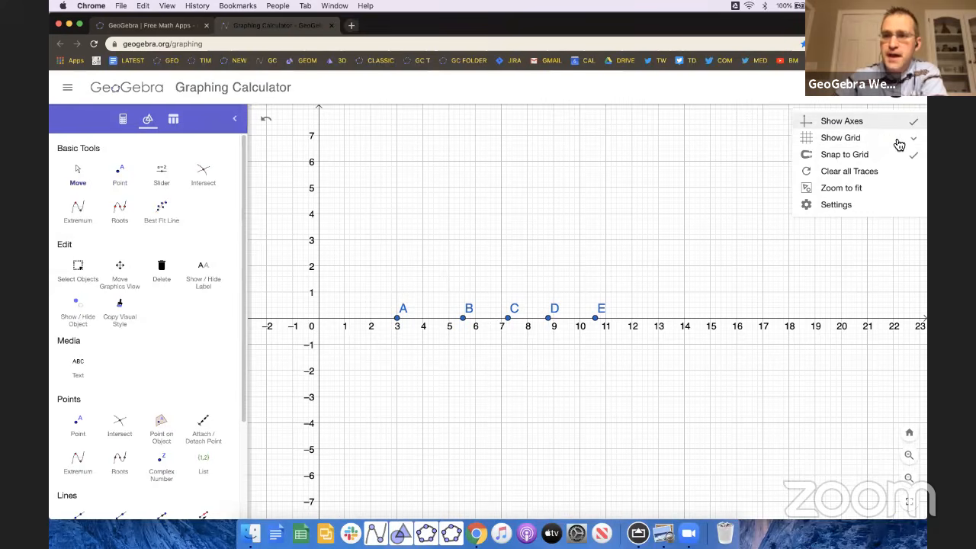
pyautogui.click(836, 206)
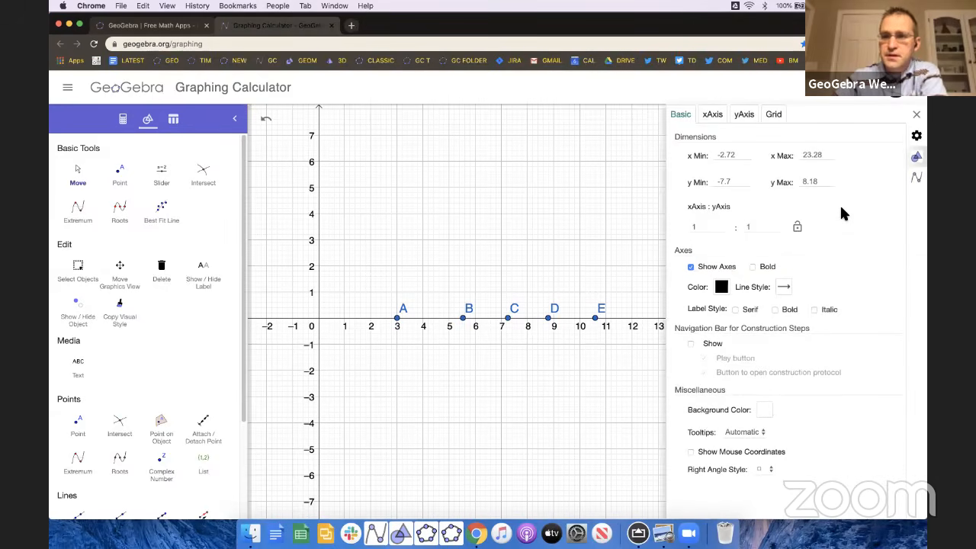
pyautogui.click(773, 114)
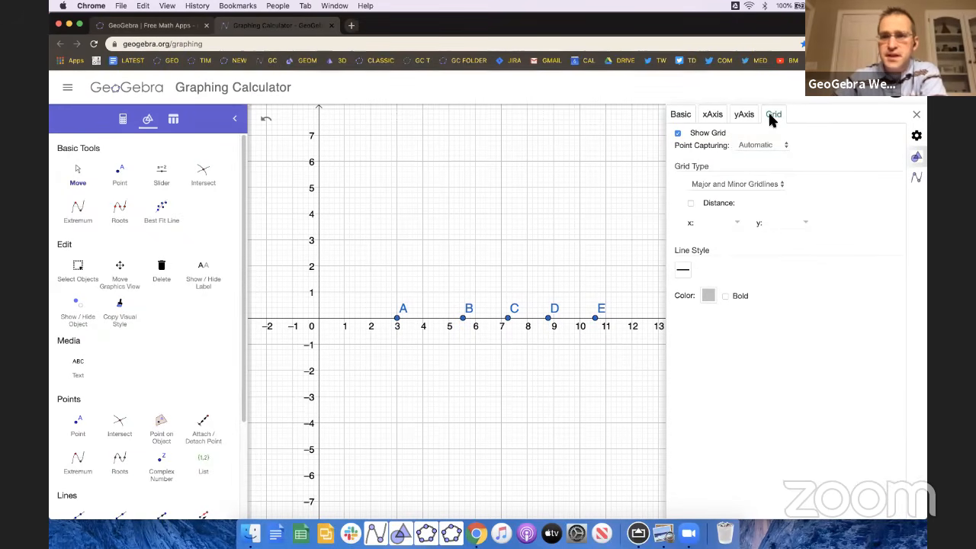
pyautogui.click(755, 188)
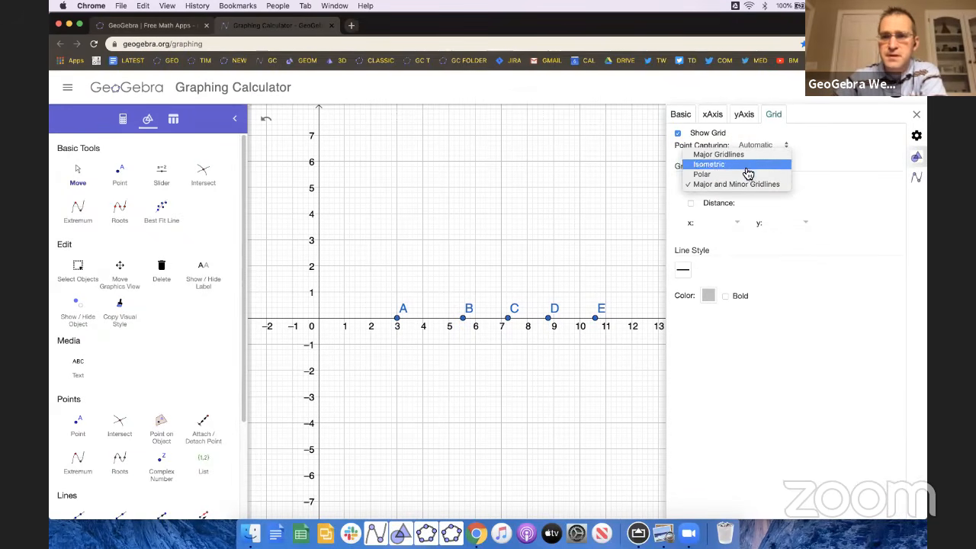
pyautogui.click(746, 156)
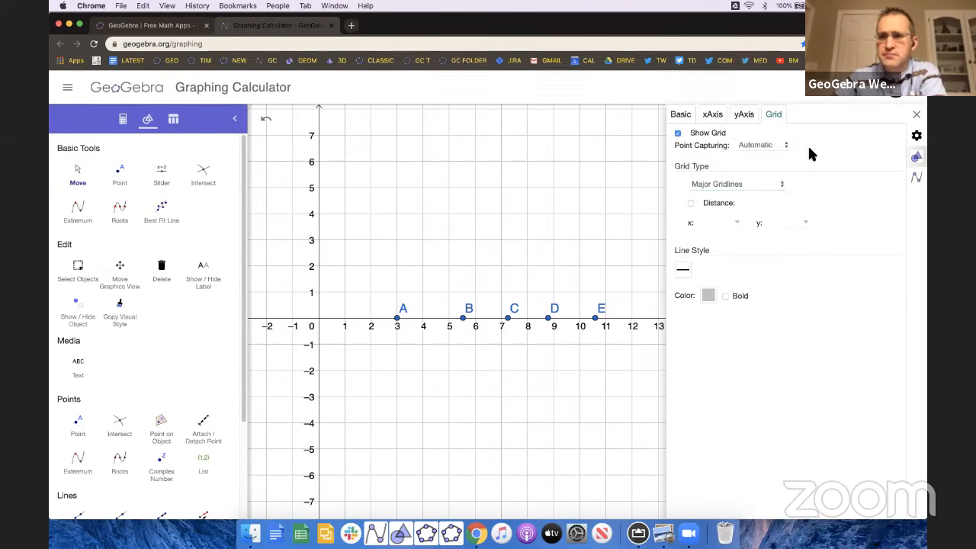
pyautogui.click(917, 115)
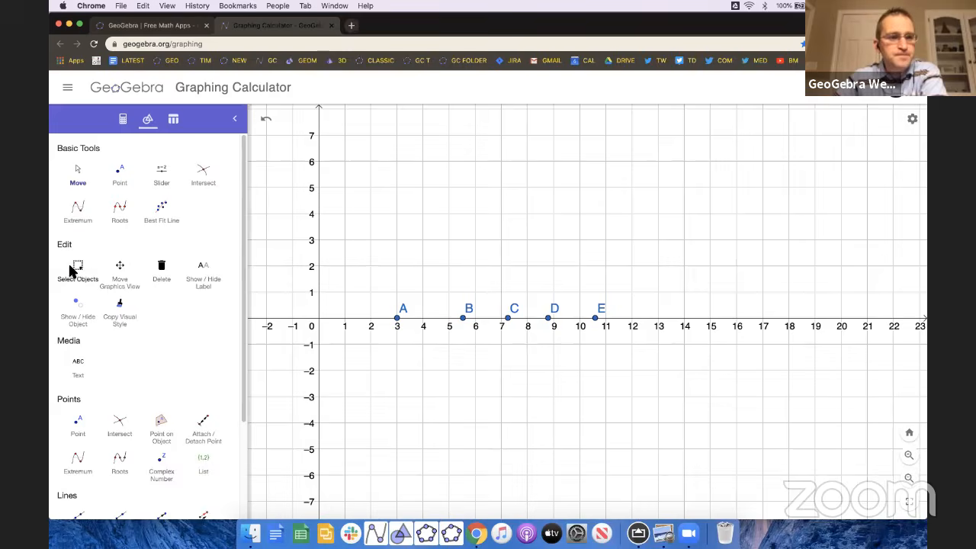
# Step: Select all five points on the x-axis with the Select Objects tool and set their point size to 9
pyautogui.scroll(1, 79, 274)
pyautogui.scroll(3, 81, 276)
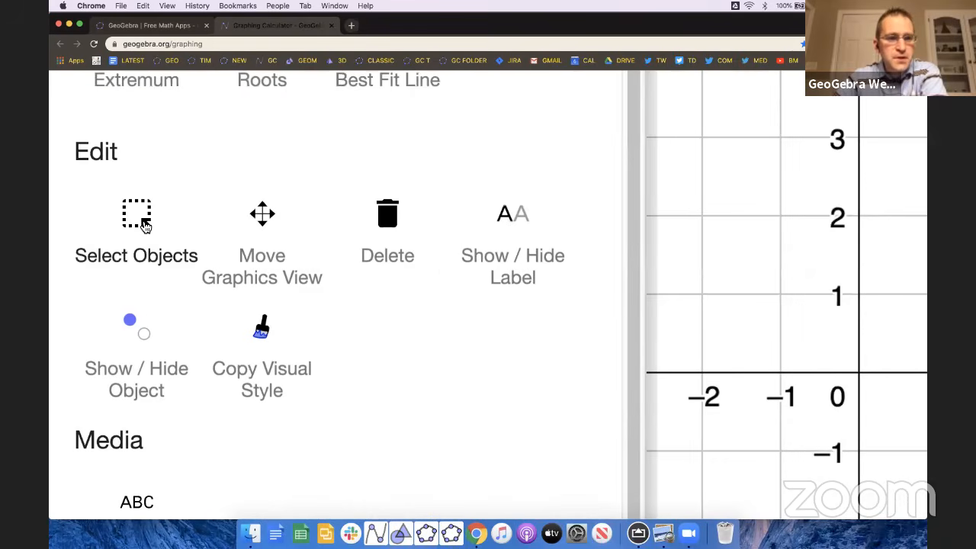
pyautogui.click(145, 227)
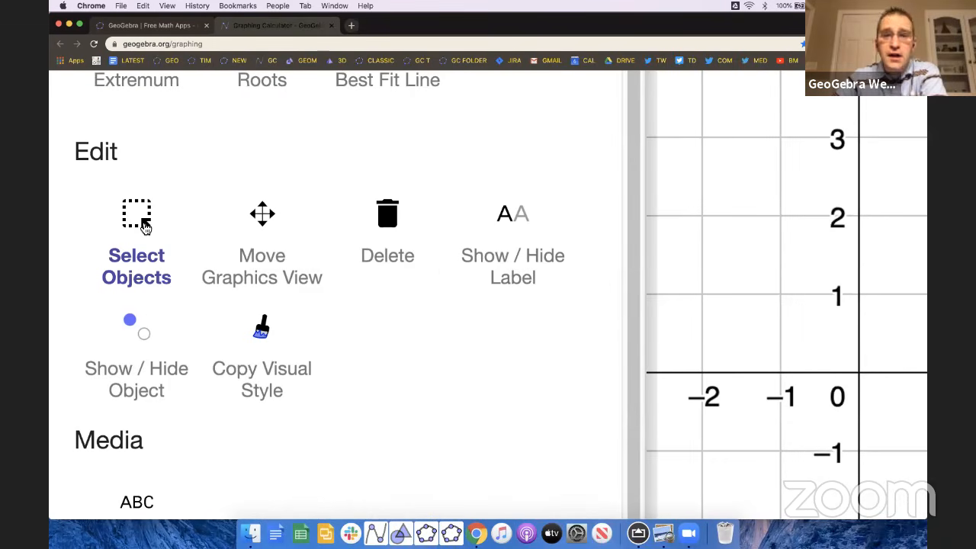
pyautogui.scroll(-4, 145, 227)
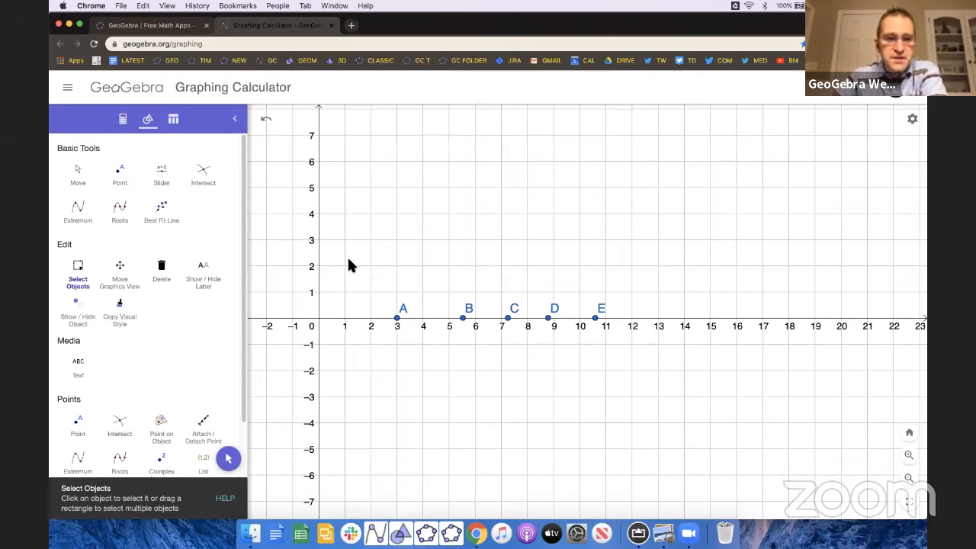
pyautogui.moveTo(366, 263); pyautogui.dragTo(657, 392)
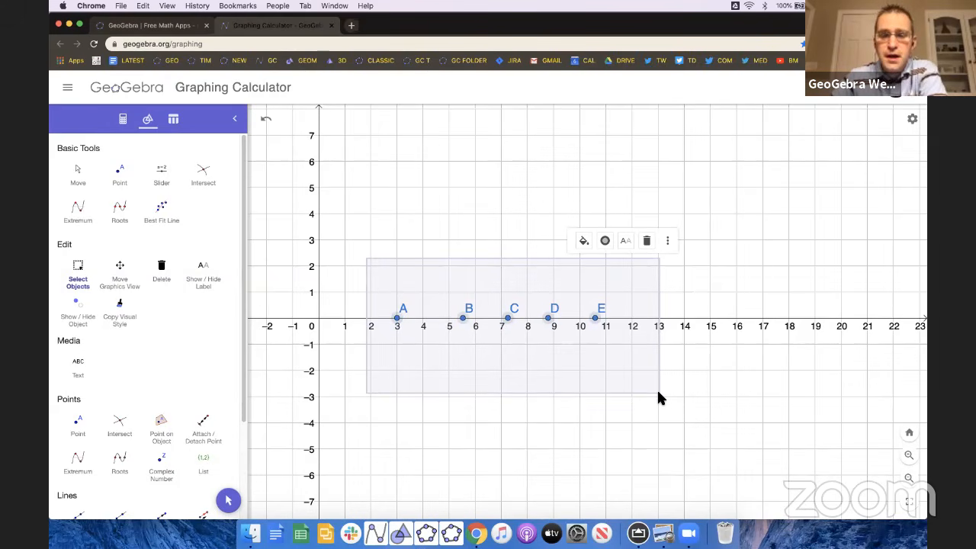
pyautogui.click(605, 243)
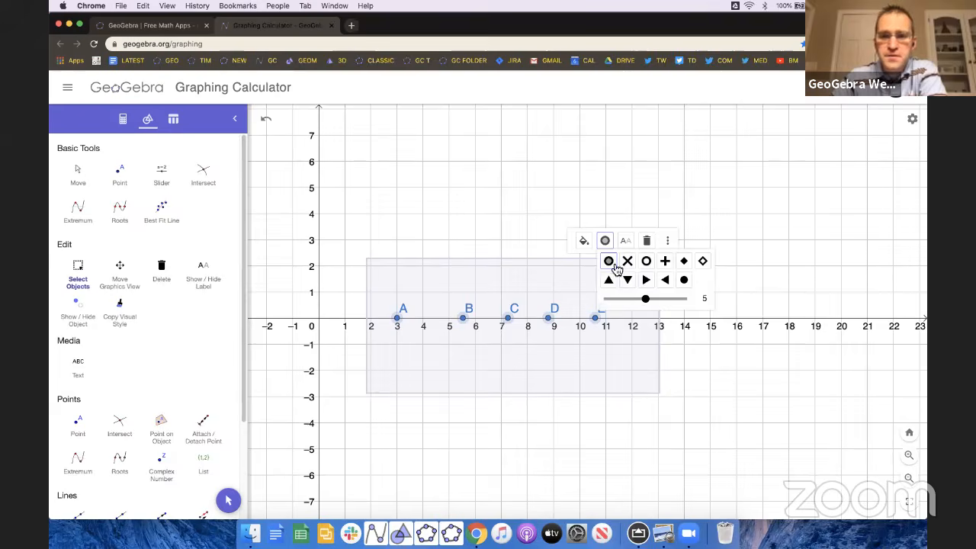
pyautogui.moveTo(647, 300); pyautogui.dragTo(700, 299)
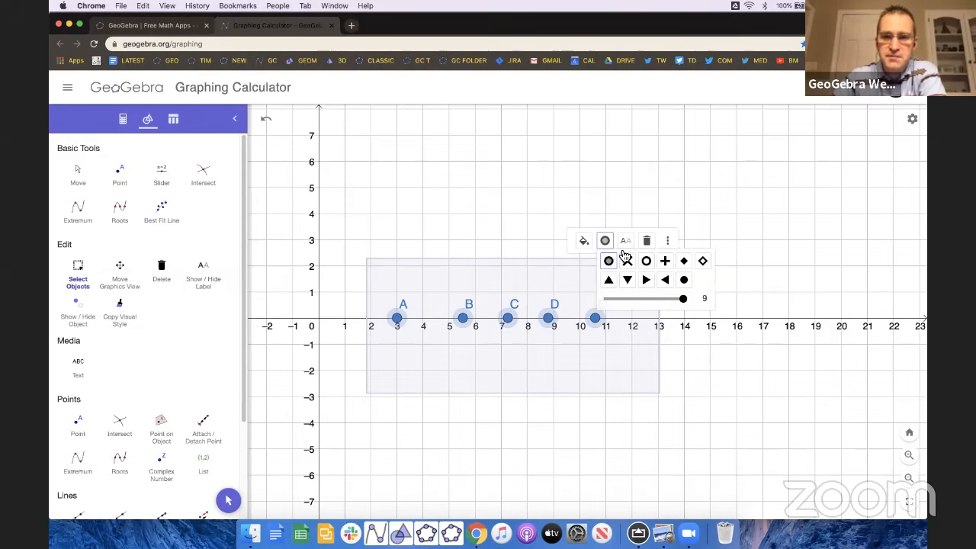
# Step: Try the value and name labels on the selected points, finish with both switched off, and clear the selection
pyautogui.click(626, 242)
pyautogui.click(645, 267)
pyautogui.click(644, 283)
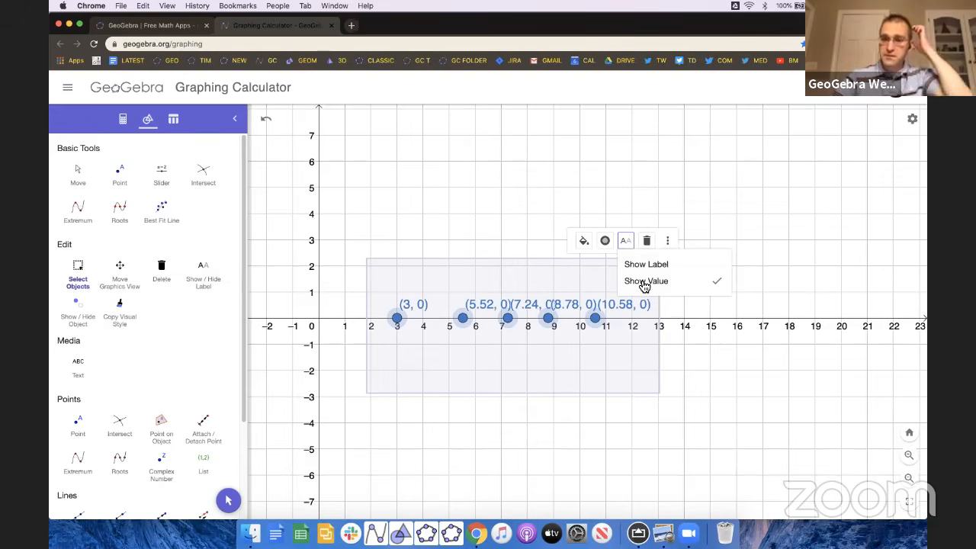
pyautogui.click(644, 284)
pyautogui.click(645, 267)
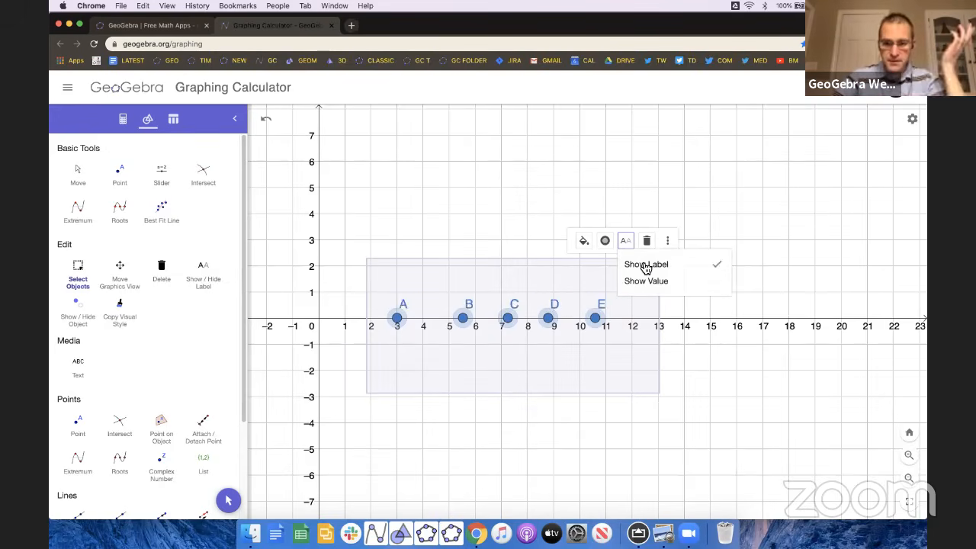
pyautogui.click(646, 266)
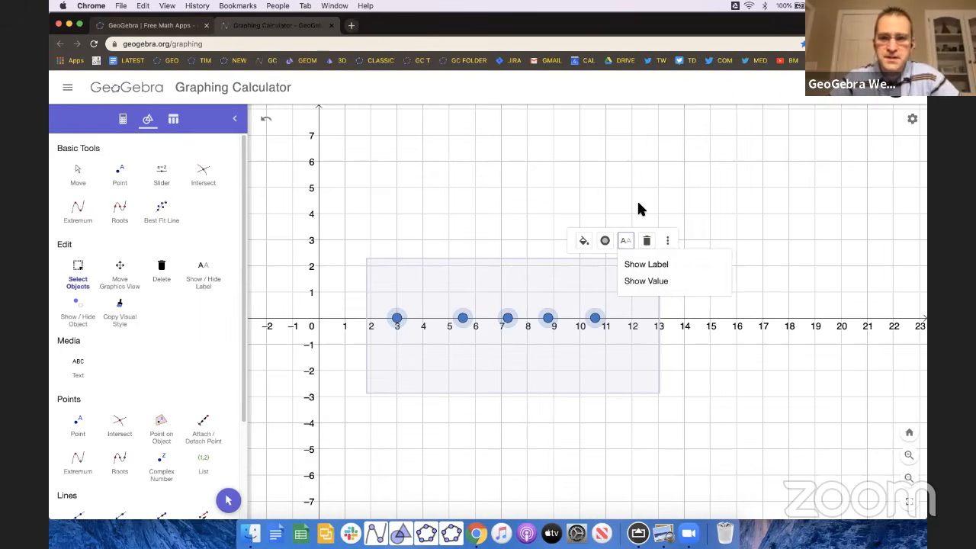
pyautogui.press('Escape')
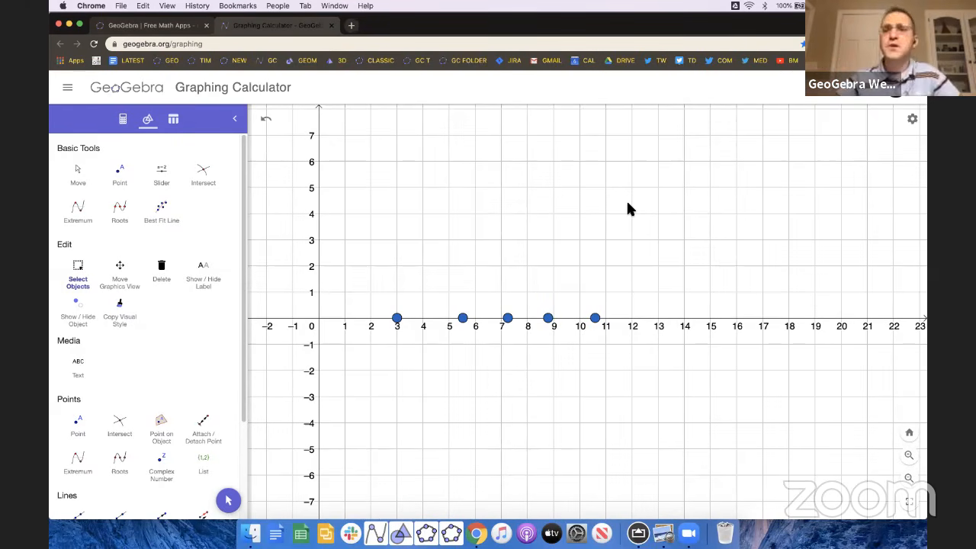
# Step: Review the Rounding and Language choices in the global settings, keeping 3 Decimal Places and English (US), and close the settings
pyautogui.click(913, 120)
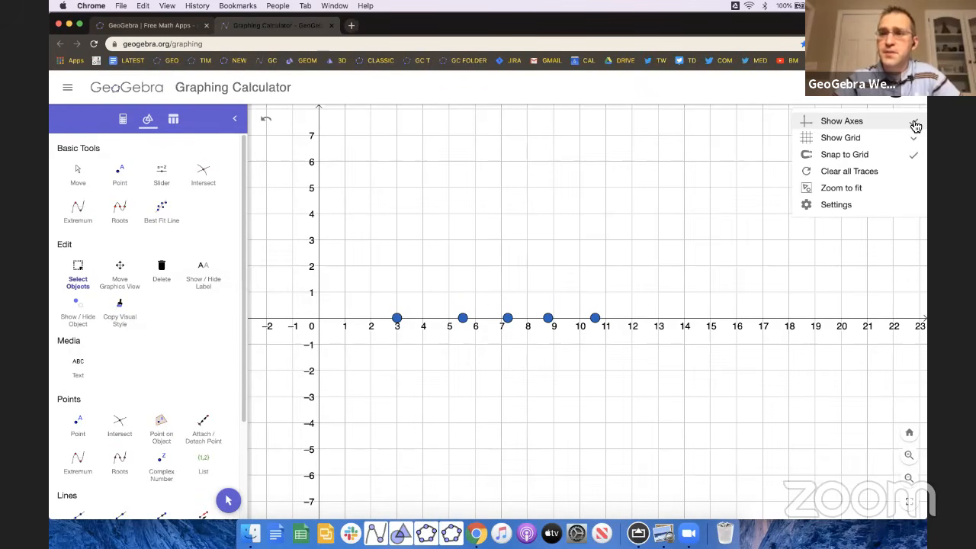
pyautogui.click(838, 205)
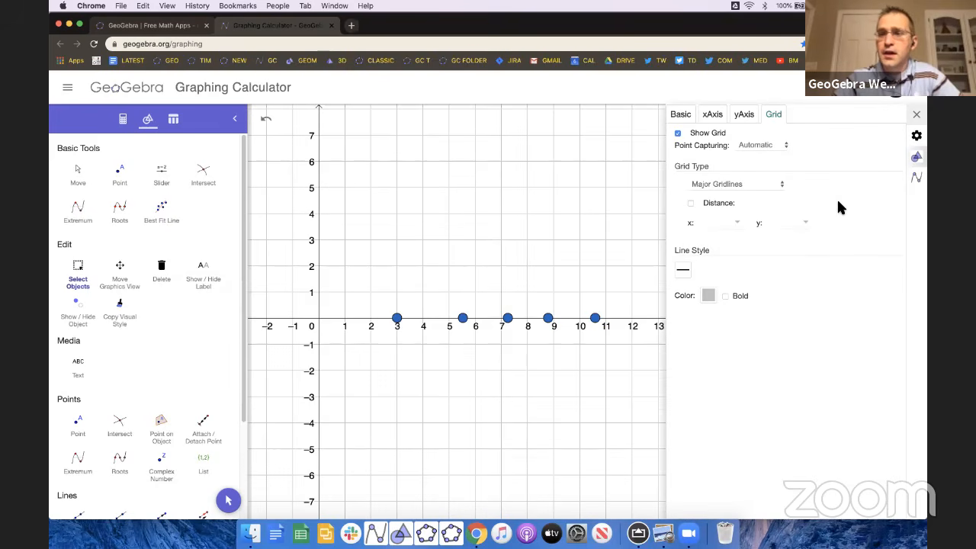
pyautogui.click(918, 140)
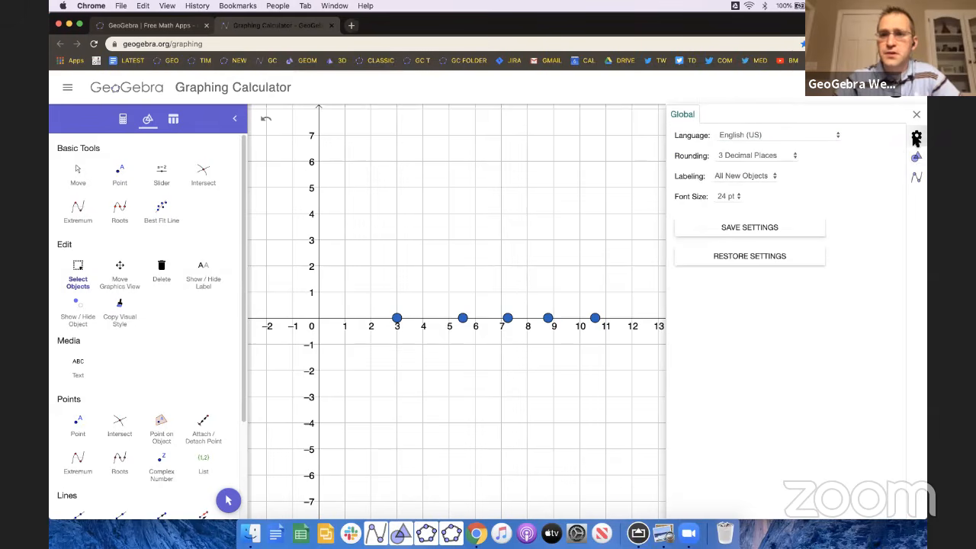
pyautogui.scroll(5, 768, 138)
pyautogui.scroll(1, 598, 199)
pyautogui.click(454, 225)
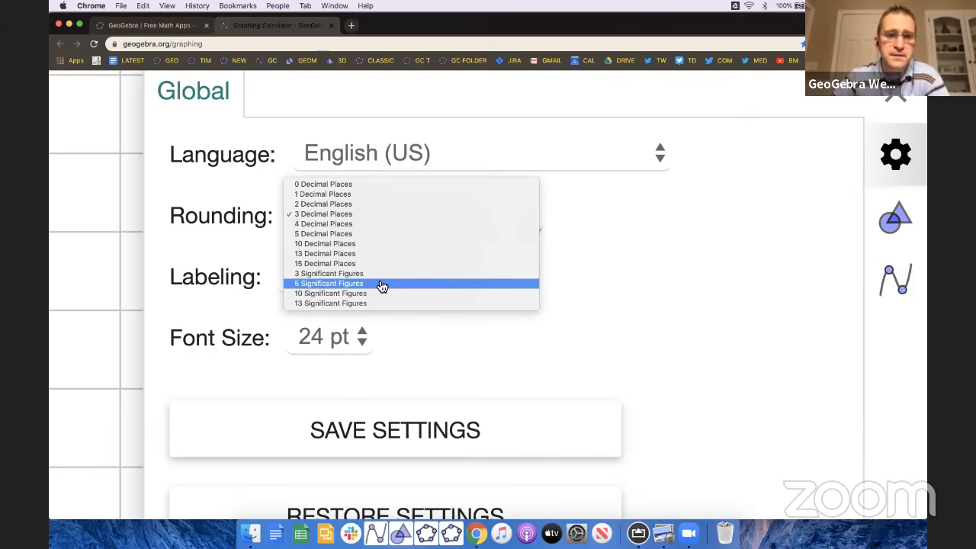
pyautogui.click(383, 214)
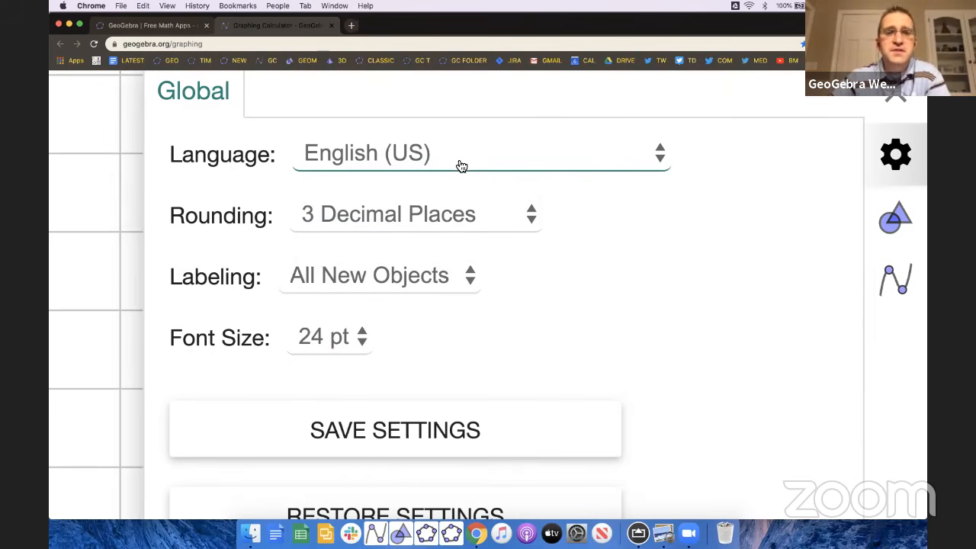
pyautogui.click(492, 163)
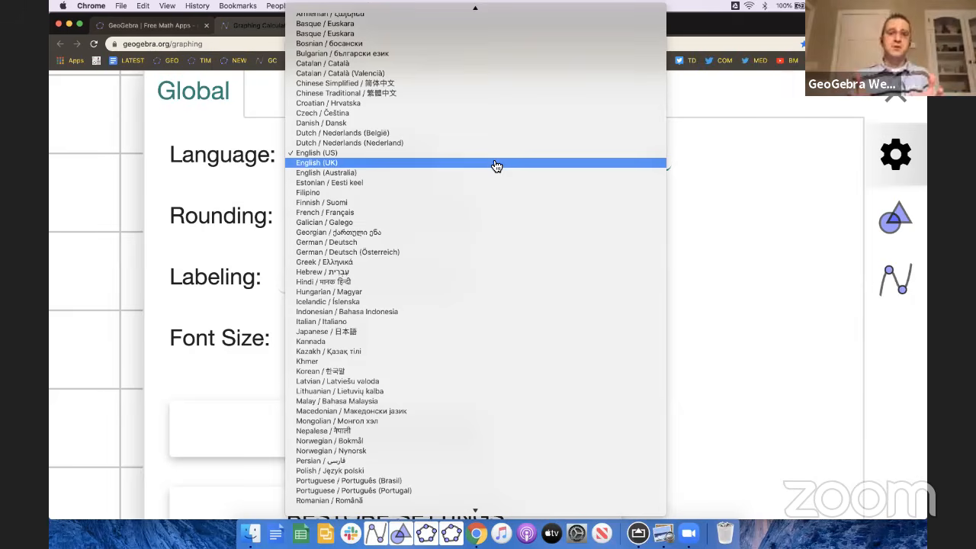
pyautogui.click(751, 256)
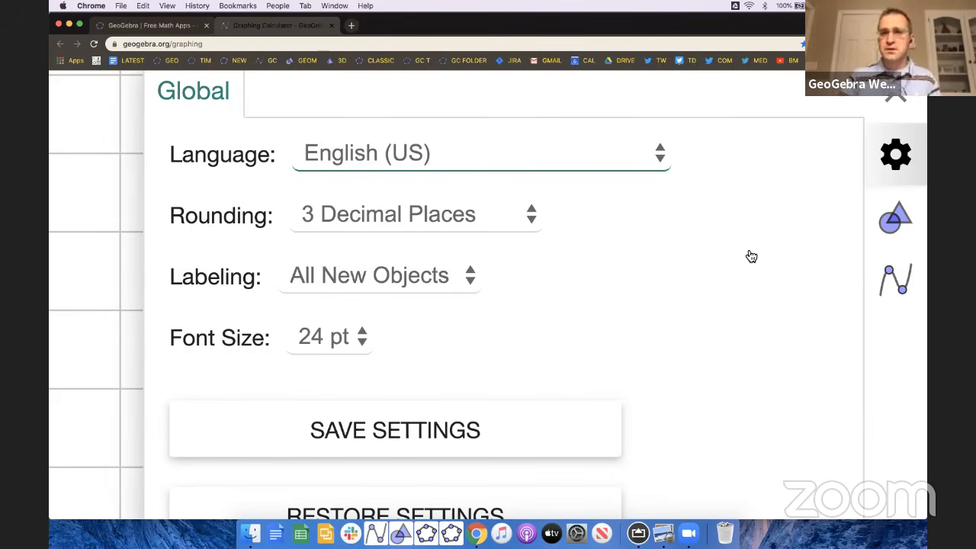
pyautogui.scroll(1, 898, 99)
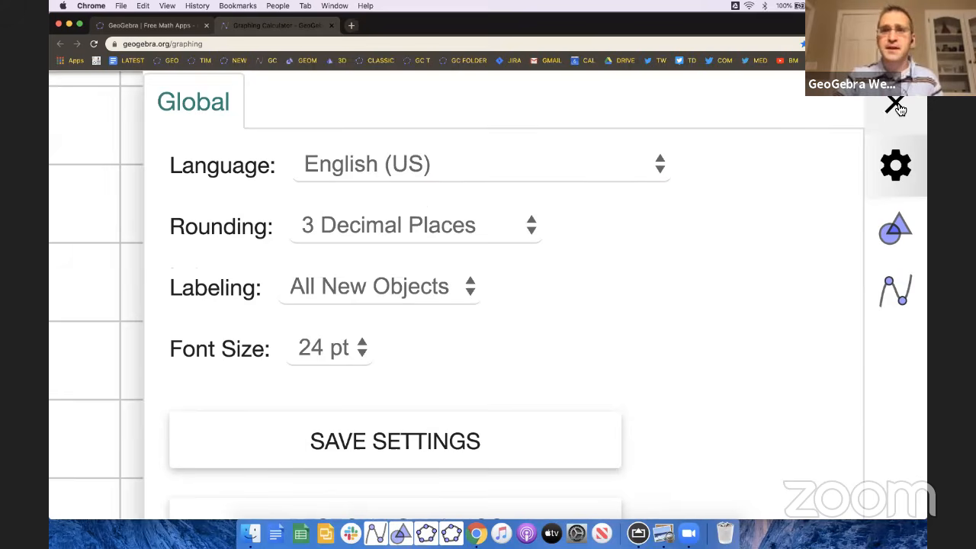
pyautogui.click(897, 105)
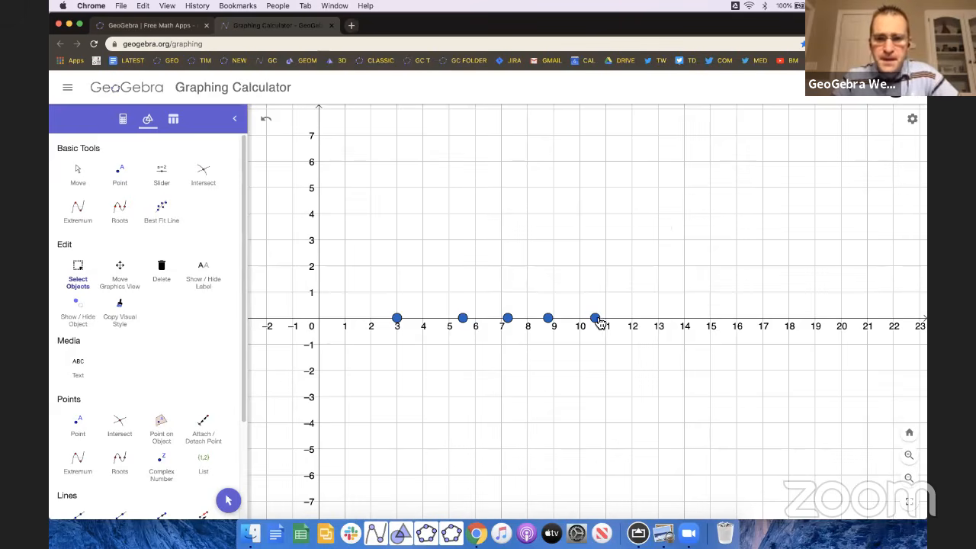
# Step: Move point E along the x-axis to 11 and switch to the Algebra view
pyautogui.moveTo(594, 323); pyautogui.dragTo(606, 321)
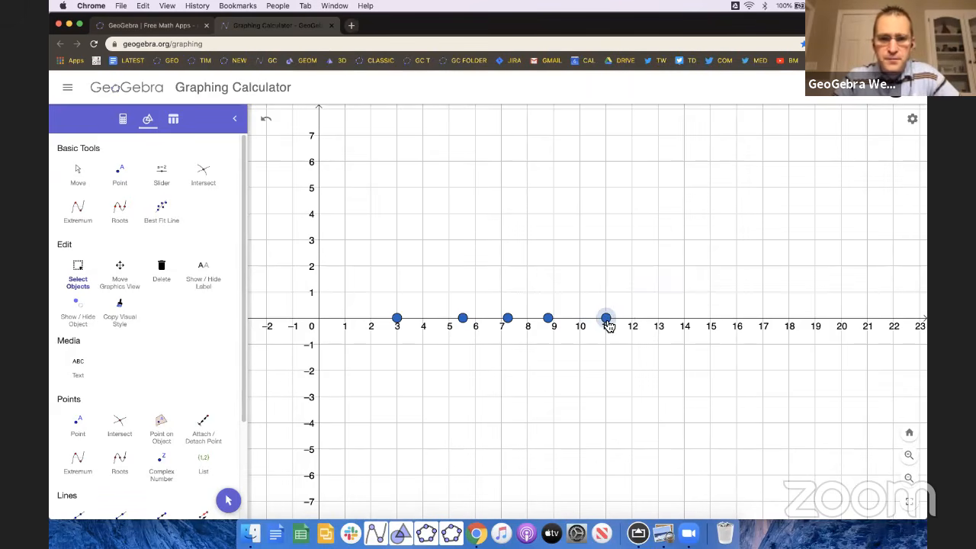
pyautogui.click(125, 123)
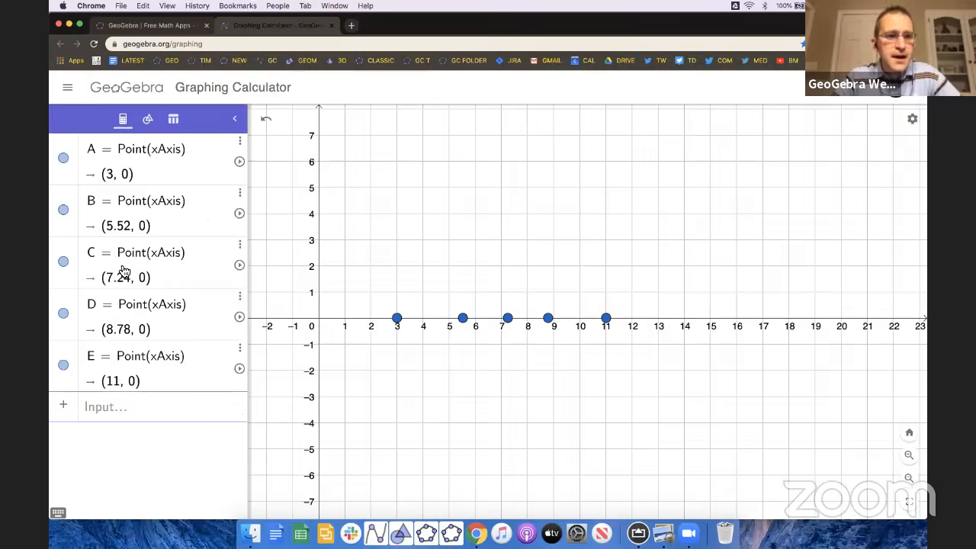
pyautogui.click(120, 413)
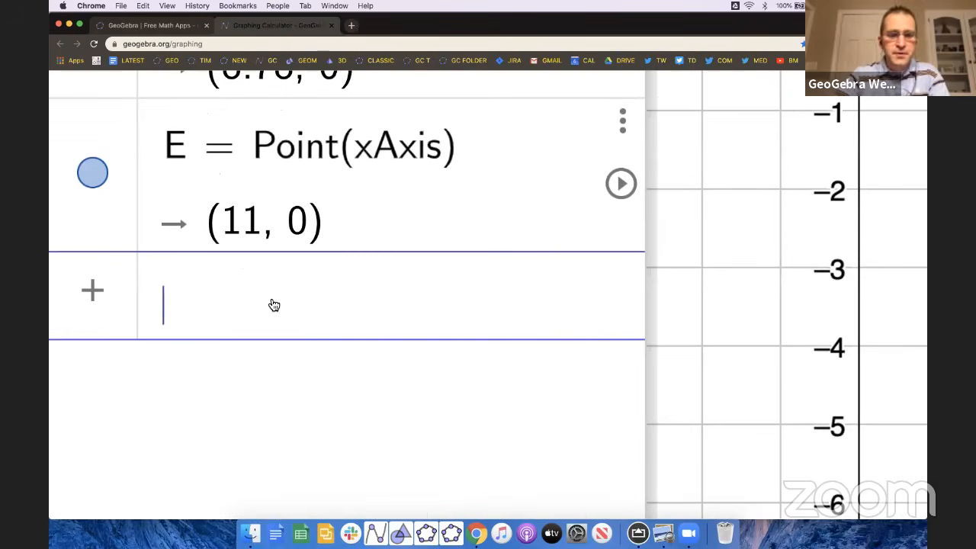
pyautogui.write('boxplot')
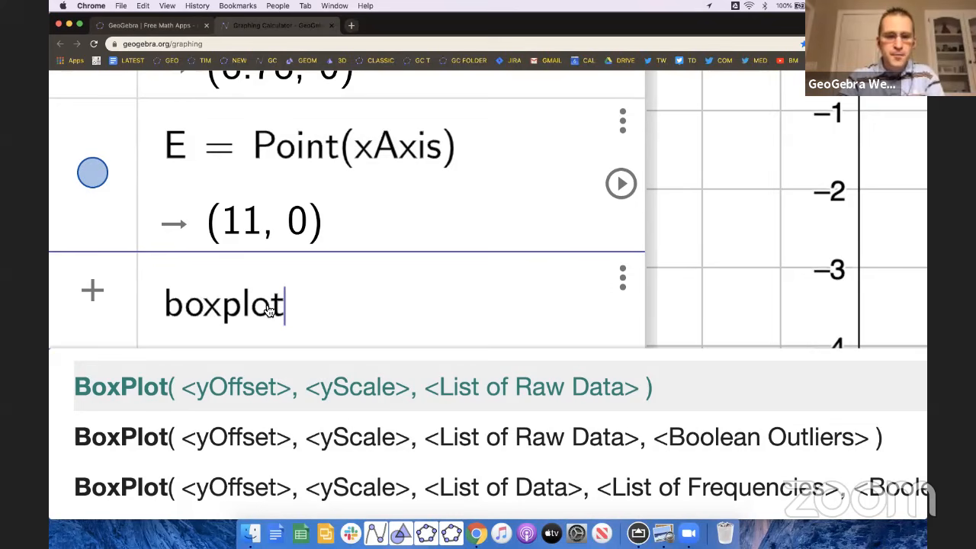
pyautogui.write('(')
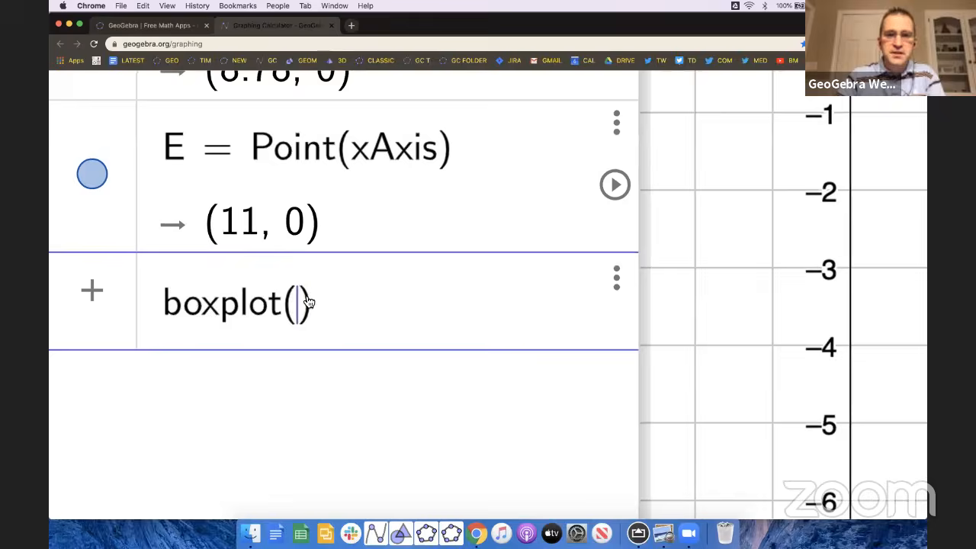
pyautogui.press('super+0')
pyautogui.click(240, 400)
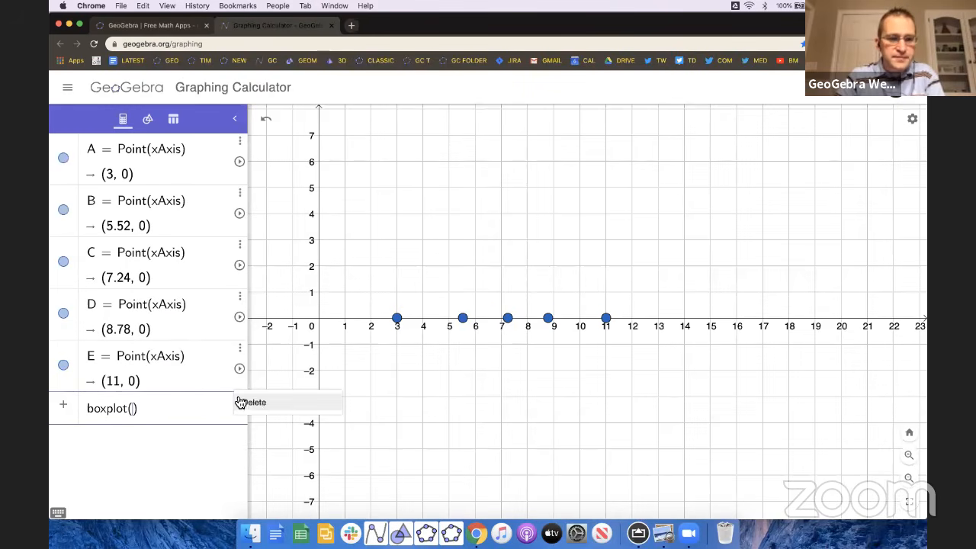
pyautogui.click(257, 403)
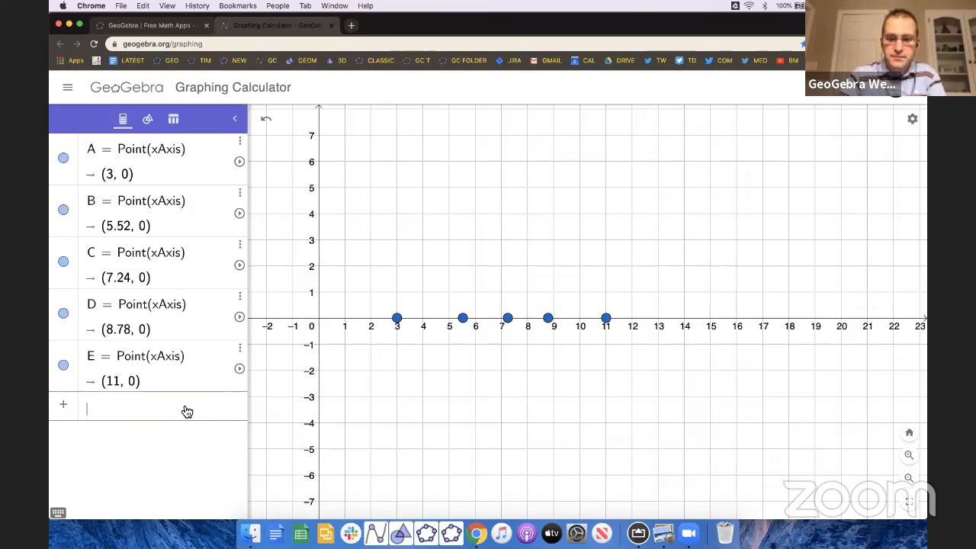
pyautogui.scroll(5, 151, 412)
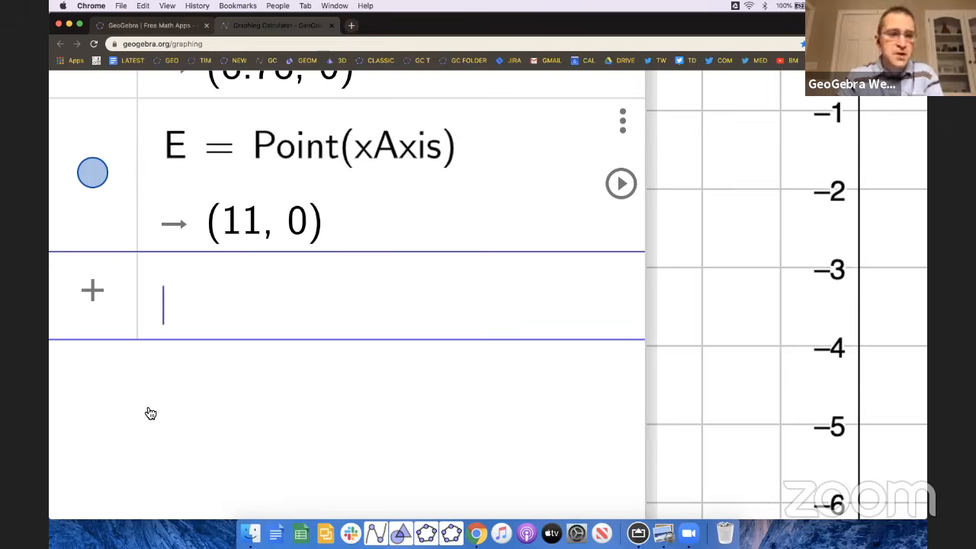
# Step: Create a list of the five points' x-coordinates by entering {x(A), x(B), x(C), x(D), x(E)} in the empty input row
pyautogui.write('{')
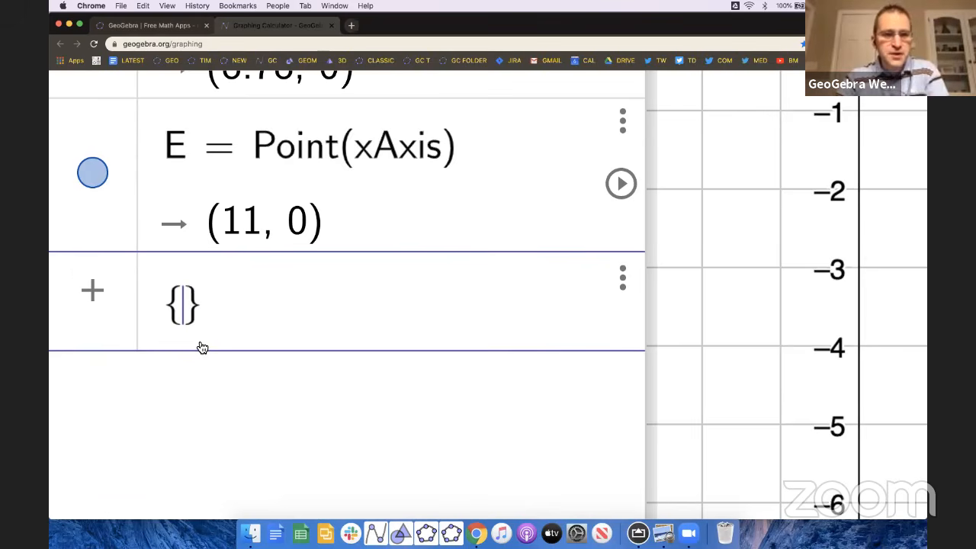
pyautogui.write('x')
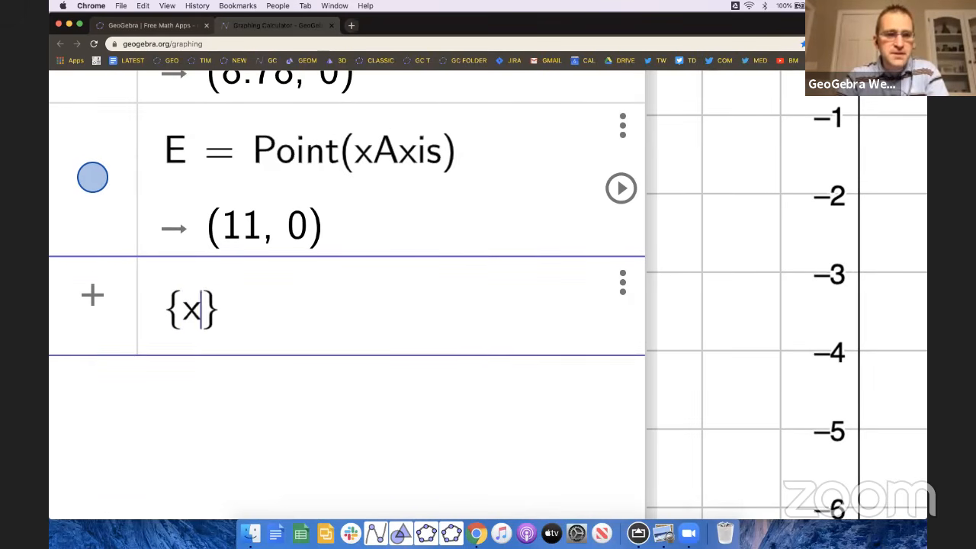
pyautogui.write('(A)')
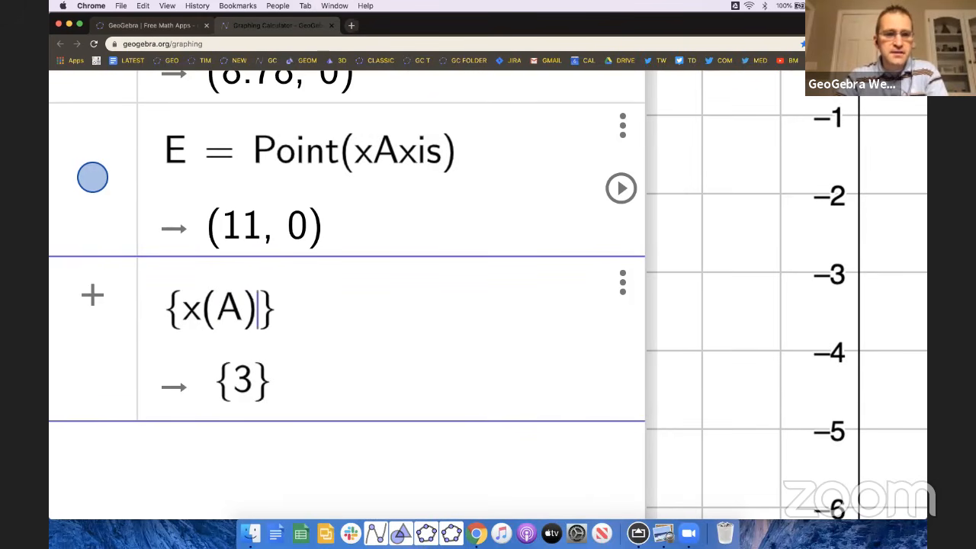
pyautogui.write(',')
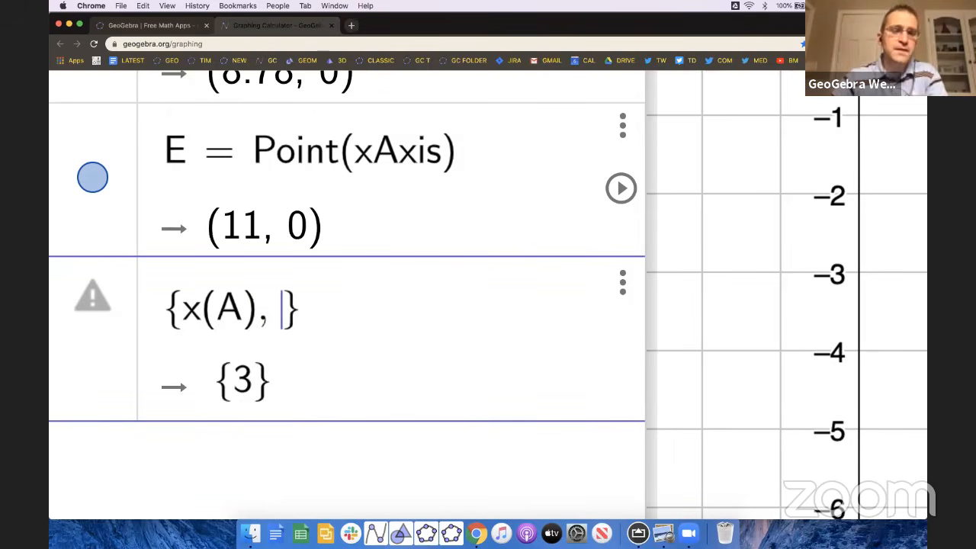
pyautogui.scroll(1, 347, 294)
pyautogui.scroll(6, 347, 294)
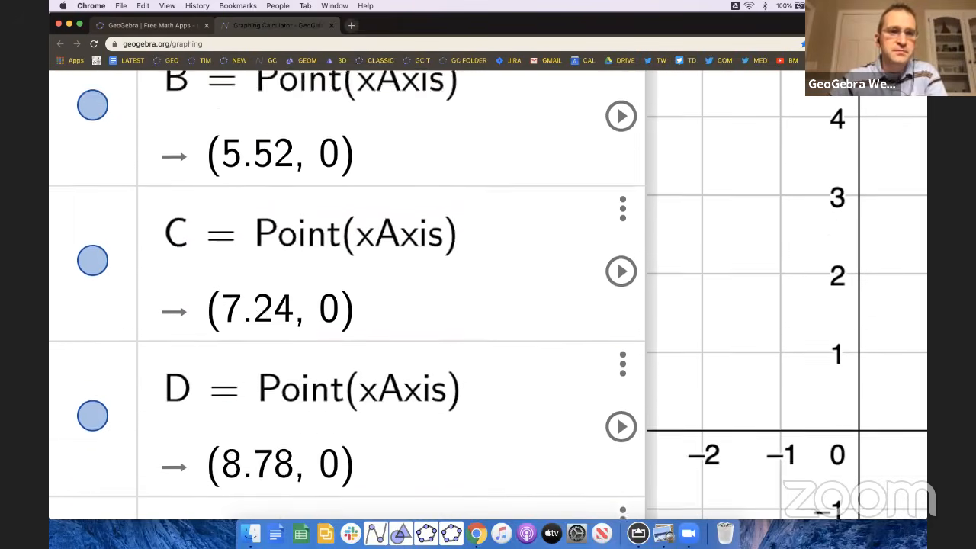
pyautogui.scroll(1, 152, 224)
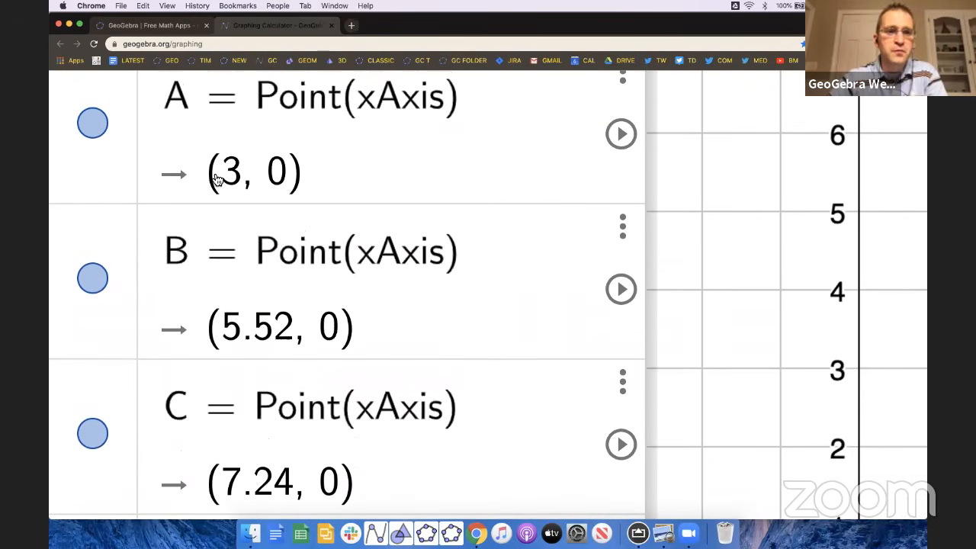
pyautogui.scroll(-8, 254, 238)
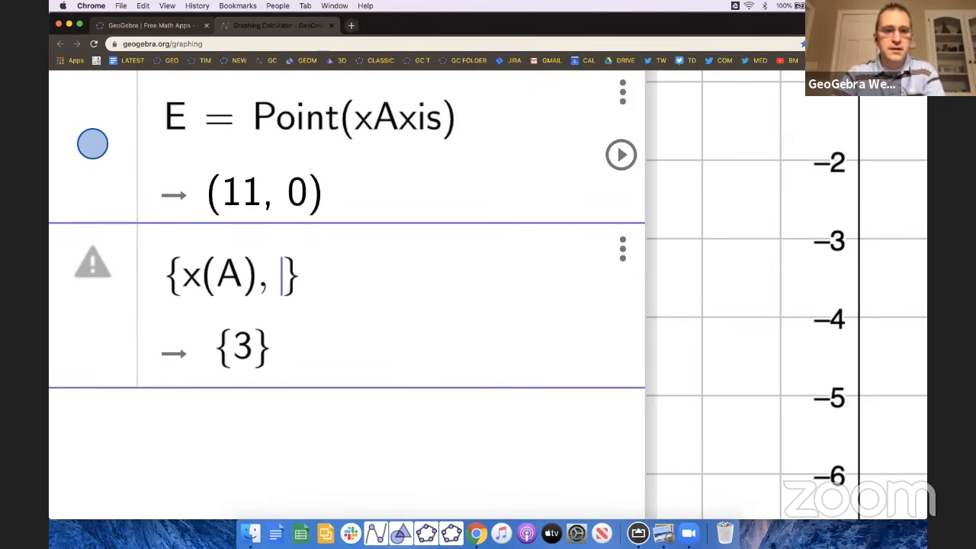
pyautogui.write('x(B')
pyautogui.write('), x(C')
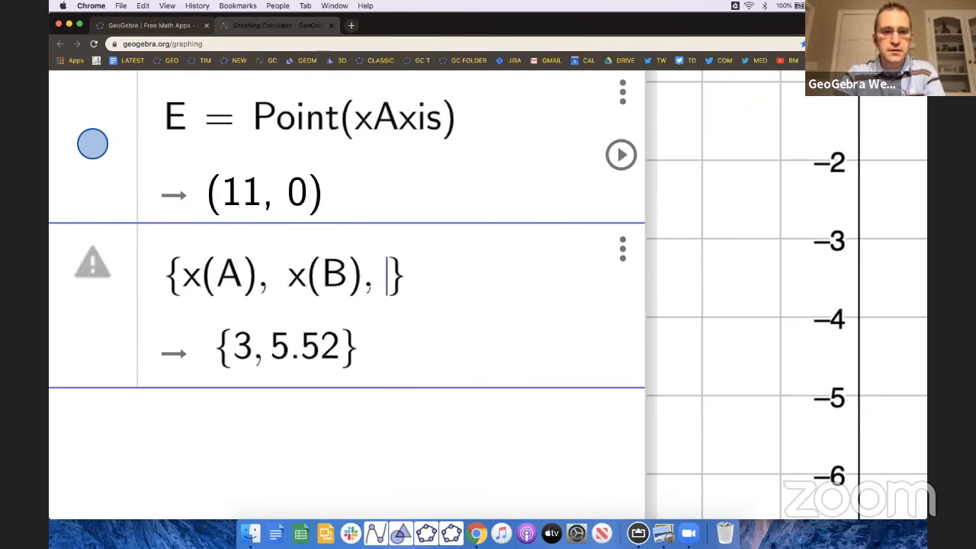
pyautogui.write('), x(')
pyautogui.write('D), x')
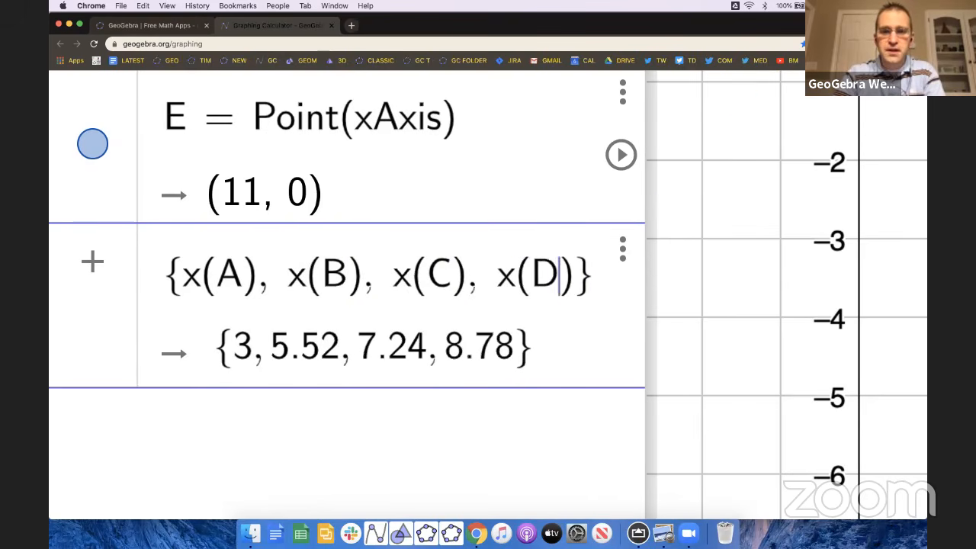
pyautogui.write('(E)')
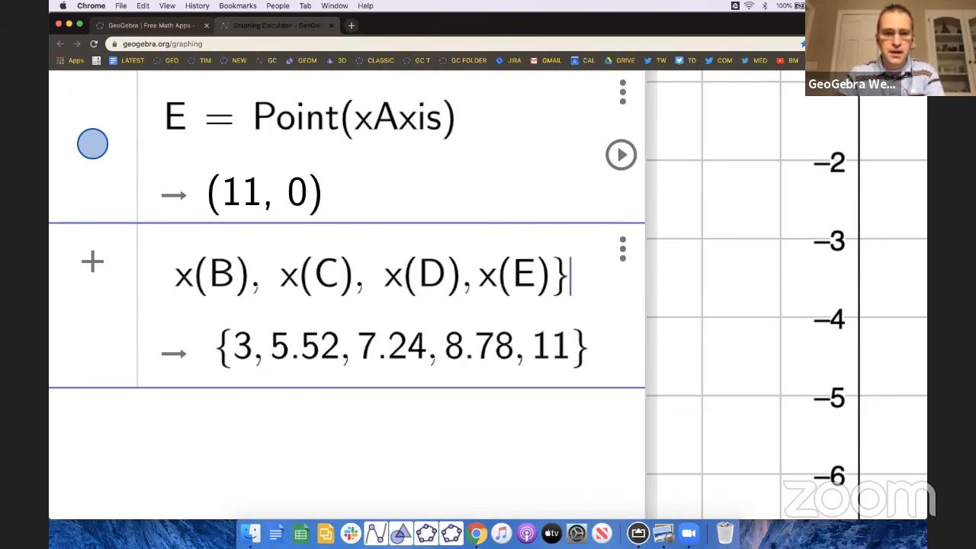
pyautogui.press('Return')
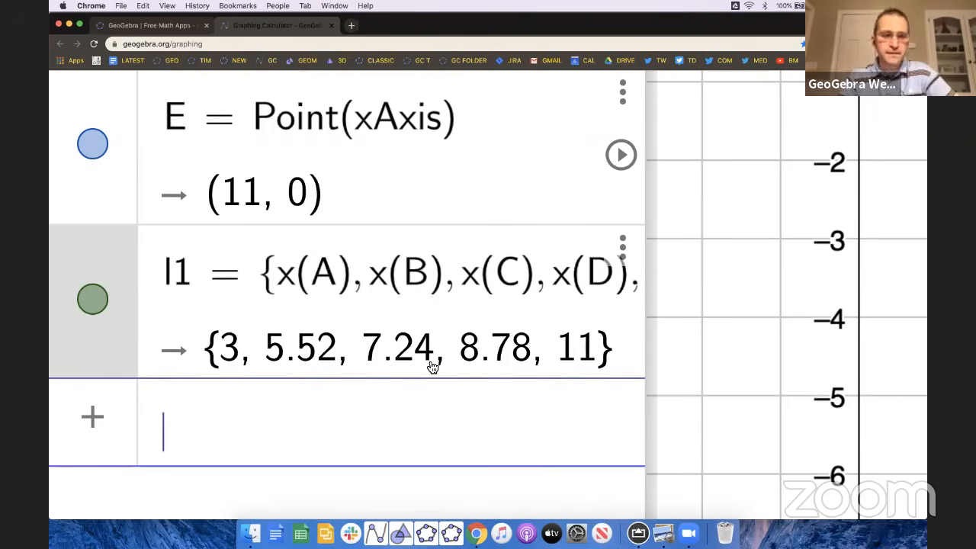
# Step: Return the page to normal zoom and widen the Algebra view until the whole definition of list l1 fits
pyautogui.moveTo(645, 267); pyautogui.dragTo(509, 276)
pyautogui.press('super+0')
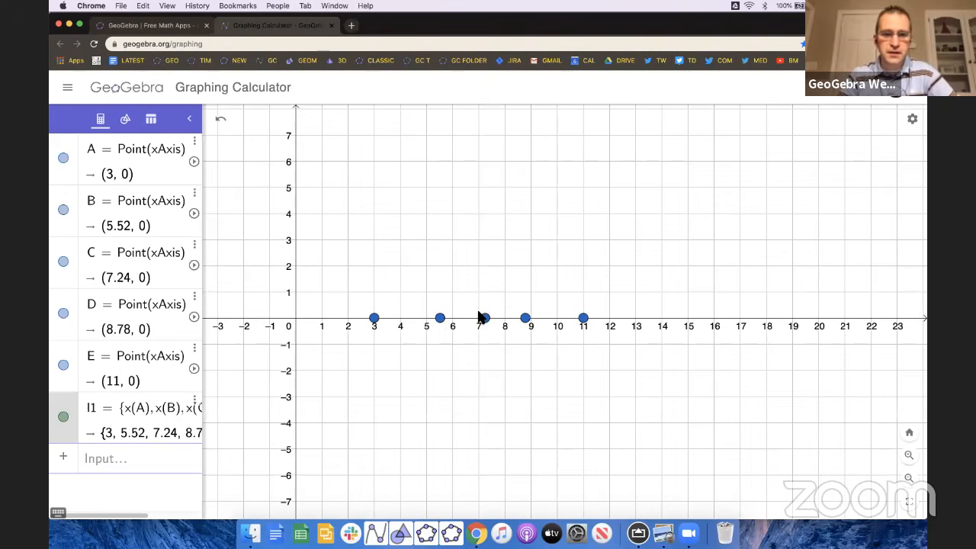
pyautogui.moveTo(376, 323)
pyautogui.mouseDown()
pyautogui.moveTo(349, 324)
pyautogui.moveTo(377, 326)
pyautogui.mouseUp()
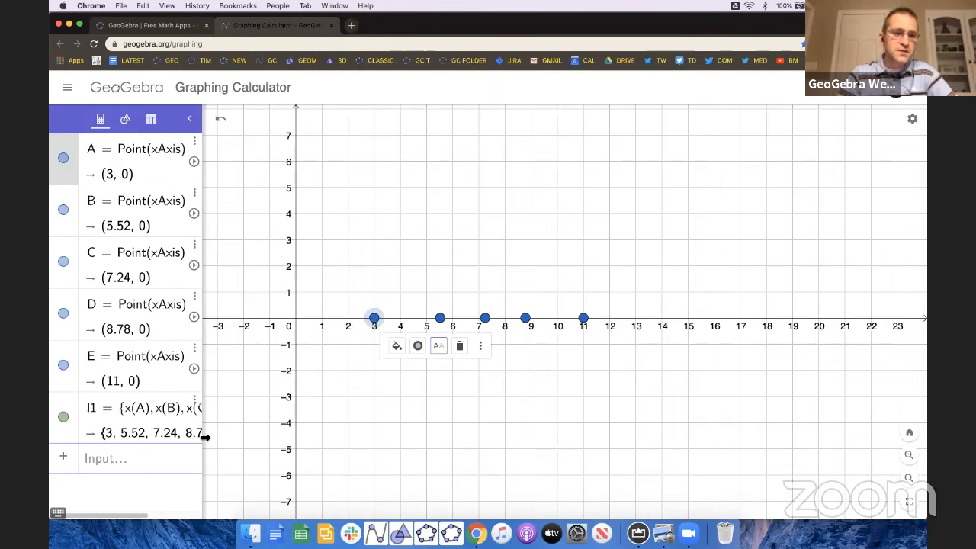
pyautogui.moveTo(206, 437); pyautogui.dragTo(534, 453)
# Step: Start a boxplot() command in the empty row below list l1, leaving its arguments blank, and look over the available tools
pyautogui.click(219, 461)
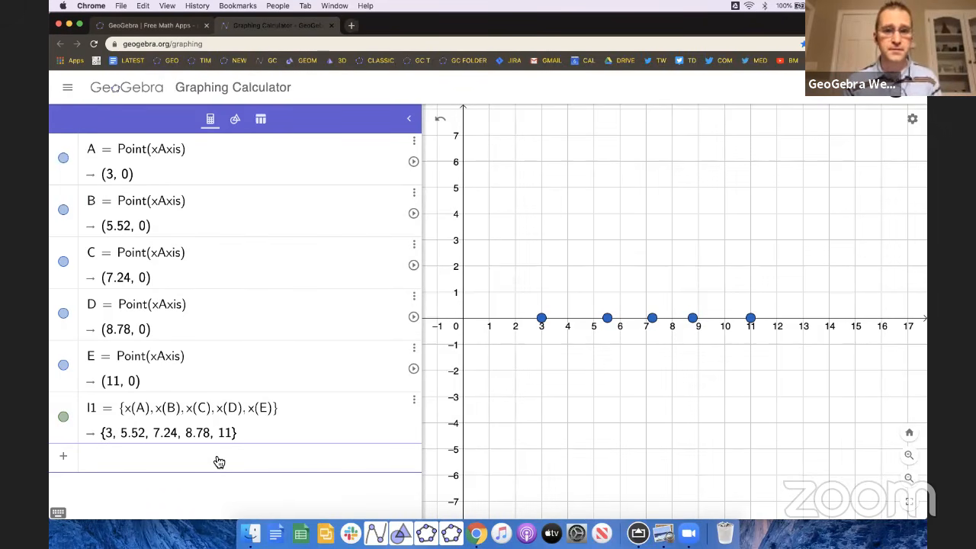
pyautogui.write('bo')
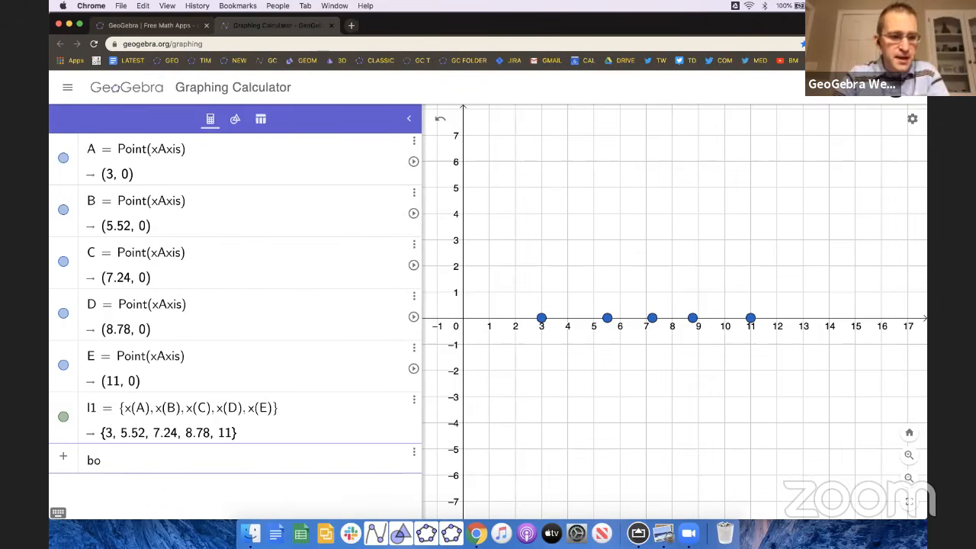
pyautogui.write('xplot(')
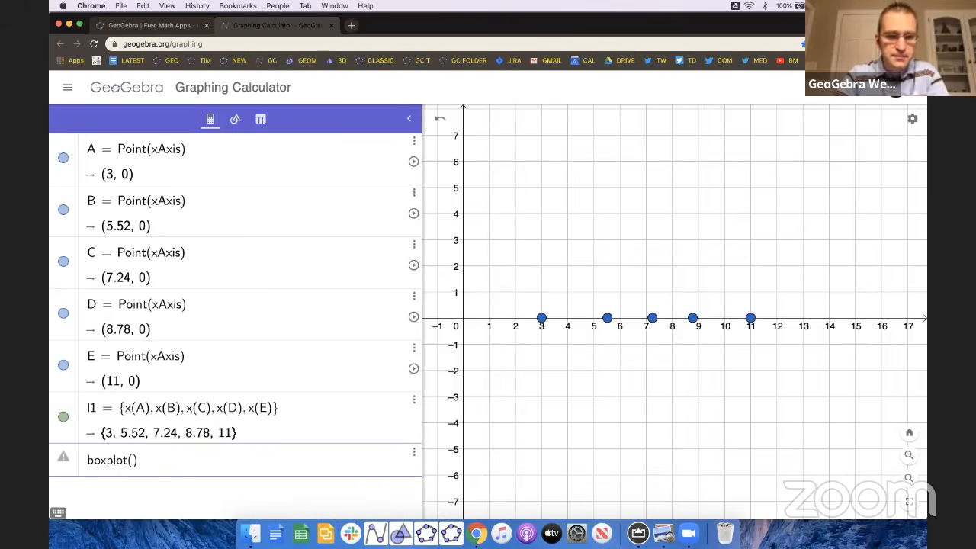
pyautogui.scroll(5, 117, 465)
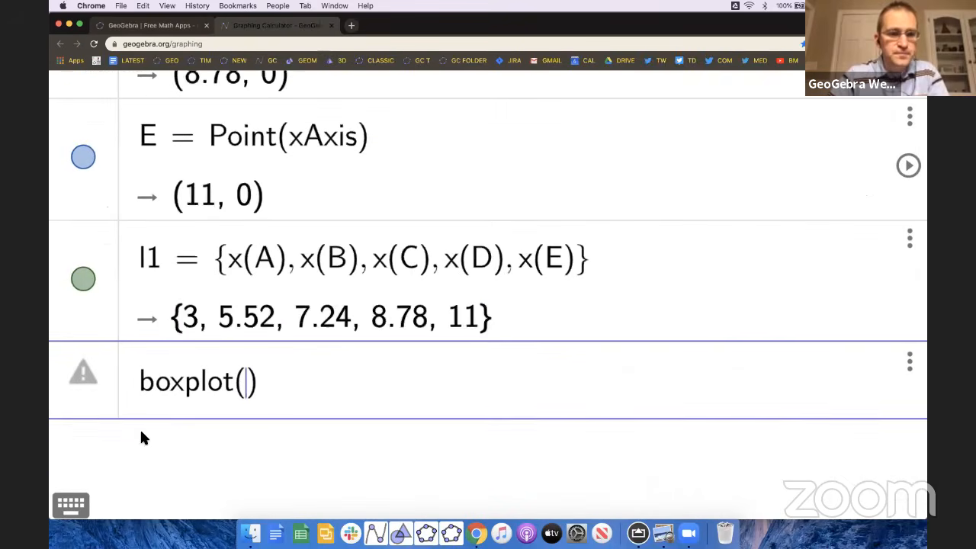
pyautogui.scroll(-5, 212, 403)
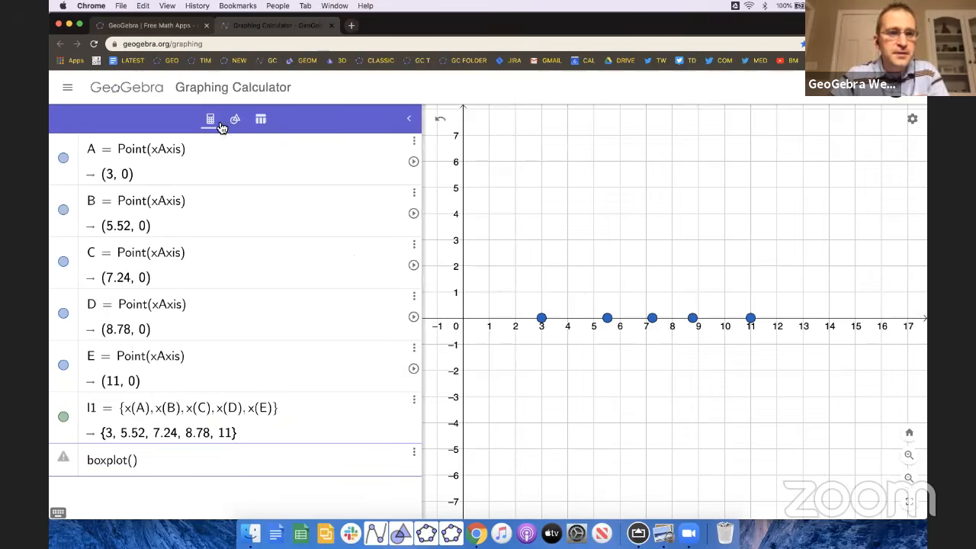
pyautogui.click(237, 120)
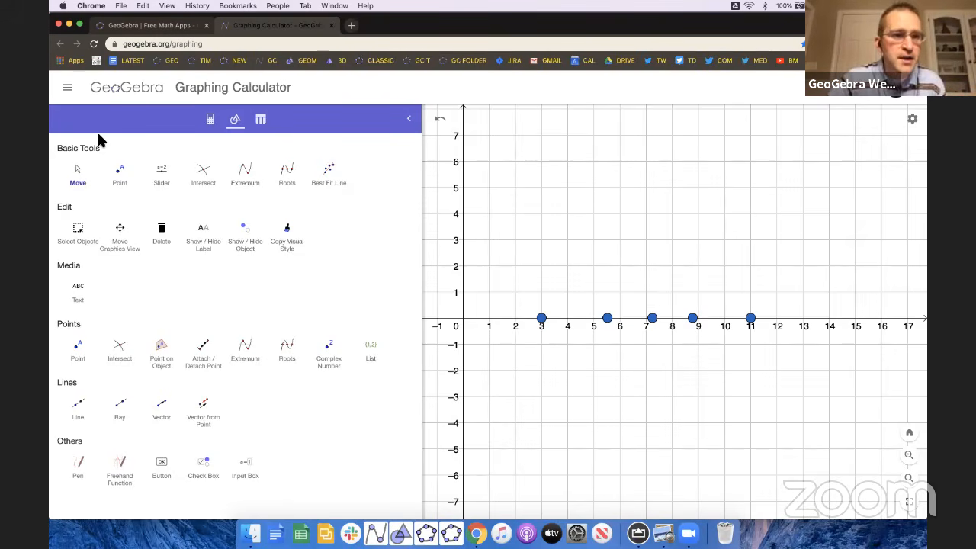
pyautogui.click(210, 119)
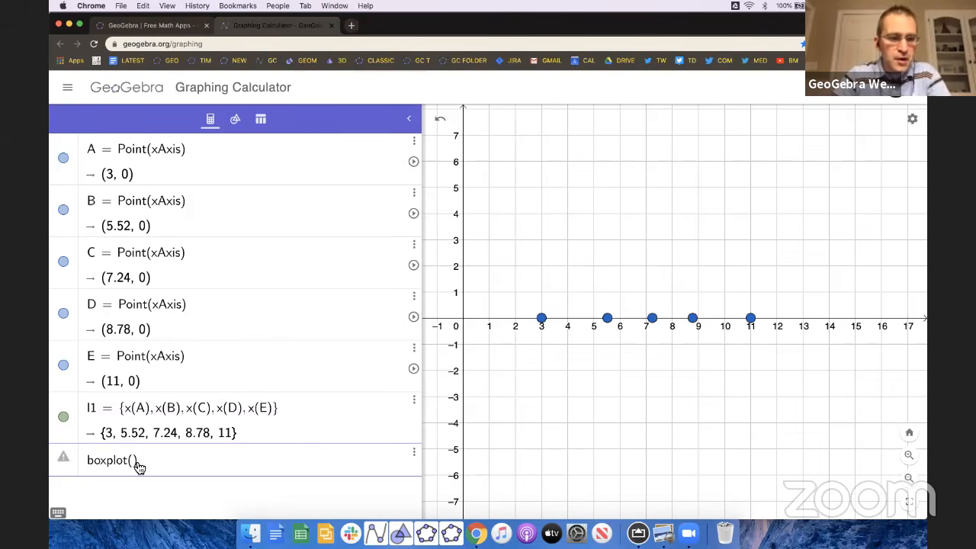
# Step: Complete the command as boxplot(2, 1, l1), create the box plot, and bring it into view above the points
pyautogui.scroll(5, 139, 467)
pyautogui.click(244, 401)
pyautogui.write('2')
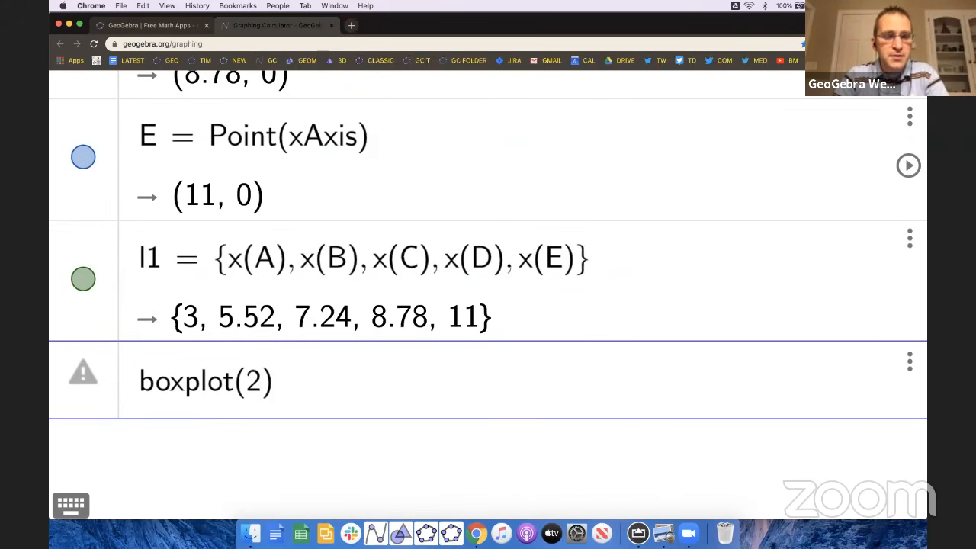
pyautogui.write(',1,')
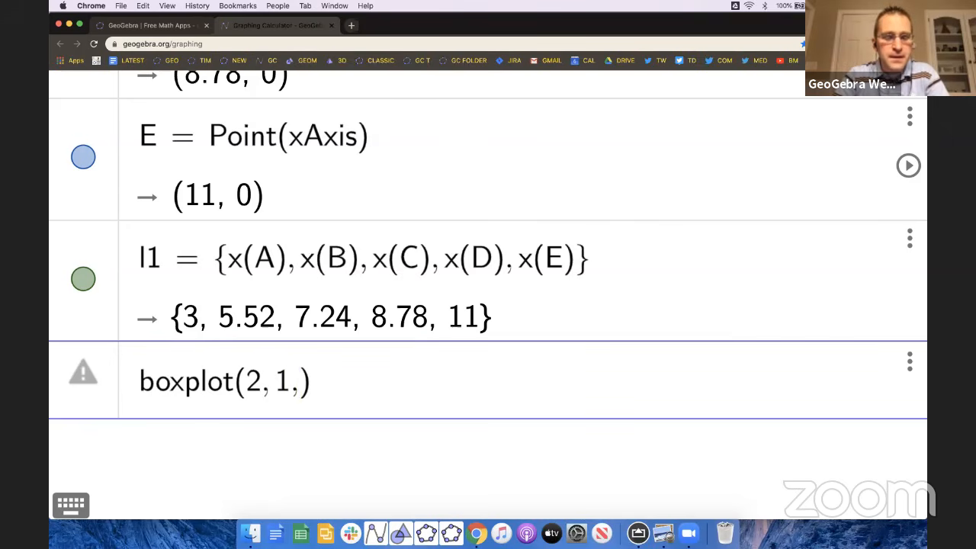
pyautogui.write('l1')
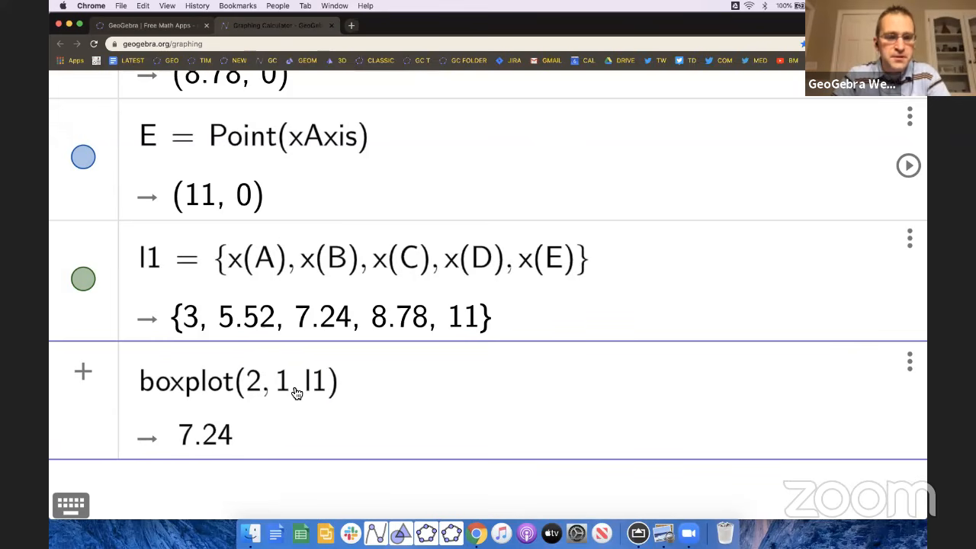
pyautogui.press('Return')
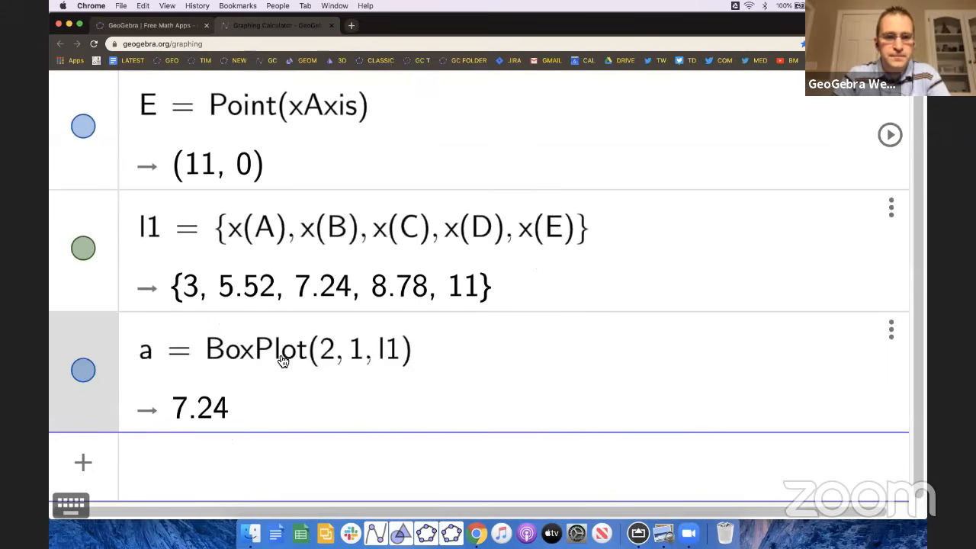
pyautogui.press('super+0')
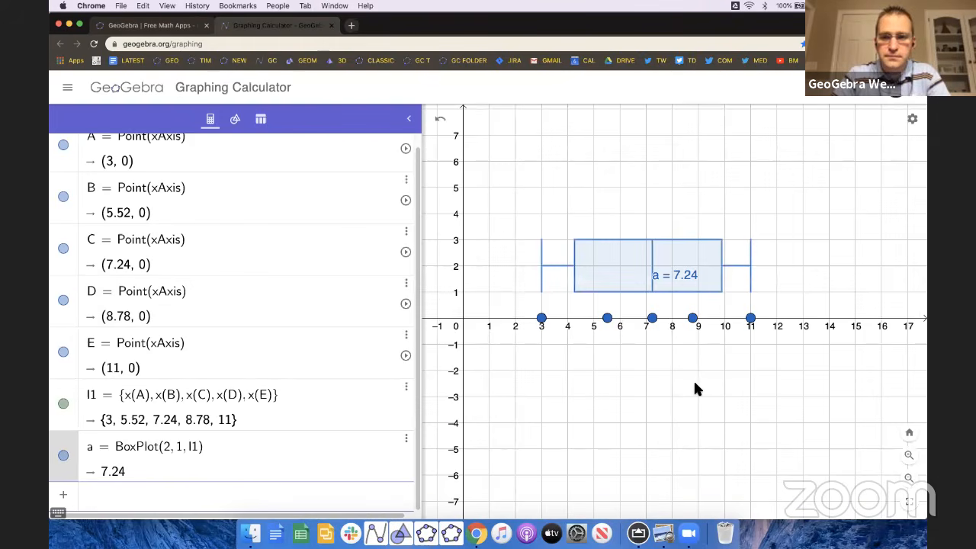
pyautogui.click(667, 384)
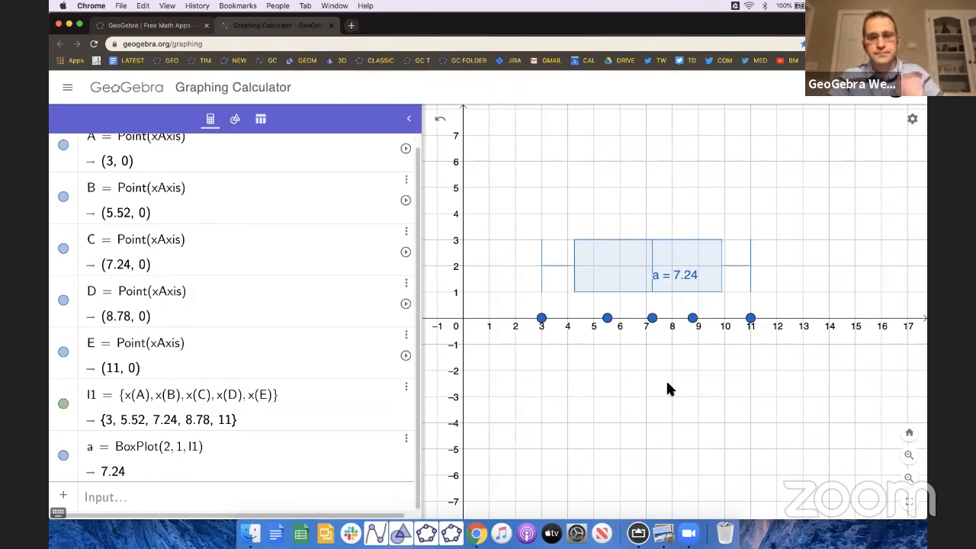
pyautogui.moveTo(640, 391); pyautogui.dragTo(620, 395)
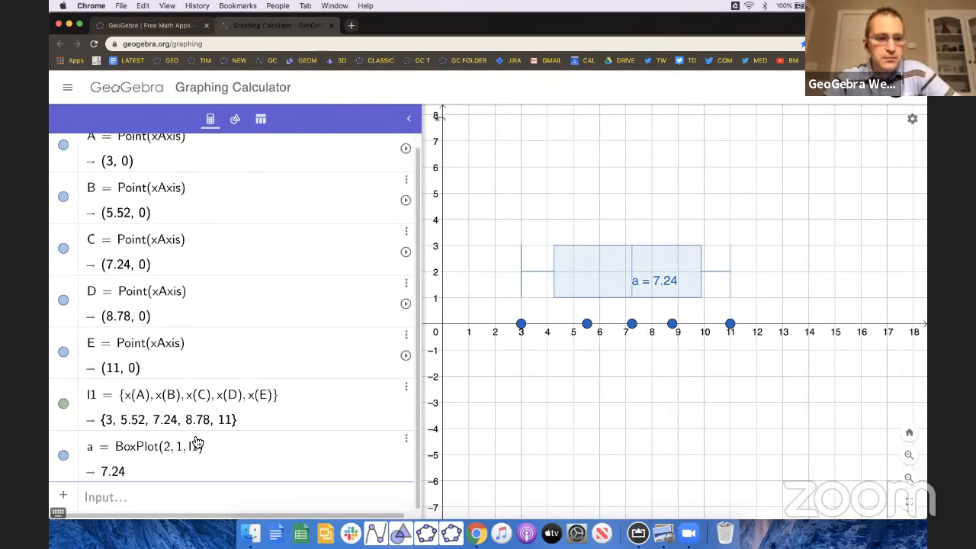
# Step: Raise the box plot by changing the first argument of its BoxPlot definition to 3, 4, 5 and finally 6
pyautogui.click(174, 455)
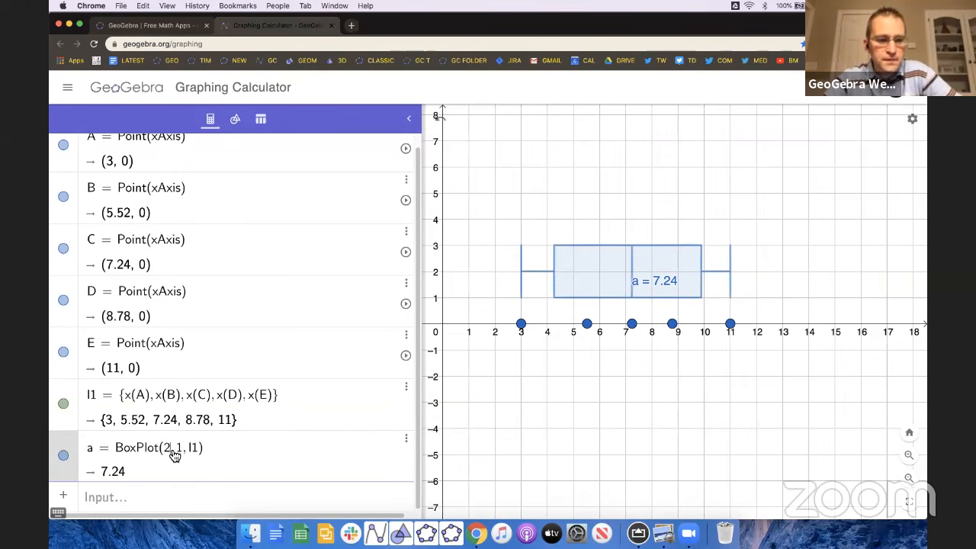
pyautogui.press('BackSpace')
pyautogui.write('3')
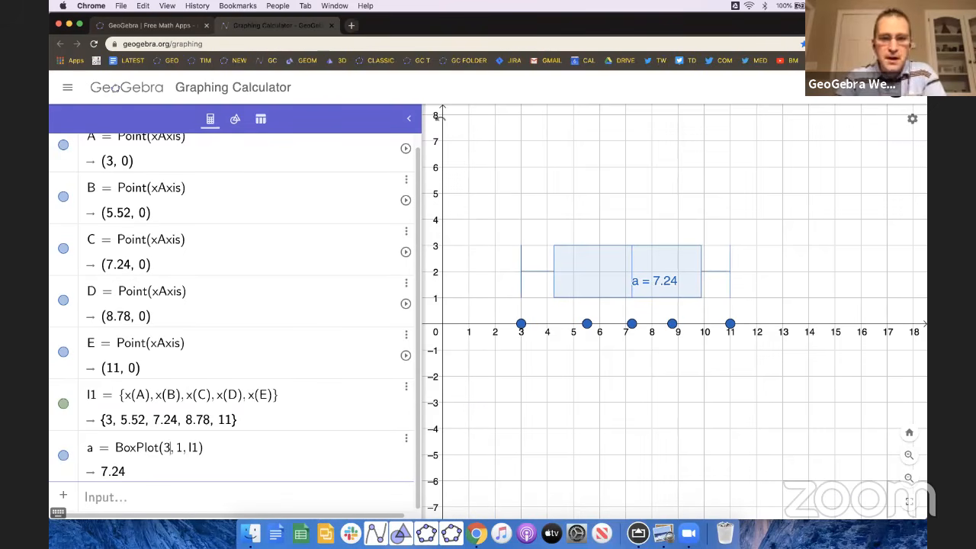
pyautogui.press('Return')
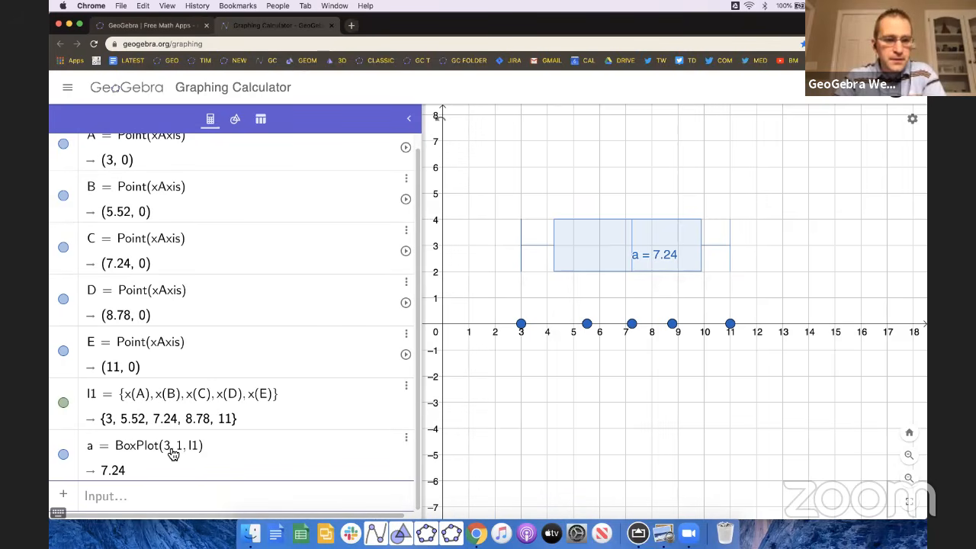
pyautogui.write('4')
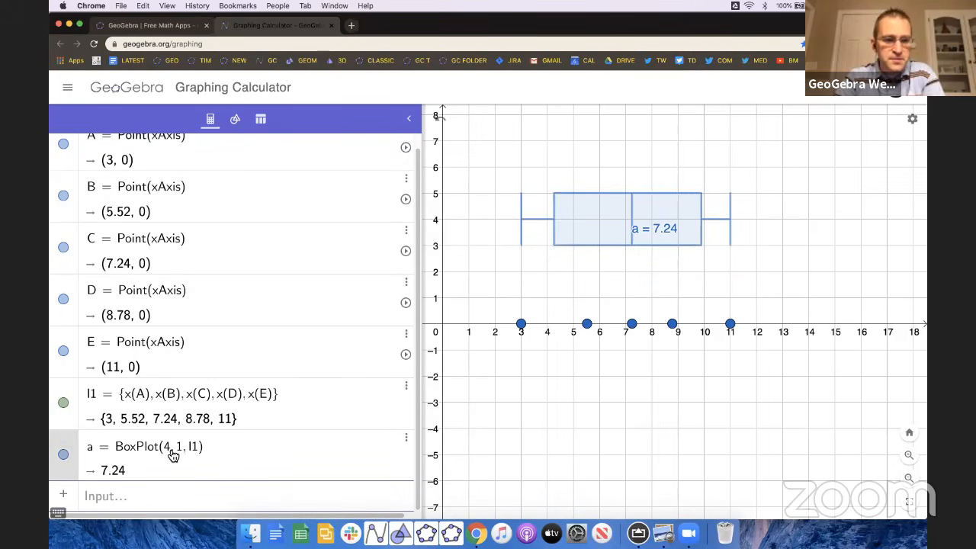
pyautogui.press('BackSpace')
pyautogui.write('5')
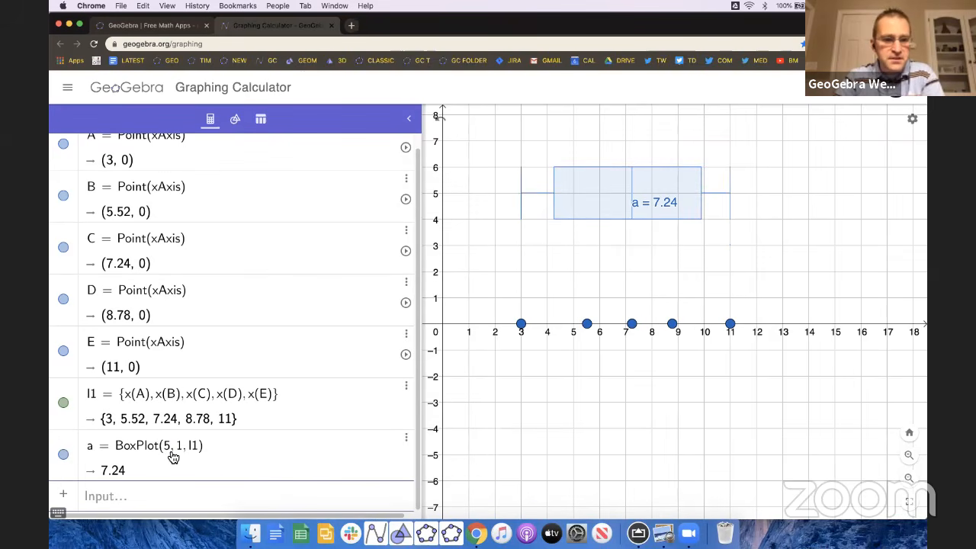
pyautogui.press('BackSpace')
pyautogui.write('6')
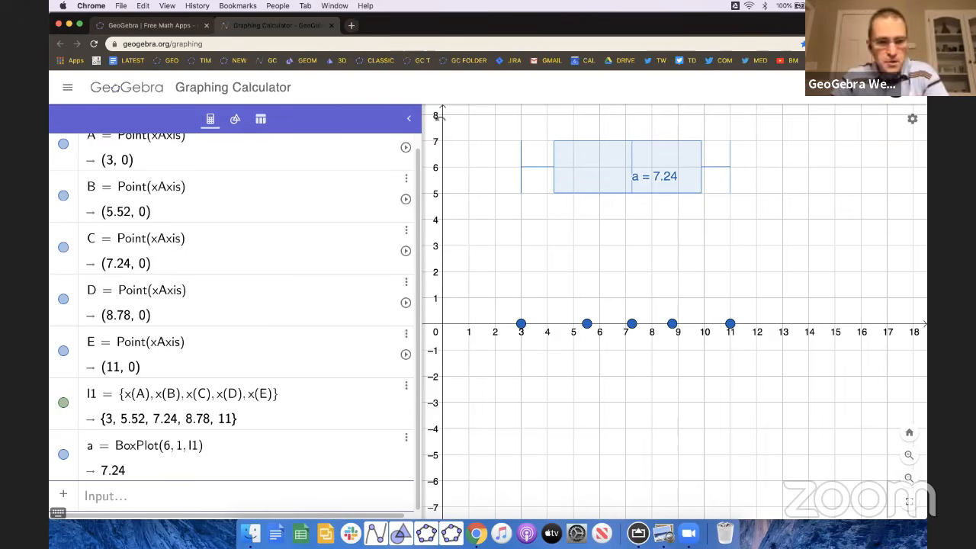
# Step: Try 7 and then -3 as the first argument of the BoxPlot definition to shift the box plot vertically
pyautogui.click(174, 456)
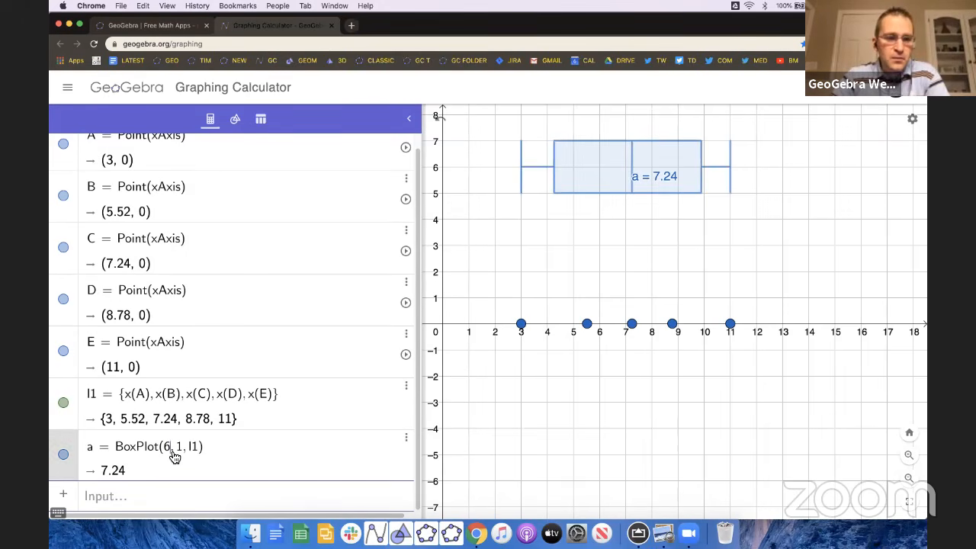
pyautogui.press('BackSpace')
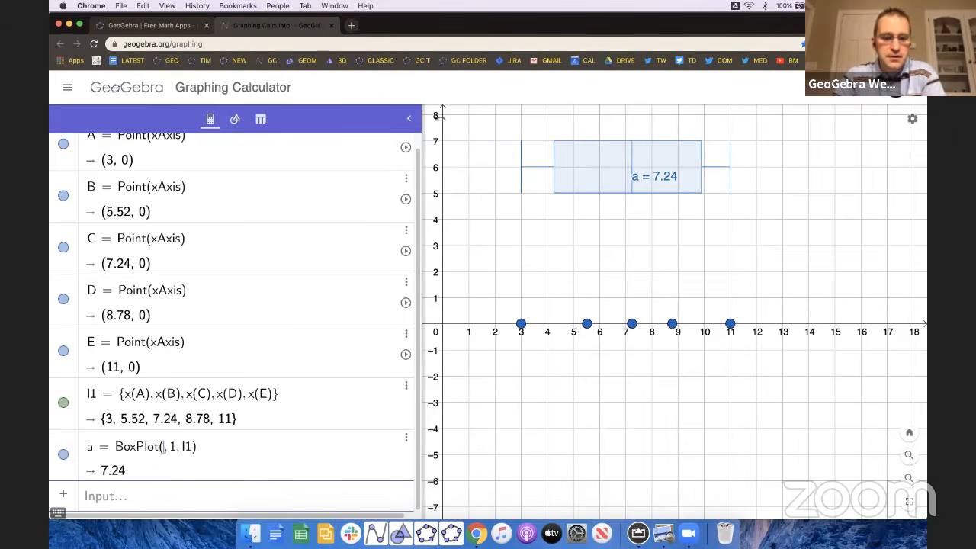
pyautogui.write('7')
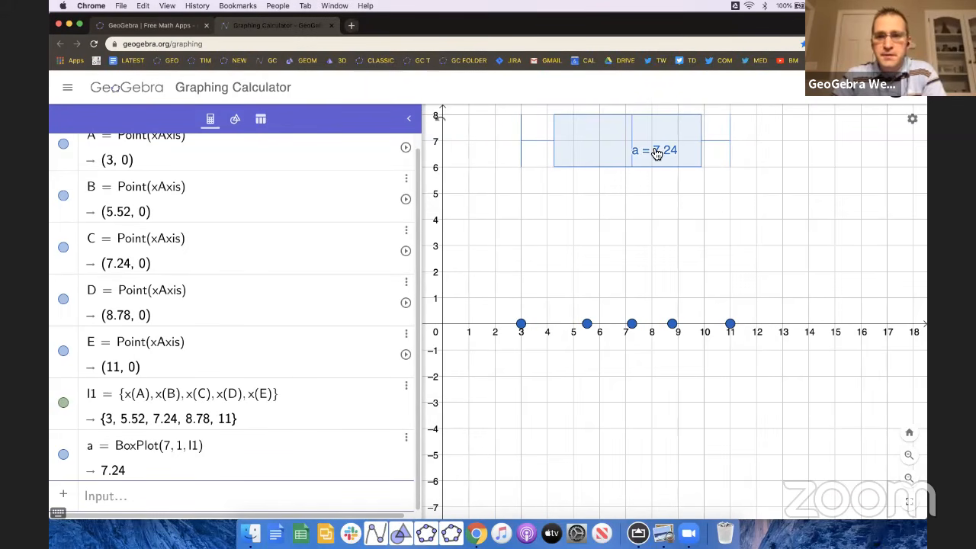
pyautogui.click(170, 449)
pyautogui.press('BackSpace')
pyautogui.write('-3')
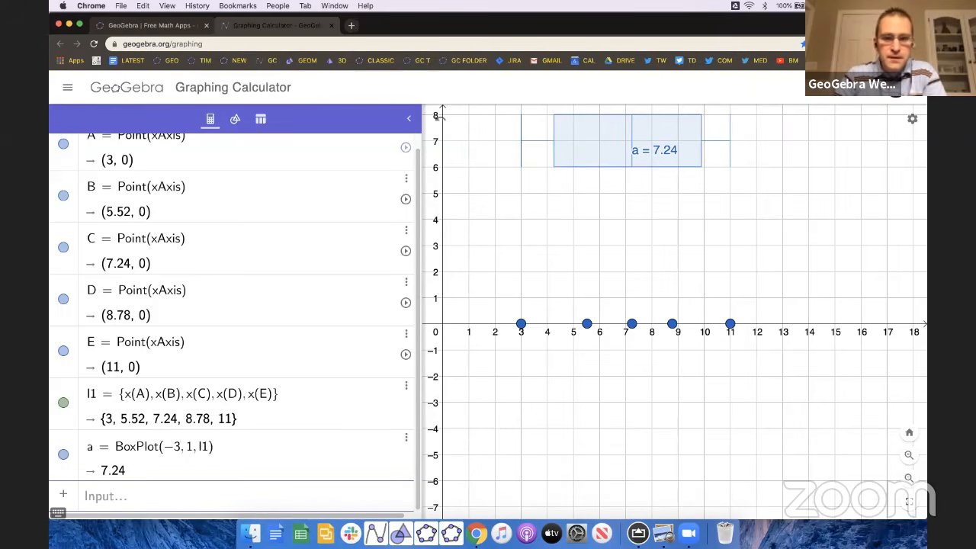
pyautogui.press('Return')
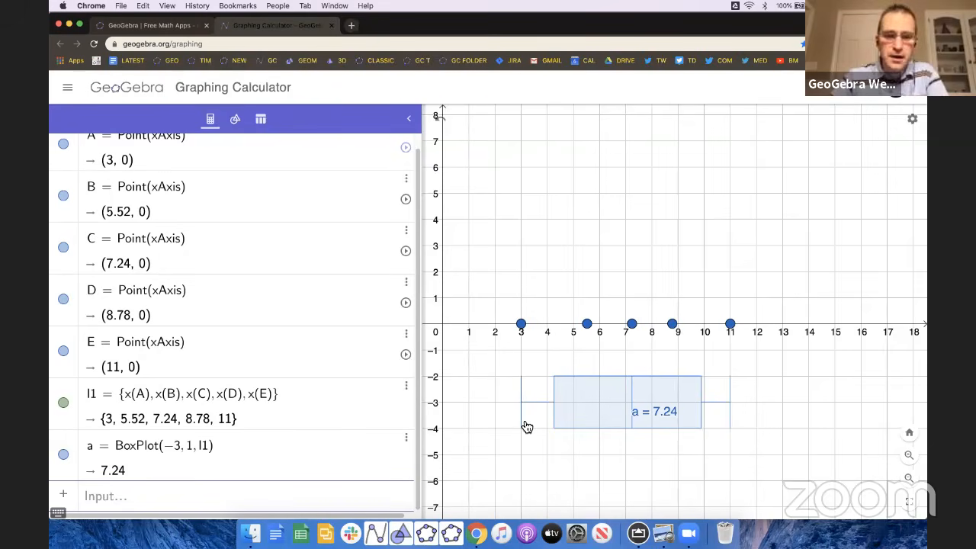
# Step: Set the first argument of the BoxPlot definition to 2, placing the box plot above the points again
pyautogui.click(180, 455)
pyautogui.press('BackSpace')
pyautogui.press('BackSpace')
pyautogui.write('2')
pyautogui.press('Return')
# Step: Try 2 and then 1/2 as the second argument of the BoxPlot definition to vary the box's height
pyautogui.click(183, 450)
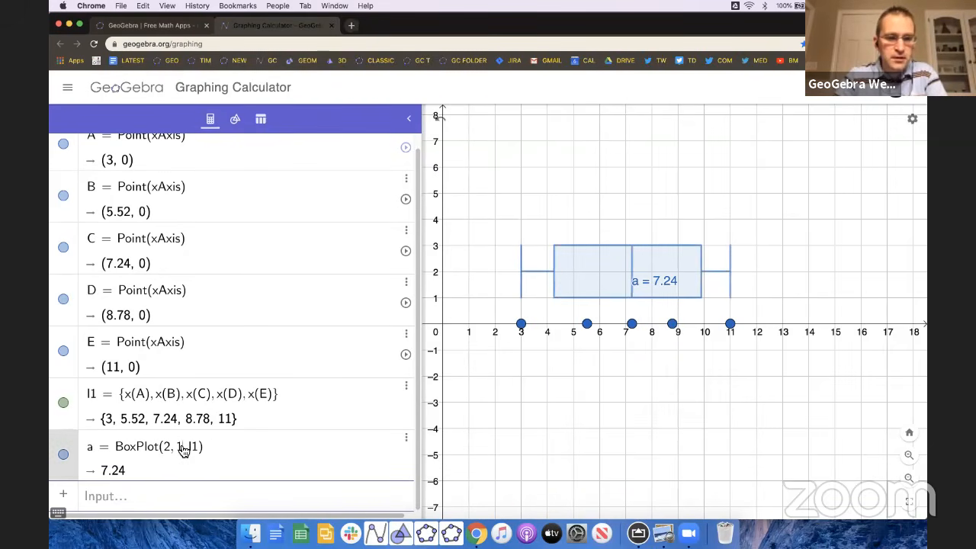
pyautogui.click(184, 450)
pyautogui.press('BackSpace')
pyautogui.write('2')
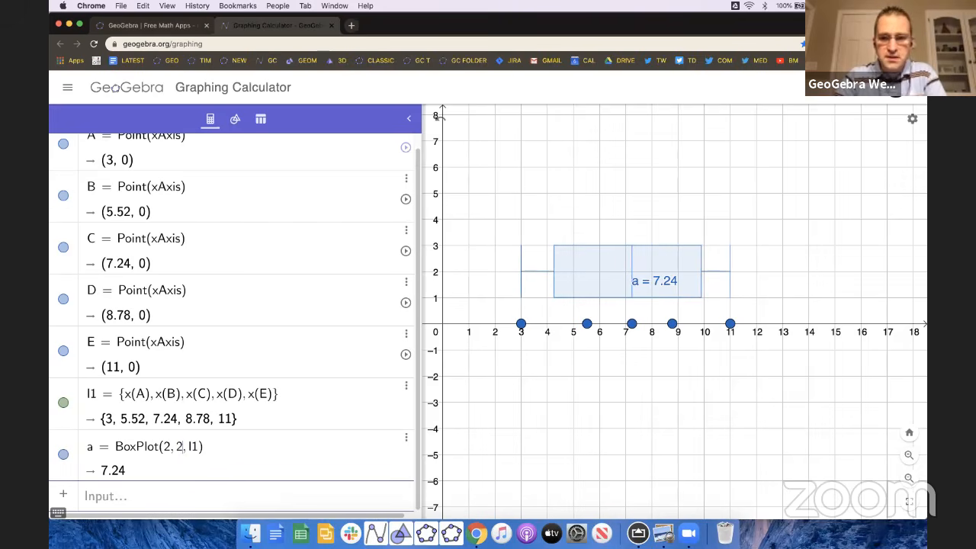
pyautogui.press('Return')
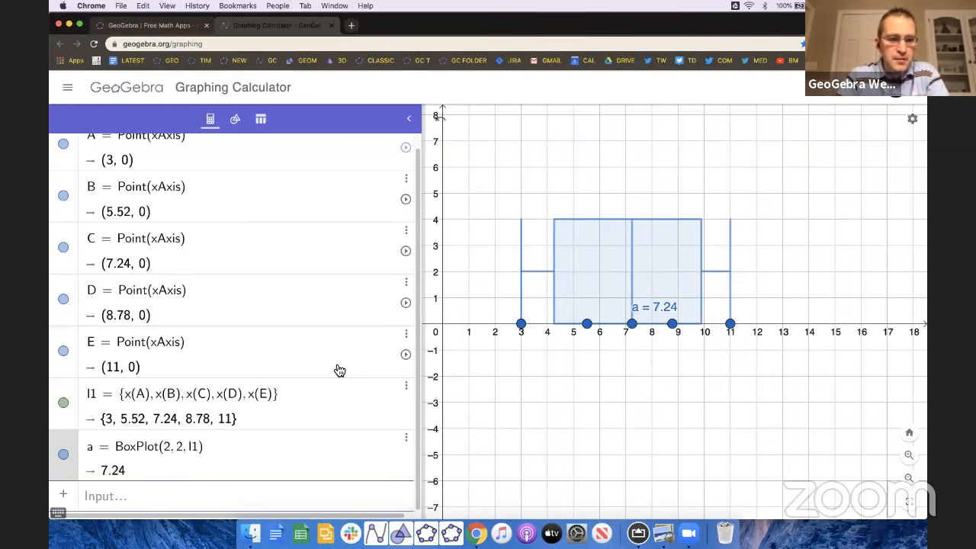
pyautogui.press('BackSpace')
pyautogui.write('1')
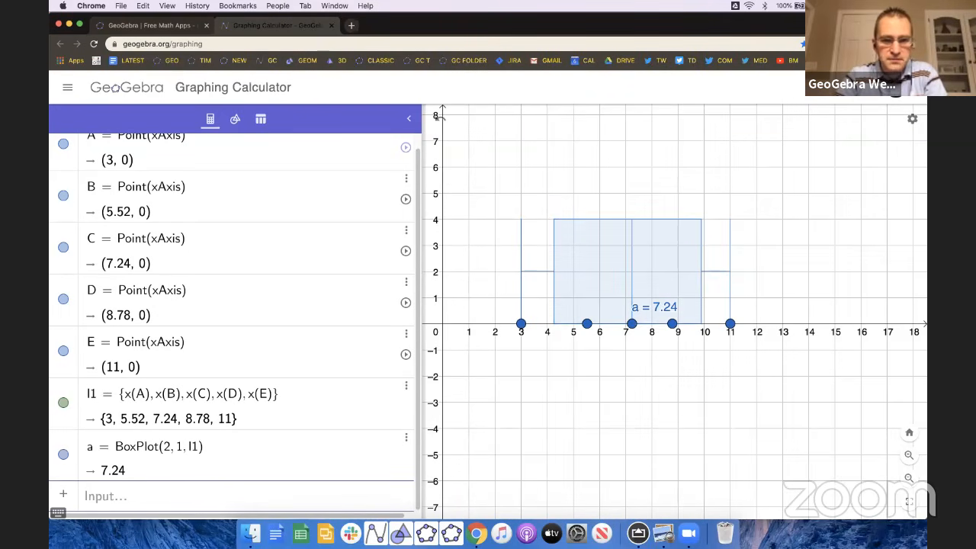
pyautogui.click(182, 453)
pyautogui.write('/2')
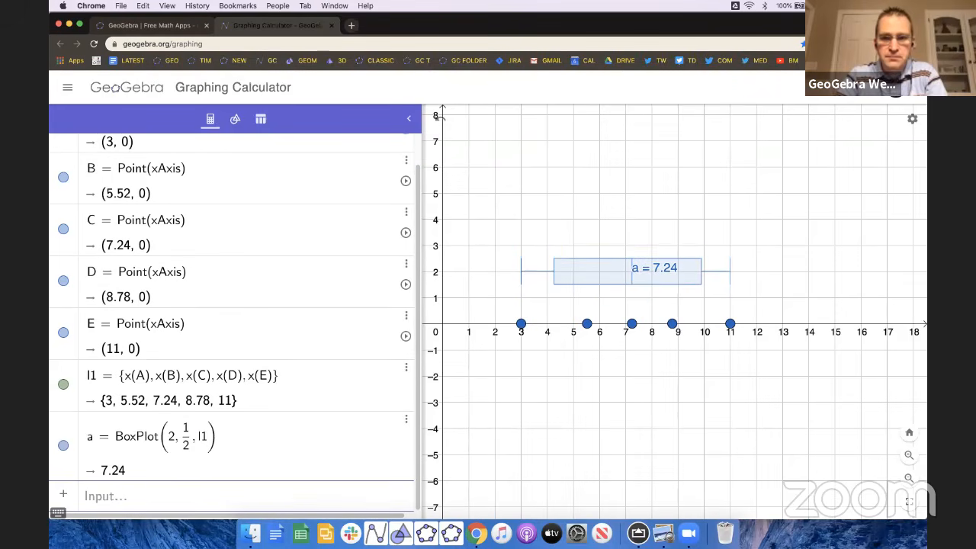
# Step: Restore the second argument of the BoxPlot definition to 1
pyautogui.click(194, 450)
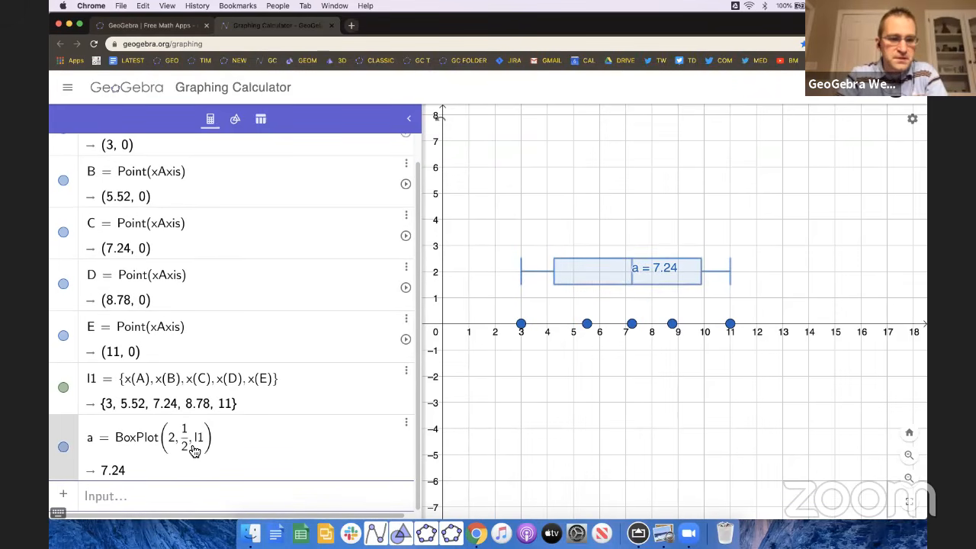
pyautogui.press('BackSpace')
pyautogui.press('BackSpace')
pyautogui.press('BackSpace')
pyautogui.write('1')
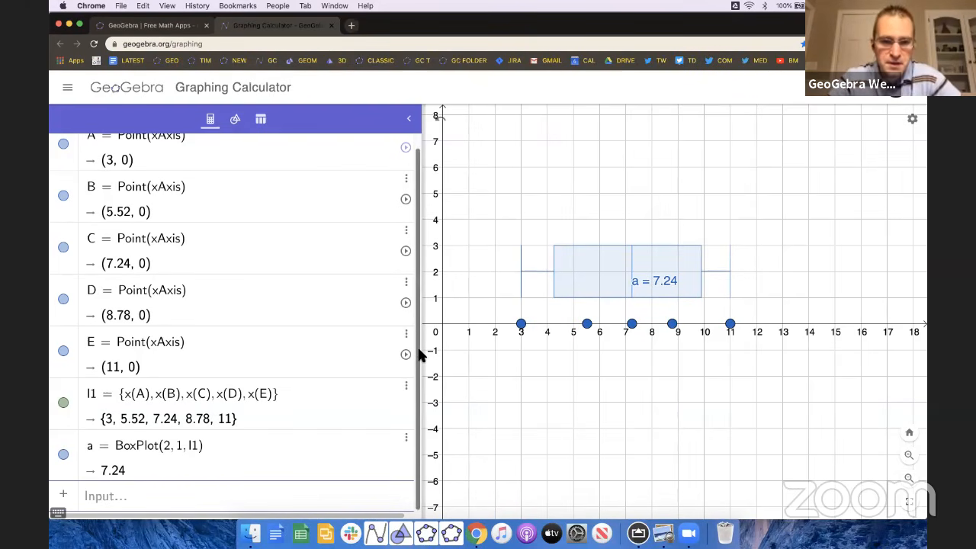
# Step: Narrow the Algebra view, move point A to about x = 3.55, and enlarge the graph around the box plot
pyautogui.moveTo(418, 355); pyautogui.dragTo(267, 351)
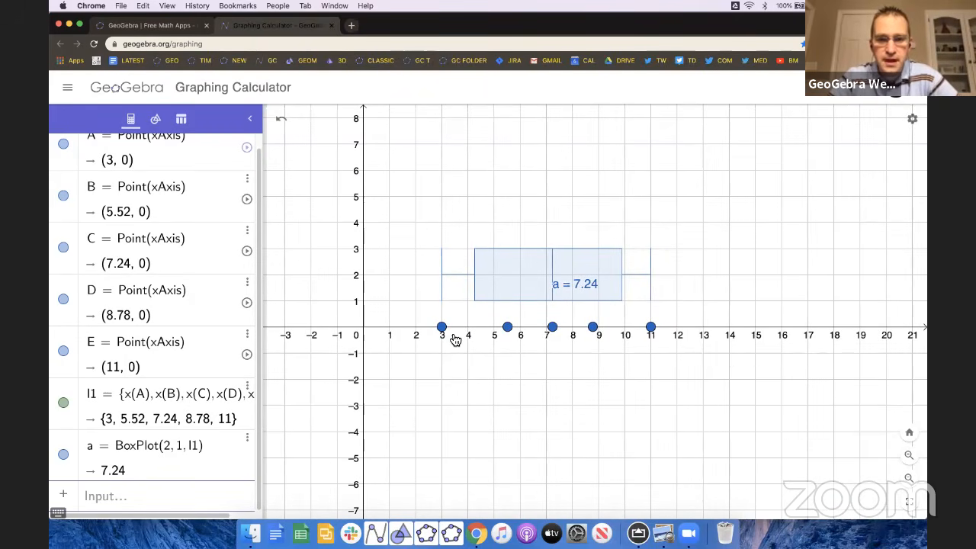
pyautogui.moveTo(443, 328)
pyautogui.mouseDown()
pyautogui.moveTo(407, 327)
pyautogui.moveTo(458, 328)
pyautogui.mouseUp()
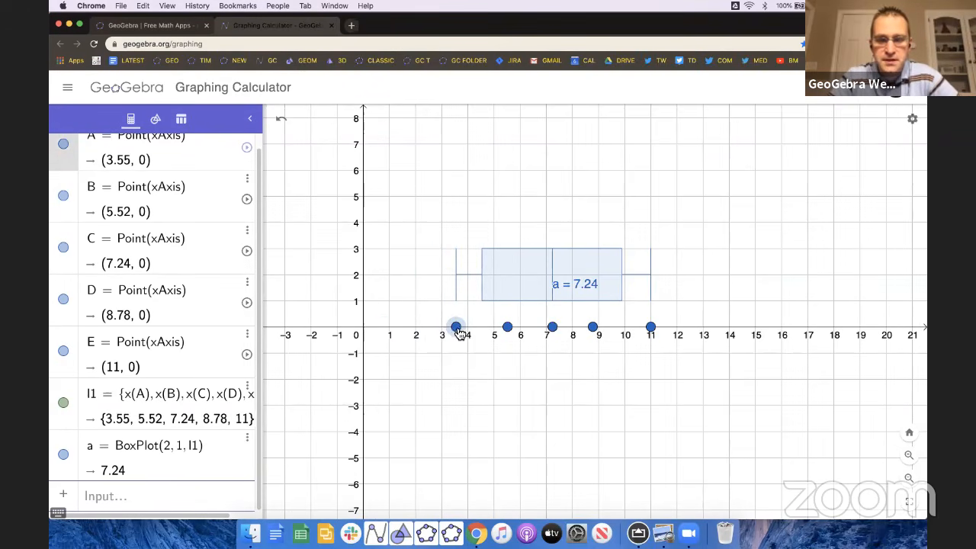
pyautogui.click(458, 372)
pyautogui.scroll(2, 455, 373)
pyautogui.scroll(4, 455, 369)
pyautogui.moveTo(619, 349); pyautogui.dragTo(536, 431)
# Step: Hide the grid of the graph and move the box plot's label a little up toward the middle of the box
pyautogui.click(911, 119)
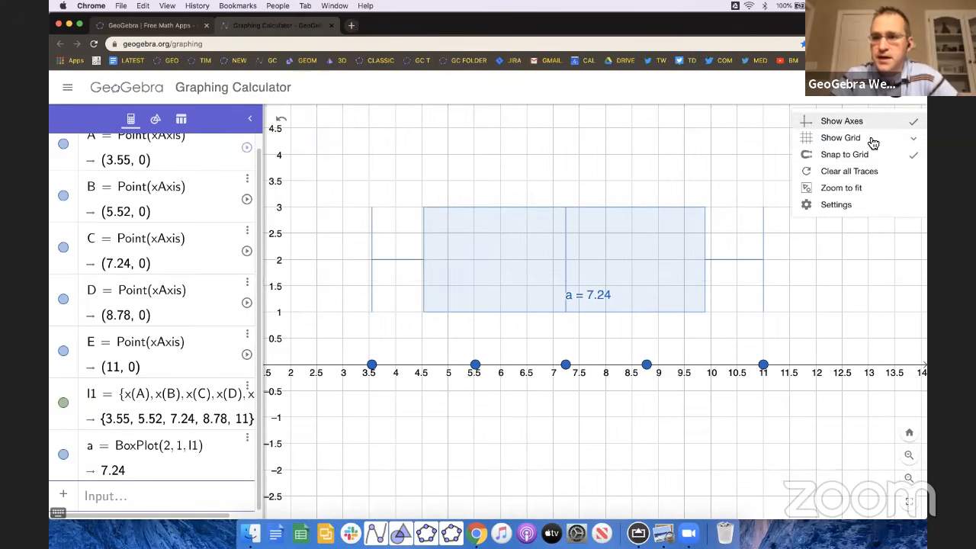
pyautogui.click(854, 139)
pyautogui.click(834, 155)
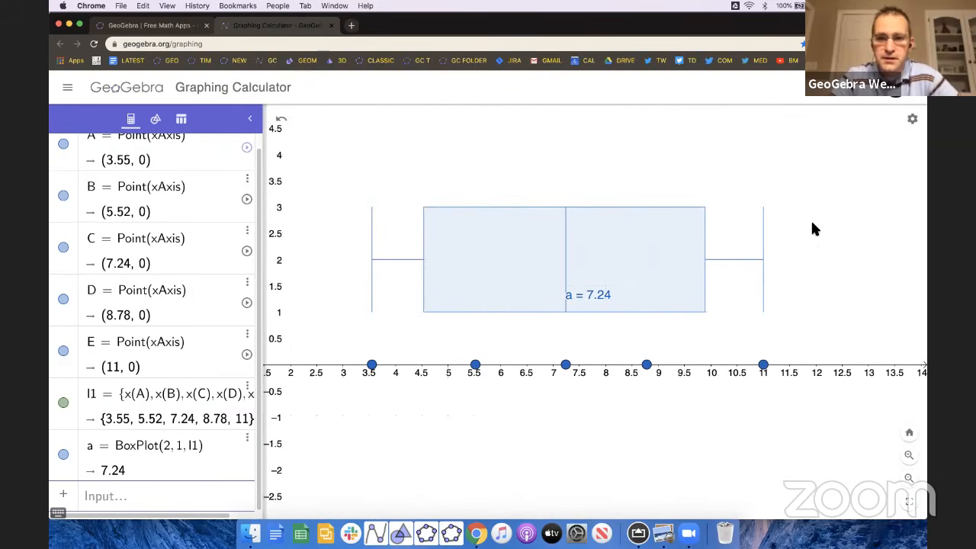
pyautogui.moveTo(603, 297); pyautogui.dragTo(577, 271)
# Step: Move point B along the x-axis to 10, point A to 2.5 and point E to 12.5
pyautogui.moveTo(476, 368); pyautogui.dragTo(713, 367)
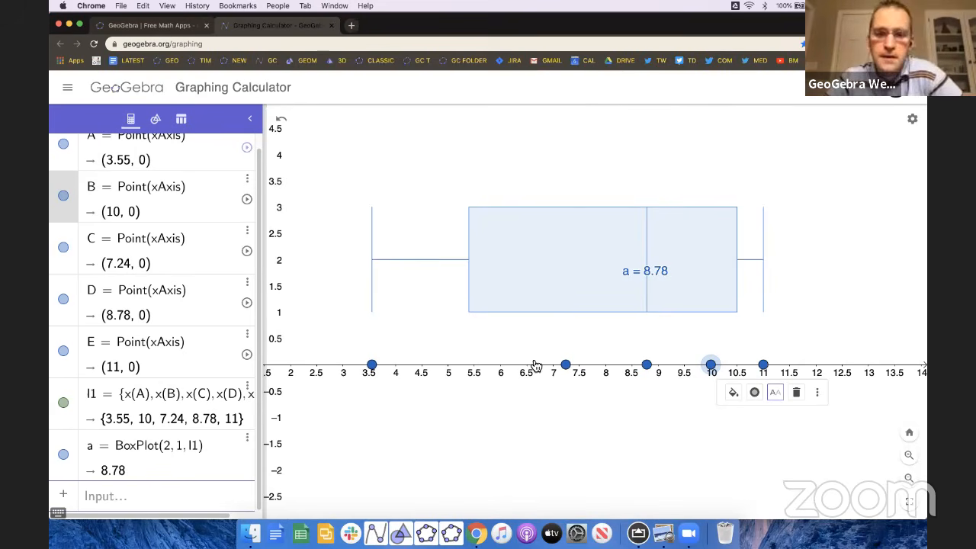
pyautogui.moveTo(373, 365); pyautogui.dragTo(379, 366)
pyautogui.moveTo(437, 371); pyautogui.dragTo(316, 369)
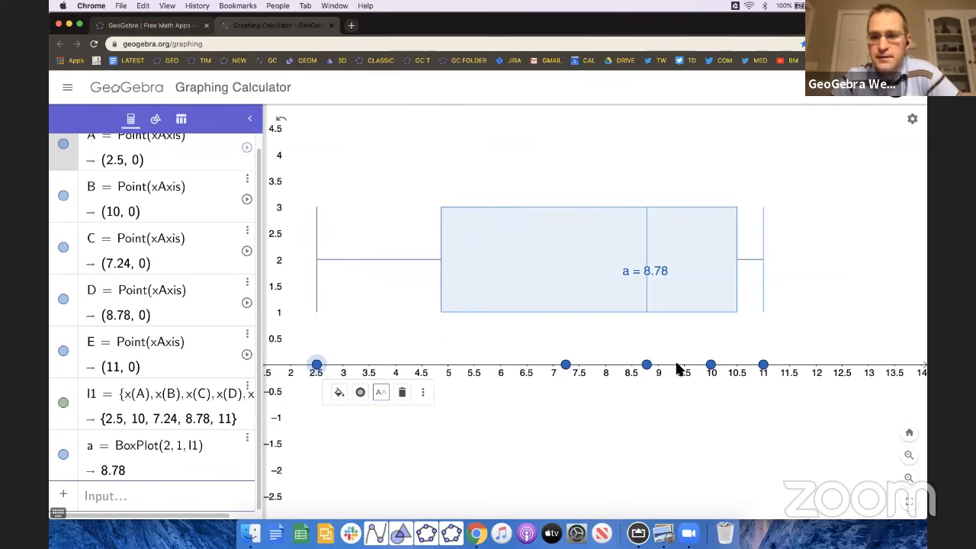
pyautogui.moveTo(765, 367); pyautogui.dragTo(843, 366)
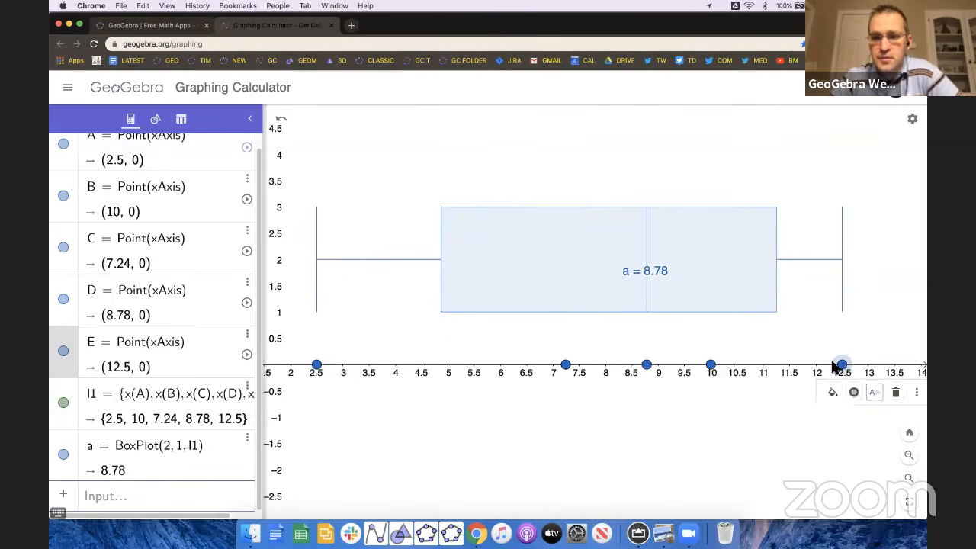
# Step: Move points D and C along the x-axis between A and B, ending with D at about 4.824 and C at 7
pyautogui.click(646, 366)
pyautogui.moveTo(621, 376); pyautogui.dragTo(497, 373)
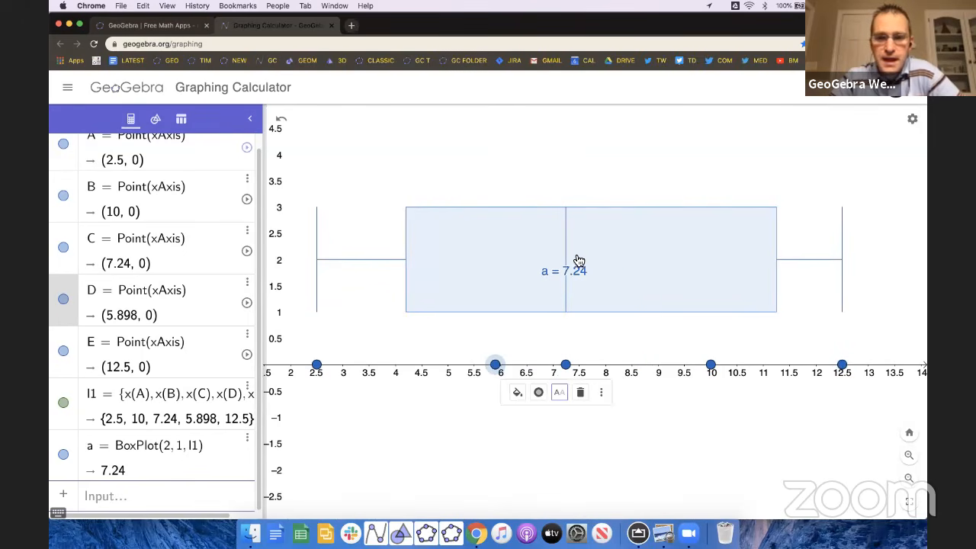
pyautogui.moveTo(565, 366); pyautogui.dragTo(395, 368)
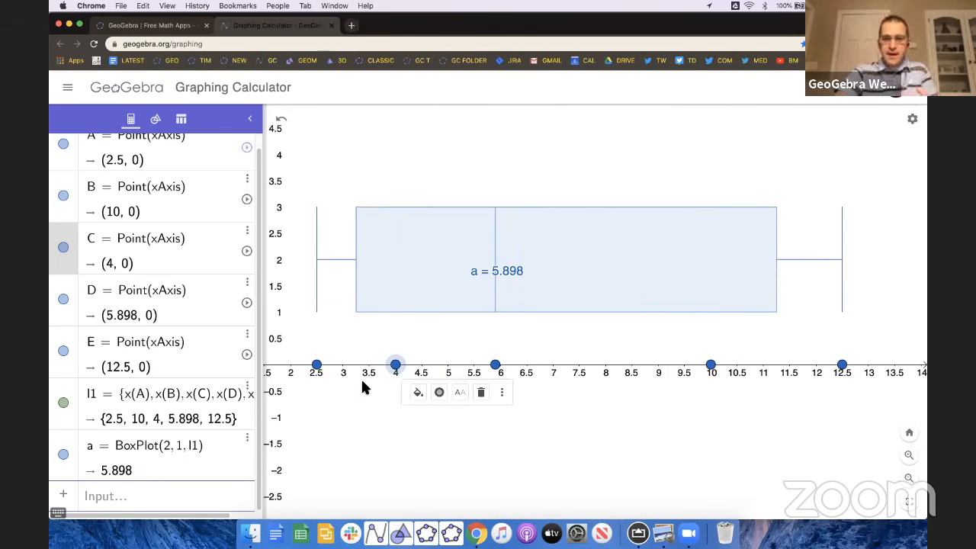
pyautogui.moveTo(495, 366); pyautogui.dragTo(501, 369)
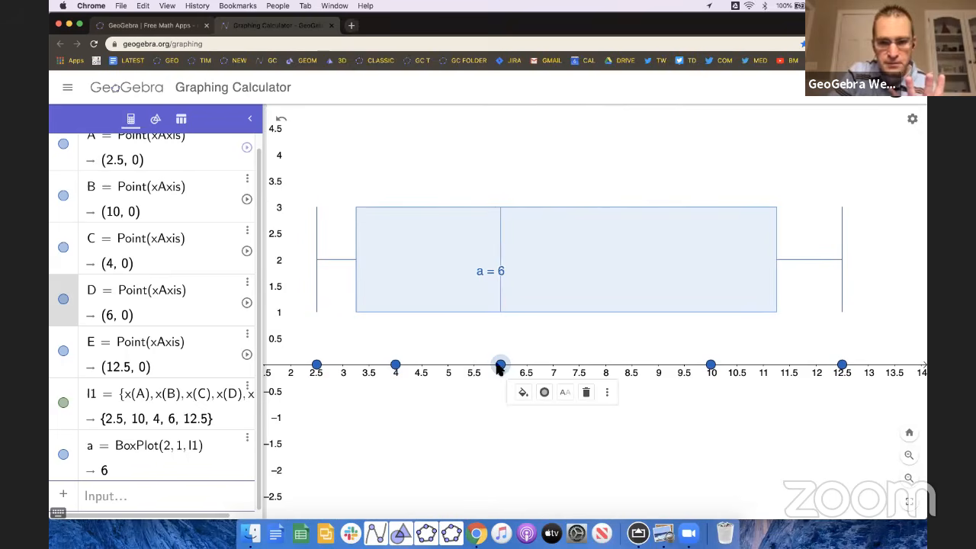
pyautogui.click(499, 274)
pyautogui.moveTo(501, 369); pyautogui.dragTo(557, 374)
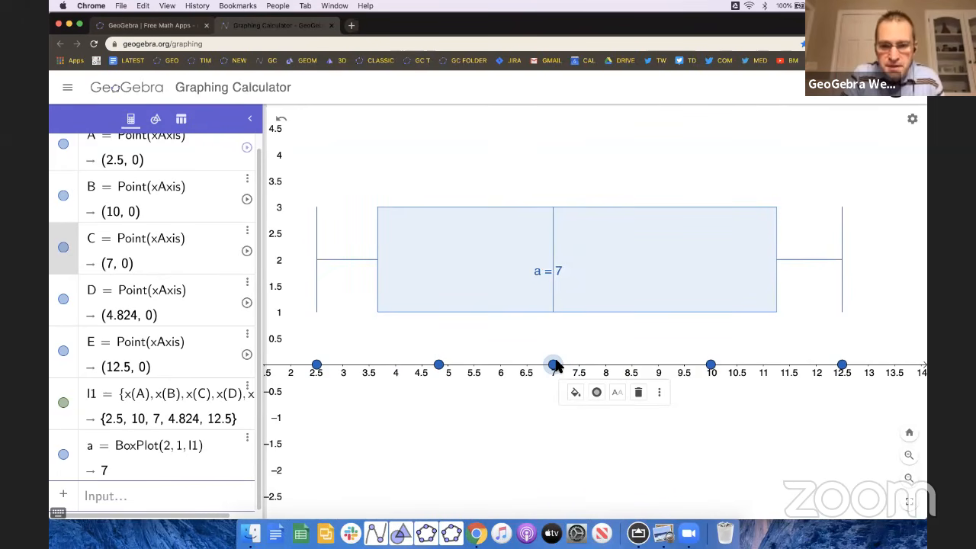
# Step: Show the label of point C and widen the Algebra view until the whole definition of list l1 fits
pyautogui.click(617, 393)
pyautogui.click(637, 433)
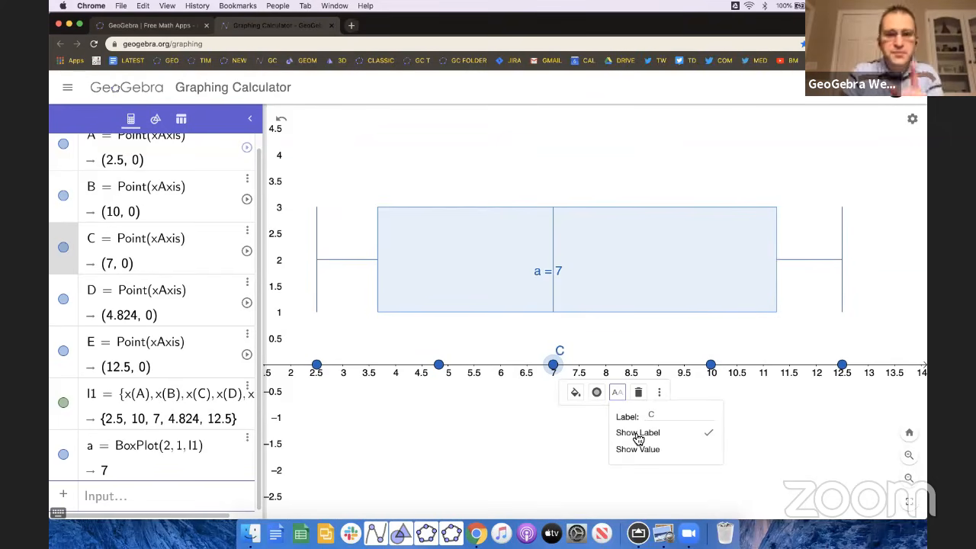
pyautogui.moveTo(266, 405); pyautogui.dragTo(344, 418)
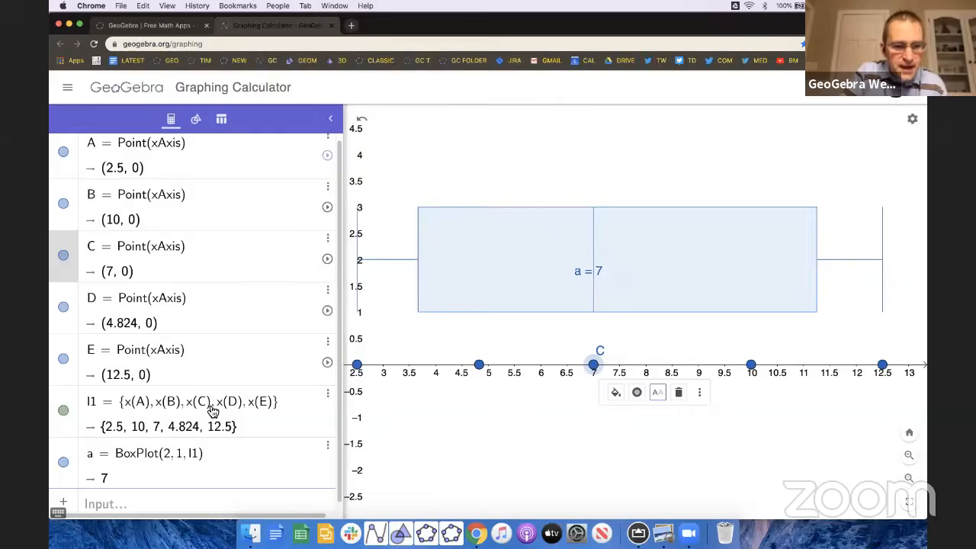
# Step: Remove x(C) from list l1, leaving {x(A), x(B), x(D), x(E)}, and return the page to normal zoom
pyautogui.click(213, 411)
pyautogui.scroll(5, 214, 407)
pyautogui.click(532, 291)
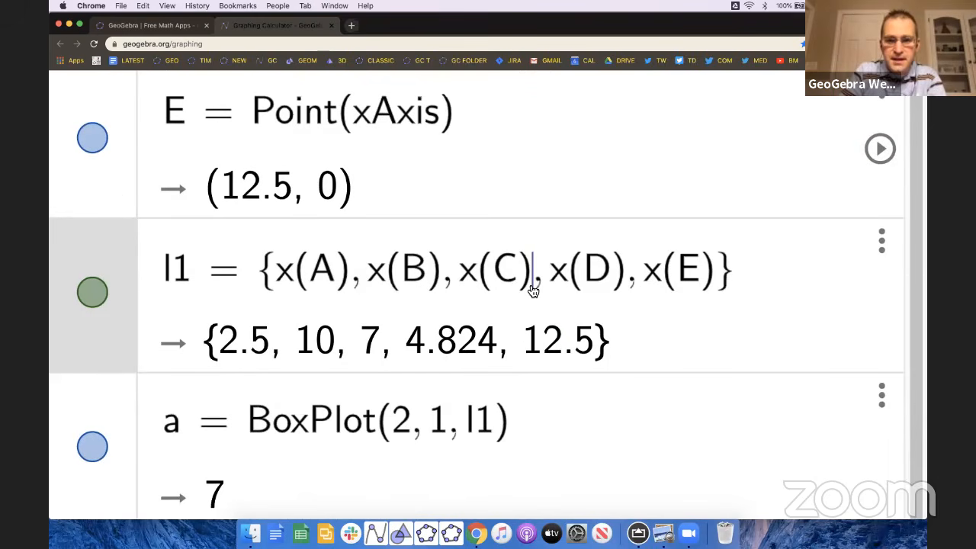
pyautogui.press('BackSpace')
pyautogui.press('BackSpace')
pyautogui.press('BackSpace')
pyautogui.press('BackSpace')
pyautogui.press('BackSpace')
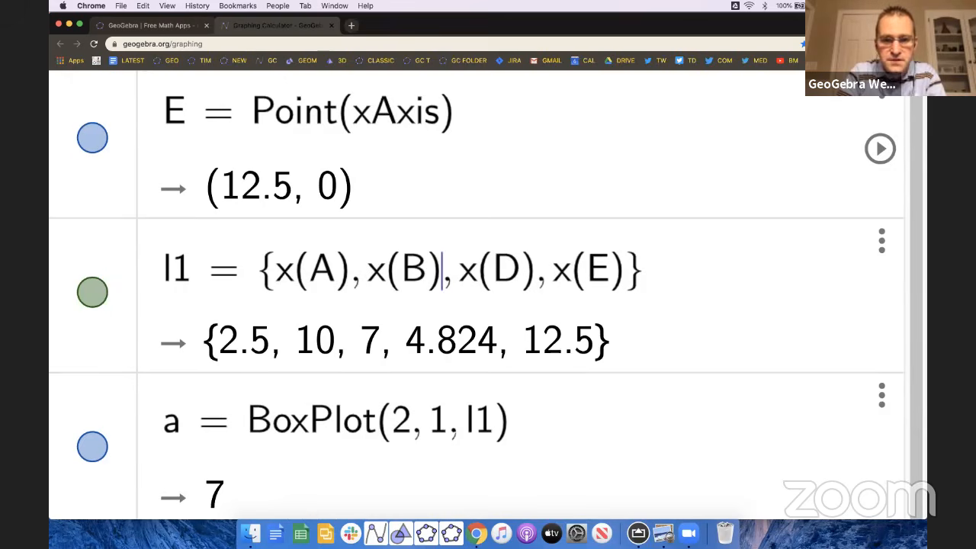
pyautogui.press('Return')
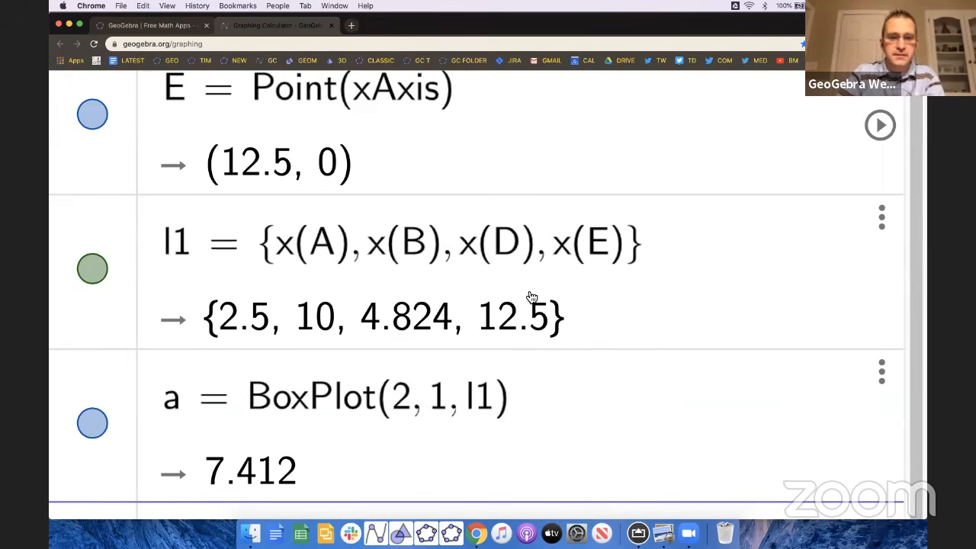
pyautogui.press('super+0')
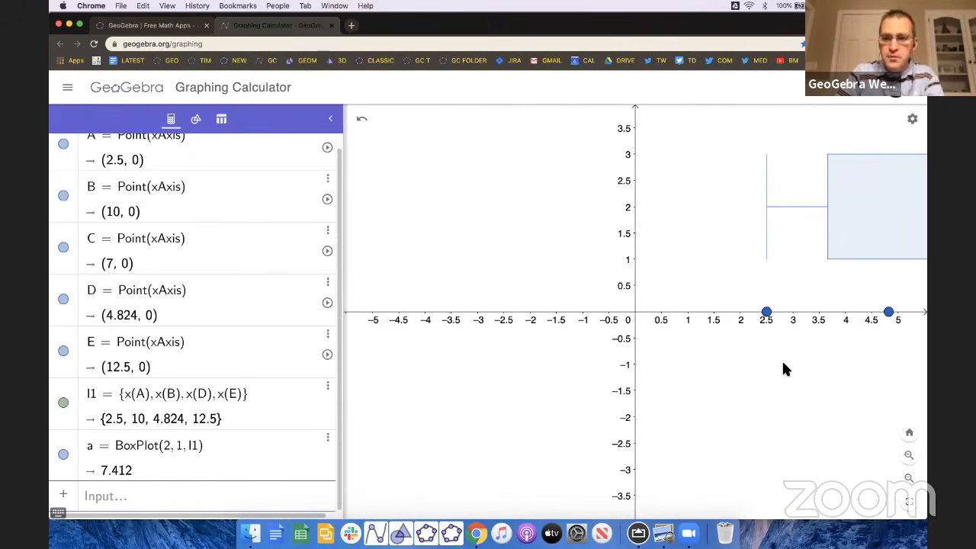
# Step: Bring the box plot back into view, delete point C, and move point D to x = 7
pyautogui.moveTo(793, 379); pyautogui.dragTo(552, 406)
pyautogui.moveTo(769, 390); pyautogui.dragTo(684, 394)
pyautogui.moveTo(689, 353)
pyautogui.mouseDown()
pyautogui.moveTo(750, 353)
pyautogui.moveTo(690, 357)
pyautogui.mouseUp()
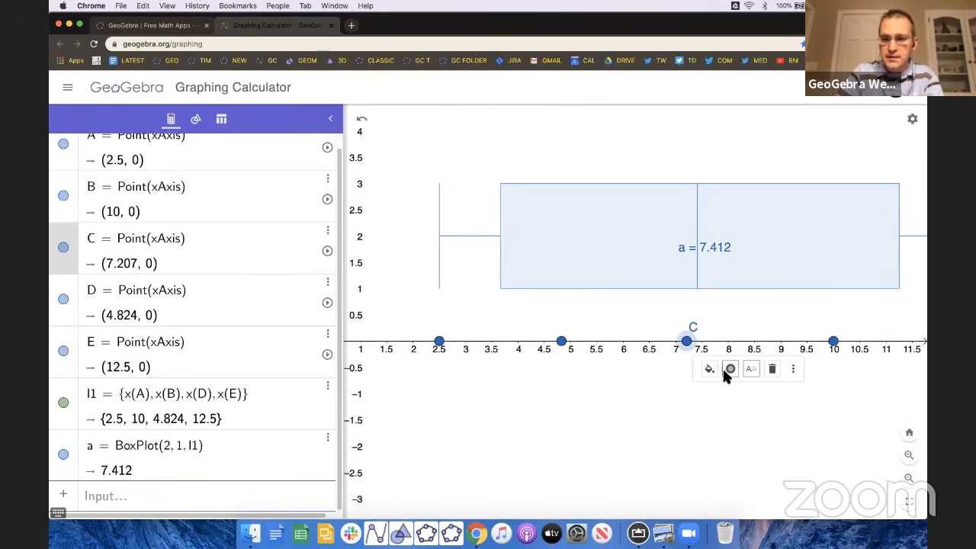
pyautogui.click(773, 369)
pyautogui.moveTo(740, 395); pyautogui.dragTo(674, 396)
pyautogui.scroll(-4, 707, 391)
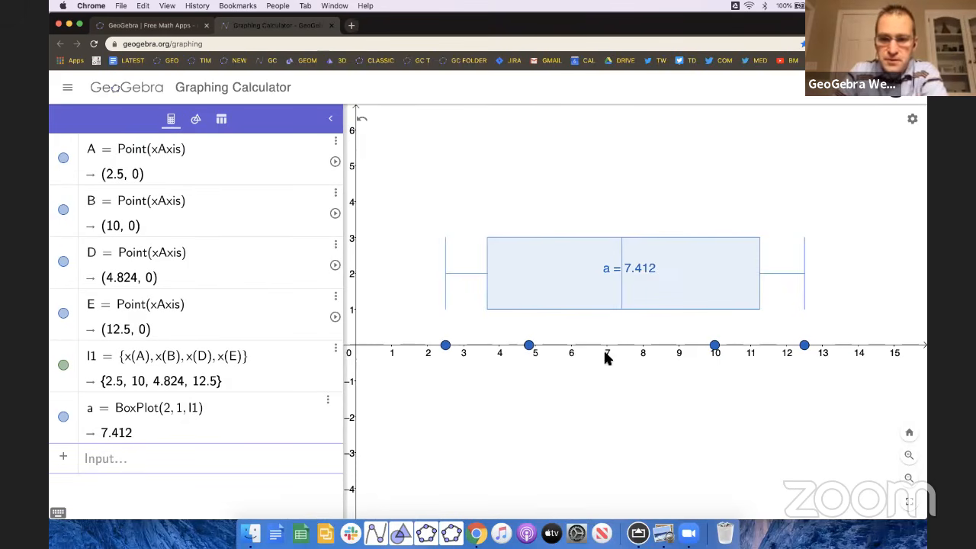
pyautogui.moveTo(541, 351); pyautogui.dragTo(606, 347)
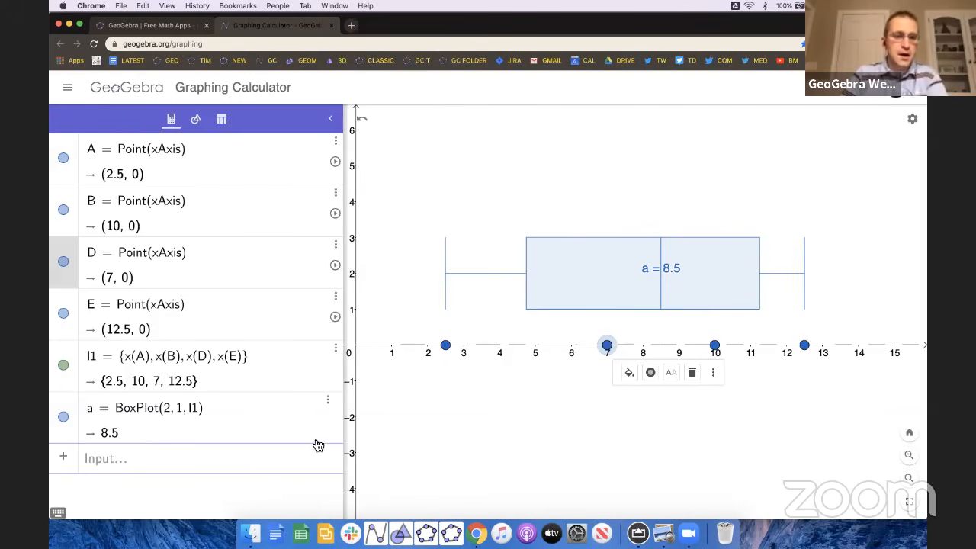
# Step: Define a new list {3, 4, 5, 6, 6, 6, 6, 6, 3, 3 3, 2, 1, 2} in the Algebra view
pyautogui.click(298, 461)
pyautogui.write('{')
pyautogui.write(', 4, 5, 6, ')
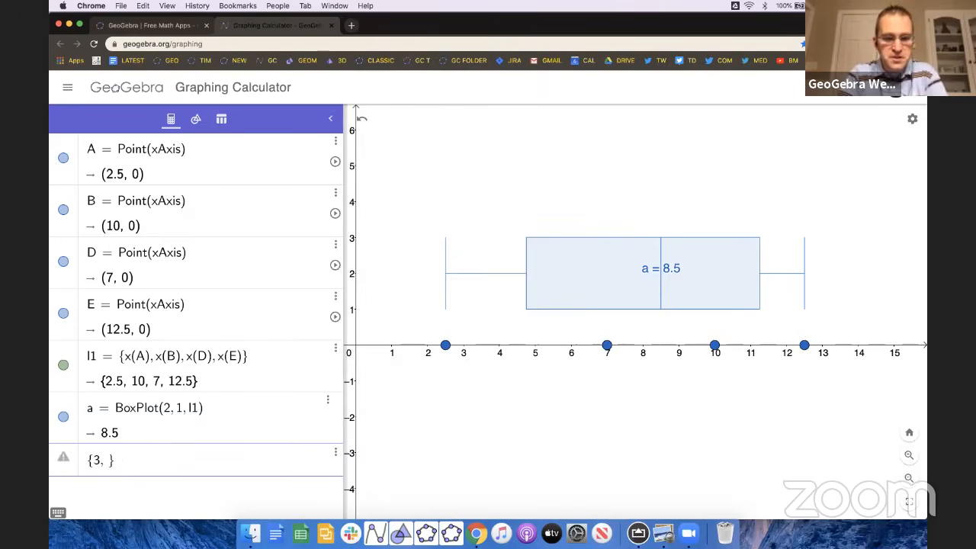
pyautogui.write('6, 6, 6, 6, 3')
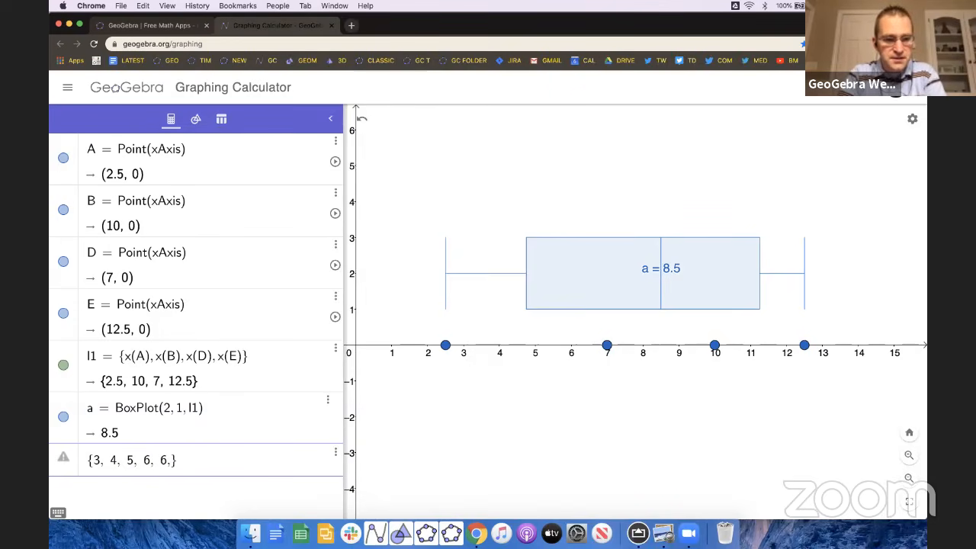
pyautogui.write(', 3 3, 2 2,')
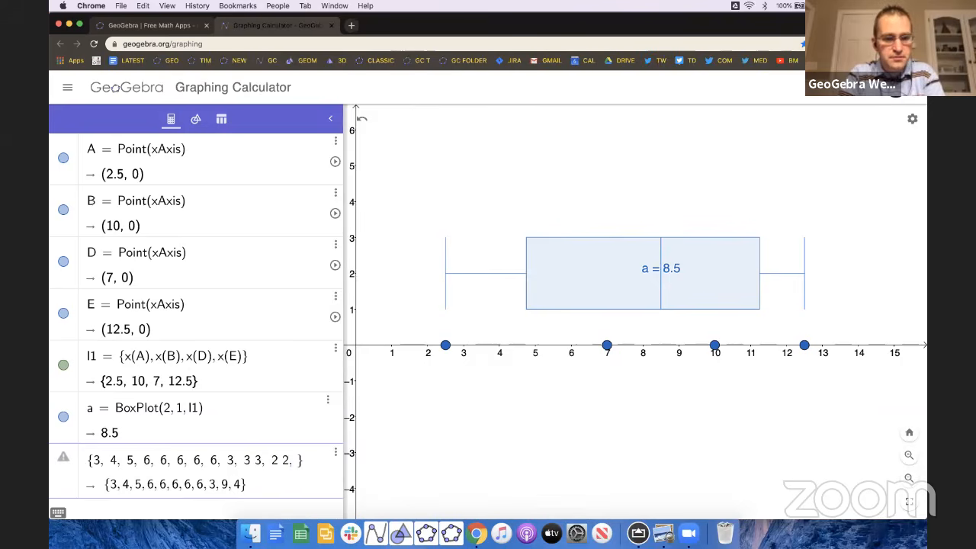
pyautogui.press('BackSpace')
pyautogui.press('BackSpace')
pyautogui.press('BackSpace')
pyautogui.write(', 1, ')
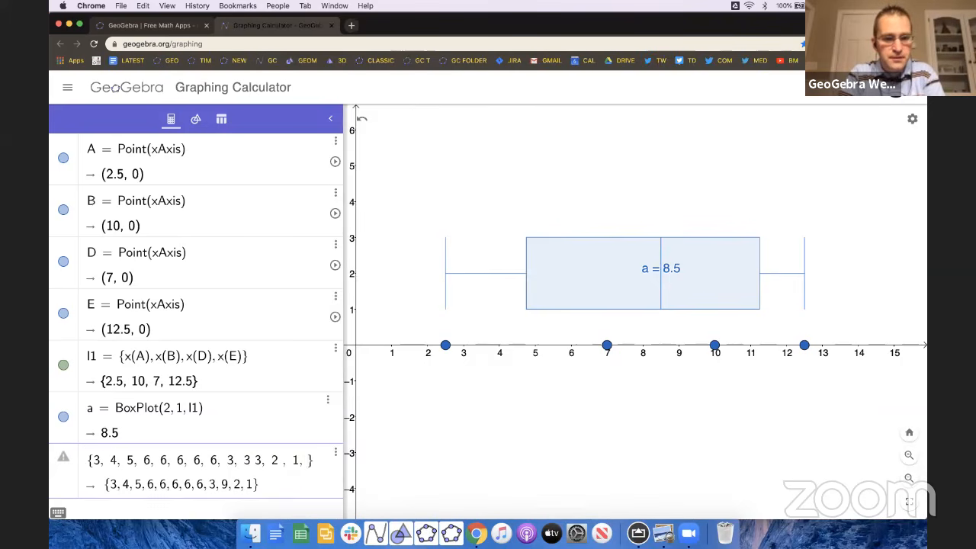
pyautogui.write('2')
pyautogui.press('Return')
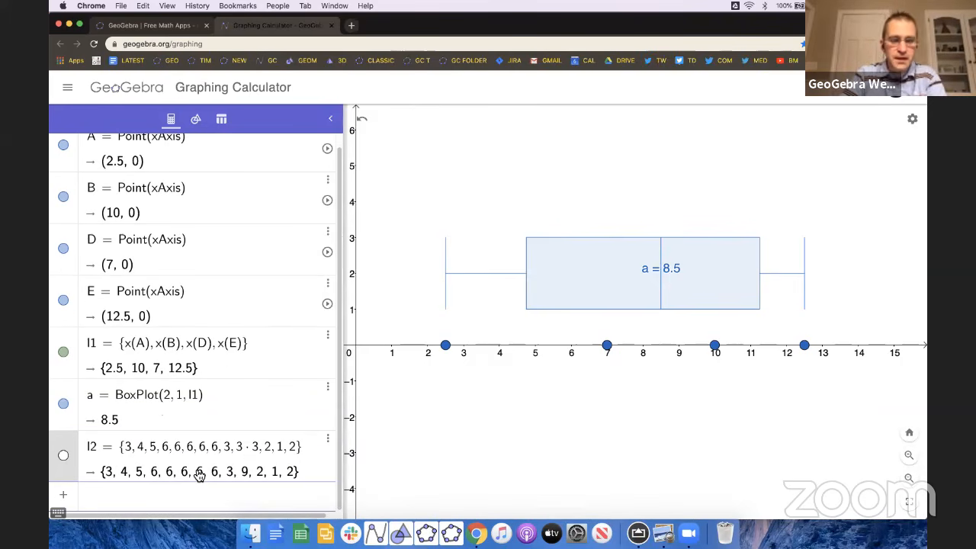
# Step: Create a dot plot of the typed number list with DotPlot(l2)
pyautogui.write('dotpl')
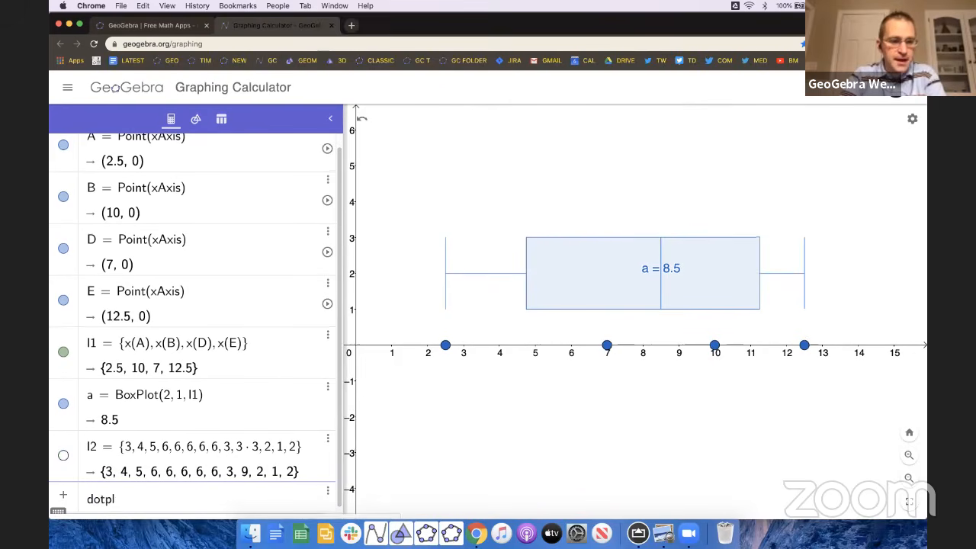
pyautogui.write('ot(l2')
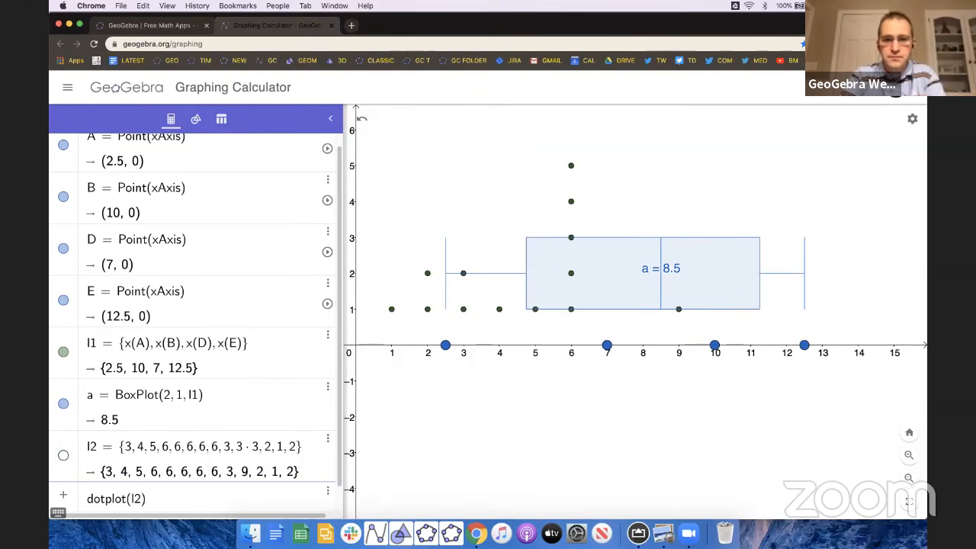
pyautogui.press('Return')
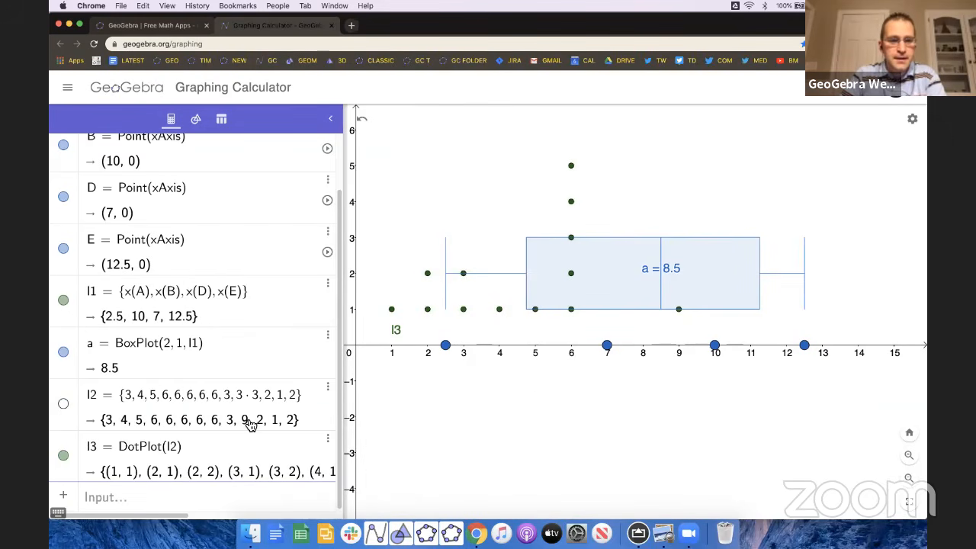
# Step: Change the last of the consecutive 6s in list l2 to 5
pyautogui.click(222, 429)
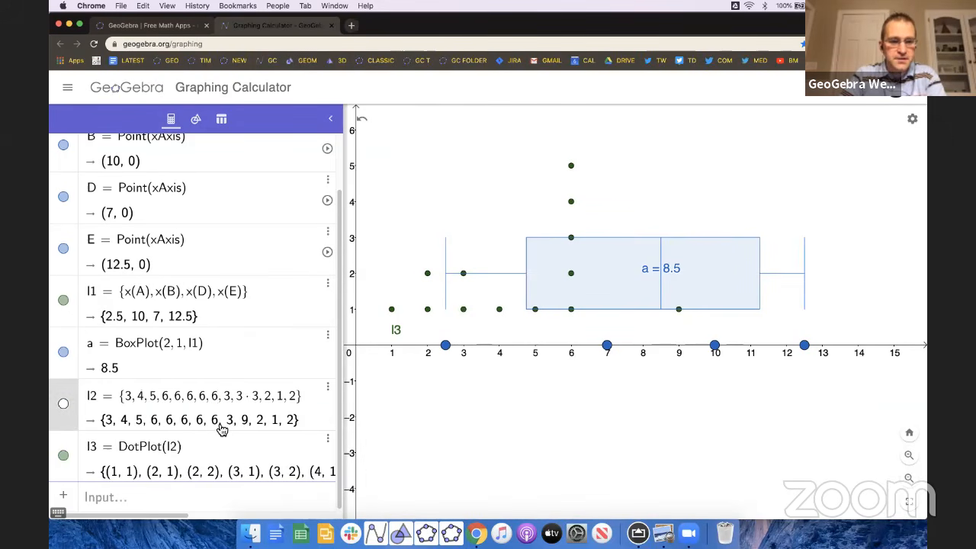
pyautogui.press('BackSpace')
pyautogui.write('5')
pyautogui.press('Return')
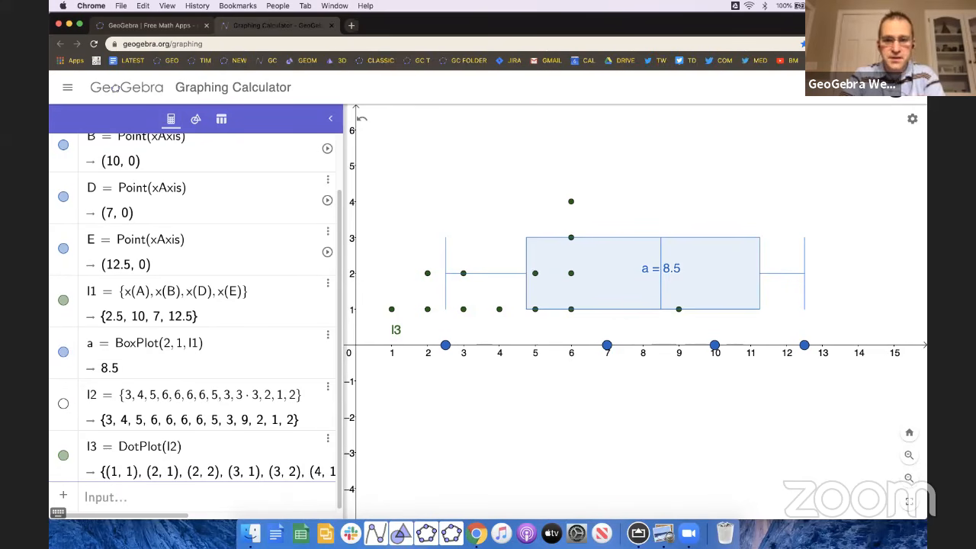
# Step: Hide the box plot and move point A along the x-axis to x = 3
pyautogui.click(63, 352)
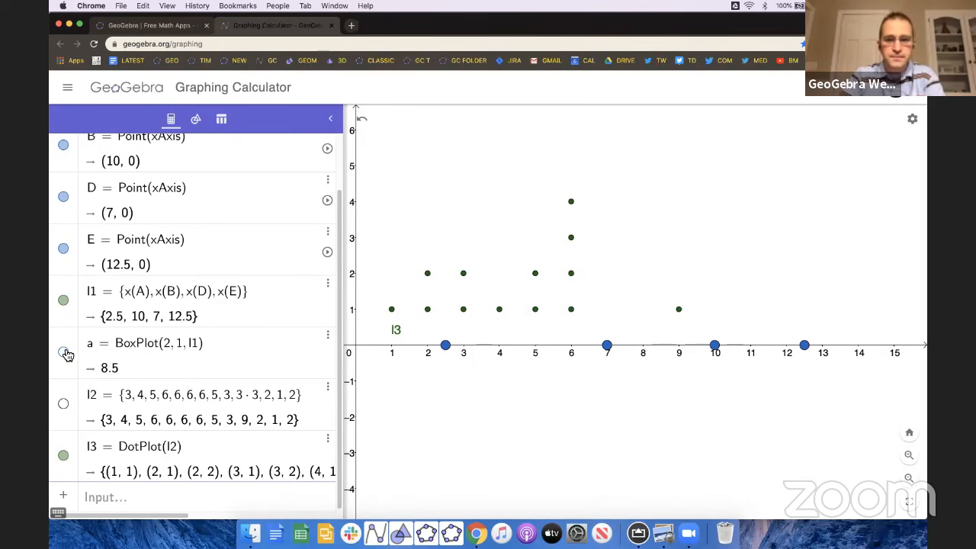
pyautogui.moveTo(448, 350); pyautogui.dragTo(516, 361)
pyautogui.moveTo(475, 407); pyautogui.dragTo(503, 410)
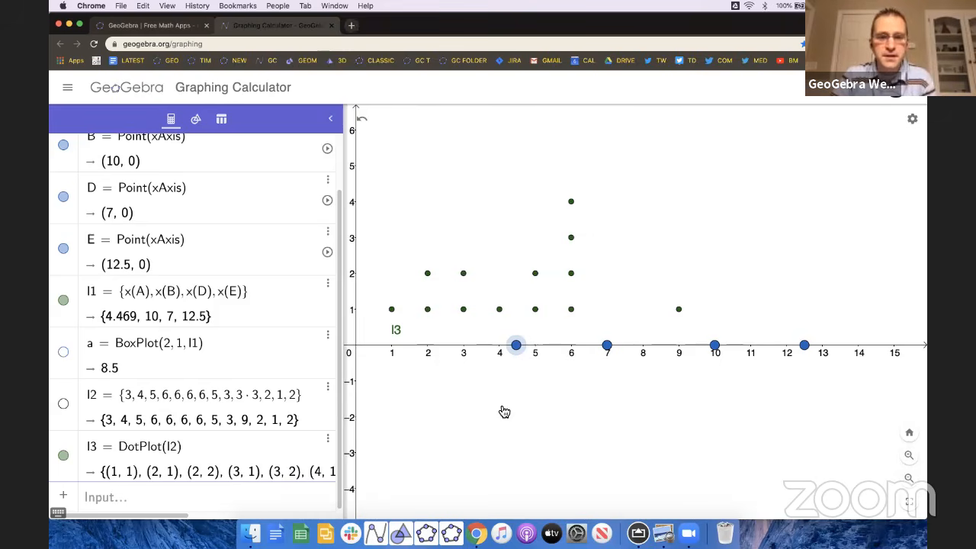
pyautogui.moveTo(542, 351); pyautogui.dragTo(490, 348)
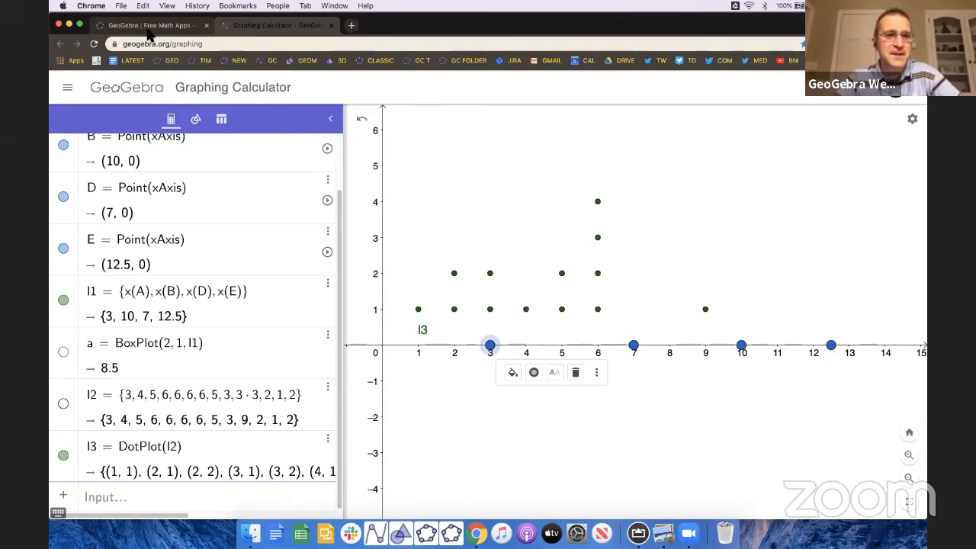
# Step: Reload the Graphing Calculator page and discard the current construction
pyautogui.click(92, 44)
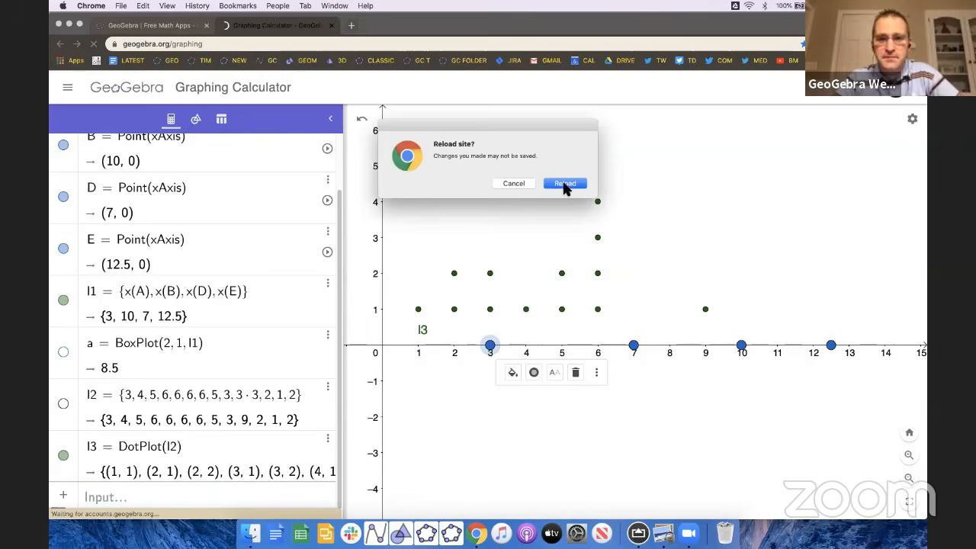
pyautogui.click(563, 183)
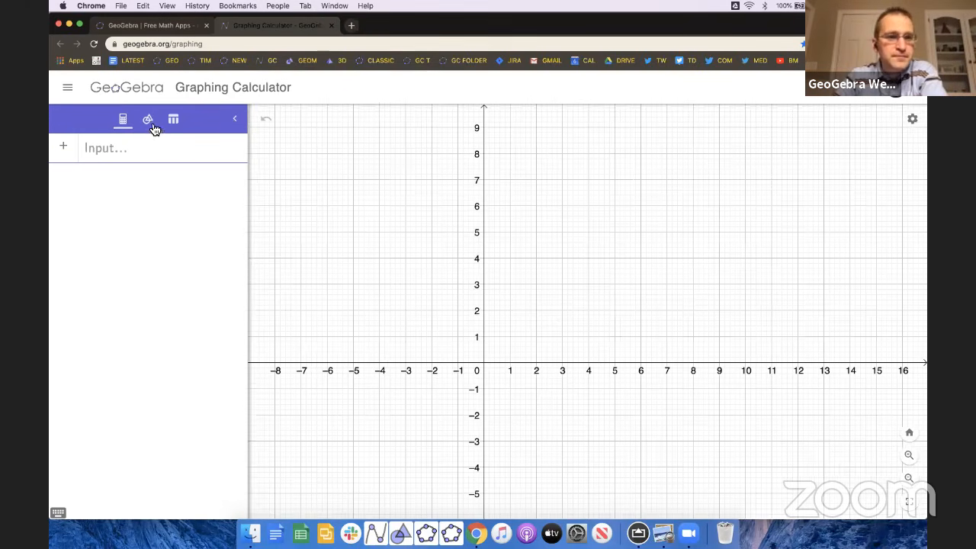
# Step: Sketch a Freehand Function from about (1, 1) over a peak near (5, 5.4) and a low near (10, 3) up to about (14.4, 9)
pyautogui.click(150, 124)
pyautogui.scroll(-2, 157, 264)
pyautogui.scroll(-2, 156, 267)
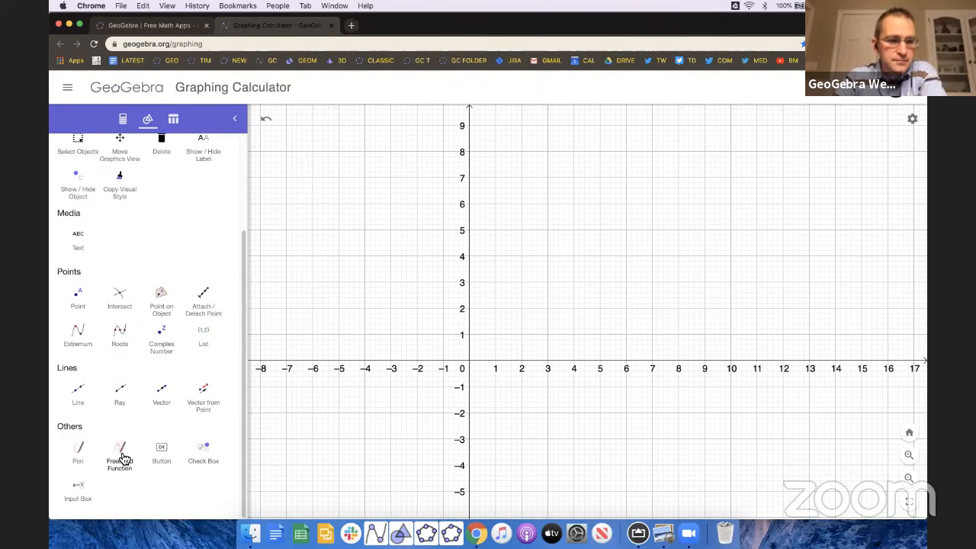
pyautogui.scroll(5, 123, 458)
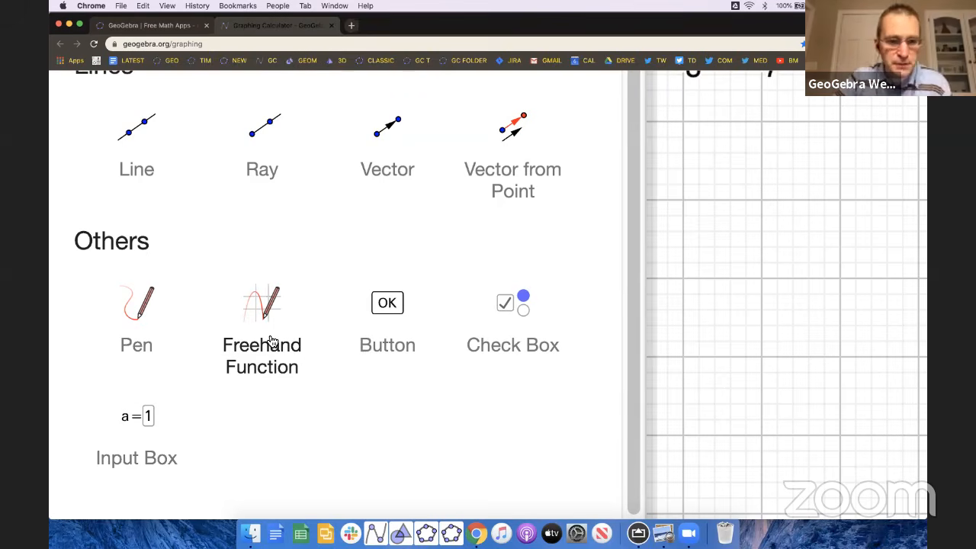
pyautogui.click(270, 343)
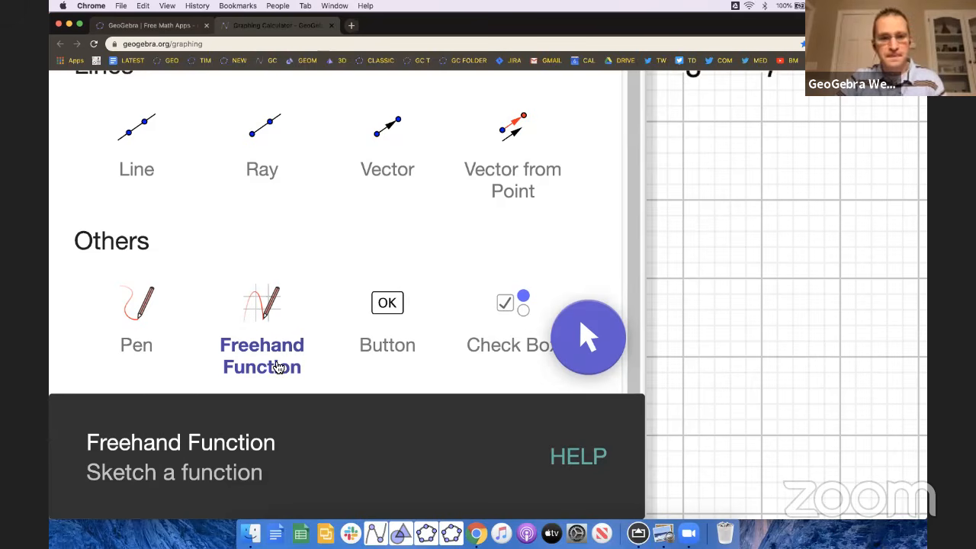
pyautogui.hotkey('ctrl', '0')
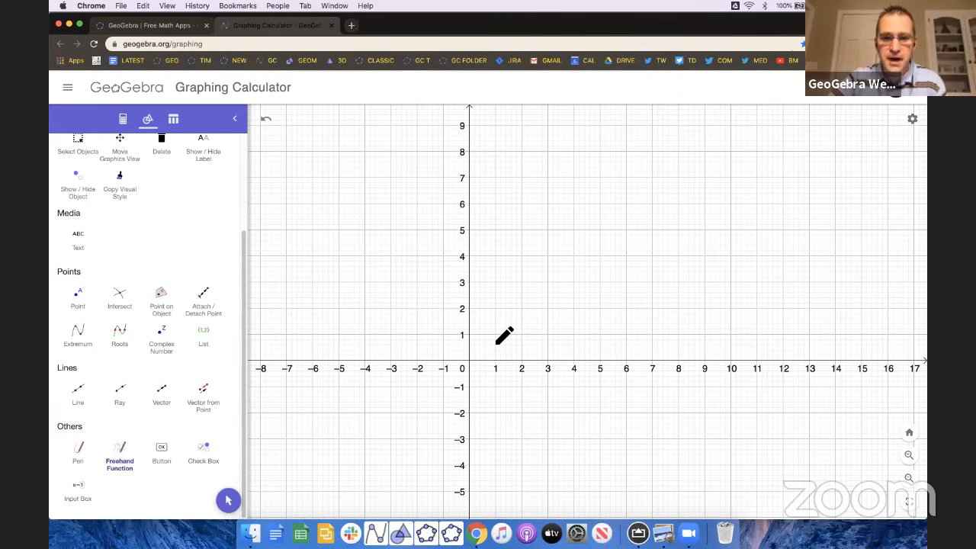
pyautogui.moveTo(494, 340)
pyautogui.mouseDown()
pyautogui.moveTo(529, 263)
pyautogui.moveTo(615, 218)
pyautogui.moveTo(689, 267)
pyautogui.moveTo(762, 272)
pyautogui.moveTo(796, 243)
pyautogui.moveTo(830, 181)
pyautogui.moveTo(845, 122)
pyautogui.mouseUp()
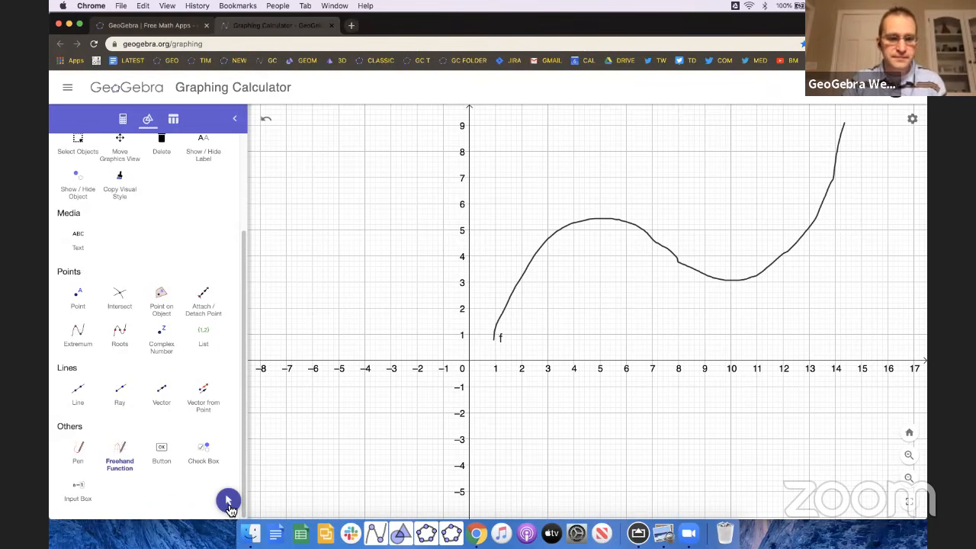
pyautogui.click(228, 504)
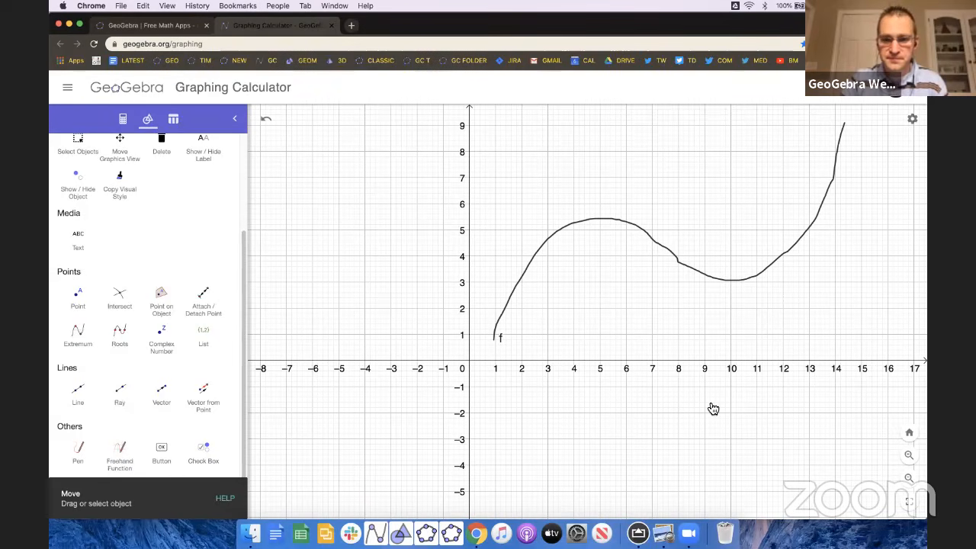
# Step: Hide the grid of the graphics view, setting it to No Grid
pyautogui.moveTo(610, 453); pyautogui.dragTo(597, 462)
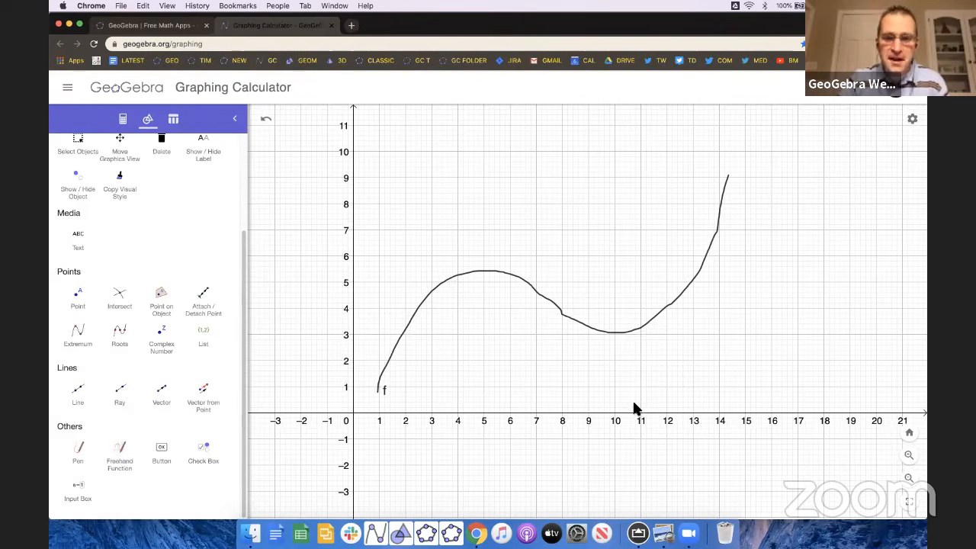
pyautogui.moveTo(643, 384); pyautogui.dragTo(622, 392)
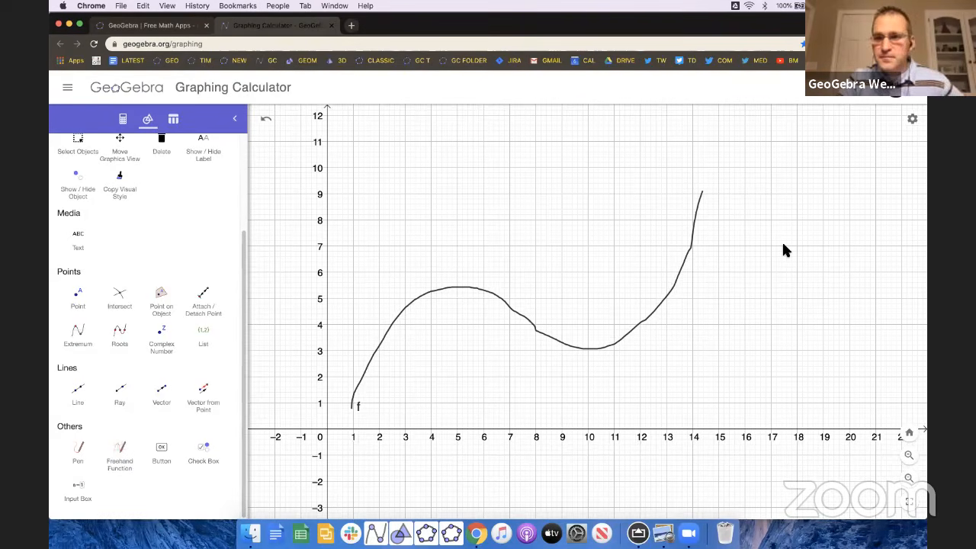
pyautogui.click(912, 119)
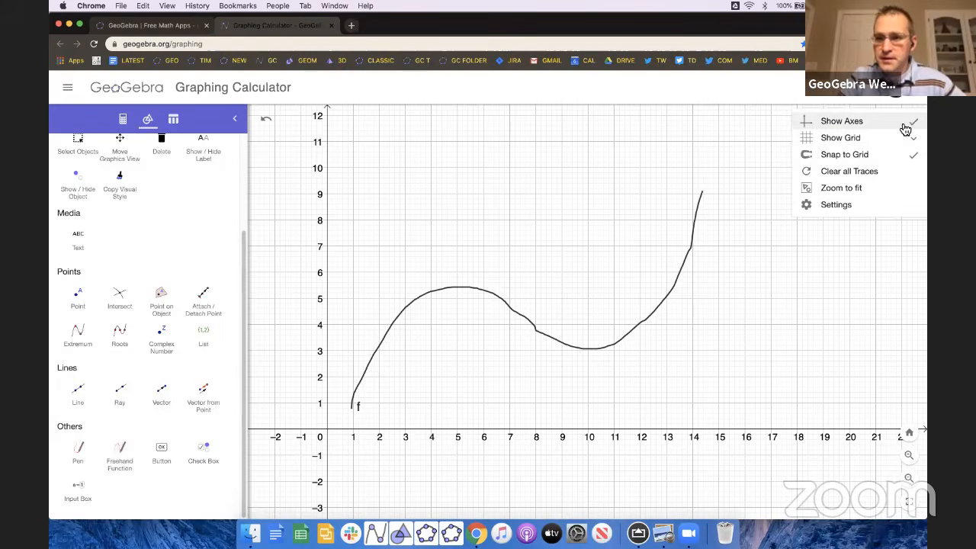
pyautogui.click(854, 138)
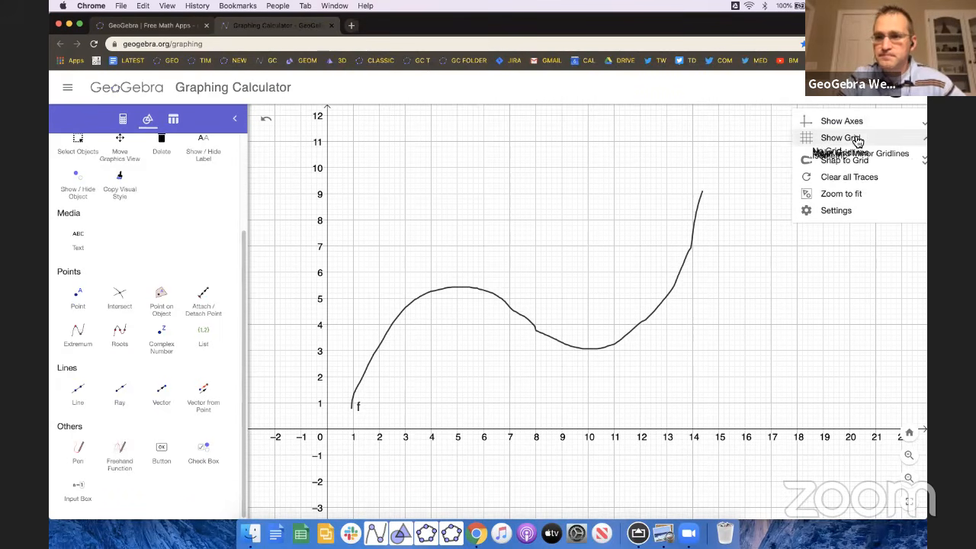
pyautogui.click(840, 156)
pyautogui.moveTo(628, 262); pyautogui.dragTo(657, 237)
# Step: Select function f and inspect the coordinates of its two extrema
pyautogui.click(464, 286)
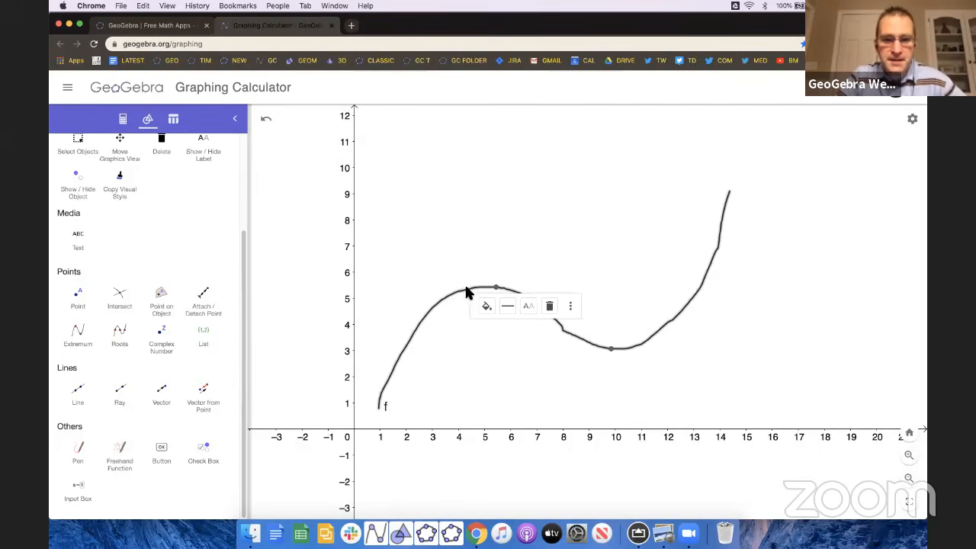
pyautogui.click(525, 268)
pyautogui.click(525, 303)
pyautogui.moveTo(499, 288)
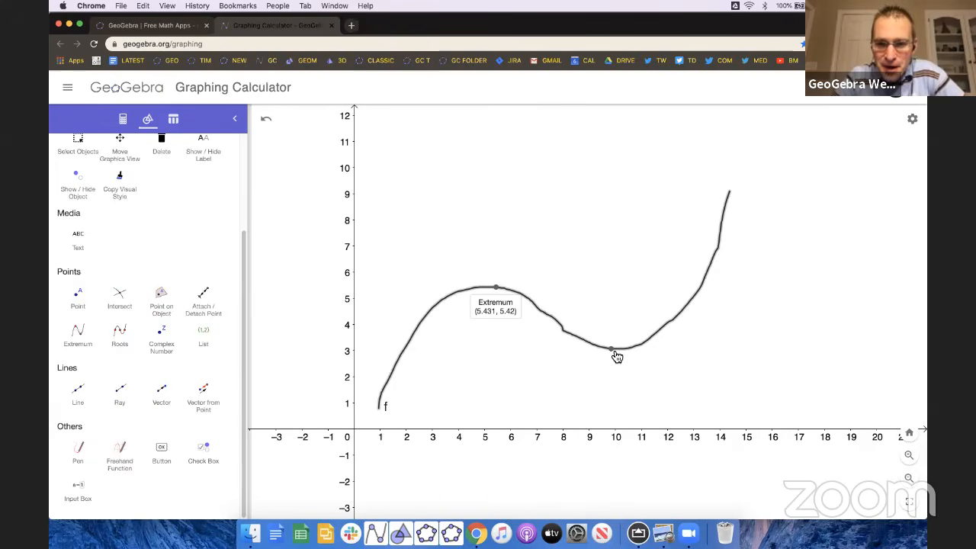
pyautogui.moveTo(616, 355)
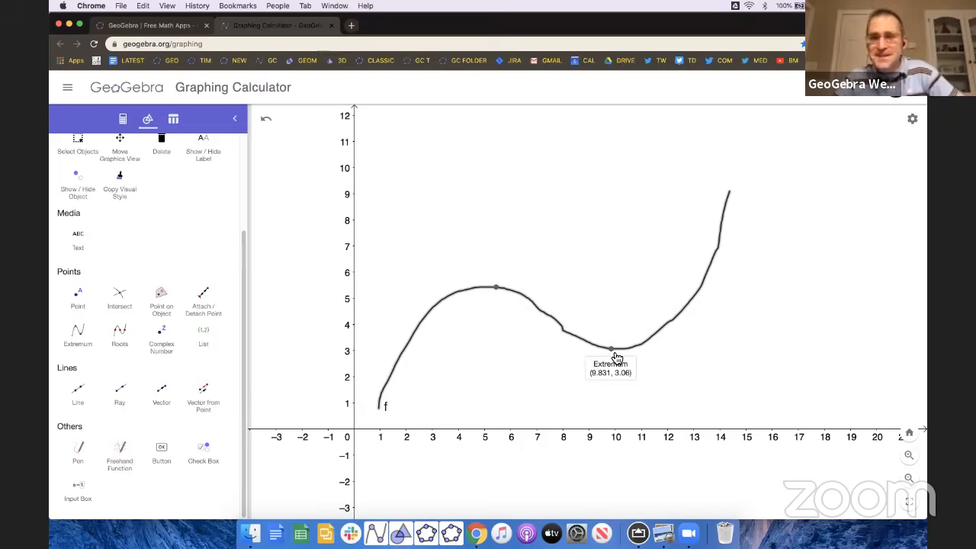
# Step: Sketch a second Freehand Function from about (-6.8, -2.2) to (5.3, 2.5), crossing the x-axis three times with a peak and a low between
pyautogui.moveTo(500, 224); pyautogui.dragTo(753, 217)
pyautogui.moveTo(460, 265); pyautogui.dragTo(592, 267)
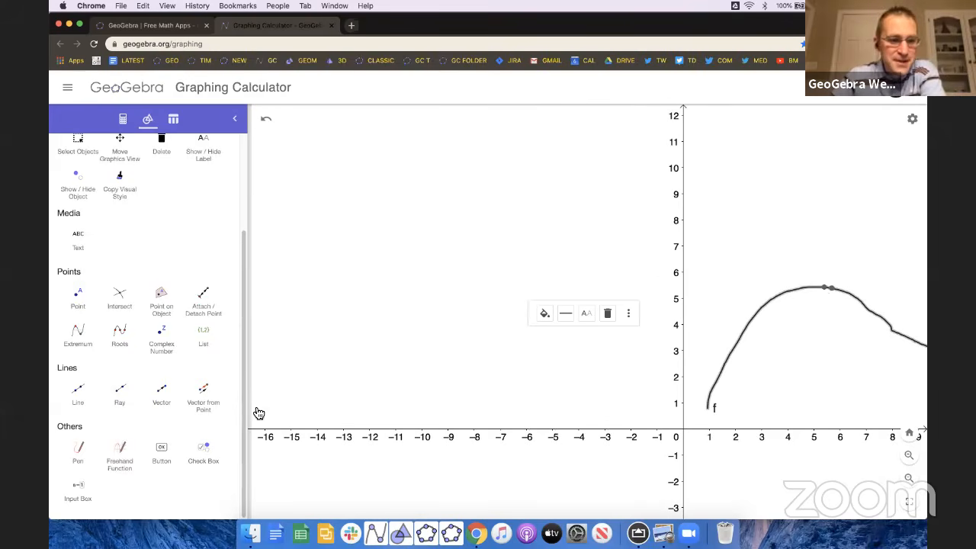
pyautogui.click(119, 457)
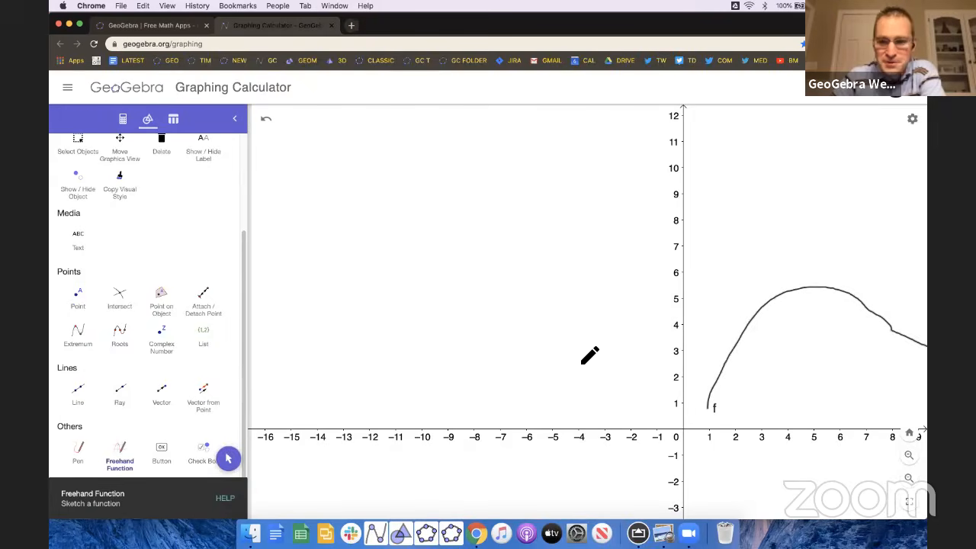
pyautogui.moveTo(505, 462)
pyautogui.mouseDown()
pyautogui.moveTo(592, 373)
pyautogui.moveTo(648, 437)
pyautogui.moveTo(692, 459)
pyautogui.moveTo(726, 459)
pyautogui.moveTo(820, 363)
pyautogui.mouseUp()
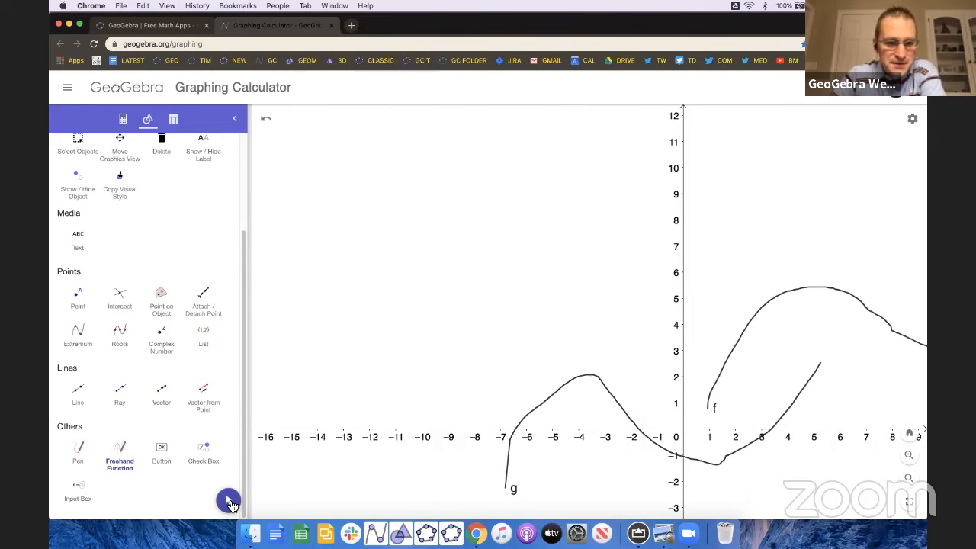
pyautogui.click(229, 501)
# Step: Select function g and inspect the coordinates of its roots and extrema
pyautogui.click(544, 405)
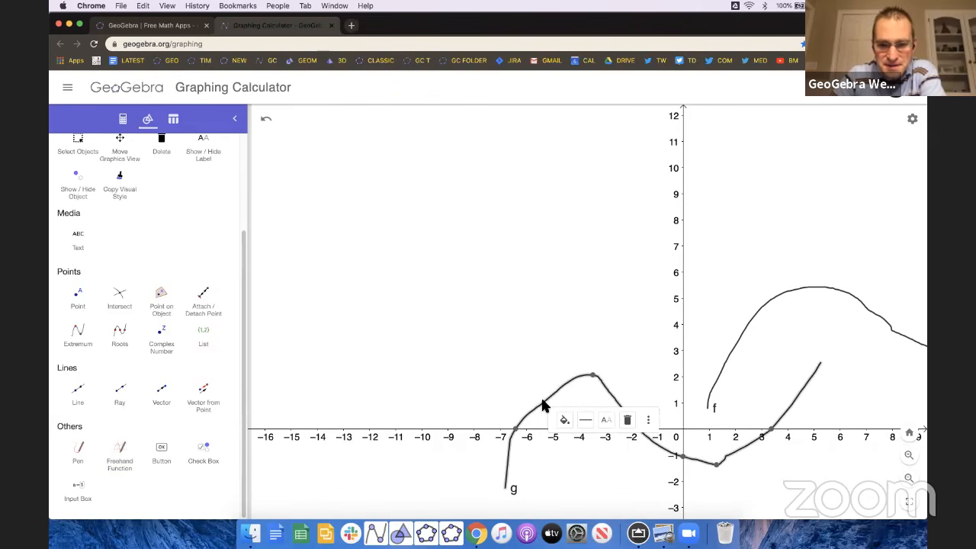
pyautogui.click(516, 427)
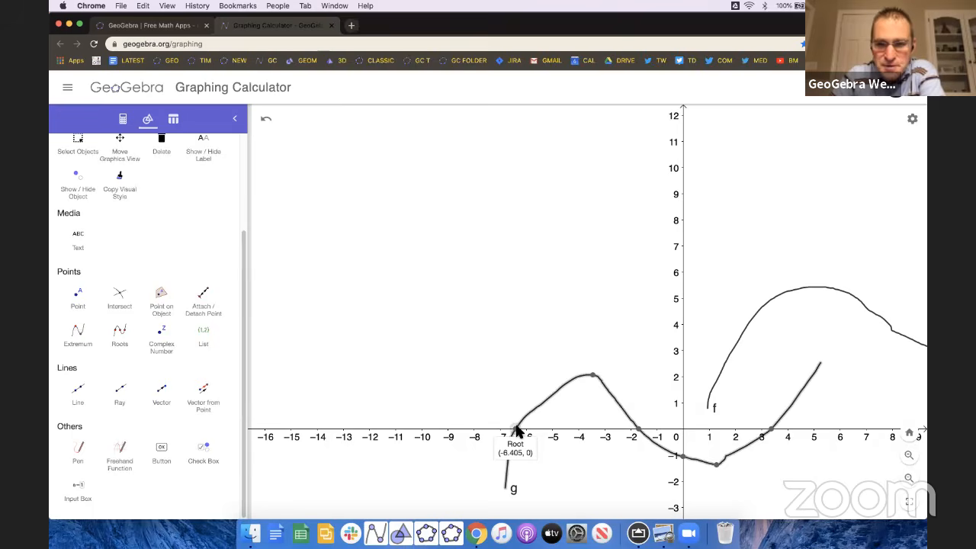
pyautogui.click(595, 378)
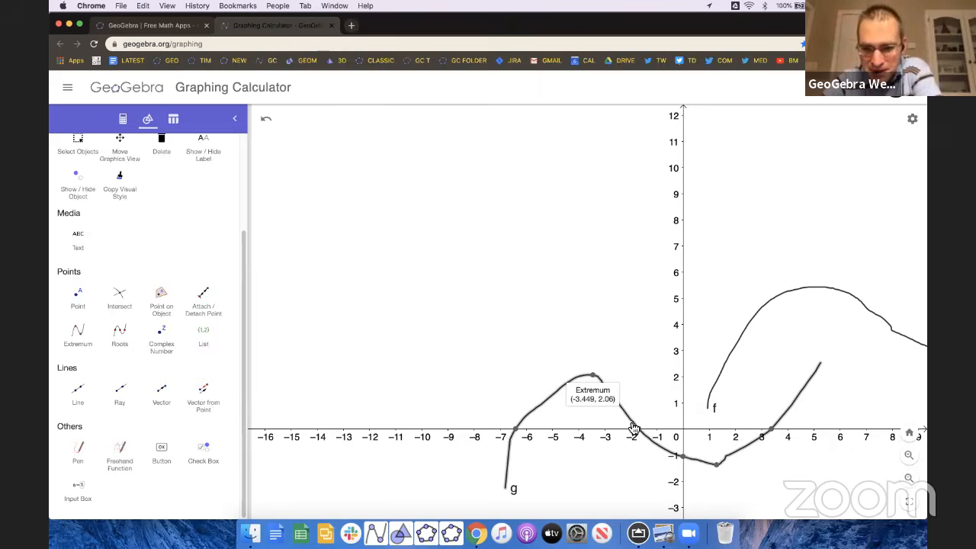
pyautogui.moveTo(688, 459)
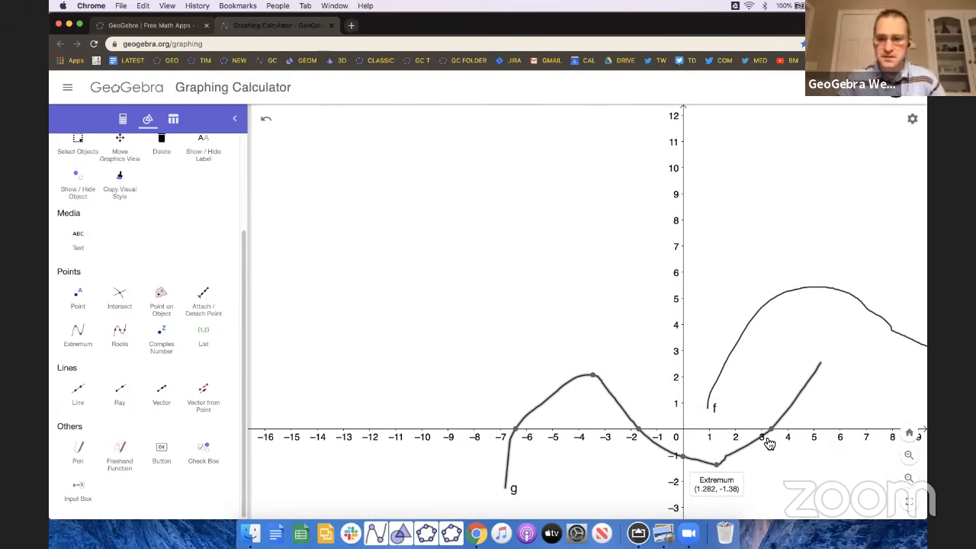
# Step: Delete the freehand function g, the curve that crosses the x-axis three times
pyautogui.moveTo(578, 304); pyautogui.dragTo(418, 266)
pyautogui.moveTo(483, 305); pyautogui.dragTo(424, 307)
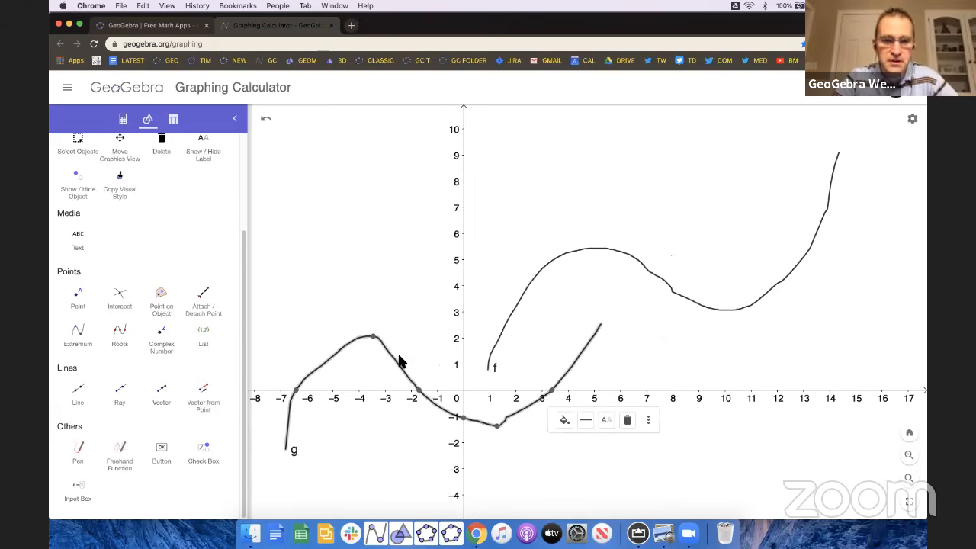
pyautogui.press('Delete')
pyautogui.moveTo(587, 353); pyautogui.dragTo(501, 379)
pyautogui.click(569, 312)
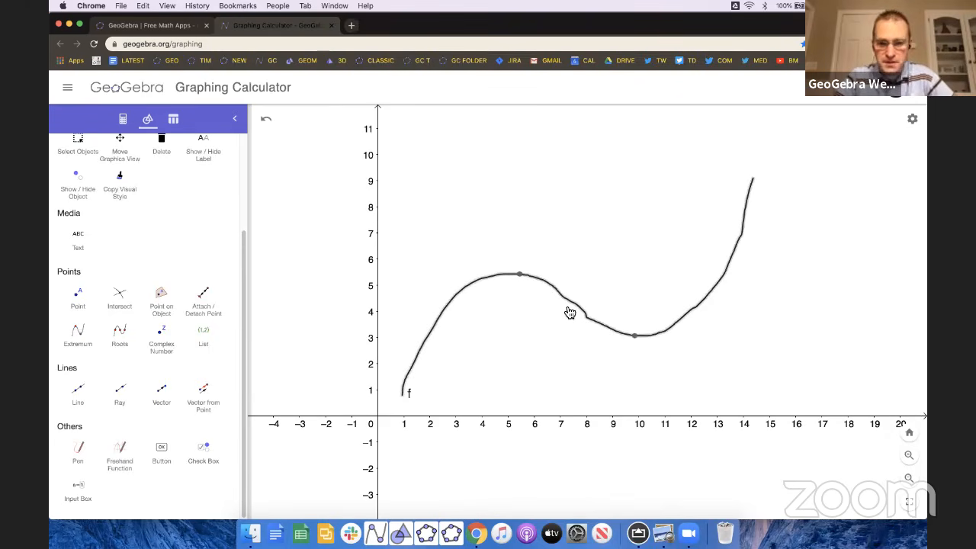
pyautogui.click(486, 367)
# Step: Try to define a shifted copy of the sketched function as freehand(x-3), and discard the entry
pyautogui.click(122, 118)
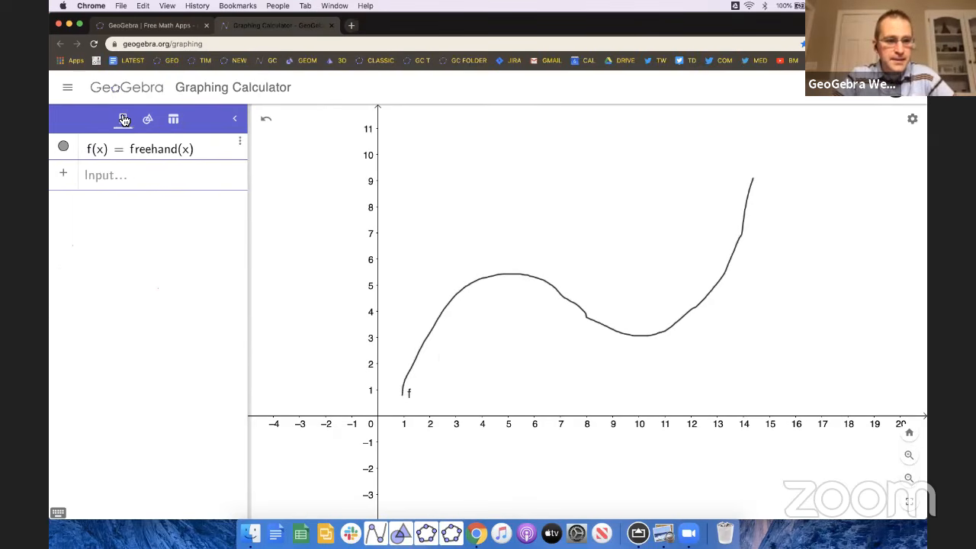
pyautogui.click(140, 177)
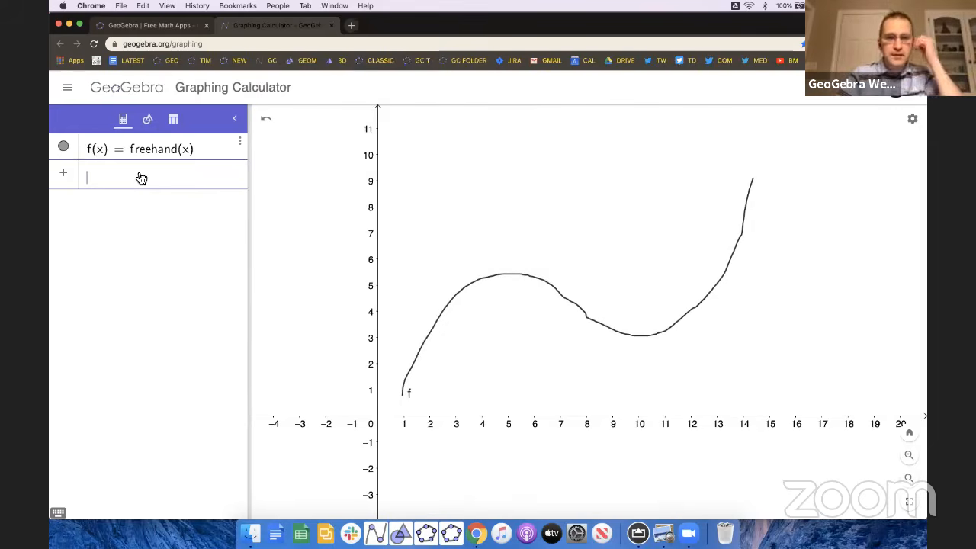
pyautogui.write('fr')
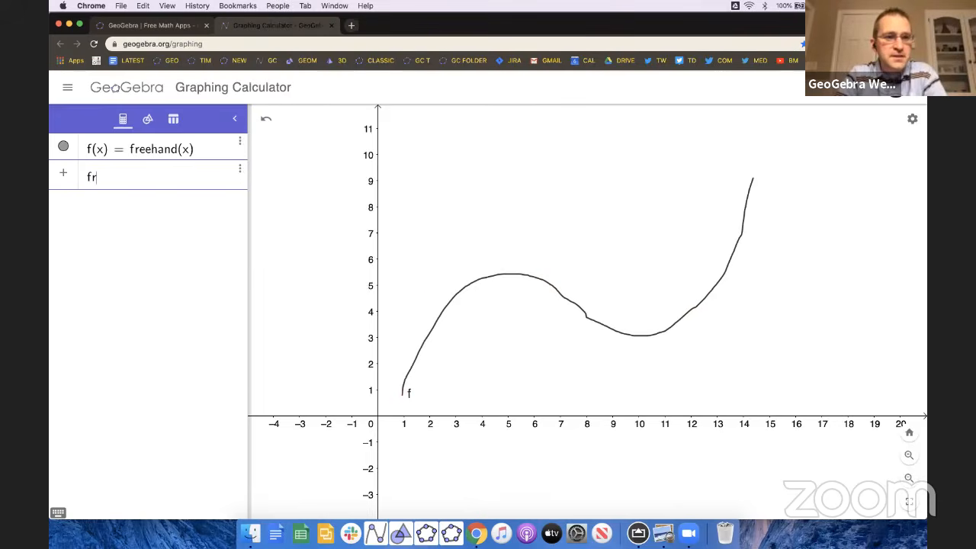
pyautogui.write('eehand(x-3')
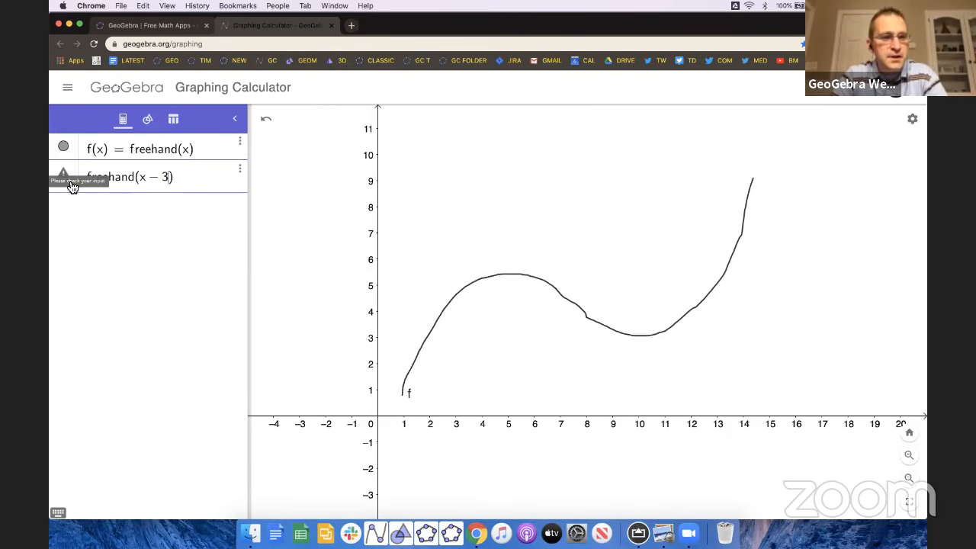
pyautogui.click(240, 175)
pyautogui.click(243, 174)
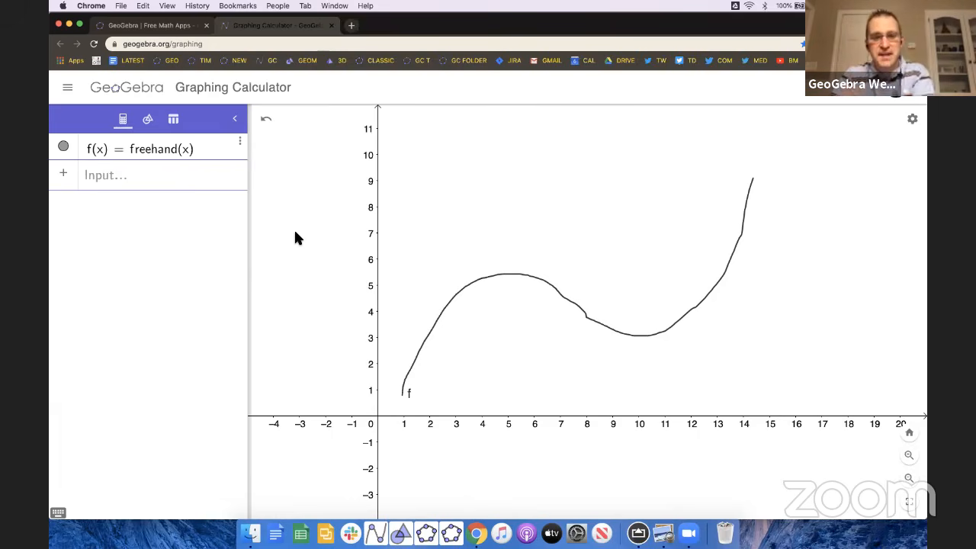
# Step: Place two points on function f with Point on Object, at about (2.8, 4.4) and (14.1, 8)
pyautogui.click(430, 336)
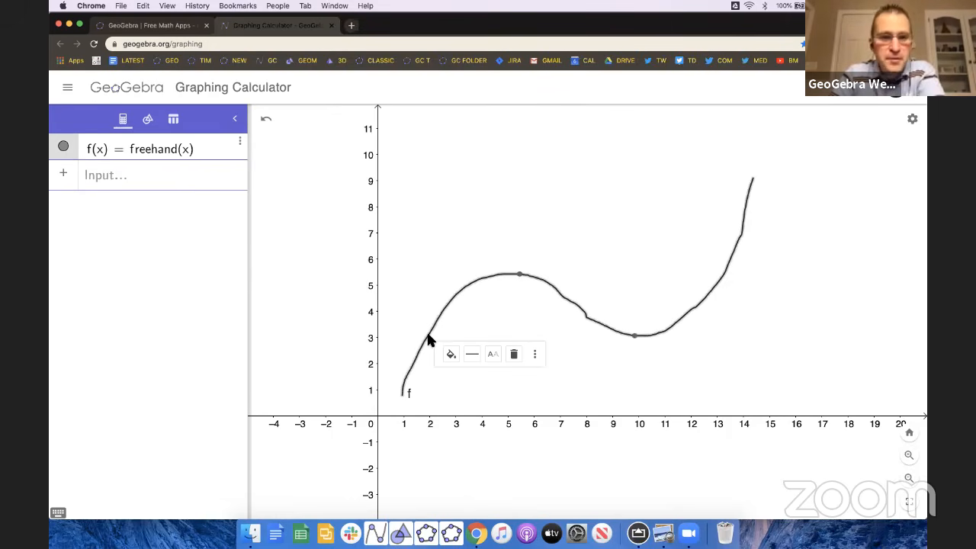
pyautogui.click(150, 126)
pyautogui.scroll(1, 160, 320)
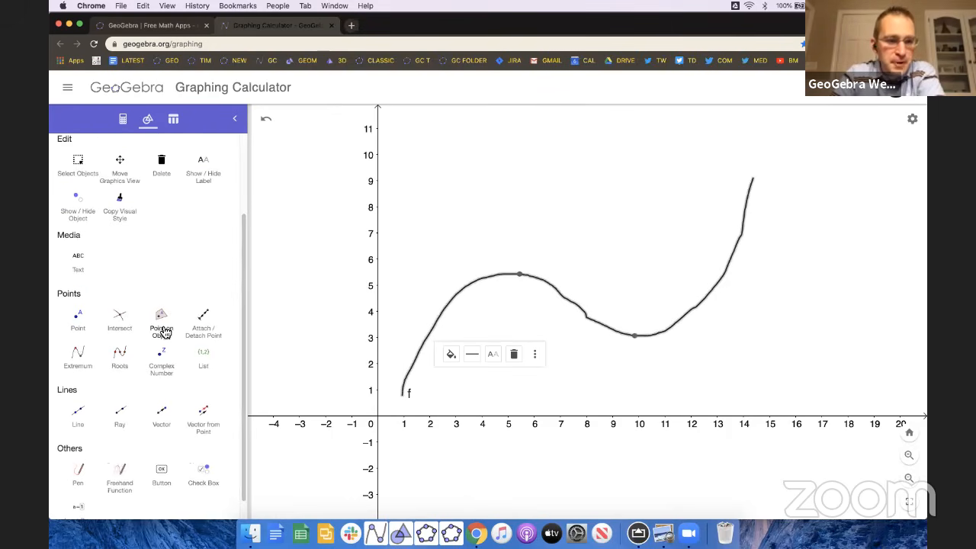
pyautogui.click(161, 329)
pyautogui.scroll(5, 164, 331)
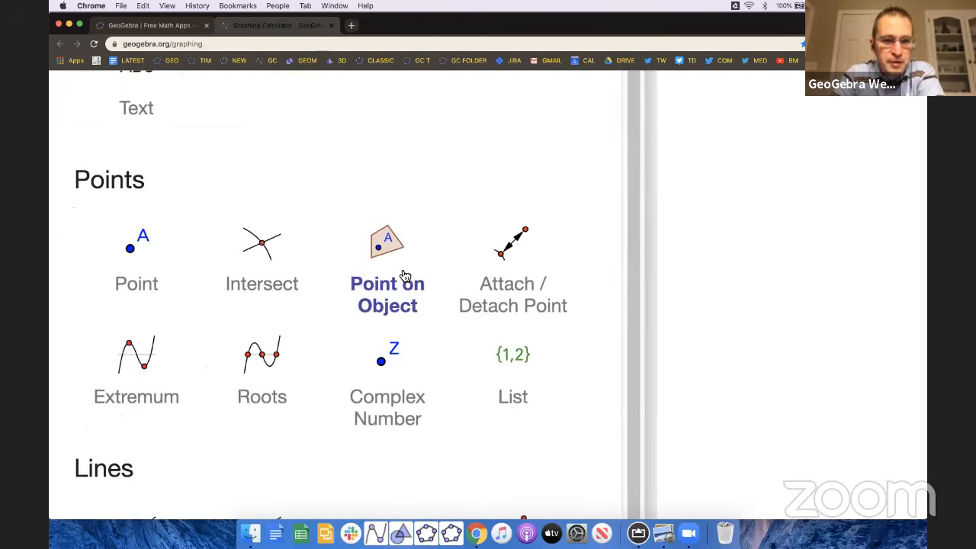
pyautogui.scroll(-5, 397, 279)
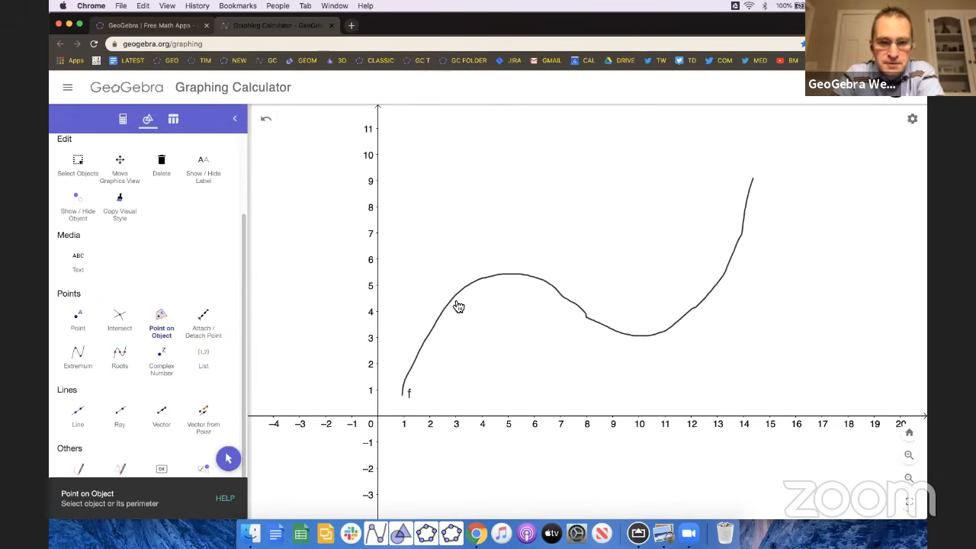
pyautogui.click(450, 299)
pyautogui.click(745, 206)
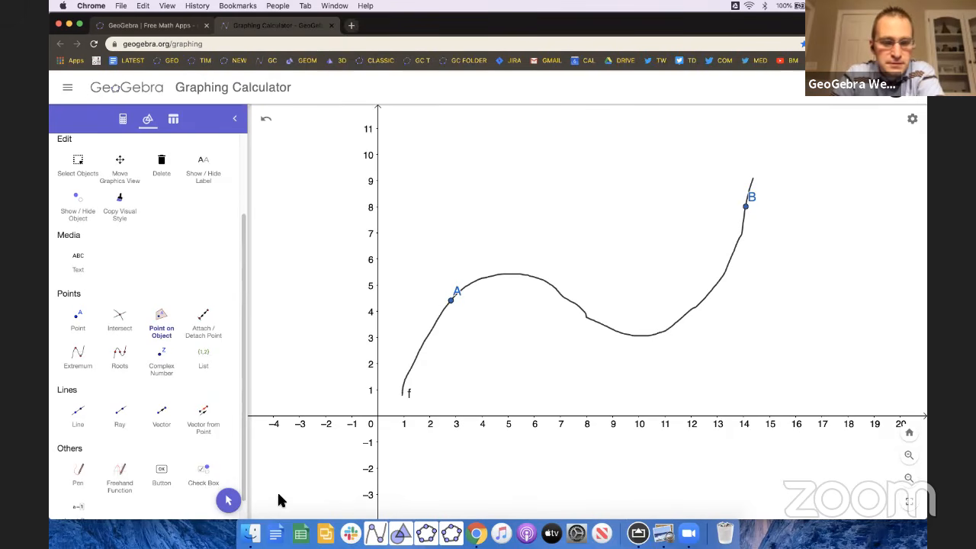
# Step: Set the point size of A and B to 9
pyautogui.click(229, 503)
pyautogui.click(452, 301)
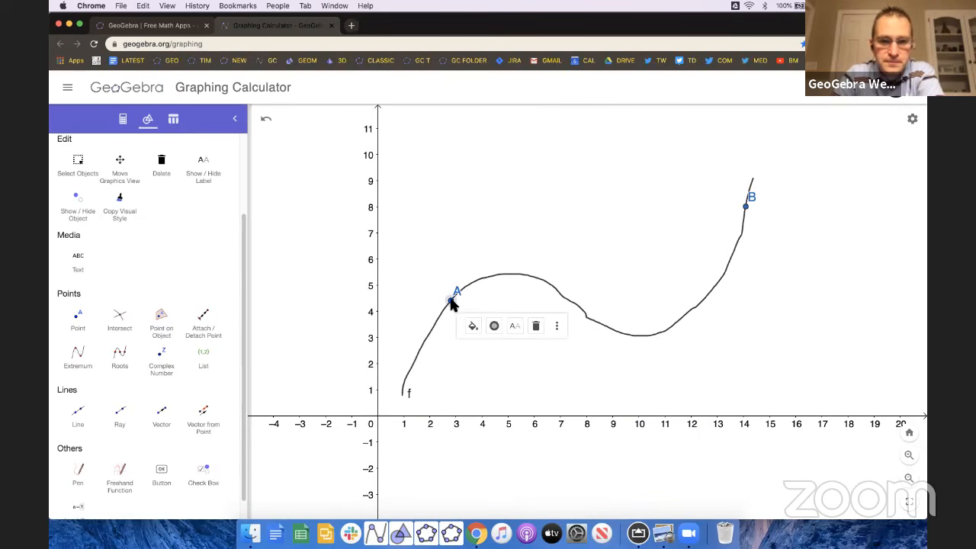
pyautogui.click(494, 326)
pyautogui.moveTo(537, 390); pyautogui.dragTo(627, 392)
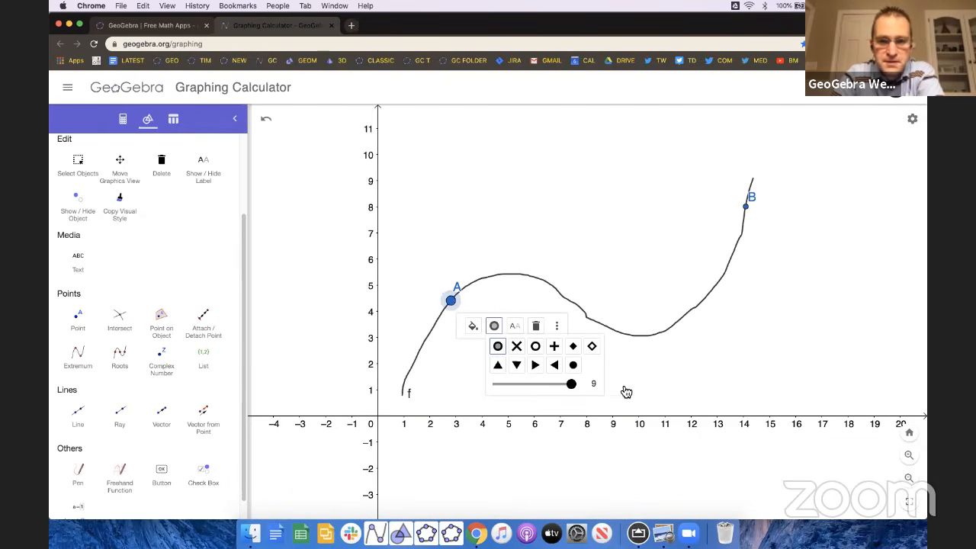
pyautogui.click(746, 206)
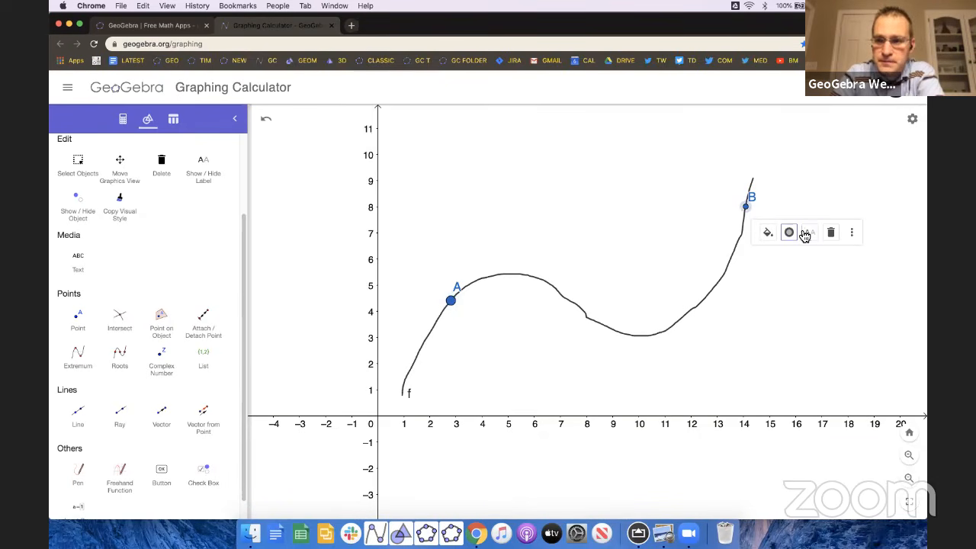
pyautogui.click(790, 233)
pyautogui.moveTo(828, 290); pyautogui.dragTo(931, 294)
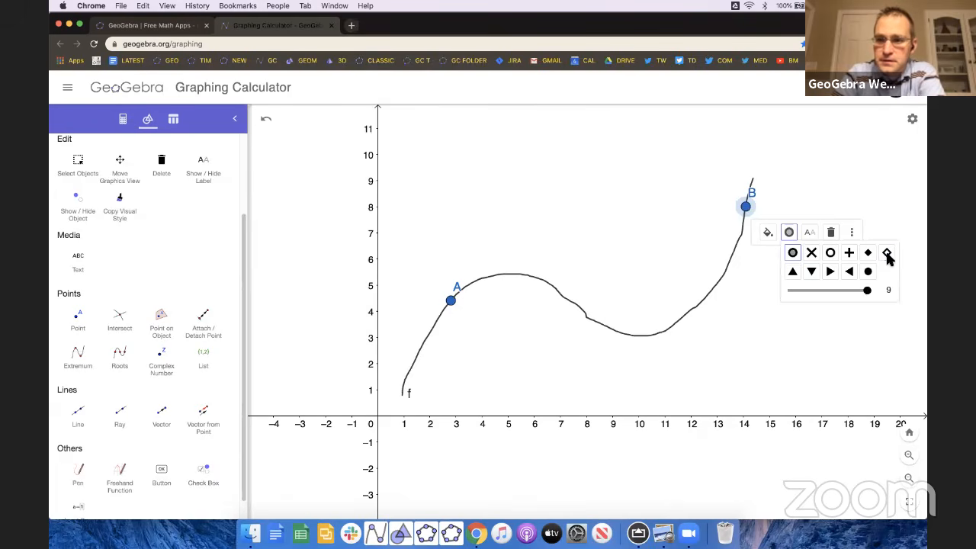
pyautogui.click(863, 202)
# Step: Move A to the start of curve f, about (0.94, 0.78), and B to its end, about (14.36, 9.08)
pyautogui.moveTo(453, 303); pyautogui.dragTo(402, 394)
pyautogui.moveTo(751, 215); pyautogui.dragTo(746, 164)
pyautogui.click(676, 172)
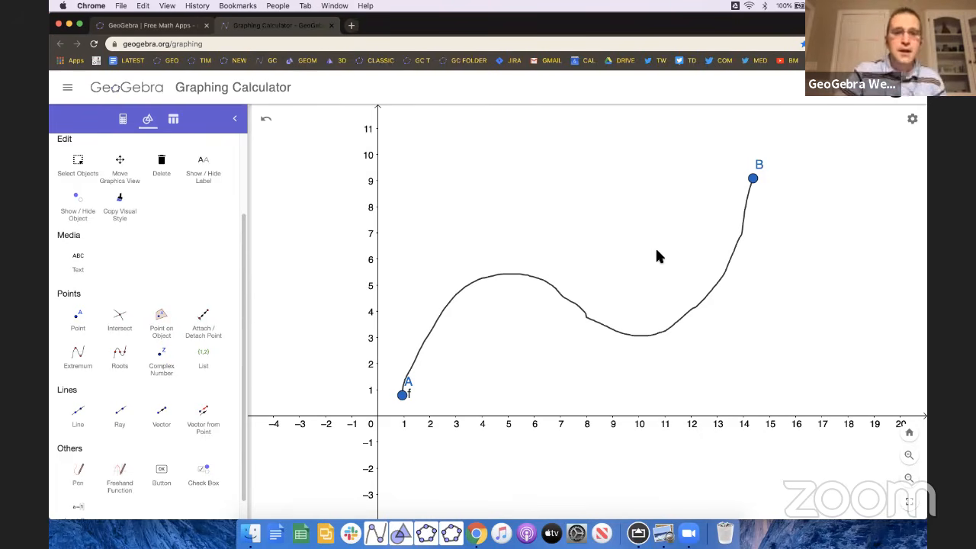
# Step: Draw a line through points A and B at the two ends of curve f
pyautogui.click(81, 415)
pyautogui.click(402, 395)
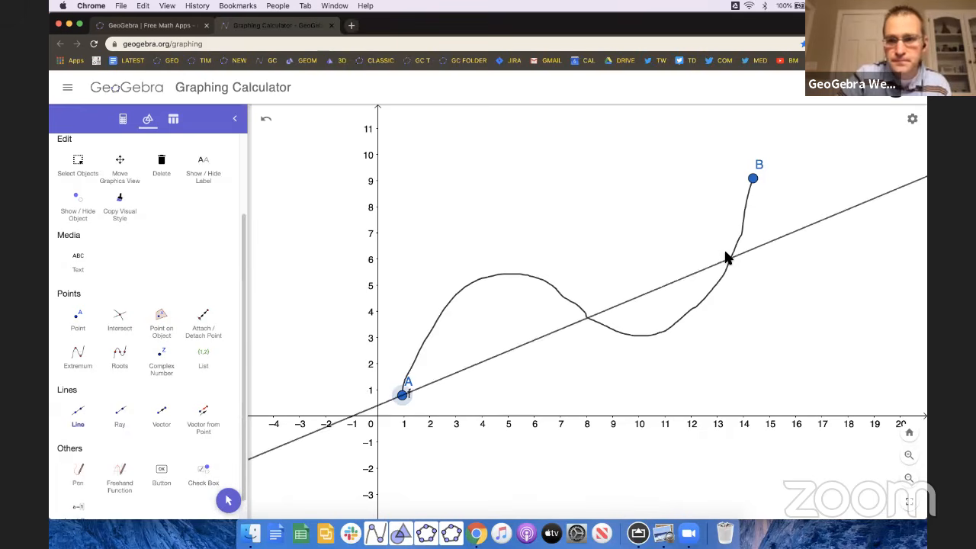
pyautogui.click(753, 179)
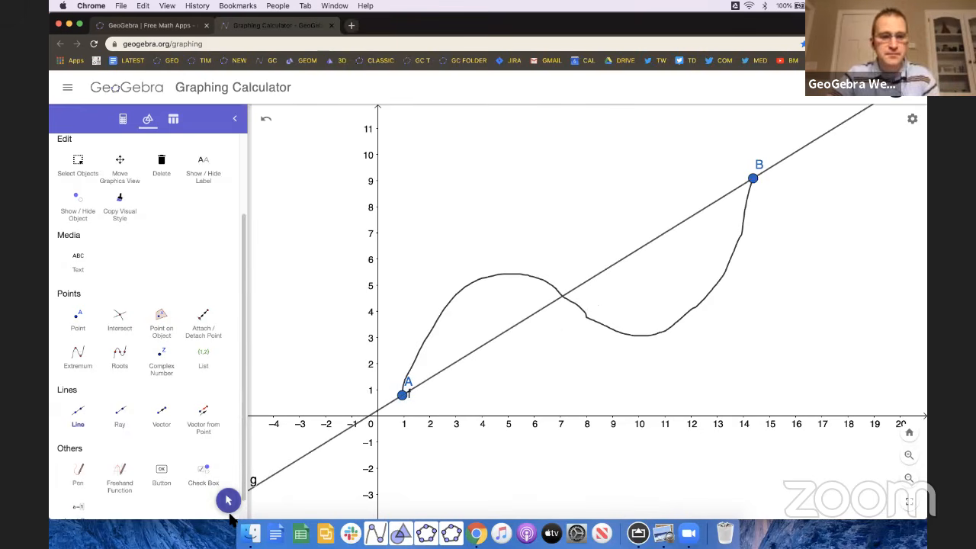
pyautogui.click(227, 500)
pyautogui.moveTo(406, 396); pyautogui.dragTo(394, 430)
pyautogui.moveTo(755, 174); pyautogui.dragTo(752, 173)
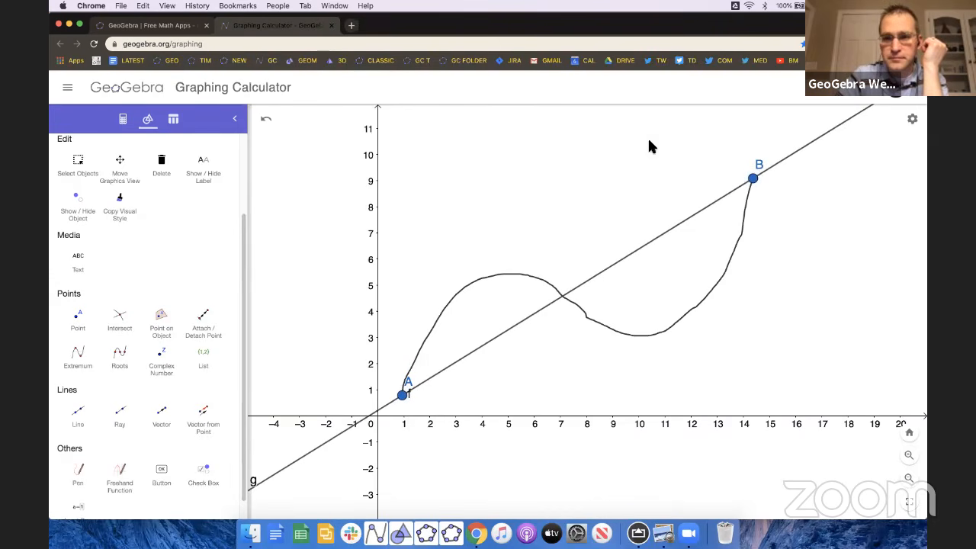
# Step: Place a third point on function f near its peak, at about (4.8, 5.4)
pyautogui.click(161, 320)
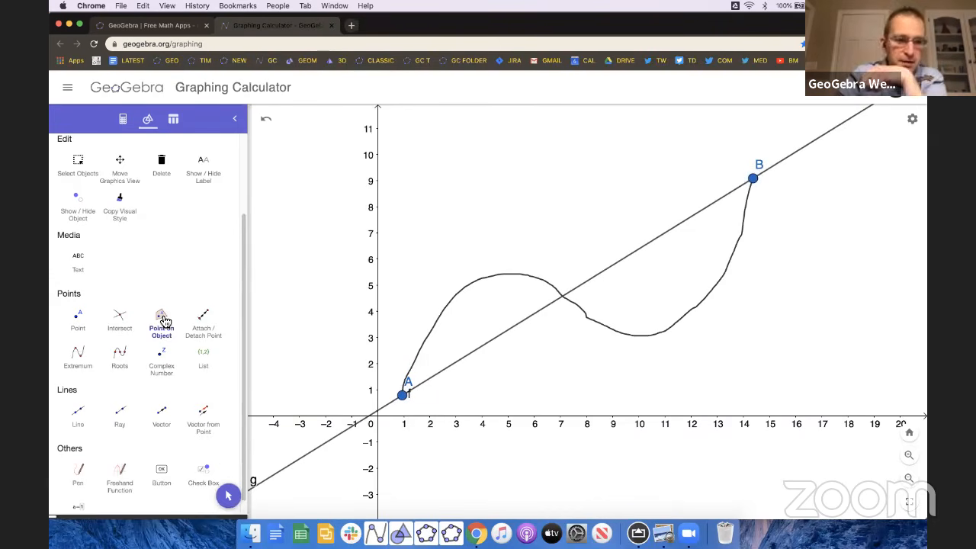
pyautogui.click(503, 274)
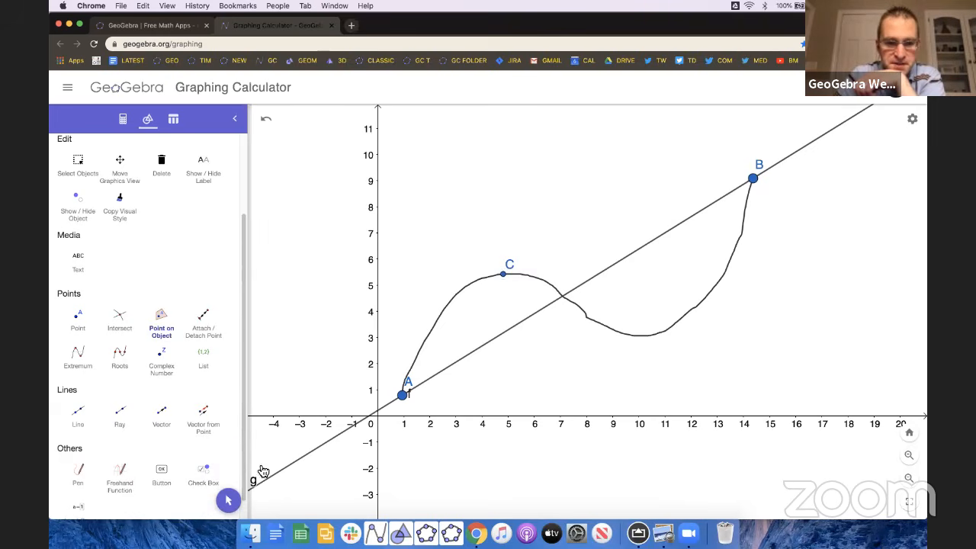
pyautogui.click(228, 500)
# Step: Color point C red and enlarge it to the maximum point size
pyautogui.click(502, 273)
pyautogui.click(546, 300)
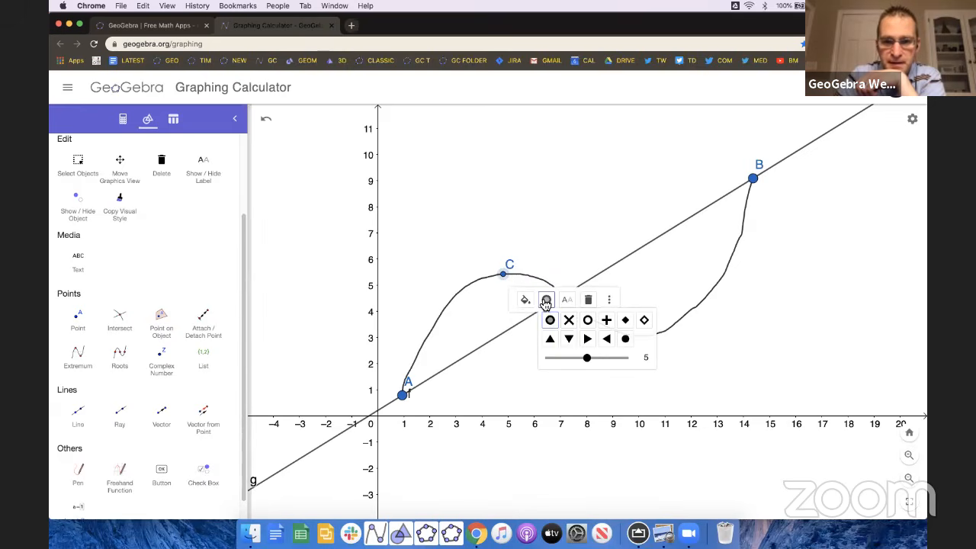
pyautogui.click(549, 320)
pyautogui.click(525, 300)
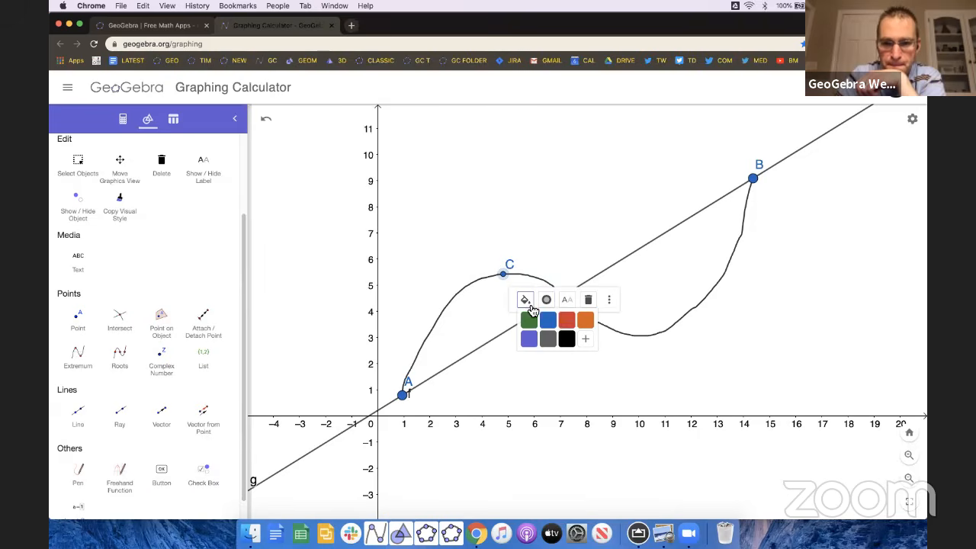
pyautogui.click(567, 320)
pyautogui.click(545, 299)
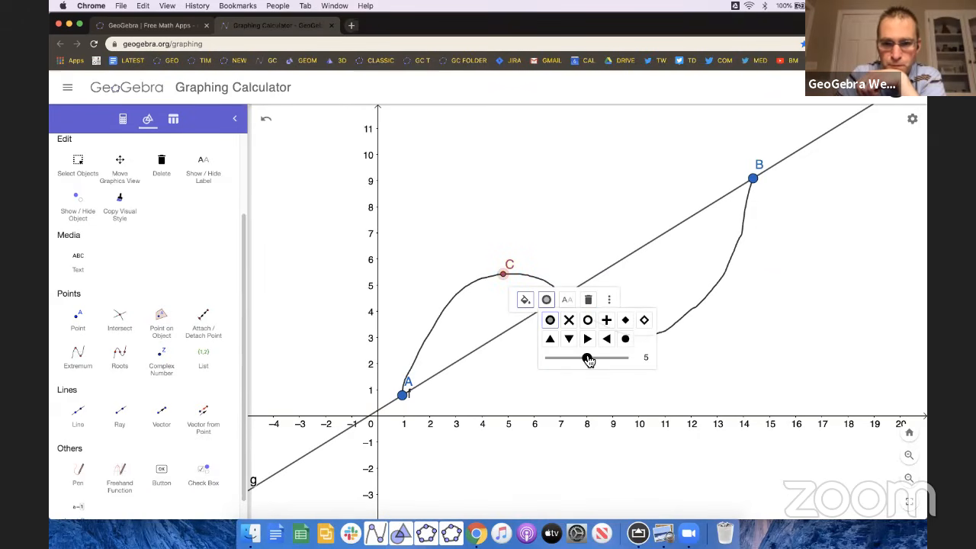
pyautogui.moveTo(587, 360); pyautogui.dragTo(649, 360)
pyautogui.click(577, 198)
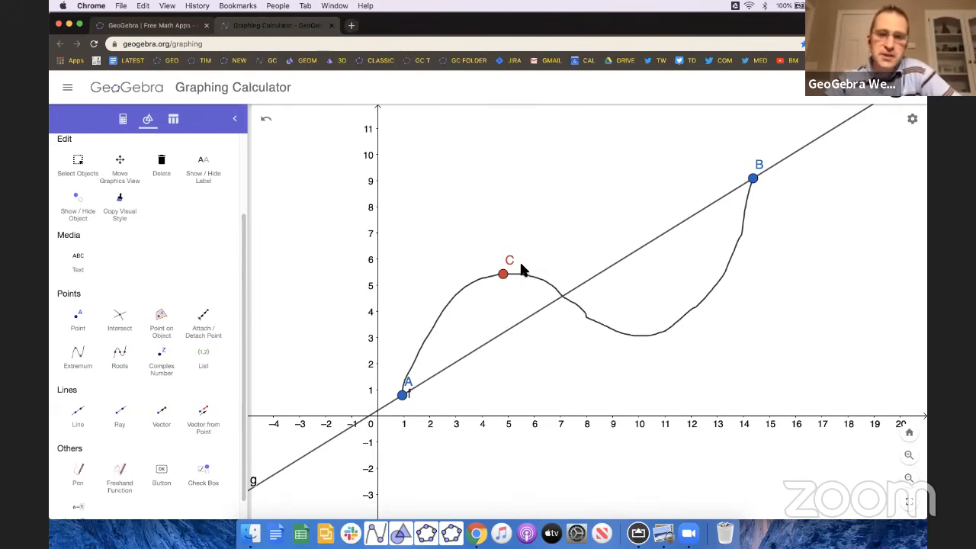
# Step: Move point C along curve f to about (3.64, 5.1)
pyautogui.moveTo(502, 278); pyautogui.dragTo(475, 292)
pyautogui.click(471, 283)
pyautogui.click(468, 219)
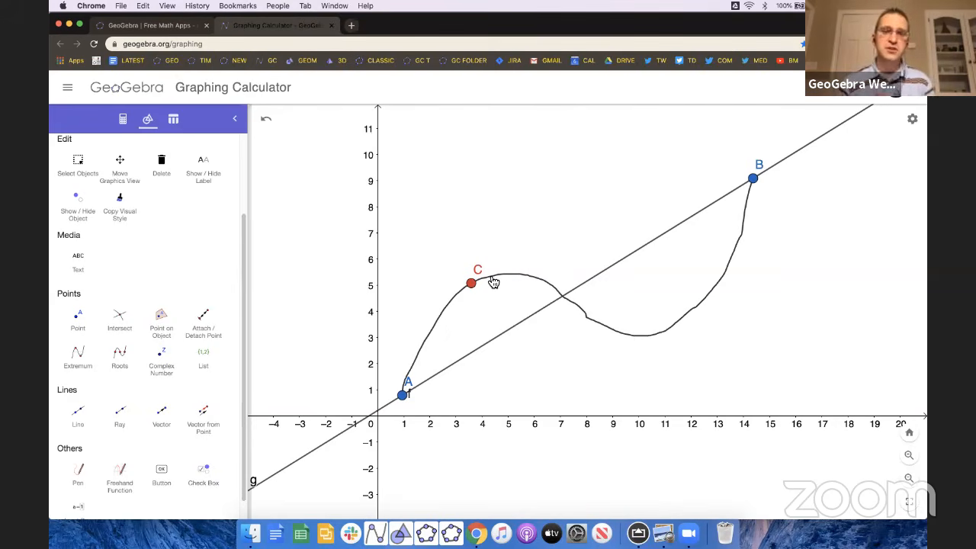
pyautogui.moveTo(472, 284)
pyautogui.mouseDown()
pyautogui.moveTo(452, 297)
pyautogui.moveTo(473, 282)
pyautogui.mouseUp()
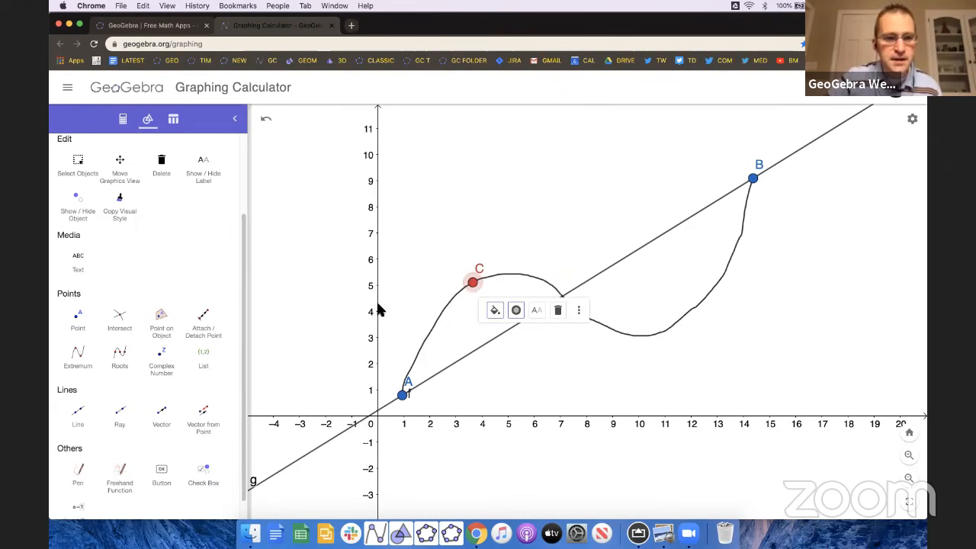
pyautogui.click(191, 368)
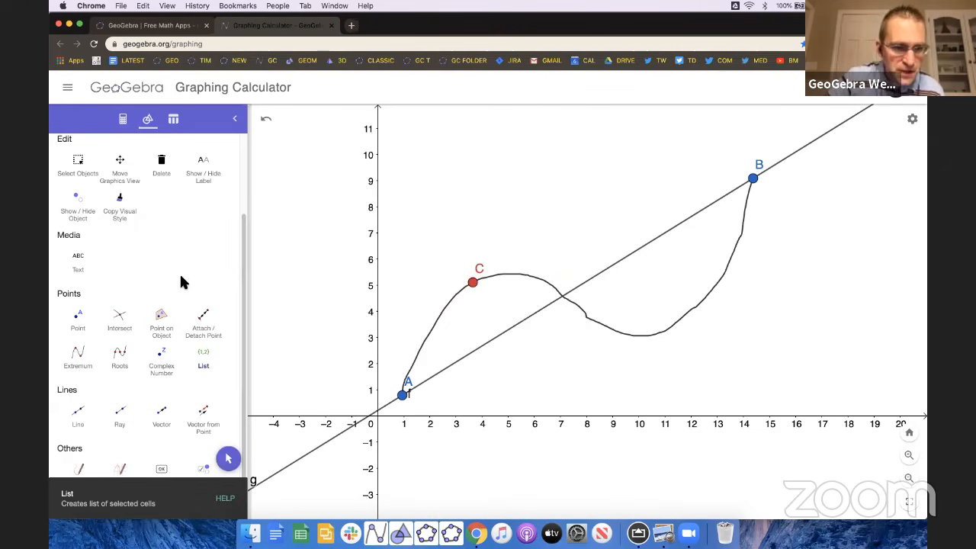
pyautogui.scroll(3, 182, 282)
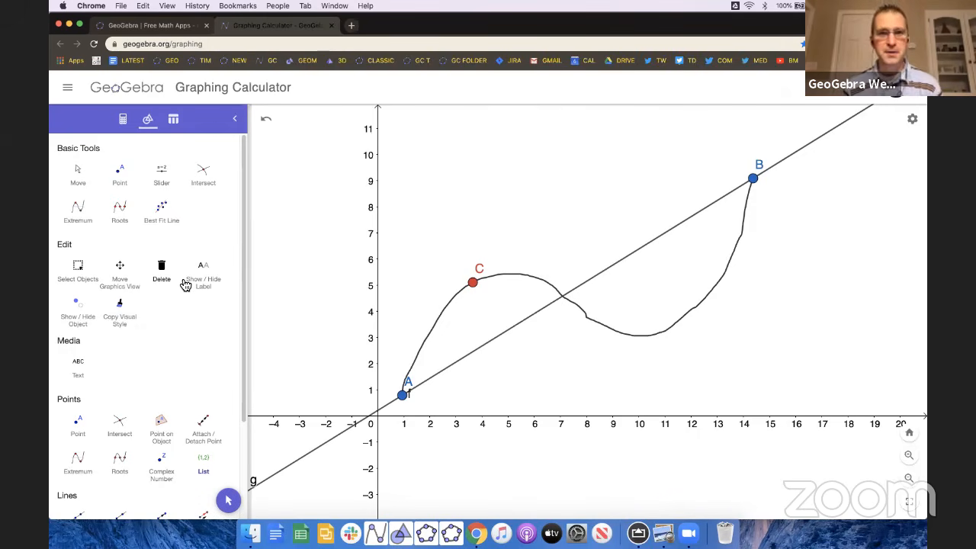
# Step: Try to compute the slope of line g by entering slope(g), and remove the entry
pyautogui.click(124, 122)
pyautogui.click(141, 355)
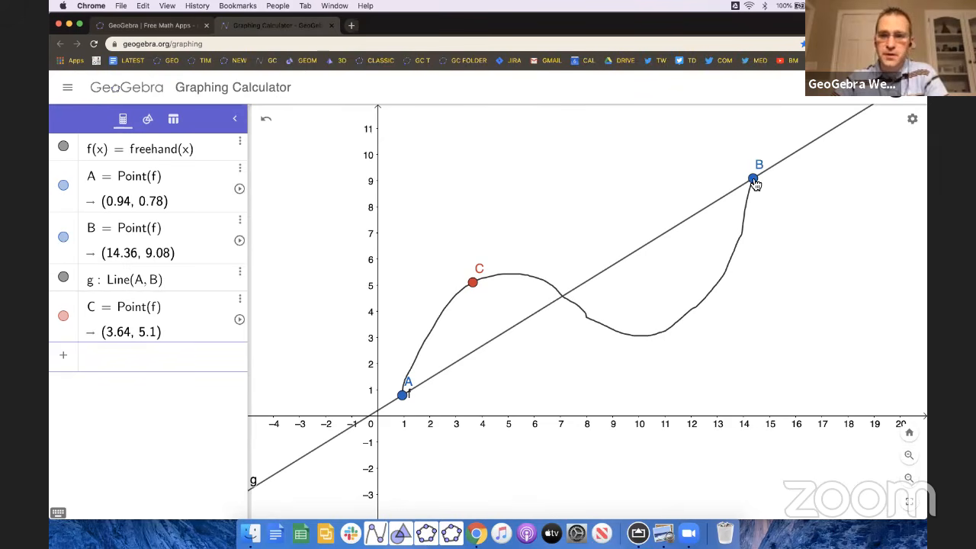
pyautogui.click(479, 359)
pyautogui.click(105, 370)
pyautogui.write('slope(g)')
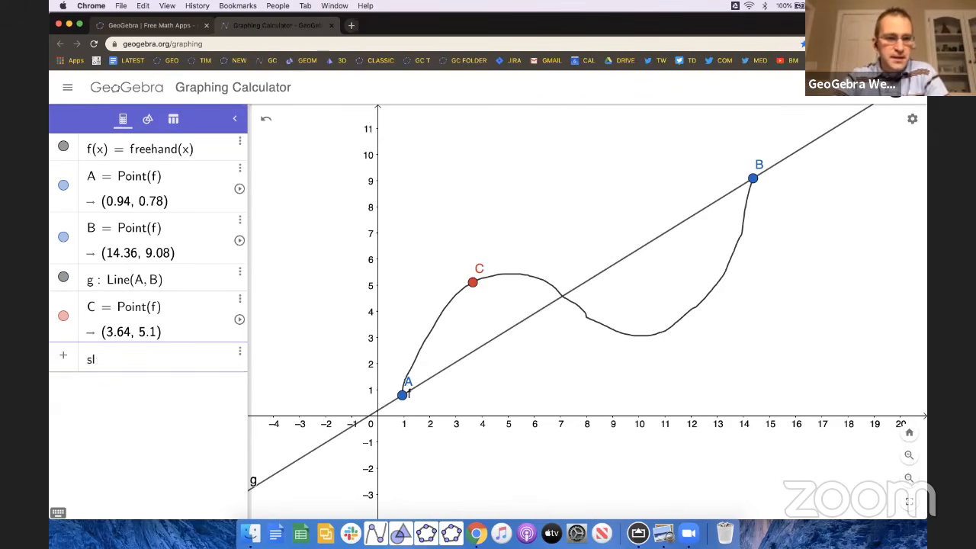
pyautogui.press('Return')
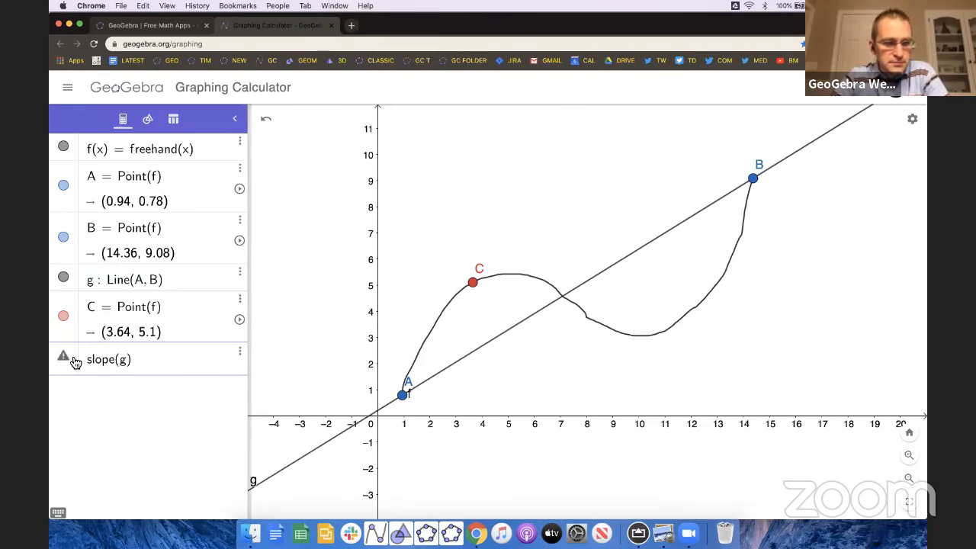
pyautogui.moveTo(76, 362)
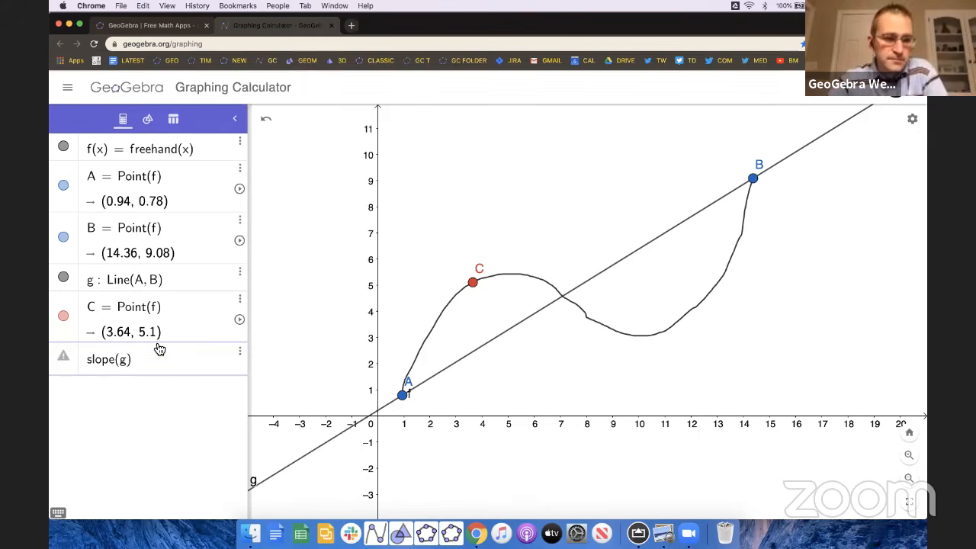
pyautogui.click(230, 366)
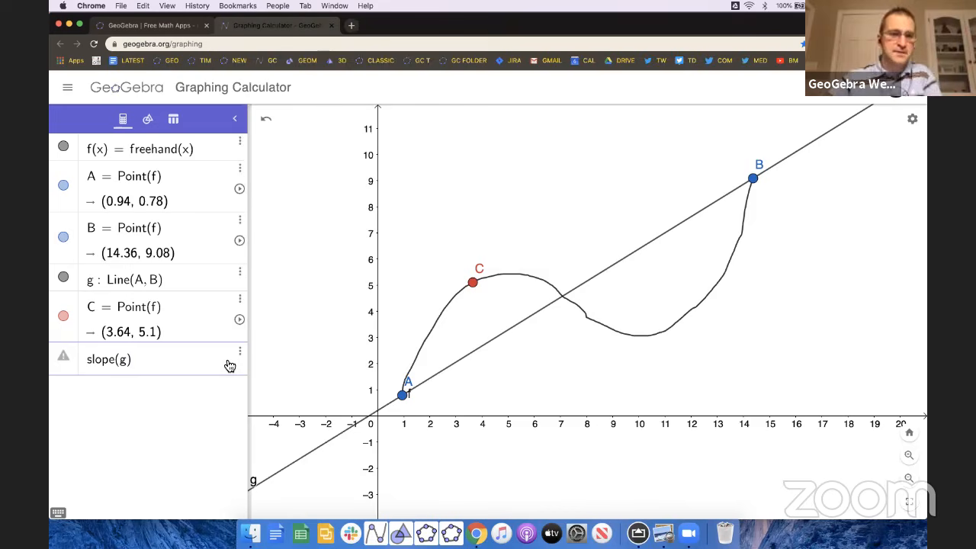
pyautogui.click(241, 353)
pyautogui.click(256, 352)
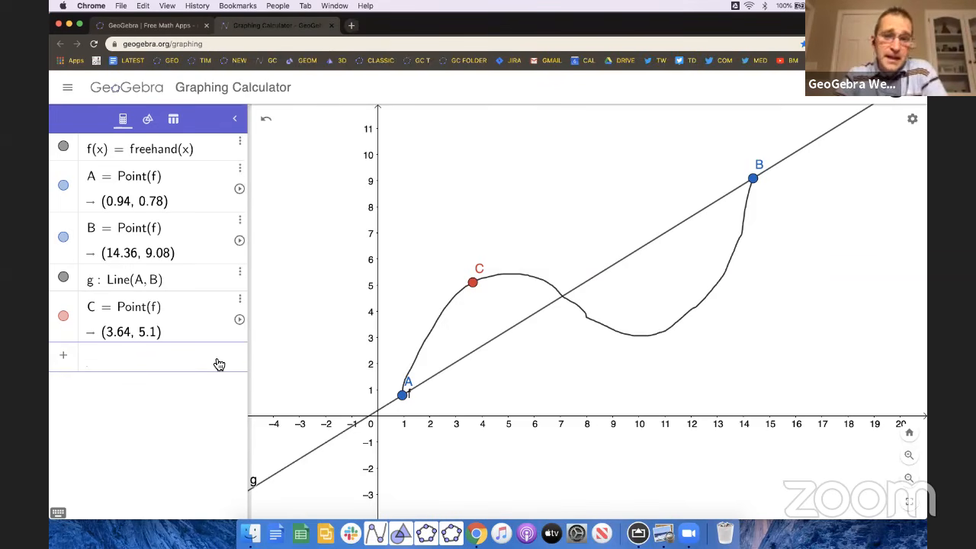
# Step: Enter the slope between points A and B as the fraction (y(B) - y(A)) / (x(B) - x(A))
pyautogui.click(219, 365)
pyautogui.write('-')
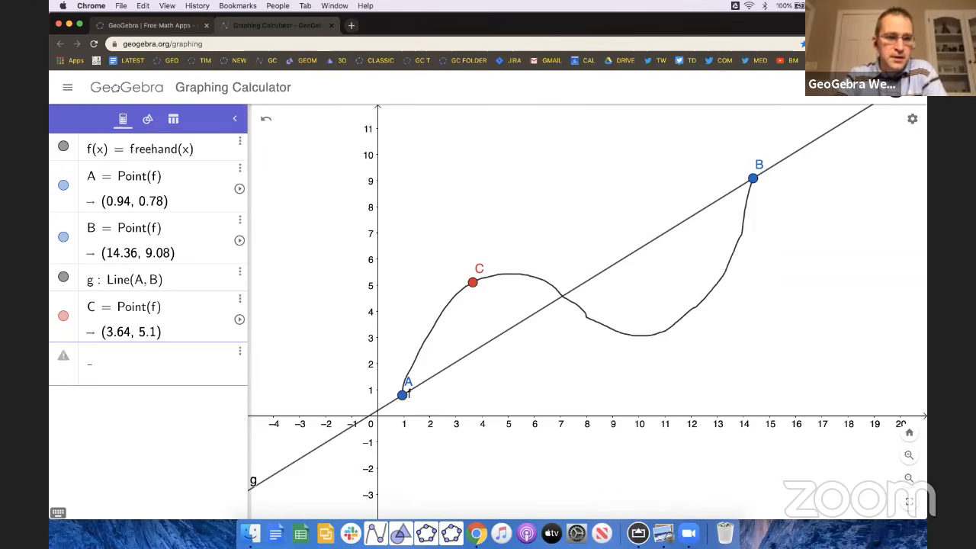
pyautogui.write('y(B')
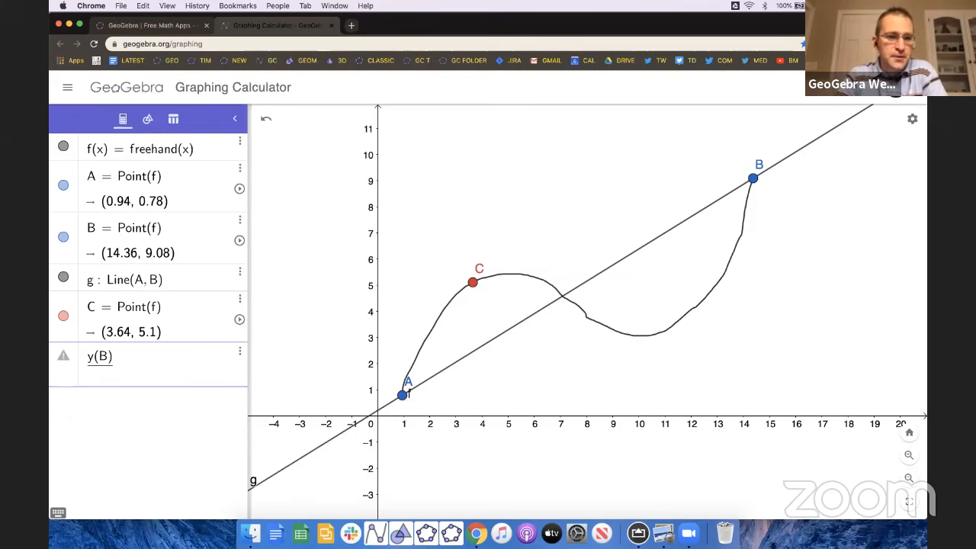
pyautogui.write('-y(A)')
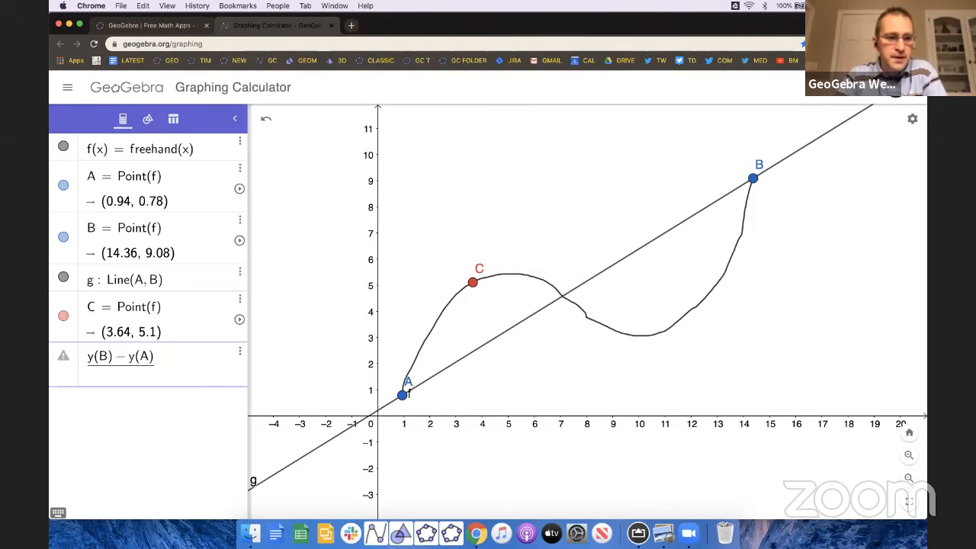
pyautogui.write('/x(B')
pyautogui.write('-')
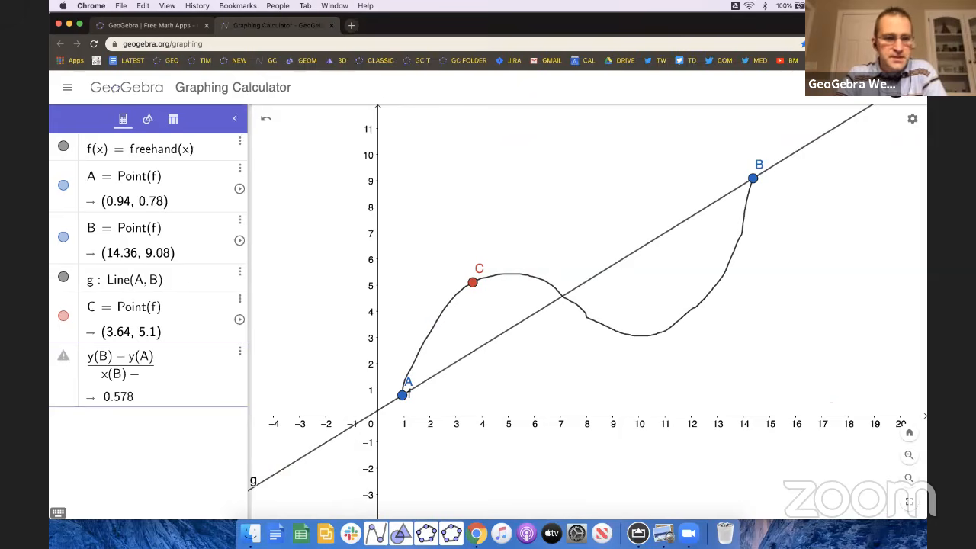
pyautogui.write('x(A')
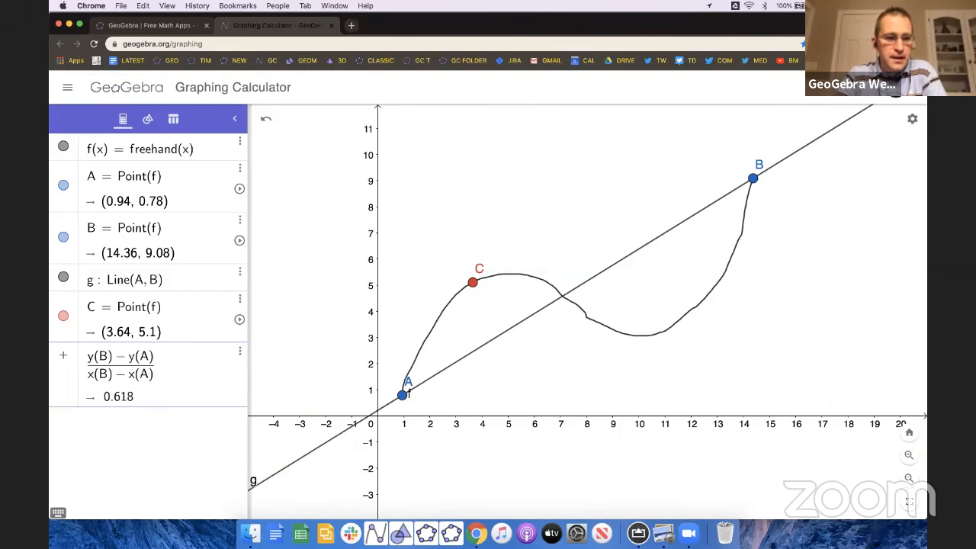
pyautogui.press('Return')
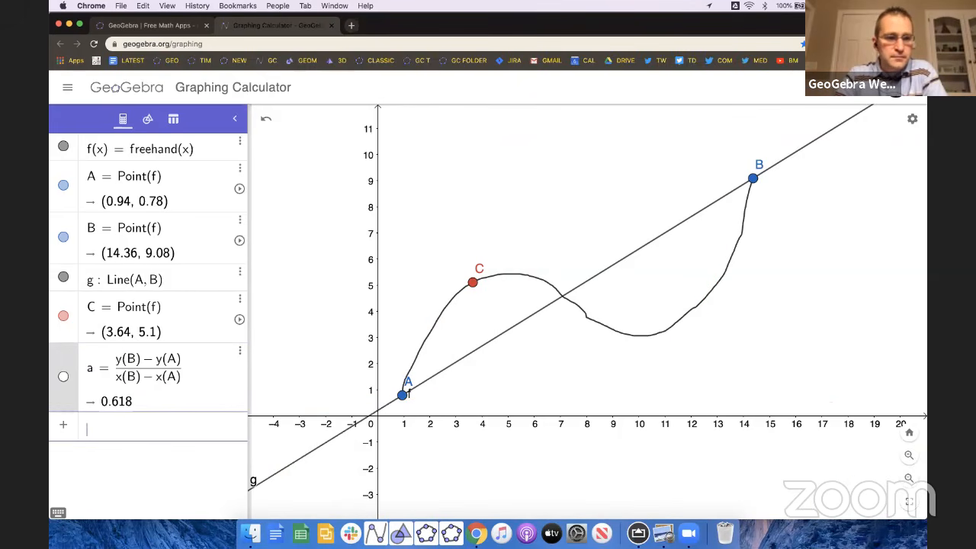
# Step: Rename the slope expression for points A and B to m
pyautogui.click(96, 371)
pyautogui.press('BackSpace')
pyautogui.write('m')
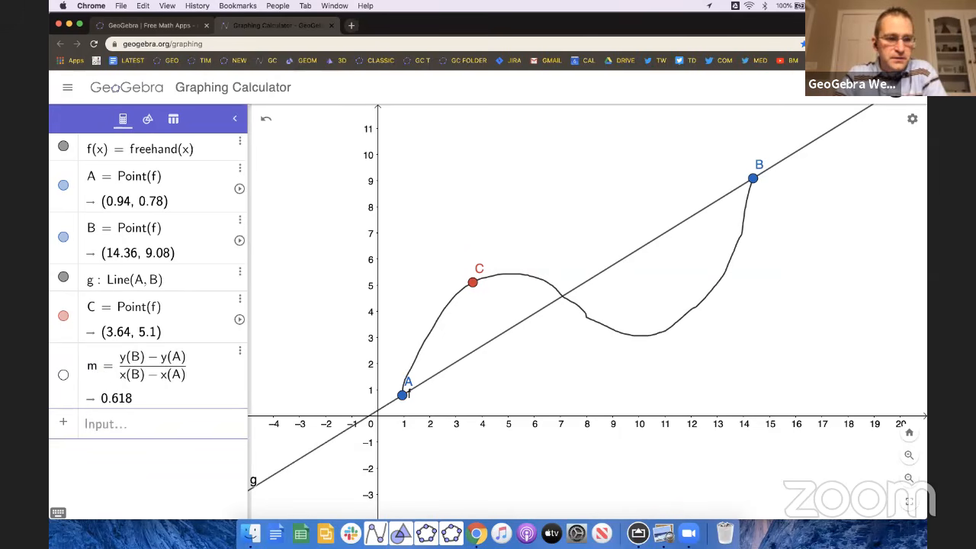
pyautogui.press('Return')
# Step: Add the line through point C with slope m by entering y - y(C) = m(x - x(C))
pyautogui.click(94, 433)
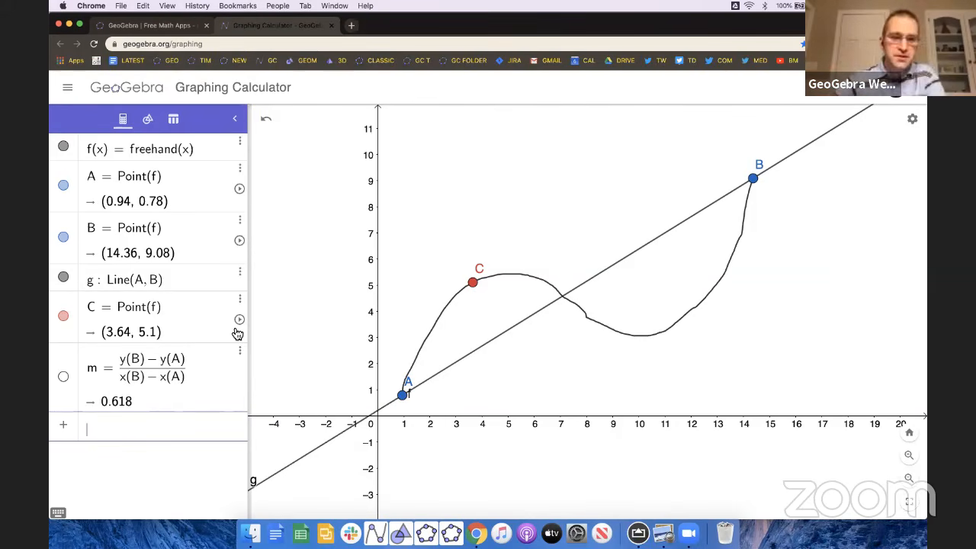
pyautogui.write('y')
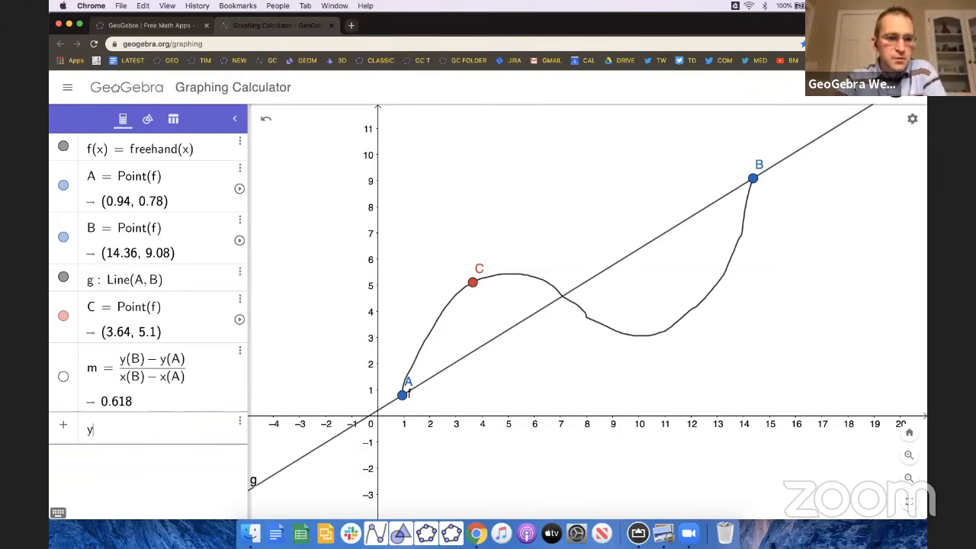
pyautogui.write(' - ')
pyautogui.write('y(C) ')
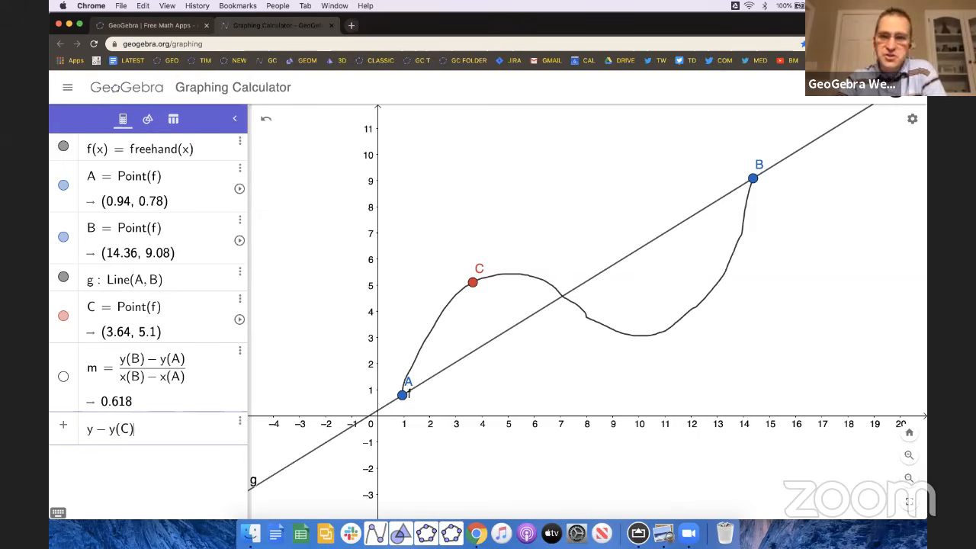
pyautogui.write('= m')
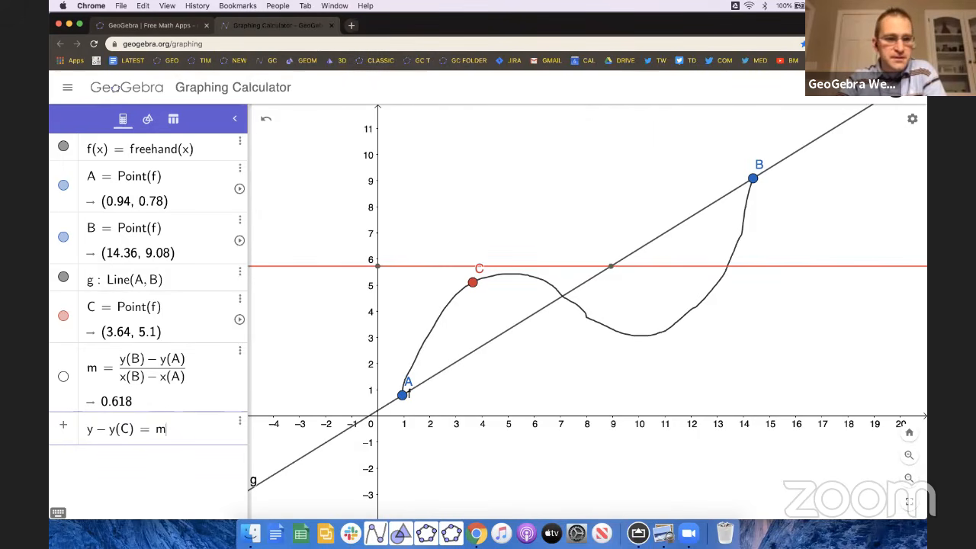
pyautogui.write('(x - x(C')
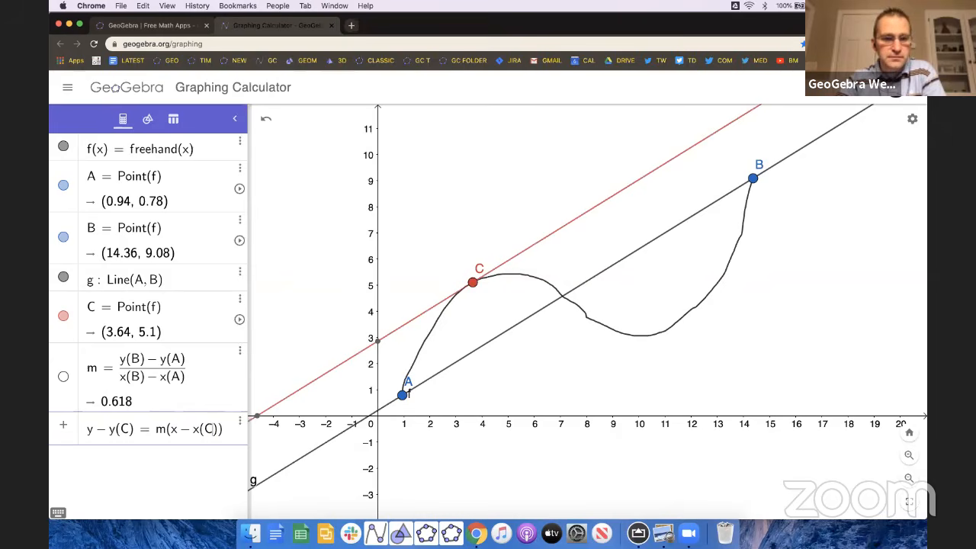
pyautogui.press('Return')
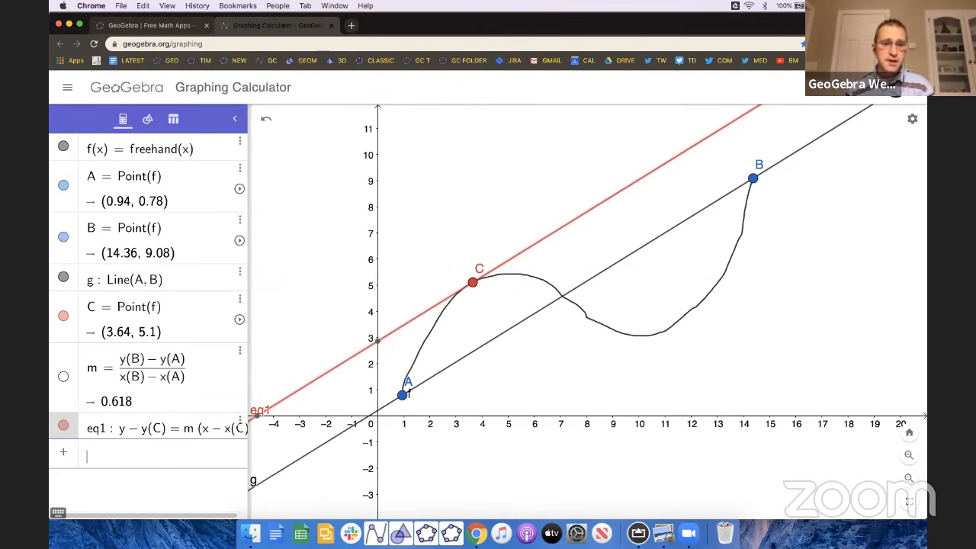
# Step: Move point C slightly down curve f to about (3.52, 5.03) and deselect it
pyautogui.moveTo(471, 280)
pyautogui.mouseDown()
pyautogui.moveTo(551, 283)
pyautogui.moveTo(602, 330)
pyautogui.moveTo(677, 334)
pyautogui.moveTo(478, 282)
pyautogui.moveTo(451, 301)
pyautogui.moveTo(476, 281)
pyautogui.moveTo(531, 289)
pyautogui.moveTo(530, 280)
pyautogui.moveTo(468, 288)
pyautogui.mouseUp()
pyautogui.click(446, 259)
pyautogui.click(457, 246)
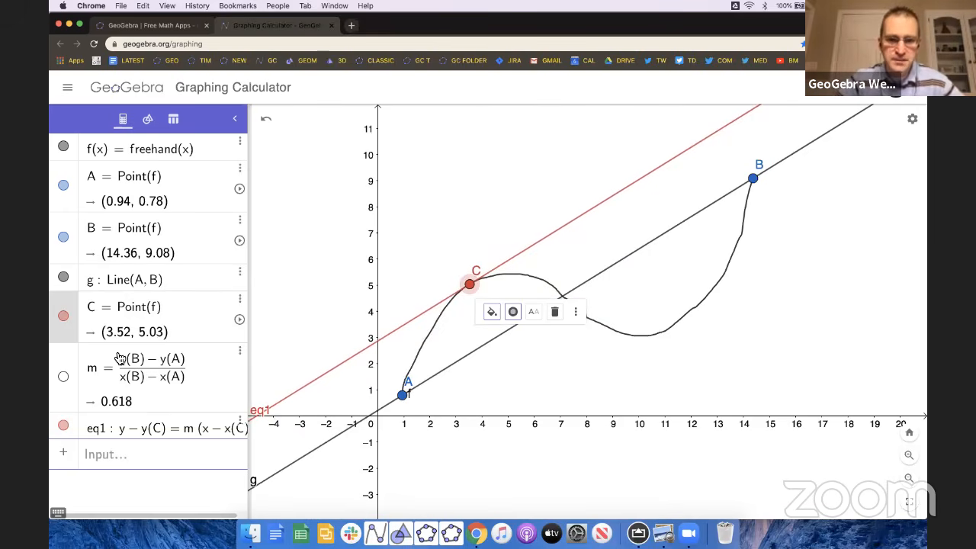
pyautogui.click(271, 308)
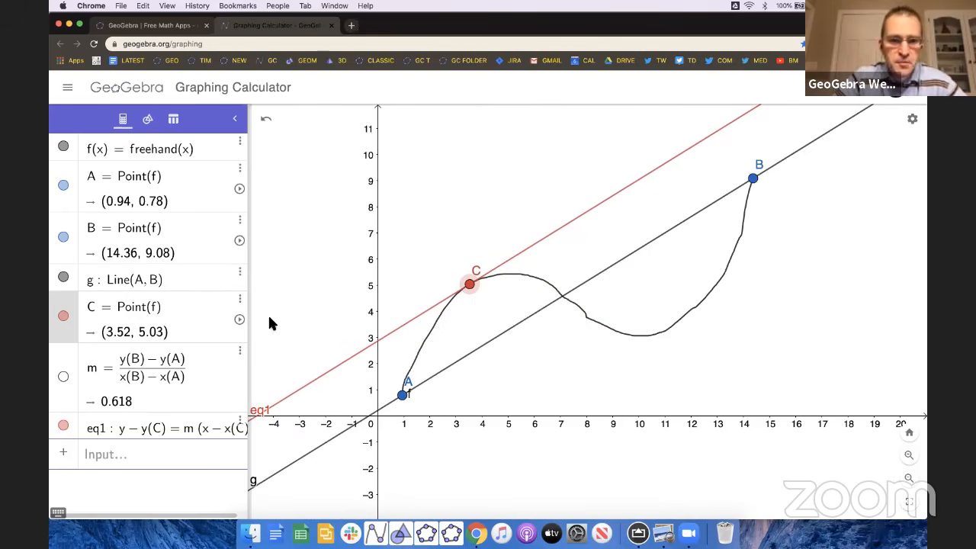
# Step: Hide point C, the red line through it and line g, keeping curve f with points A and B
pyautogui.click(65, 316)
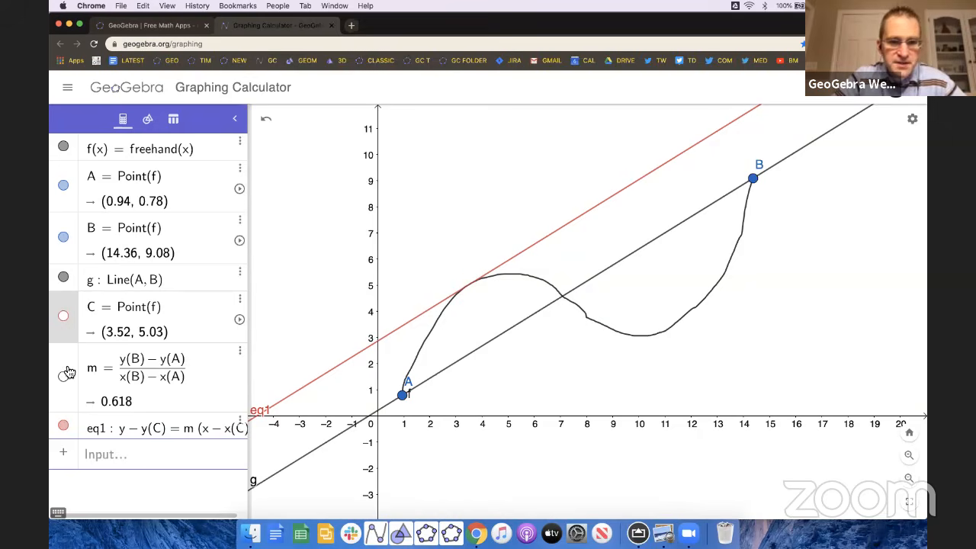
pyautogui.click(63, 426)
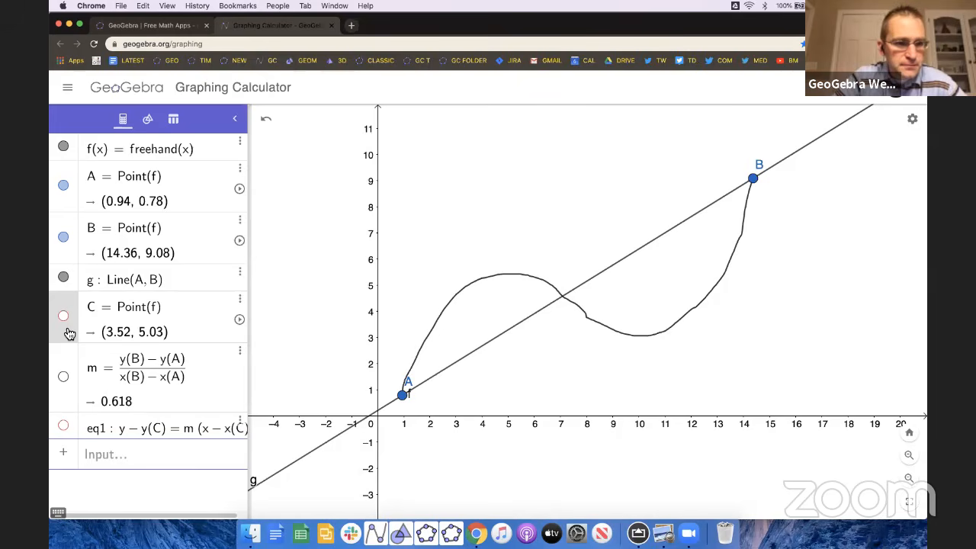
pyautogui.click(64, 277)
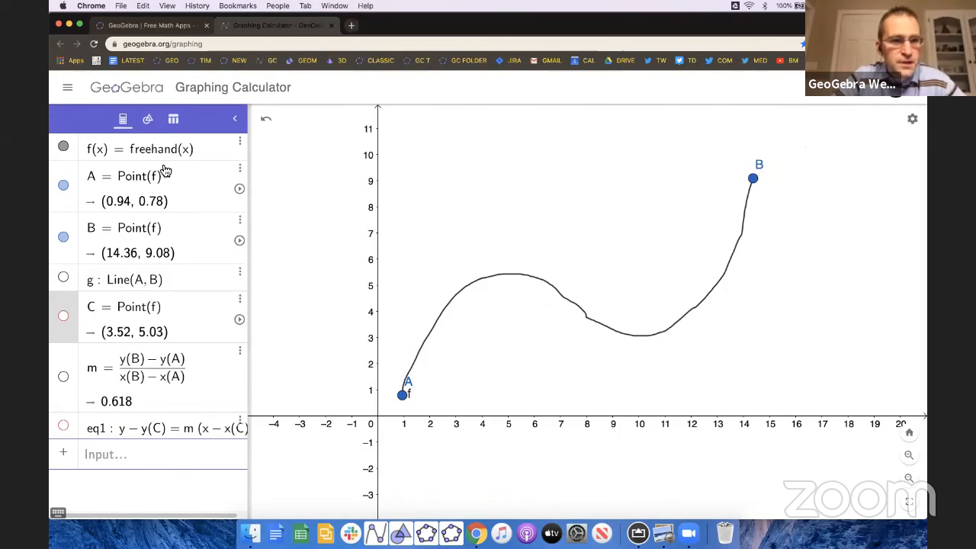
# Step: Place nine spaced points on curve f from just above A, over the peak, to about x = 7
pyautogui.click(147, 119)
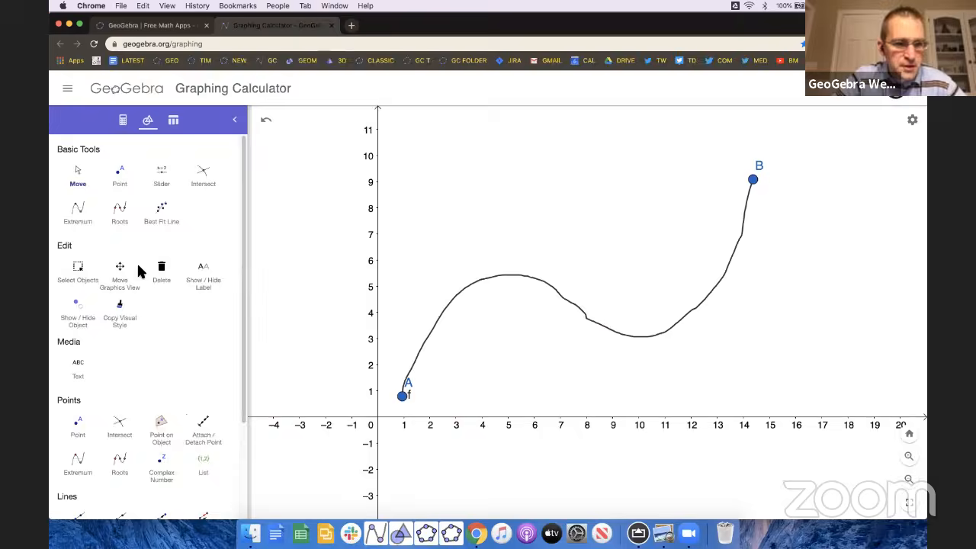
pyautogui.click(124, 187)
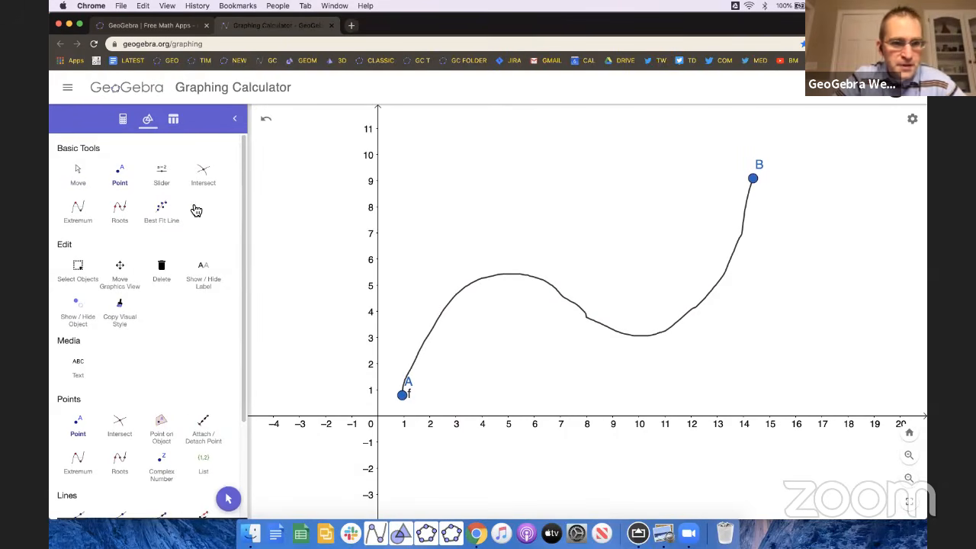
pyautogui.click(411, 368)
pyautogui.click(423, 341)
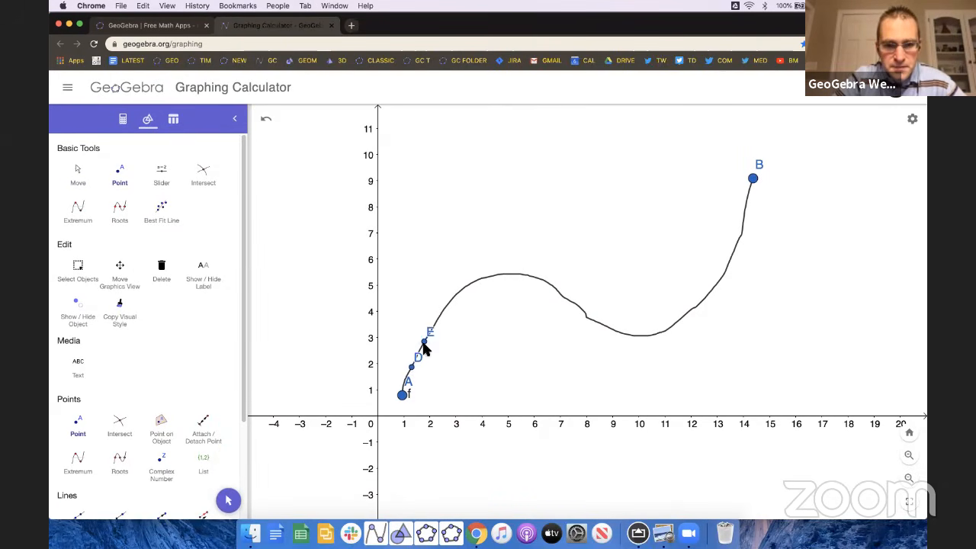
pyautogui.click(437, 318)
pyautogui.click(454, 296)
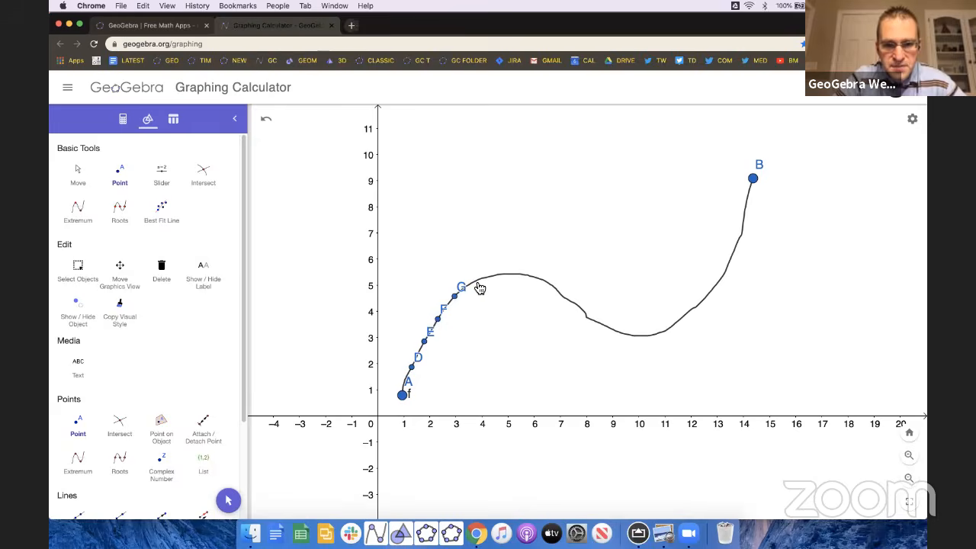
pyautogui.click(477, 281)
pyautogui.click(502, 274)
pyautogui.click(523, 273)
pyautogui.click(544, 280)
pyautogui.click(561, 293)
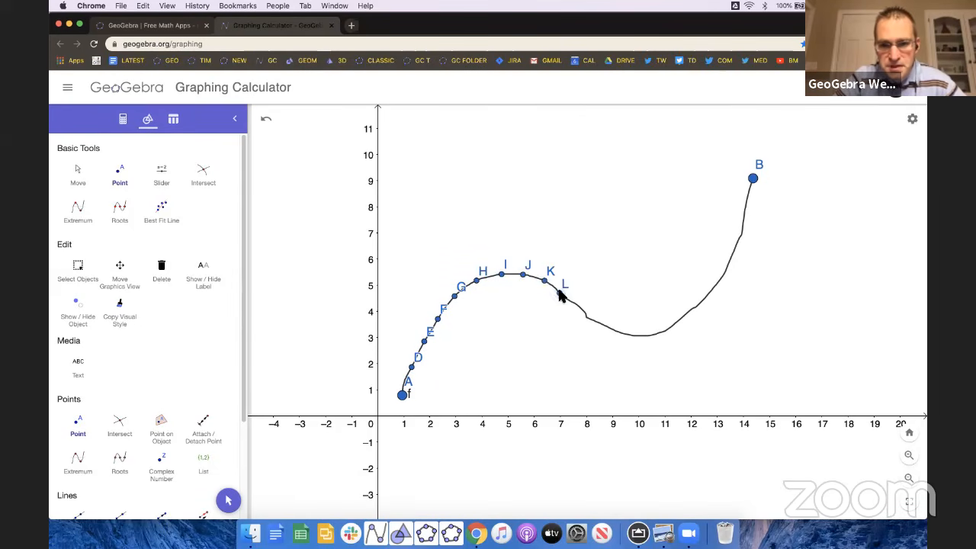
# Step: Continue placing spaced points on curve f from about x = 7.6 through the valley and up towards B, redoing the first one
pyautogui.click(577, 303)
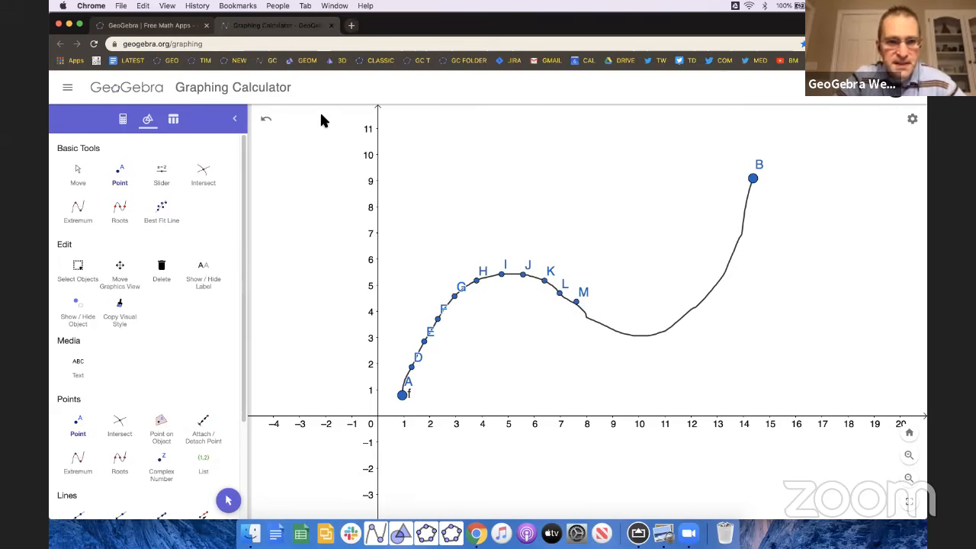
pyautogui.click(267, 126)
pyautogui.click(575, 303)
pyautogui.click(595, 321)
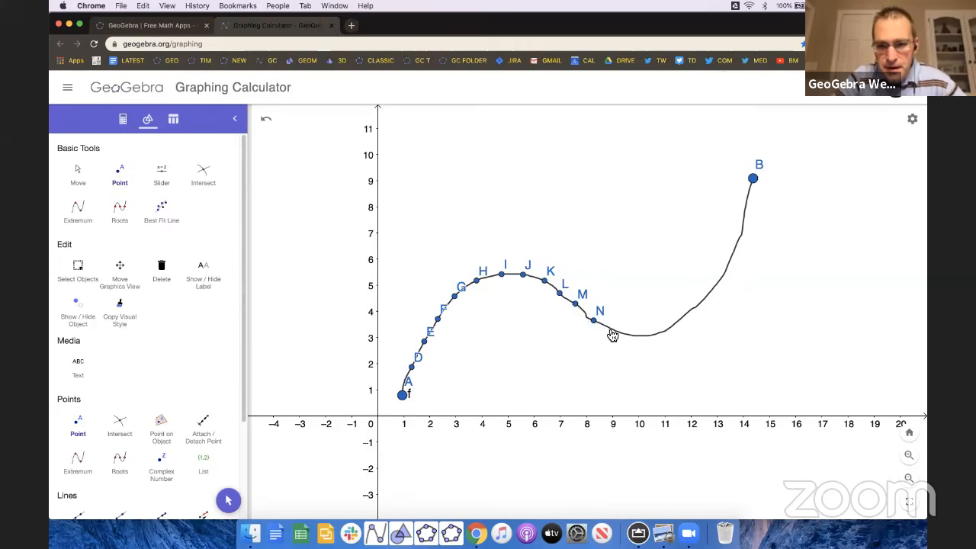
pyautogui.click(614, 330)
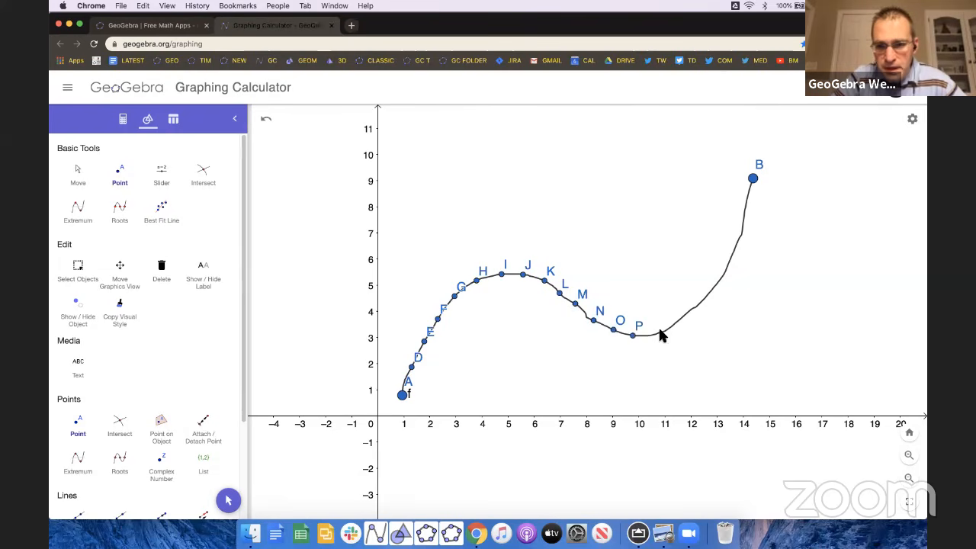
pyautogui.click(660, 334)
pyautogui.click(682, 317)
pyautogui.click(702, 302)
pyautogui.click(718, 282)
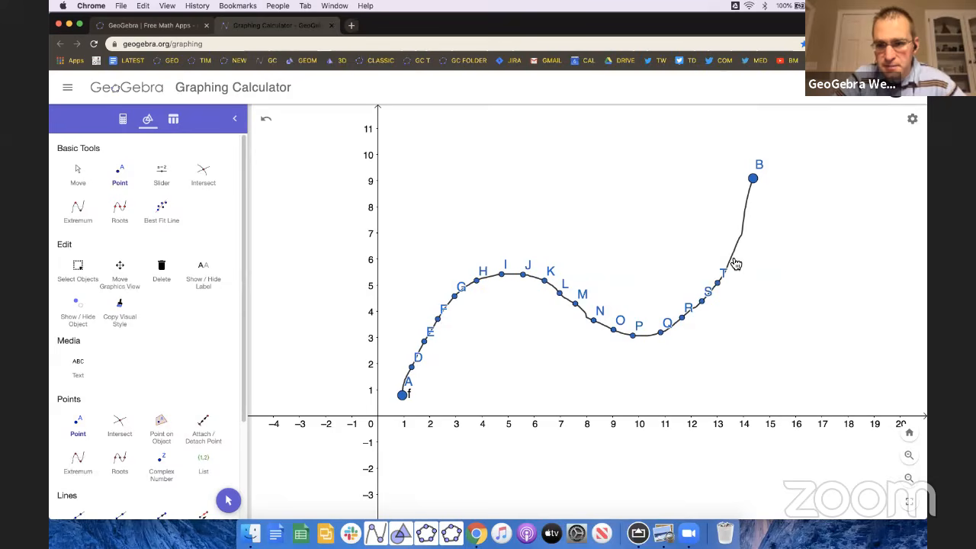
pyautogui.click(733, 255)
pyautogui.click(742, 228)
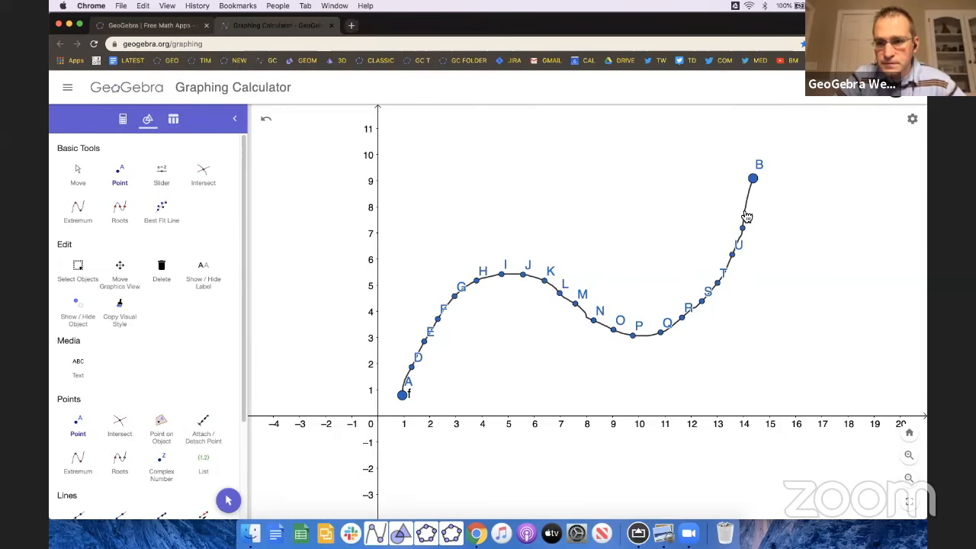
pyautogui.click(748, 212)
pyautogui.click(750, 194)
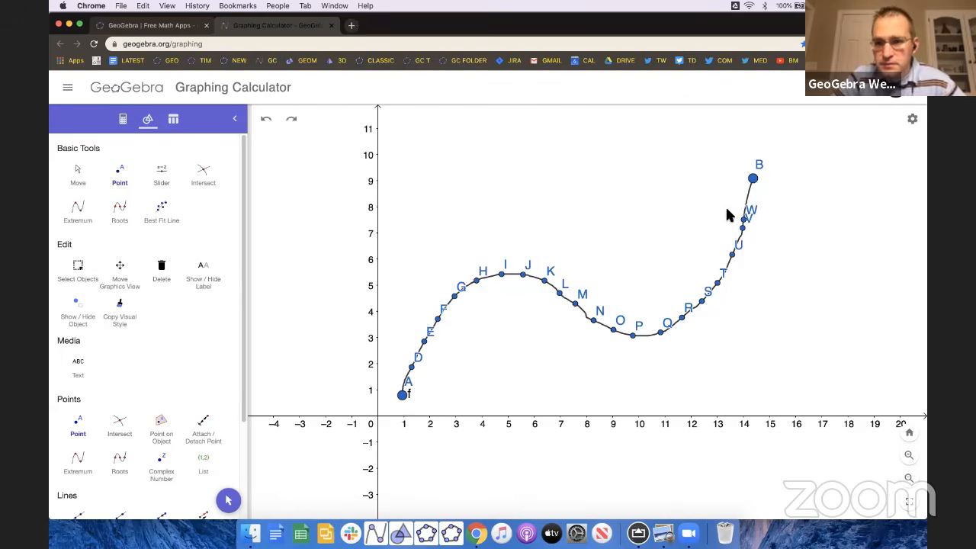
# Step: Move point W up the curve to about (14.08, 8), between V and B, and leave it deselected
pyautogui.click(228, 500)
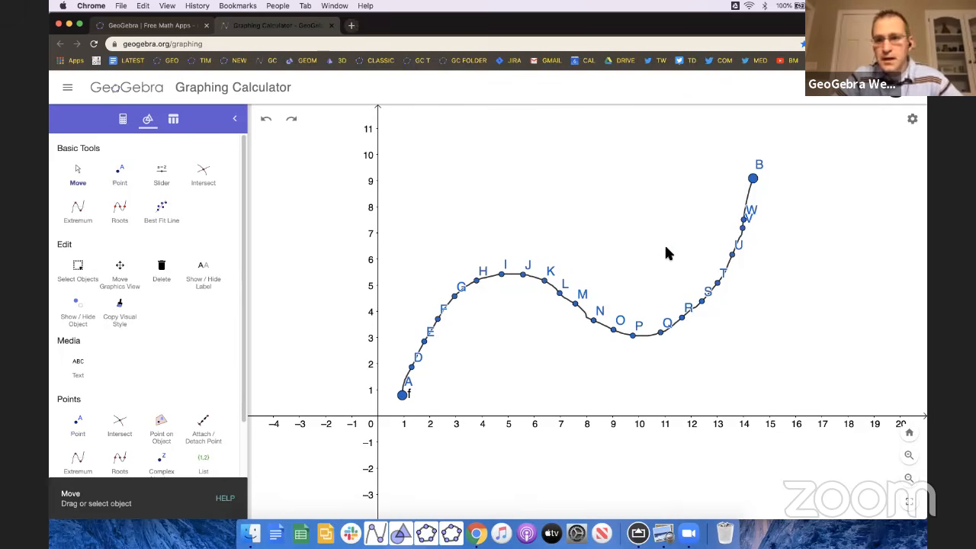
pyautogui.moveTo(748, 226); pyautogui.dragTo(748, 206)
pyautogui.click(590, 220)
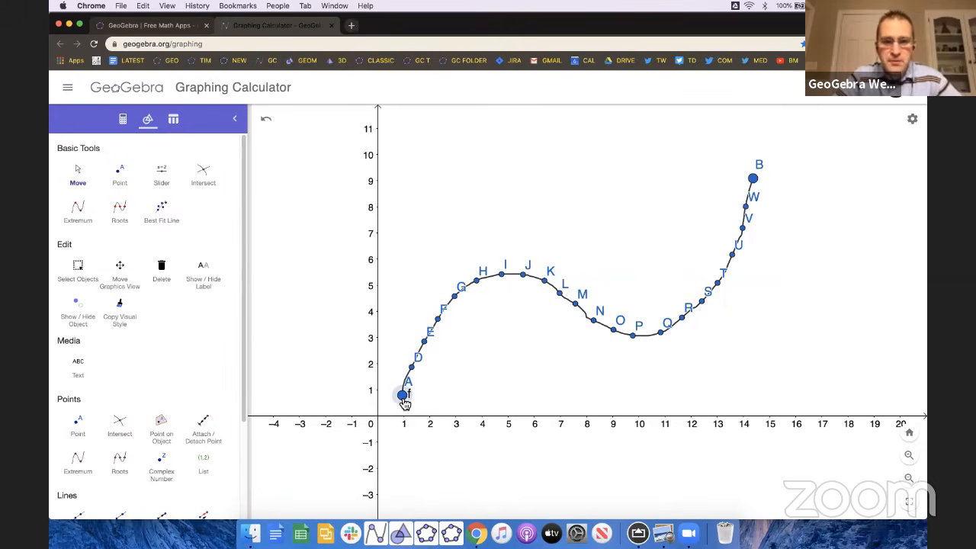
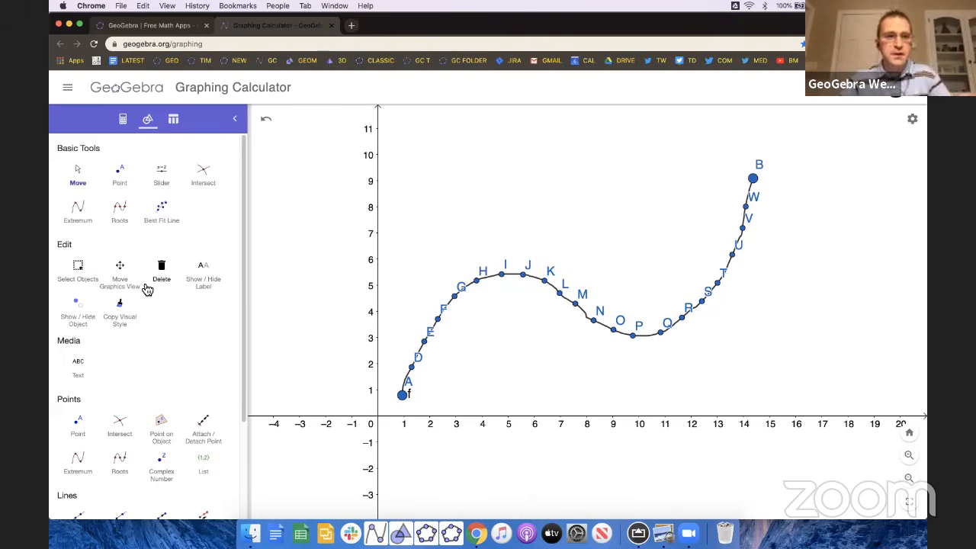
pyautogui.click(122, 119)
pyautogui.click(110, 497)
pyautogui.write('{A, ')
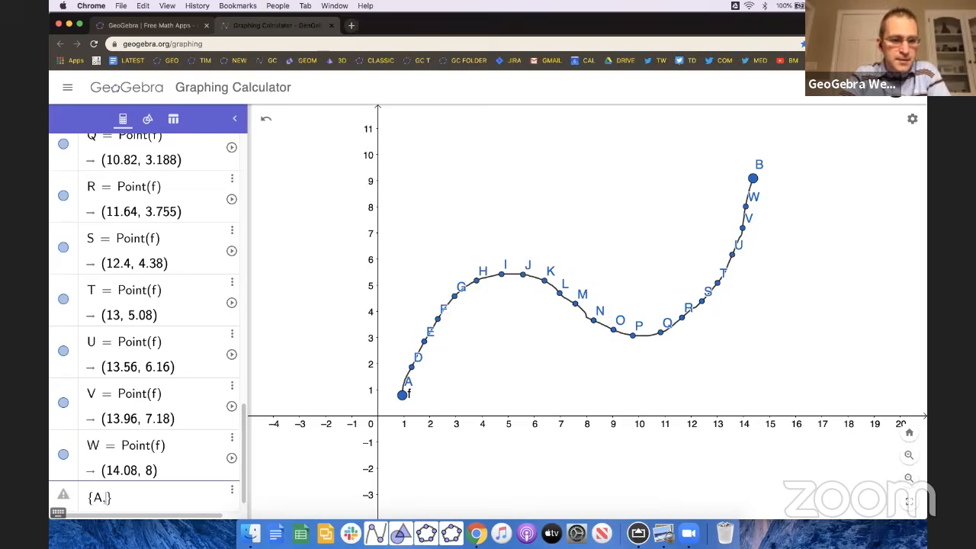
pyautogui.write('B, C,')
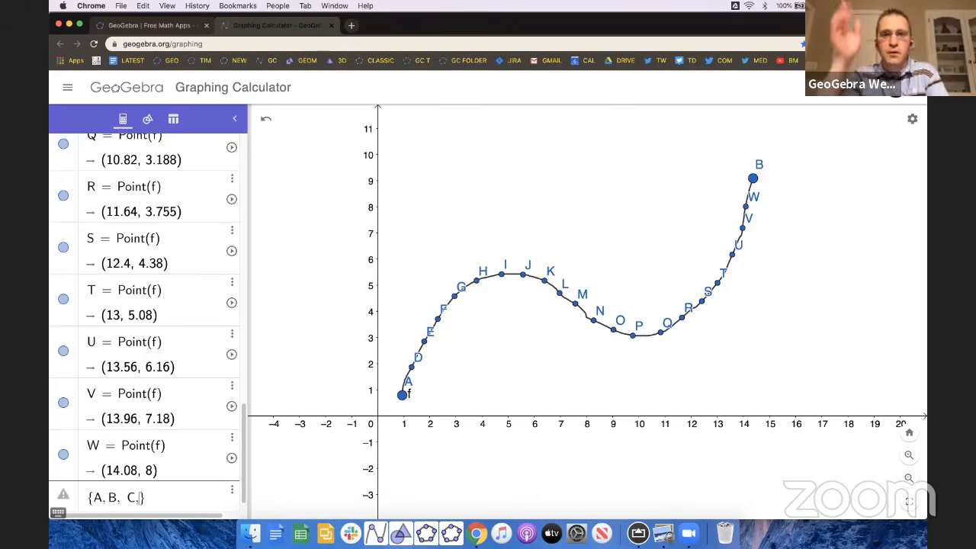
pyautogui.press('BackSpace')
pyautogui.press('BackSpace')
pyautogui.press('BackSpace')
pyautogui.press('BackSpace')
pyautogui.press('BackSpace')
pyautogui.press('BackSpace')
pyautogui.press('BackSpace')
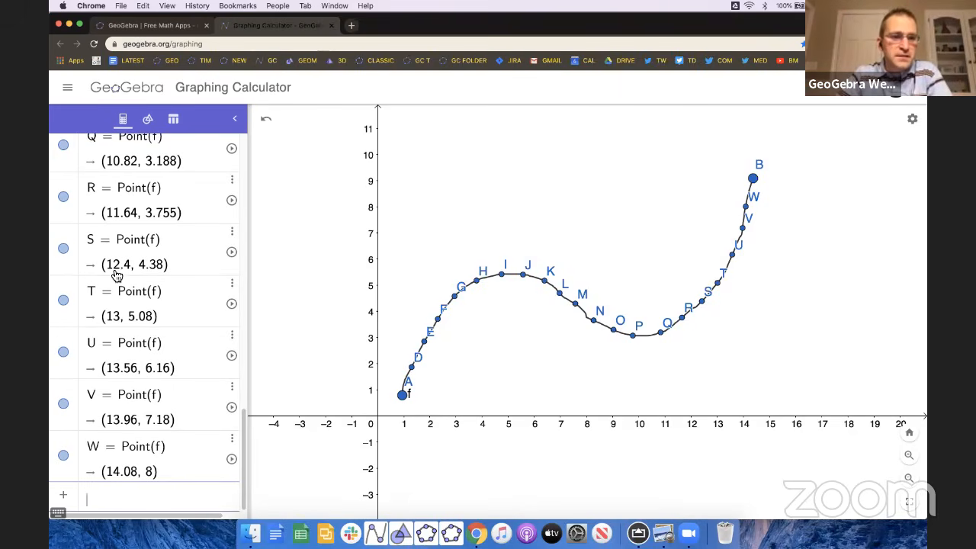
# Step: Hide the freehand curve f so that only the points placed on it are shown
pyautogui.scroll(15, 120, 275)
pyautogui.click(64, 147)
pyautogui.moveTo(449, 209); pyautogui.dragTo(483, 205)
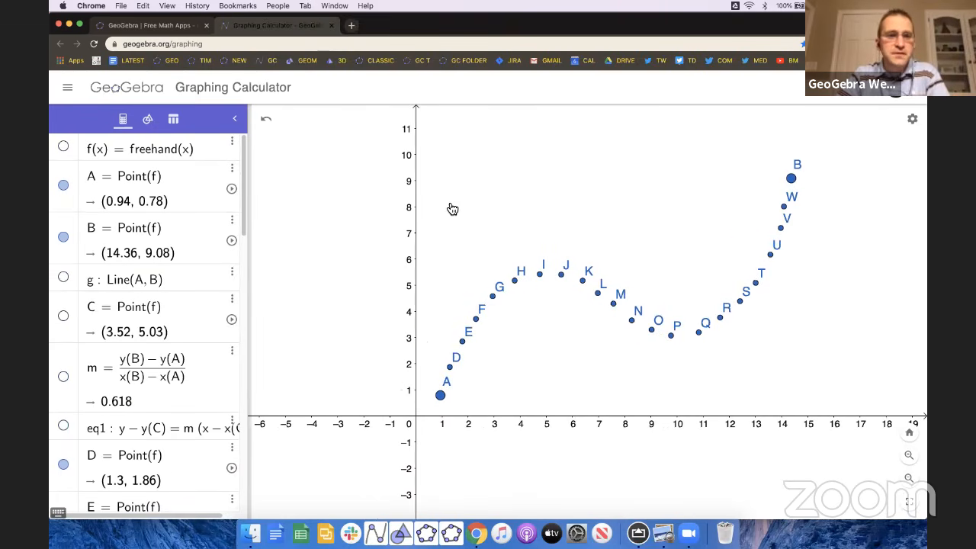
# Step: Create a list of all the visible points, A, B and D through W, with the List tool
pyautogui.click(148, 118)
pyautogui.scroll(-3, 175, 285)
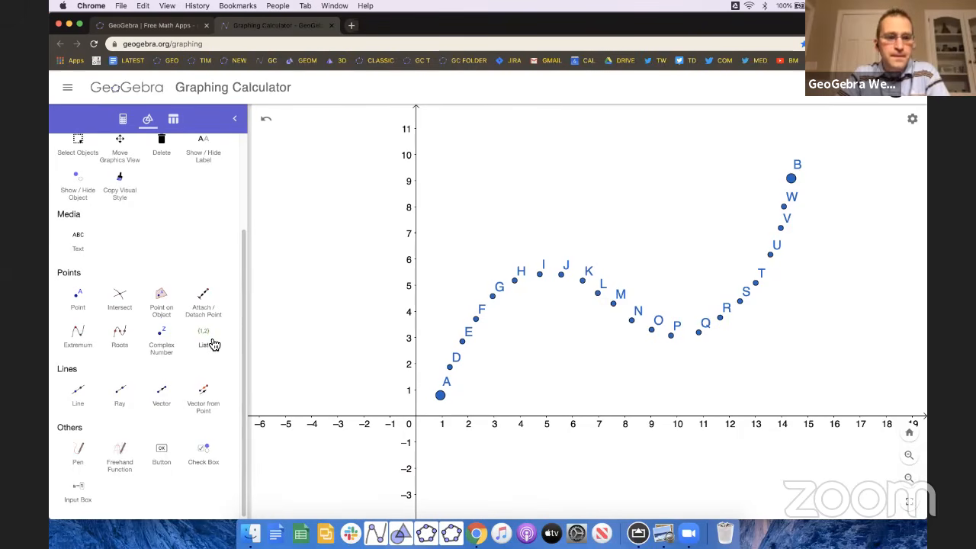
pyautogui.scroll(5, 213, 345)
pyautogui.click(520, 348)
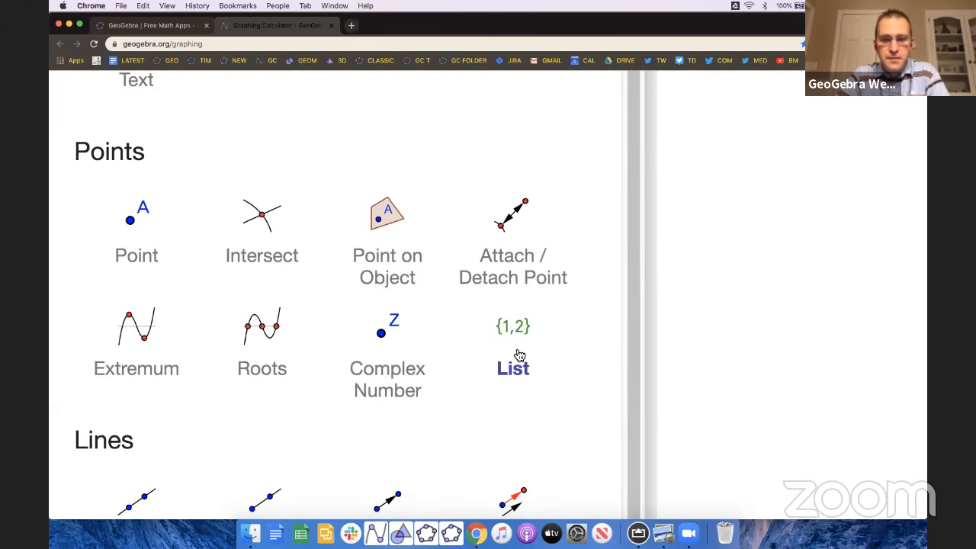
pyautogui.scroll(-5, 518, 356)
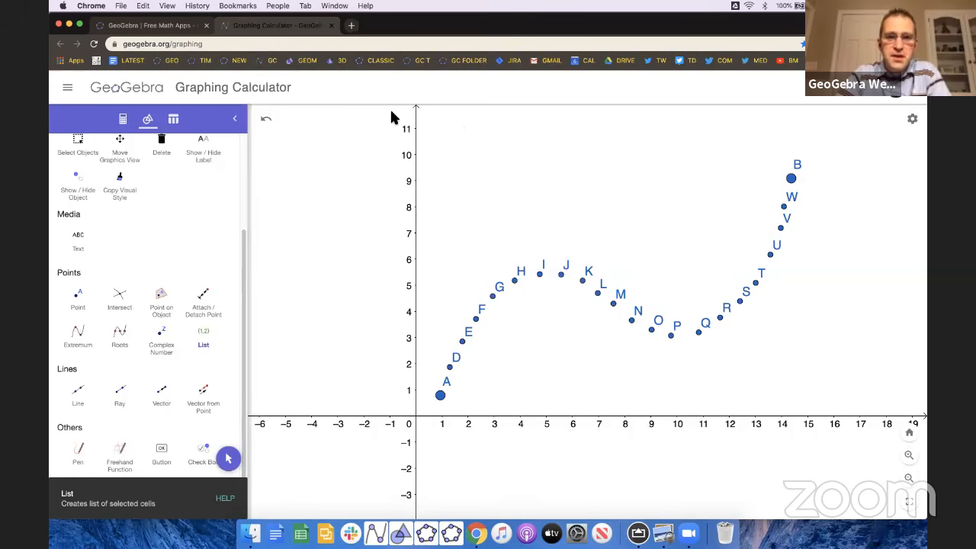
pyautogui.moveTo(376, 112); pyautogui.dragTo(864, 462)
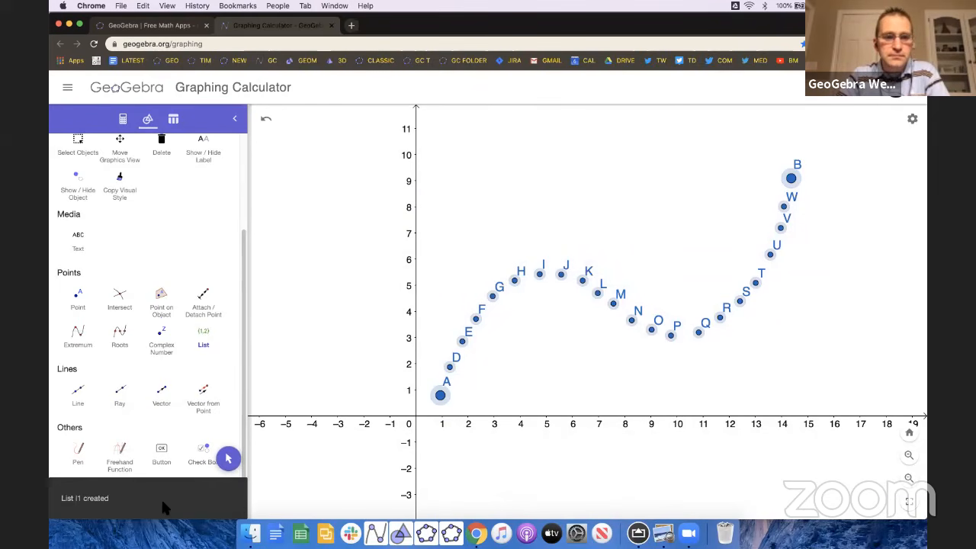
# Step: Widen the algebra area and fit a polynomial to the list of points by entering fitpoly(l1)
pyautogui.click(123, 119)
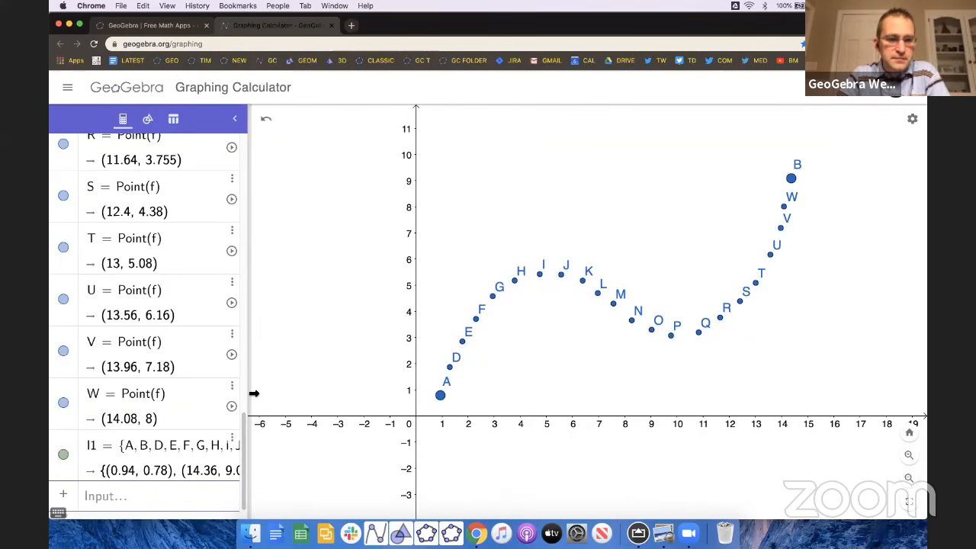
pyautogui.moveTo(254, 393); pyautogui.dragTo(355, 392)
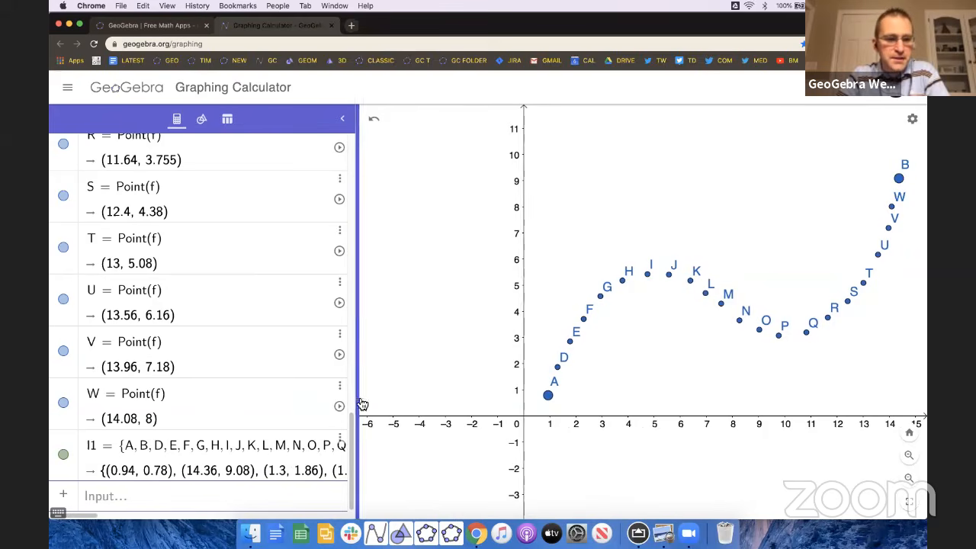
pyautogui.click(189, 501)
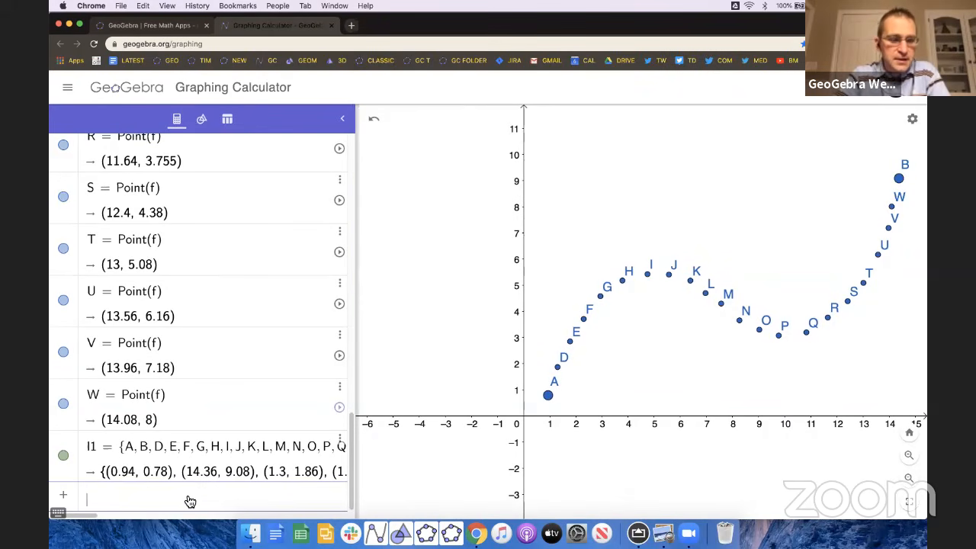
pyautogui.scroll(5, 189, 501)
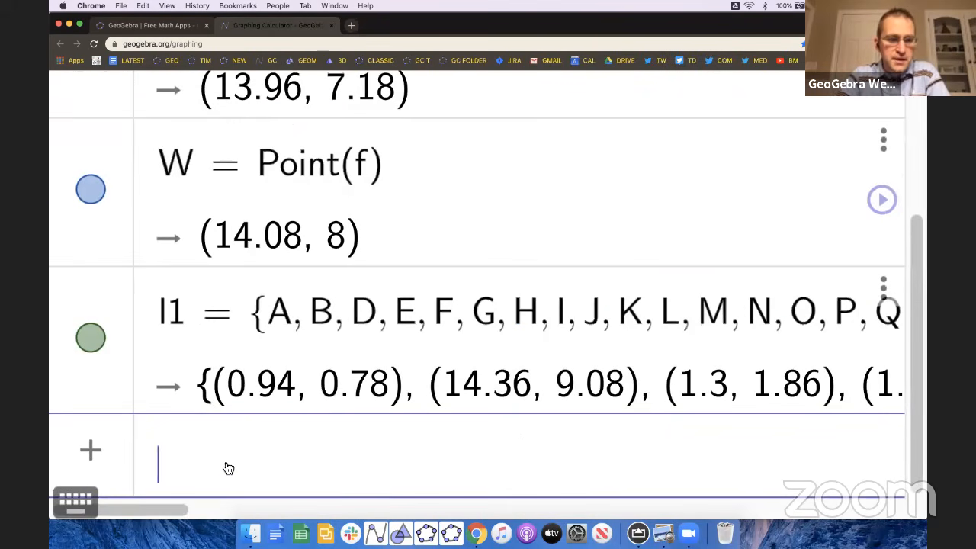
pyautogui.write('fitp')
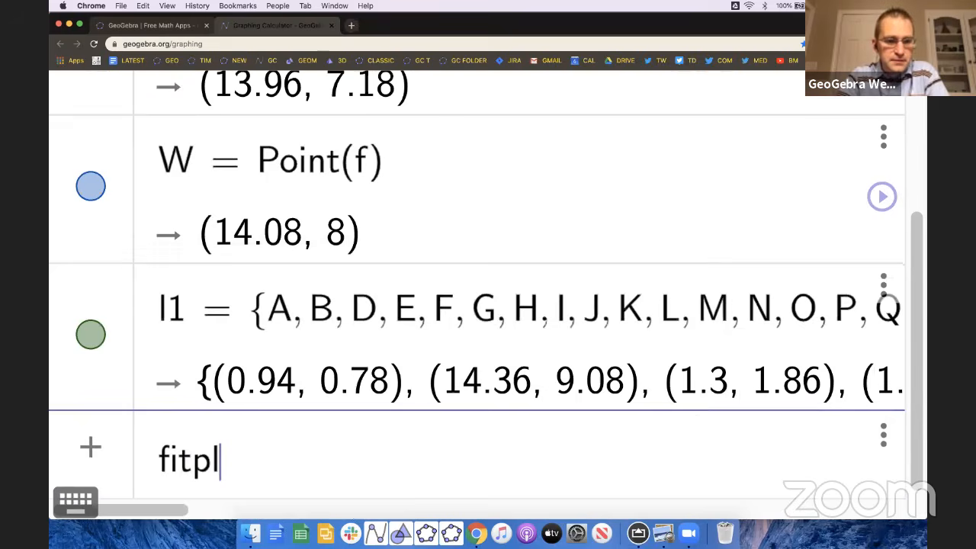
pyautogui.write('oly(l')
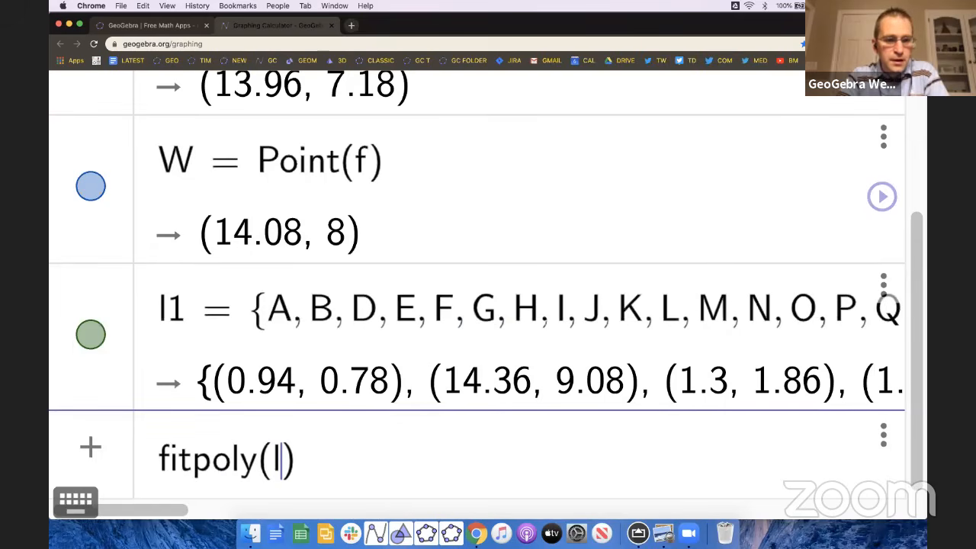
pyautogui.write('1')
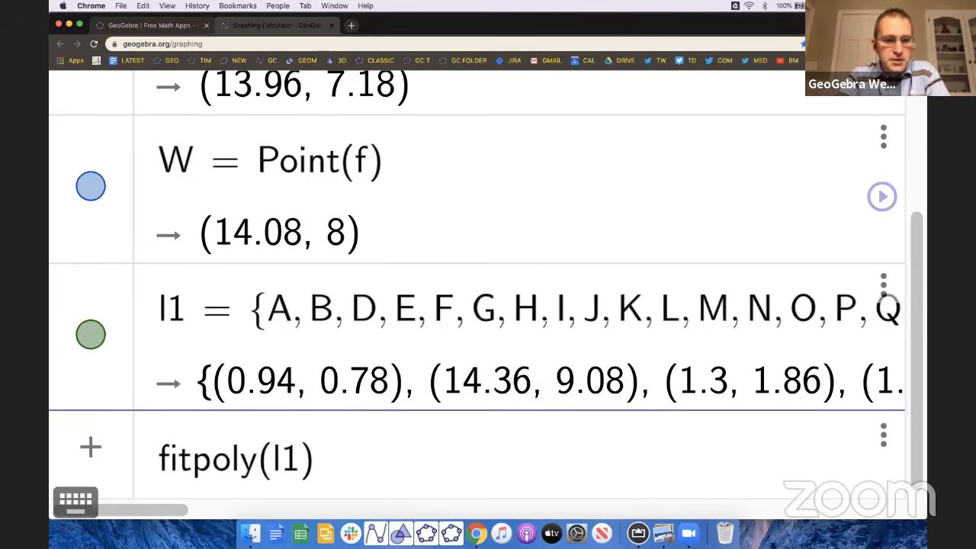
pyautogui.press('Return')
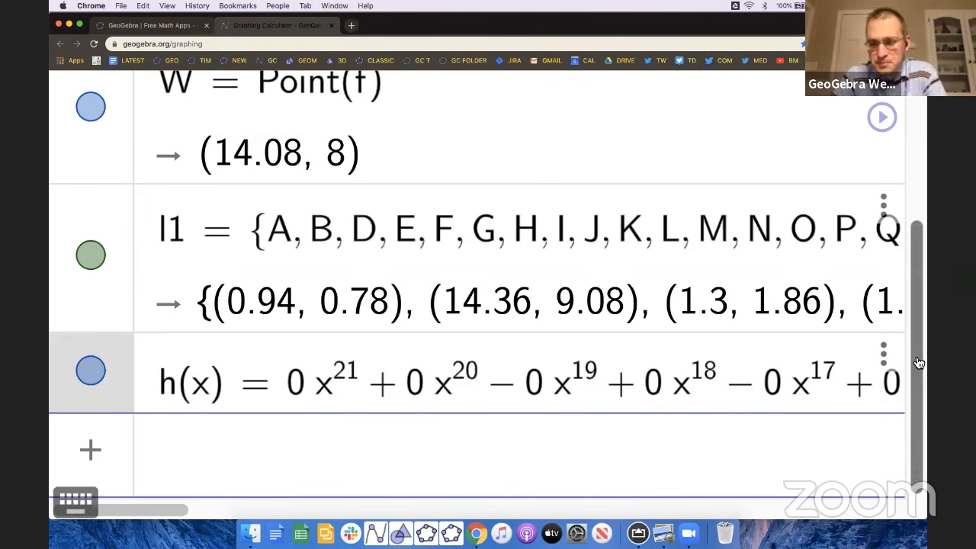
# Step: Change the fitted function h to degree 1 by editing its definition to FitPoly(l1, 1)
pyautogui.click(183, 379)
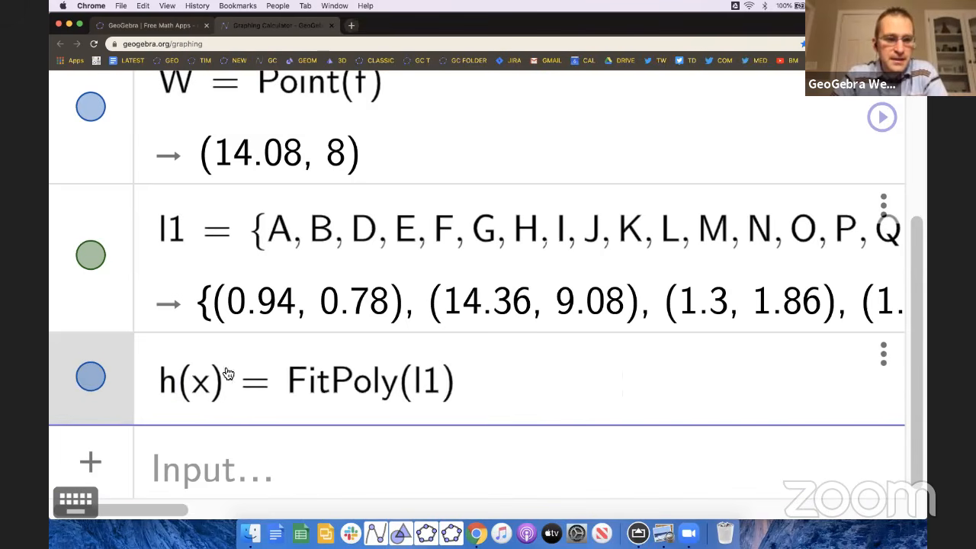
pyautogui.click(443, 390)
pyautogui.write(',')
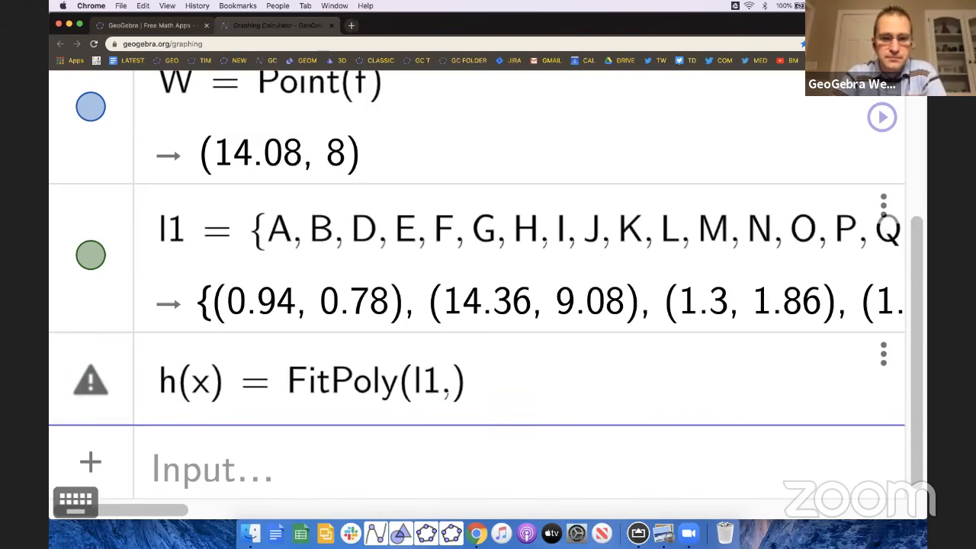
pyautogui.write('1')
pyautogui.press('Return')
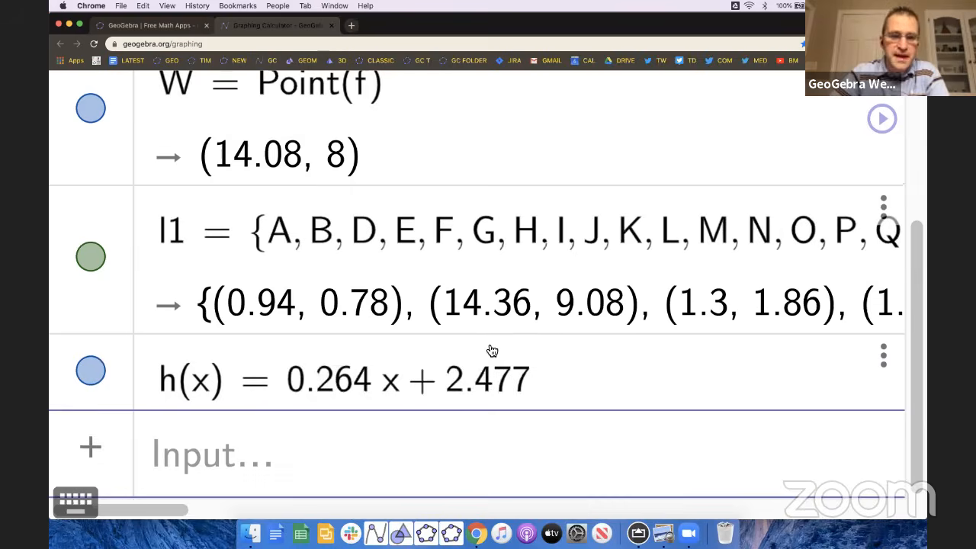
pyautogui.scroll(-5, 492, 351)
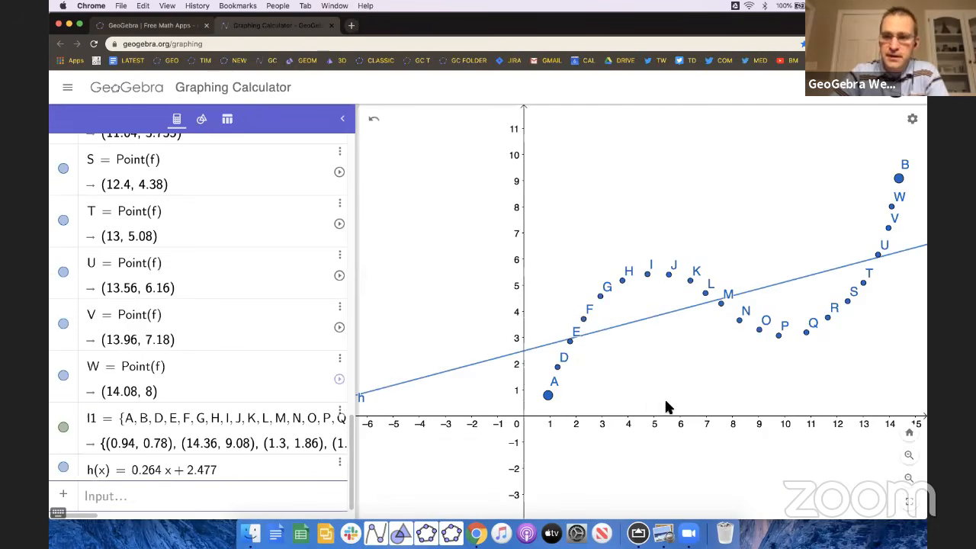
pyautogui.moveTo(682, 403); pyautogui.dragTo(632, 381)
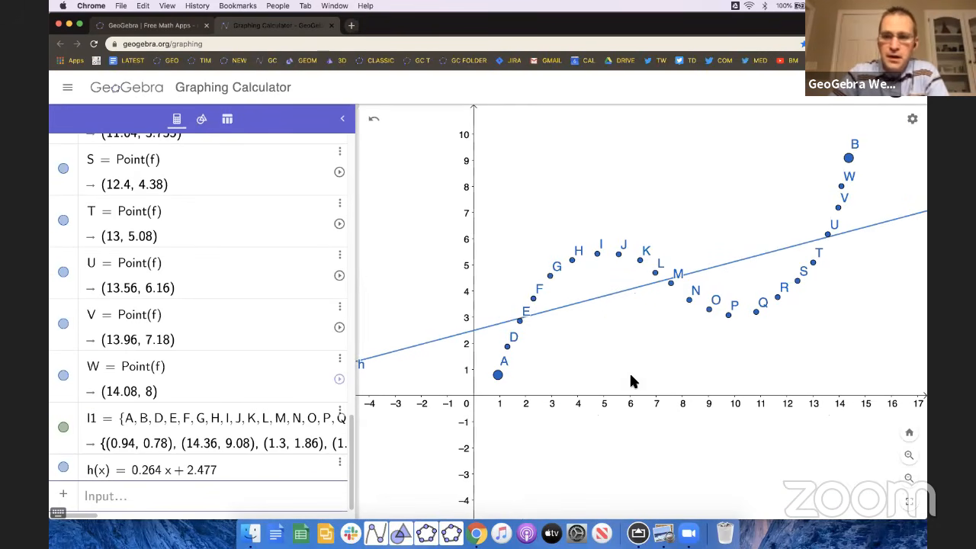
# Step: Create a slider k ranging from 1 to 10, with the value 1
pyautogui.click(145, 498)
pyautogui.write('k ')
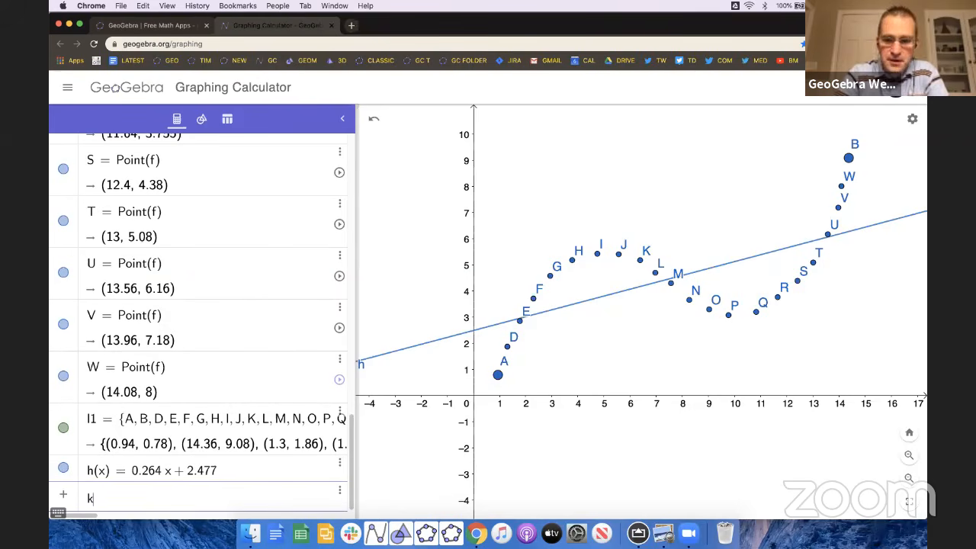
pyautogui.write('= 1')
pyautogui.press('Return')
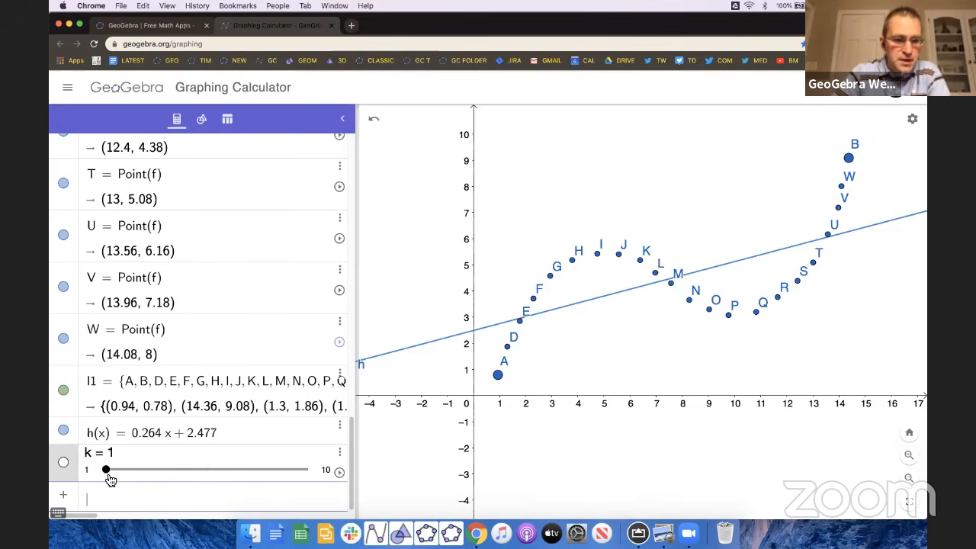
pyautogui.moveTo(110, 476)
pyautogui.mouseDown()
pyautogui.moveTo(163, 477)
pyautogui.moveTo(107, 471)
pyautogui.mouseUp()
# Step: Replace the degree in the definition of h with the slider, giving FitPoly(l1, k)
pyautogui.click(146, 433)
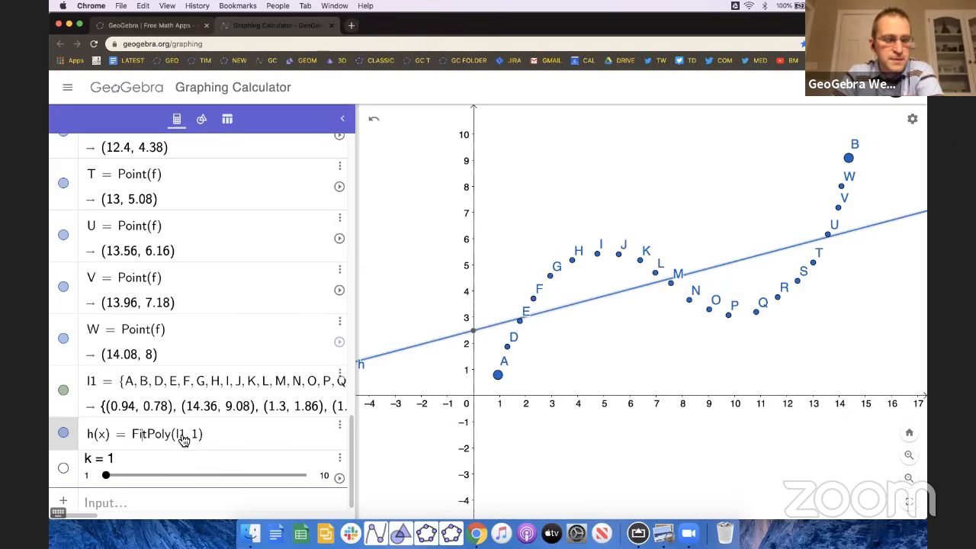
pyautogui.press('BackSpace')
pyautogui.write('k')
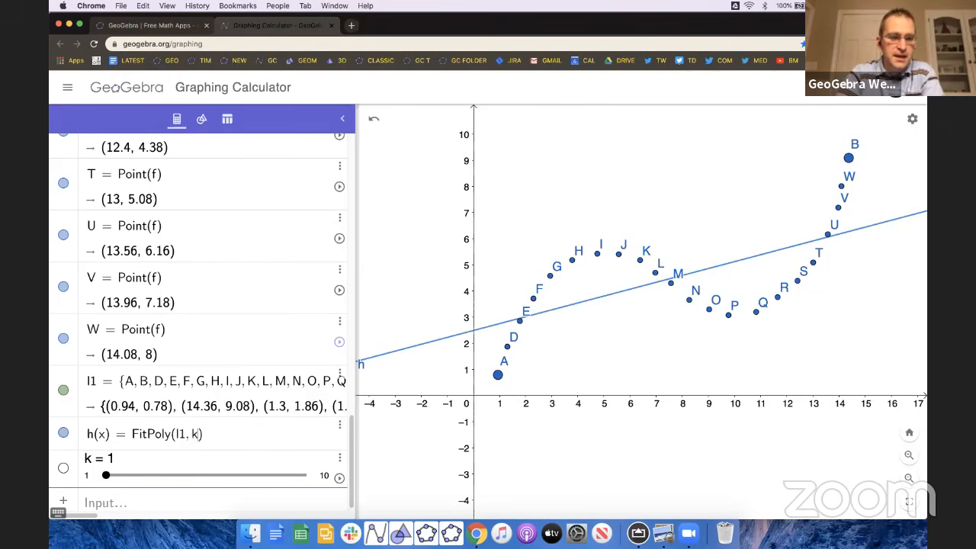
pyautogui.press('Return')
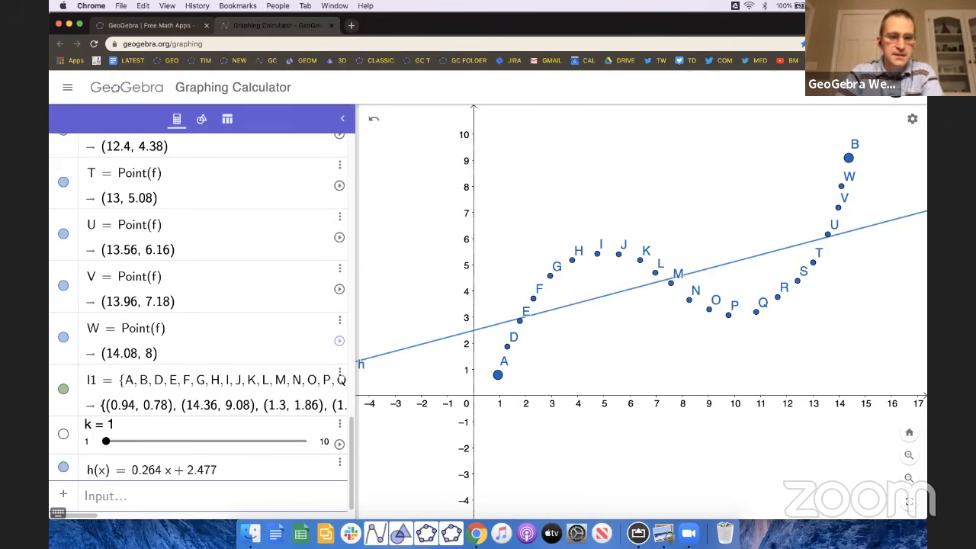
# Step: Raise the slider k from 1 through 2, 3, 6 and 7 to 8 to compare the polynomial fits
pyautogui.click(110, 450)
pyautogui.moveTo(110, 449); pyautogui.dragTo(129, 450)
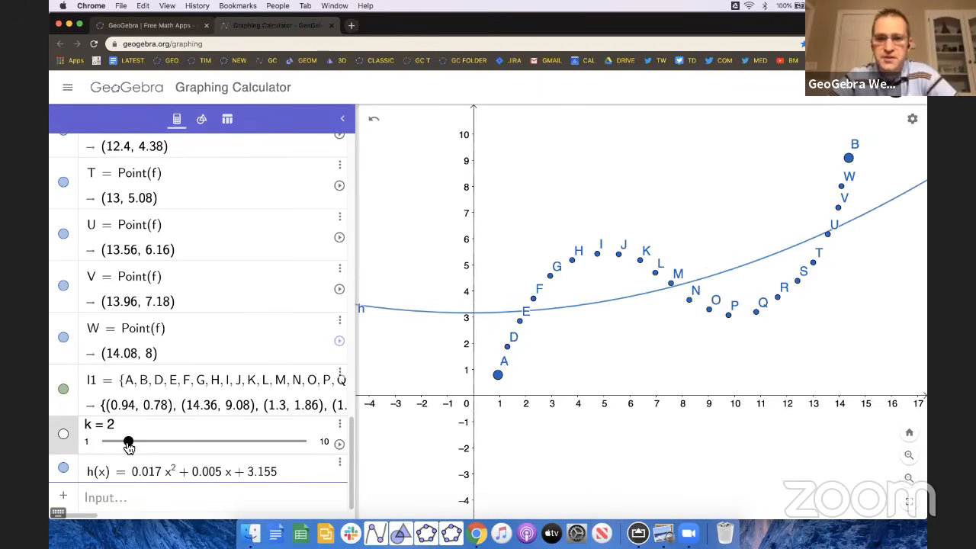
pyautogui.moveTo(130, 447); pyautogui.dragTo(146, 447)
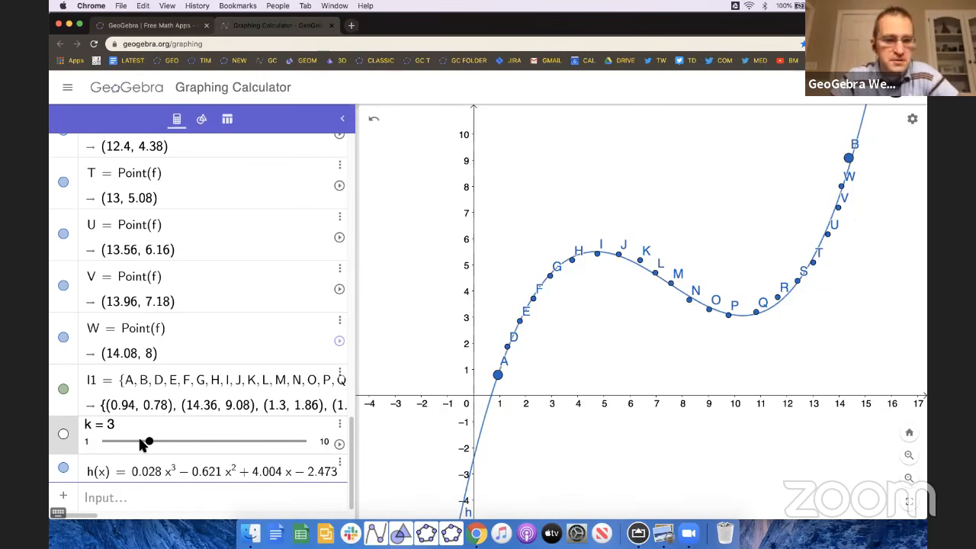
pyautogui.moveTo(152, 442); pyautogui.dragTo(221, 446)
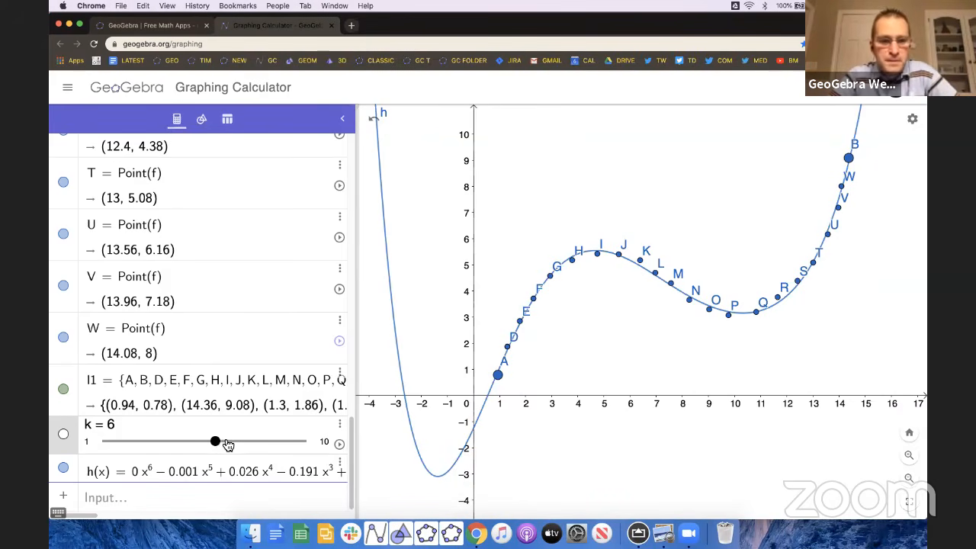
pyautogui.moveTo(227, 445); pyautogui.dragTo(239, 444)
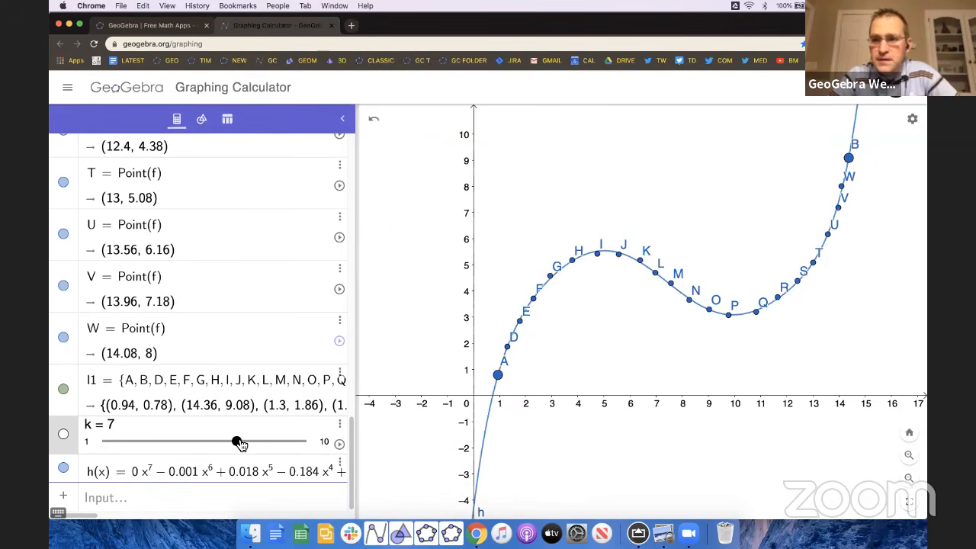
pyautogui.moveTo(241, 444); pyautogui.dragTo(261, 445)
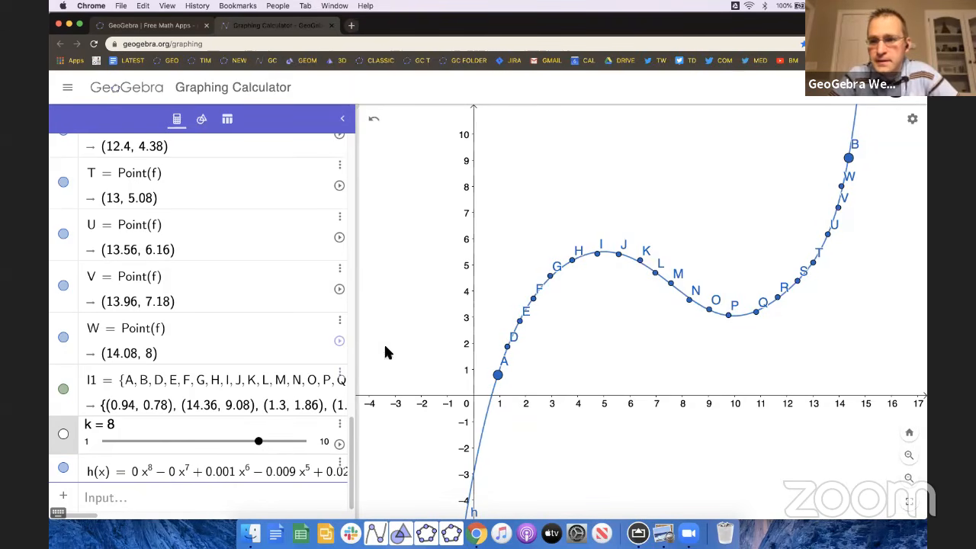
# Step: Move point V up the sketched curve to point B, then back down to about (13.86, 6.836)
pyautogui.moveTo(841, 209); pyautogui.dragTo(858, 219)
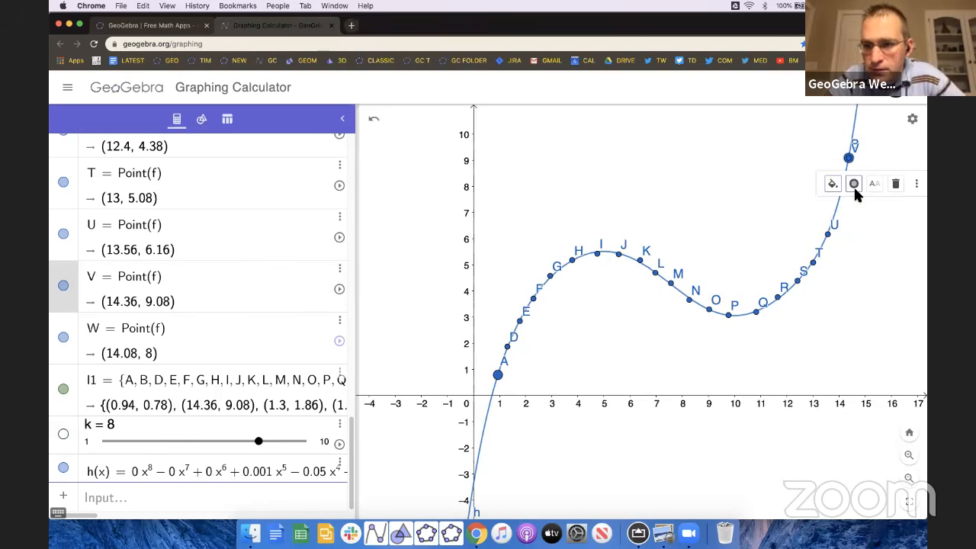
pyautogui.moveTo(850, 162); pyautogui.dragTo(834, 240)
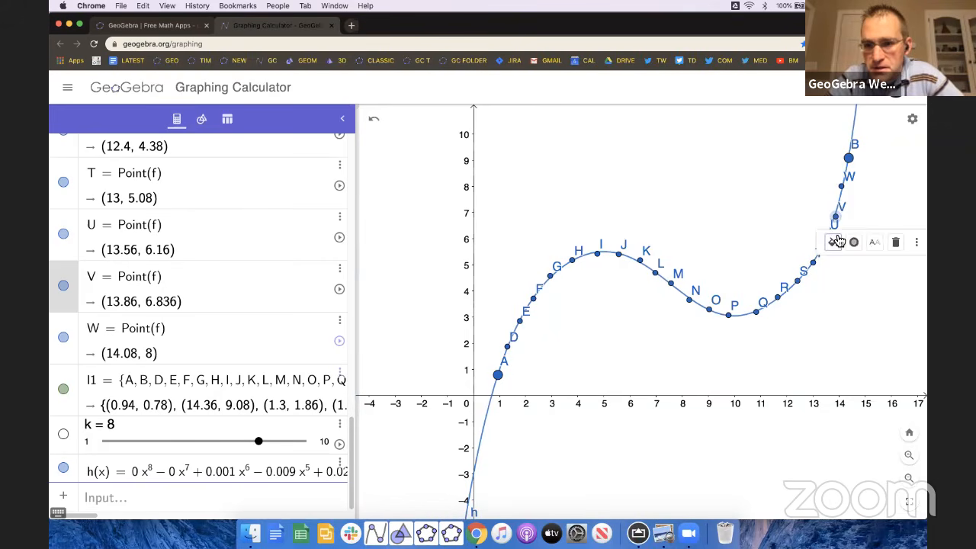
pyautogui.click(801, 221)
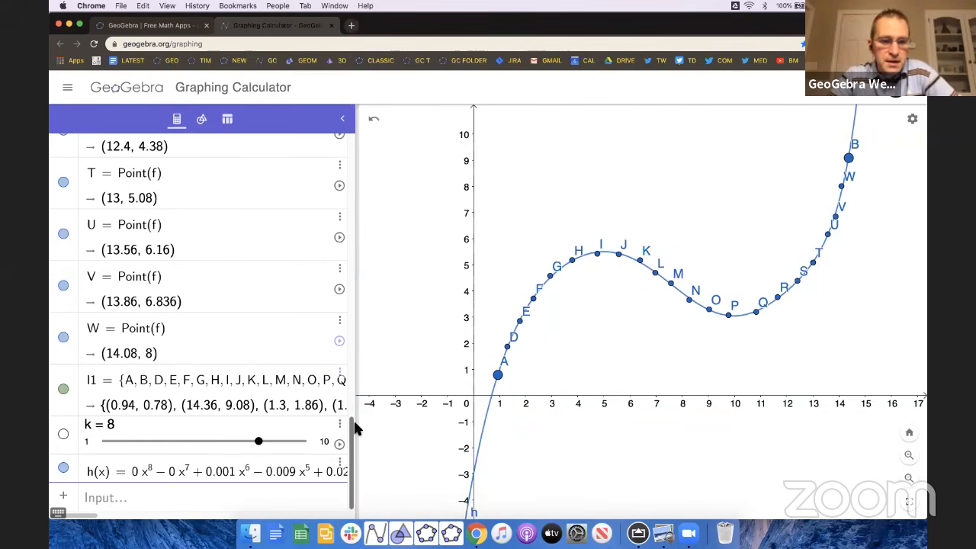
# Step: Widen the algebra view and turn on the value display in the label of function h
pyautogui.moveTo(361, 424); pyautogui.dragTo(496, 424)
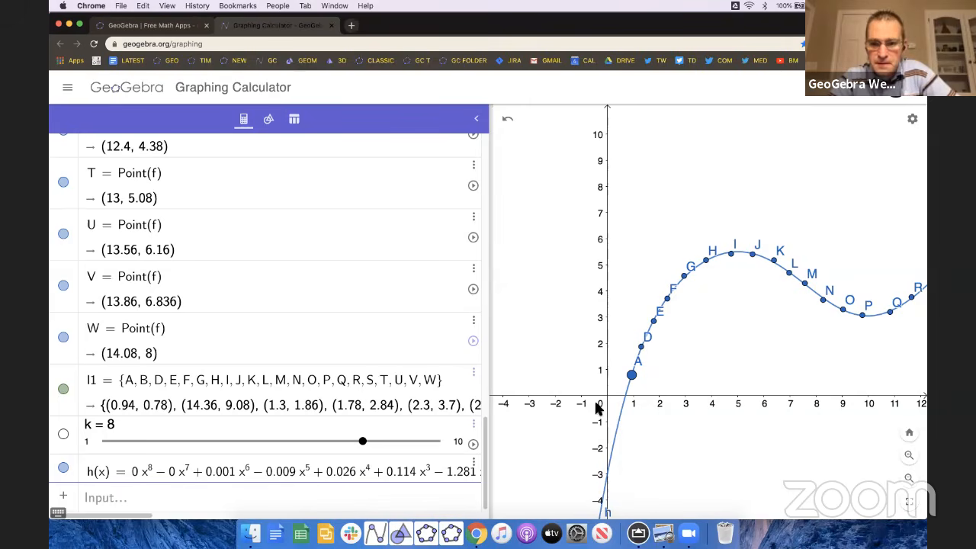
pyautogui.click(627, 409)
pyautogui.click(687, 425)
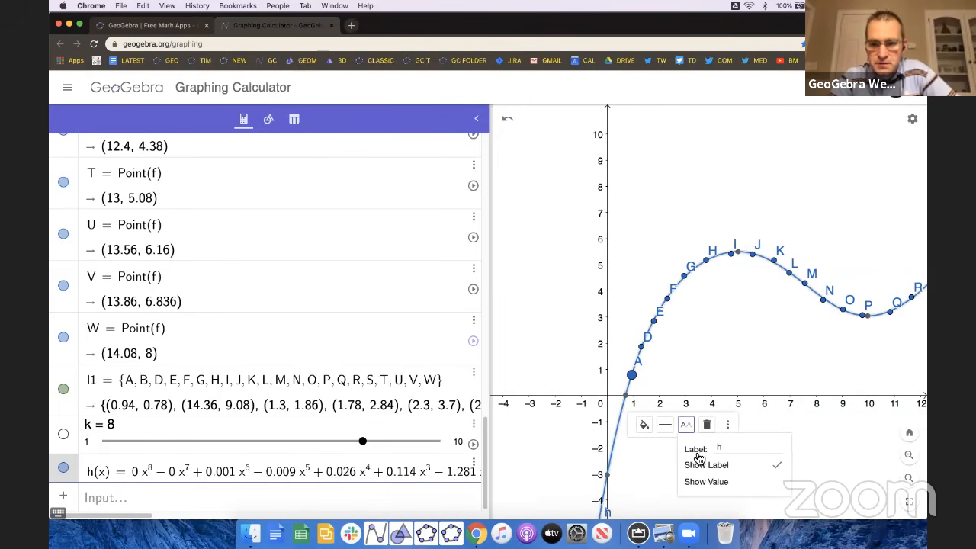
pyautogui.click(706, 481)
pyautogui.click(736, 335)
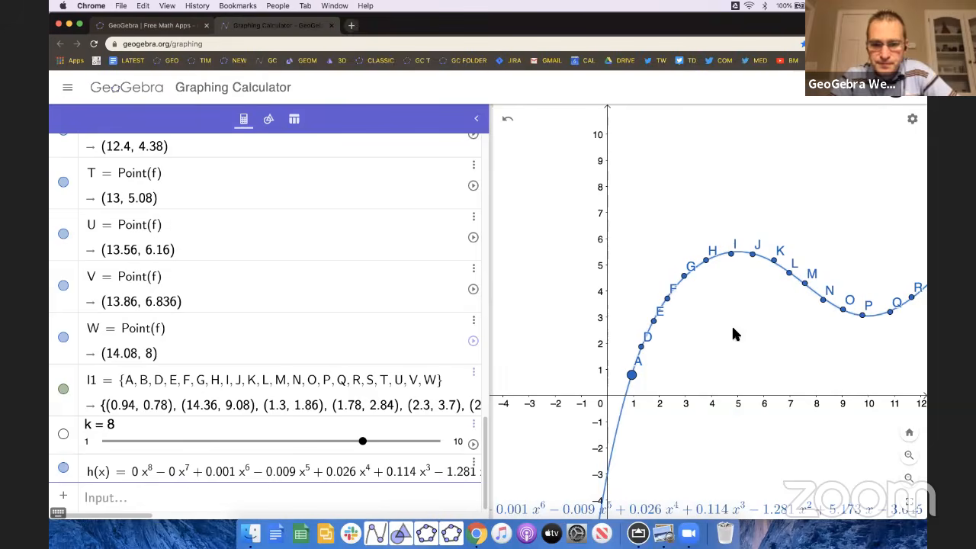
pyautogui.click(619, 431)
pyautogui.click(682, 448)
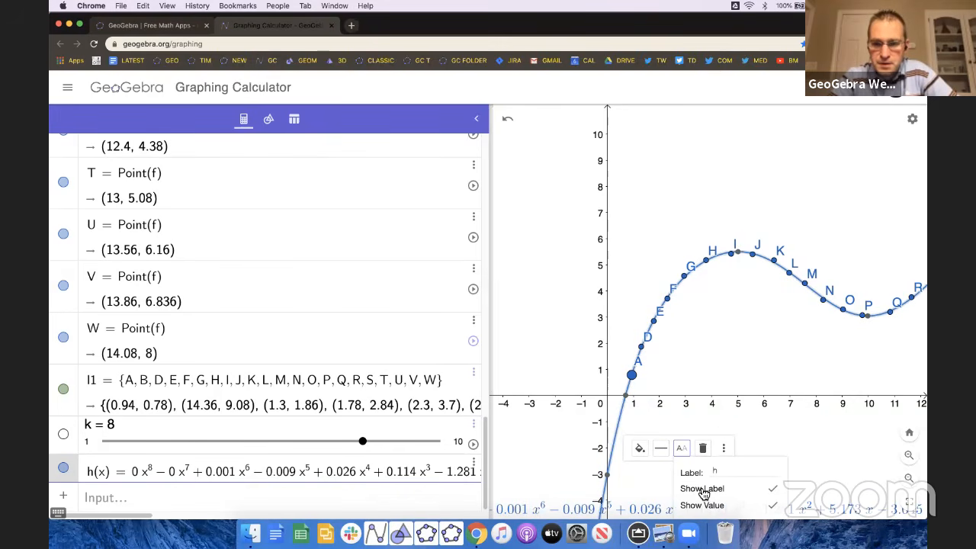
pyautogui.moveTo(752, 386); pyautogui.dragTo(559, 414)
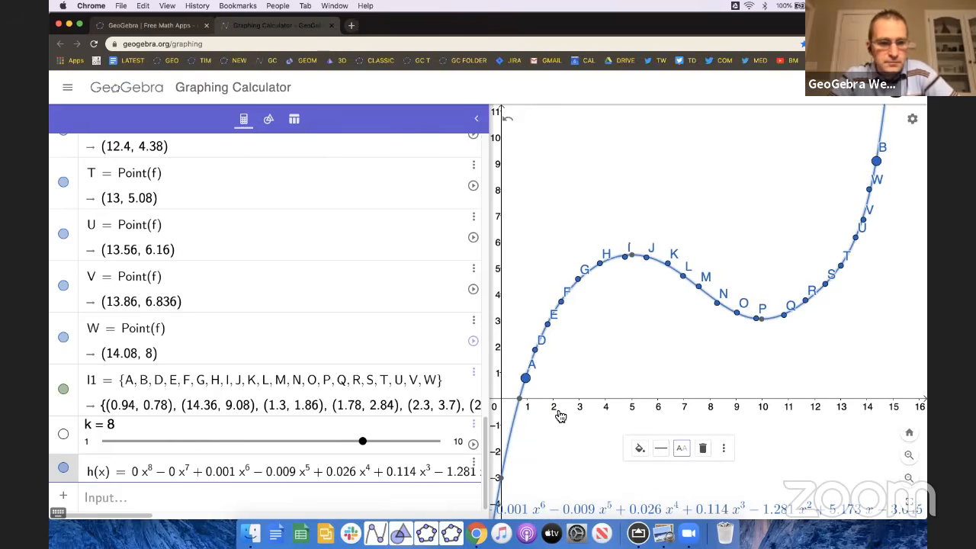
pyautogui.click(359, 497)
# Step: Make the freehand function f visible again in the graph
pyautogui.scroll(10, 345, 472)
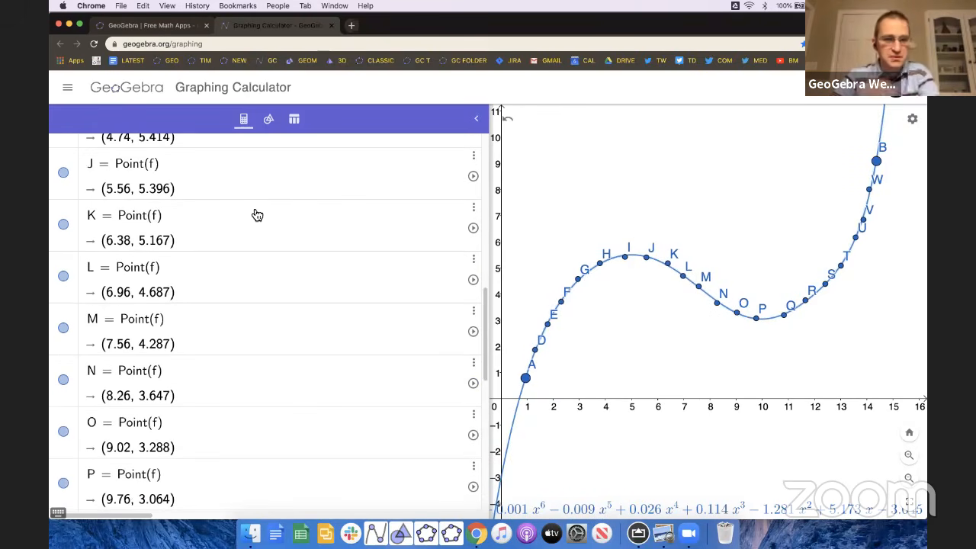
pyautogui.scroll(10, 236, 167)
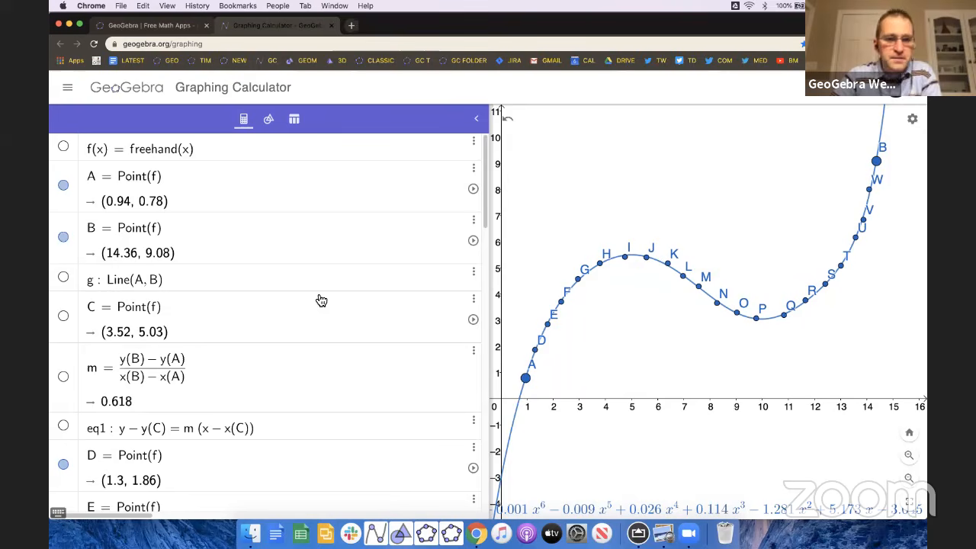
pyautogui.scroll(-10, 321, 300)
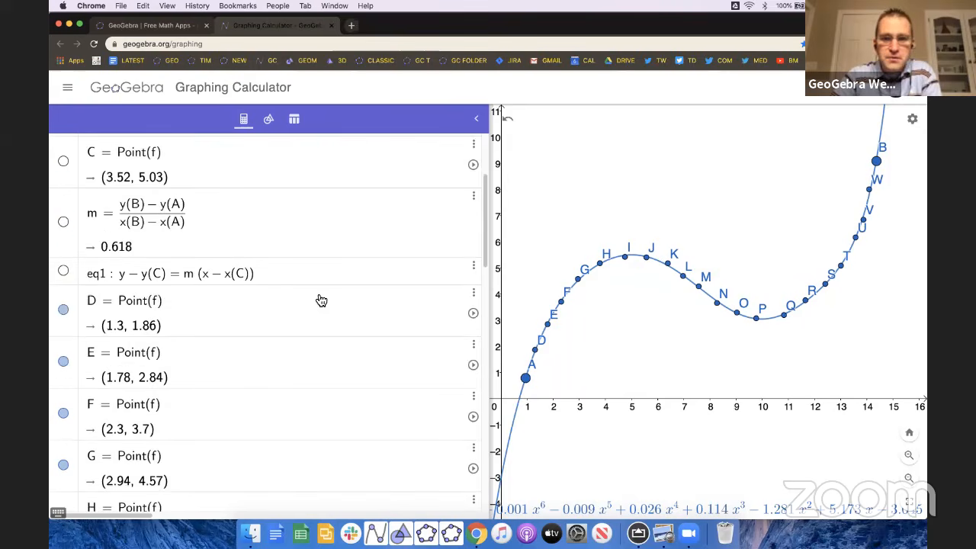
pyautogui.click(269, 122)
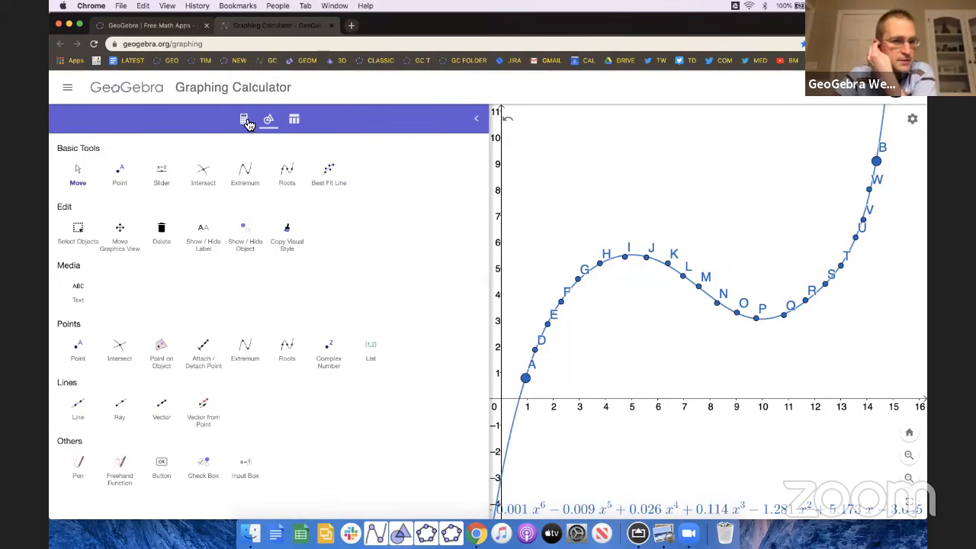
pyautogui.click(244, 120)
pyautogui.scroll(10, 103, 219)
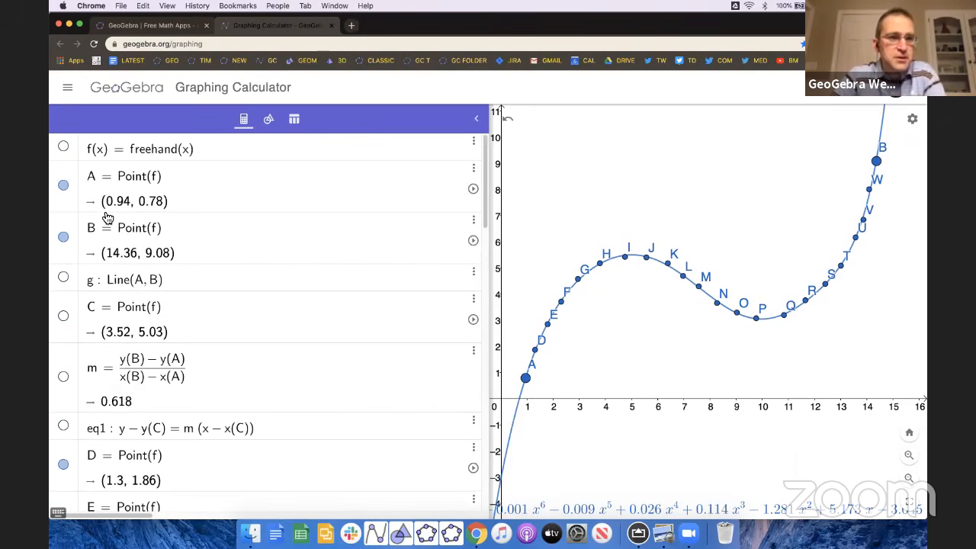
pyautogui.click(64, 146)
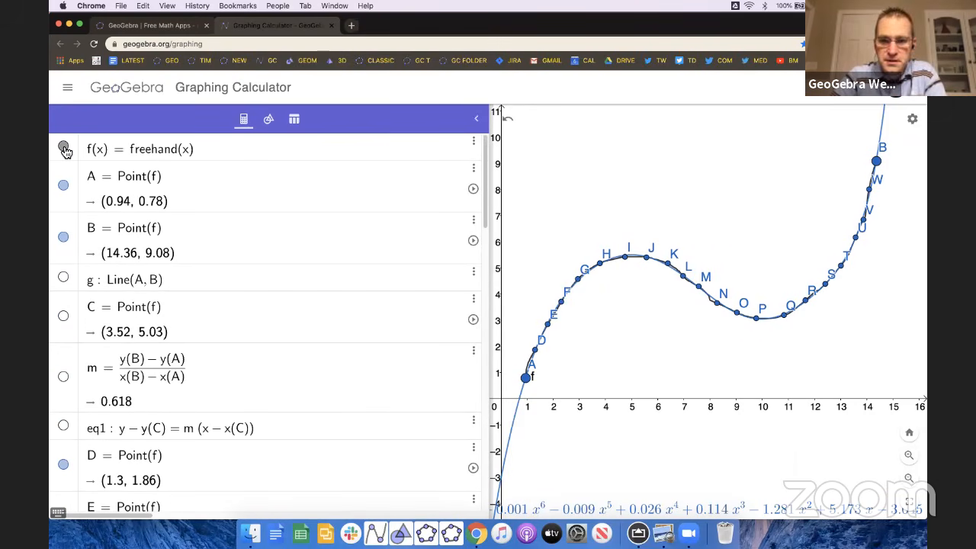
# Step: Increase the line thickness of the freehand function f in its style settings
pyautogui.click(473, 145)
pyautogui.click(491, 212)
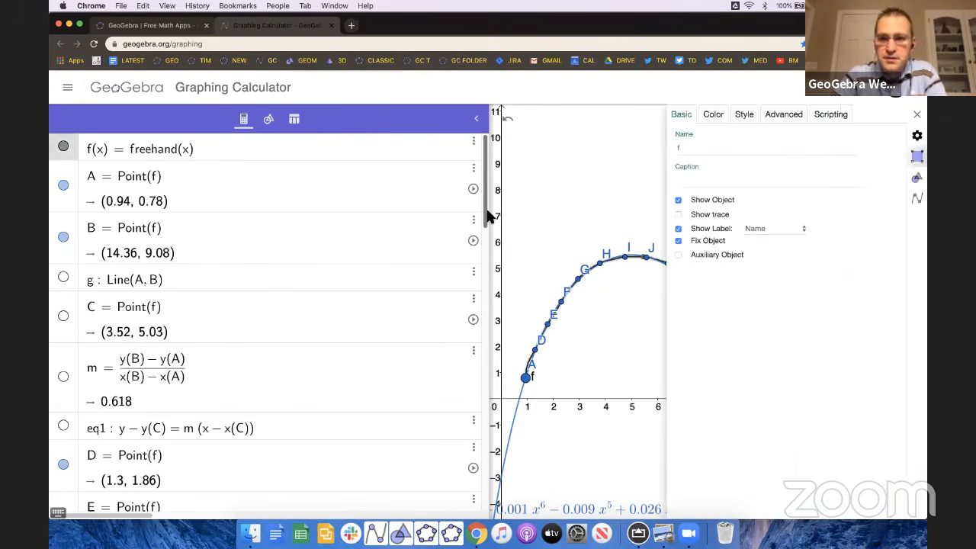
pyautogui.click(742, 114)
pyautogui.moveTo(760, 139); pyautogui.dragTo(798, 140)
pyautogui.click(917, 114)
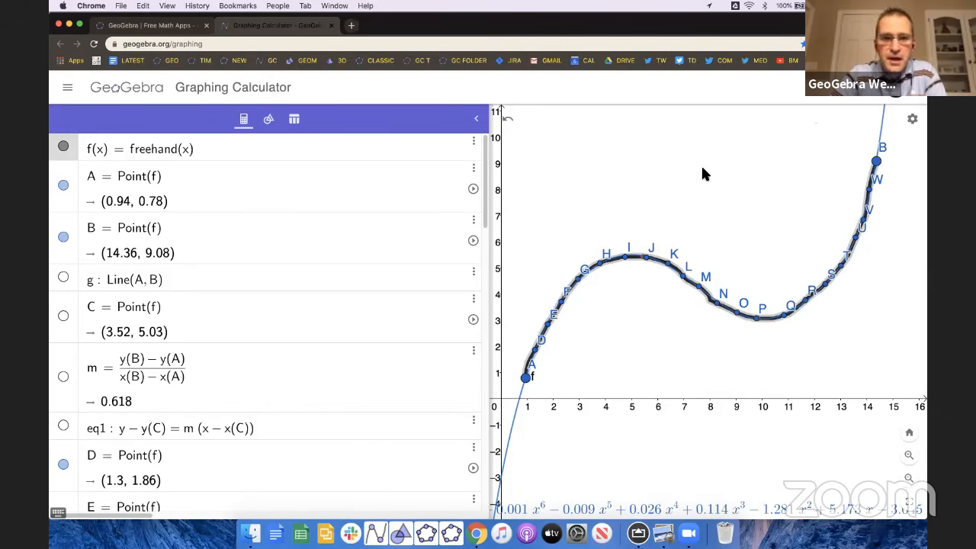
# Step: Create a table of values for f from x = 4 to x = 6 with a step of 0.2
pyautogui.click(475, 145)
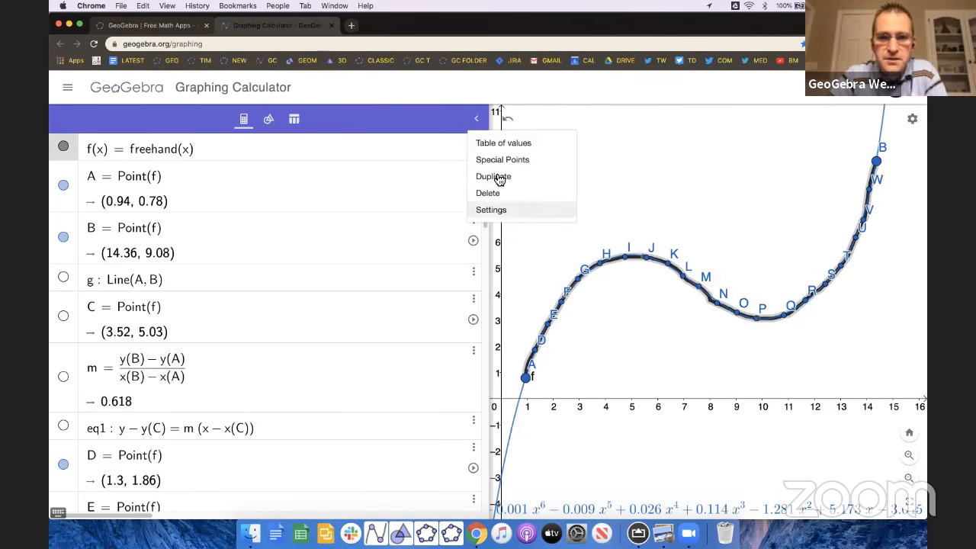
pyautogui.click(496, 143)
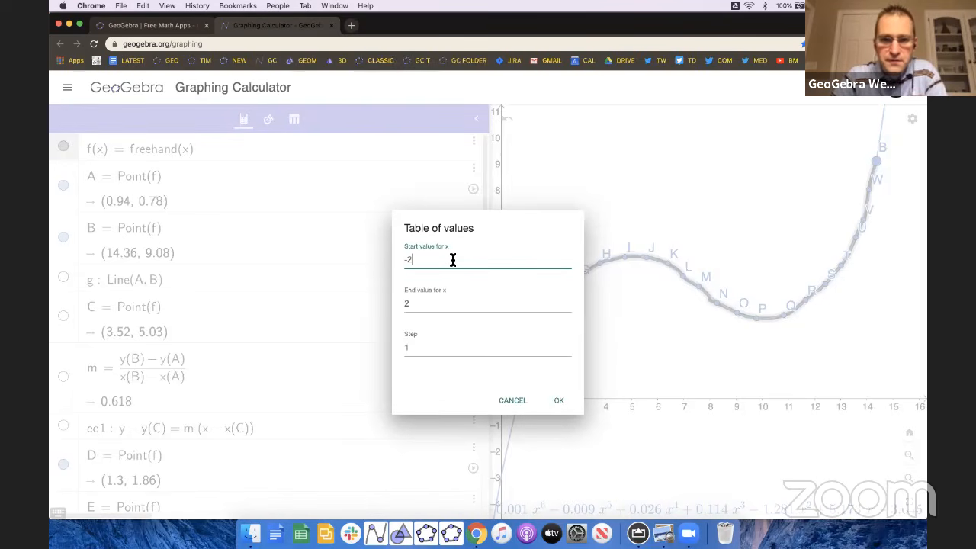
pyautogui.press('BackSpace')
pyautogui.click(442, 306)
pyautogui.press('BackSpace')
pyautogui.click(429, 356)
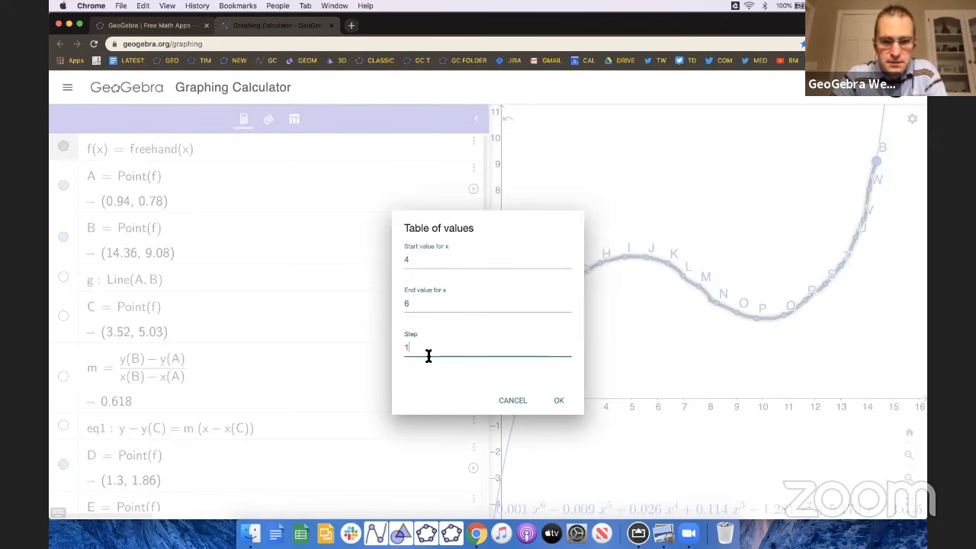
pyautogui.click(561, 398)
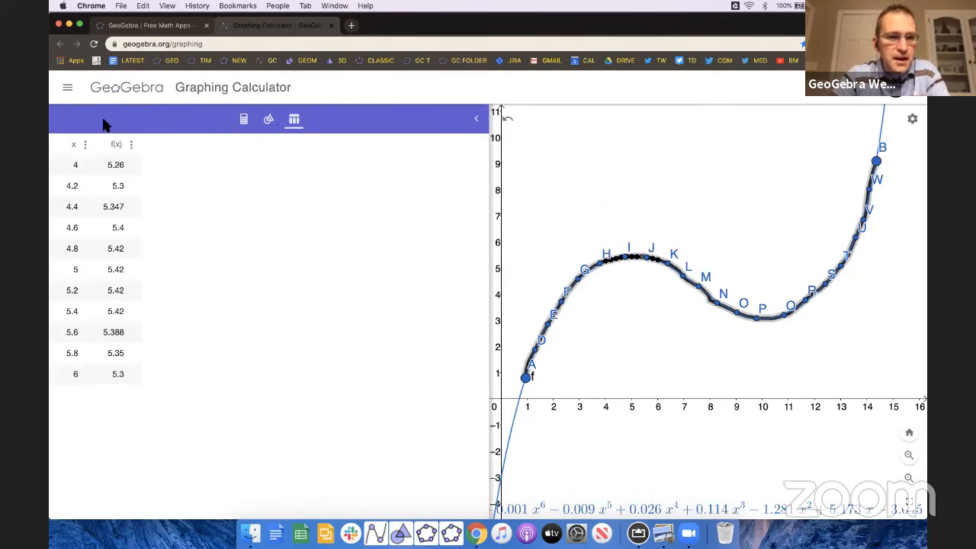
# Step: Return to the algebra view and hide list l1 together with points T, U, V and W
pyautogui.click(244, 119)
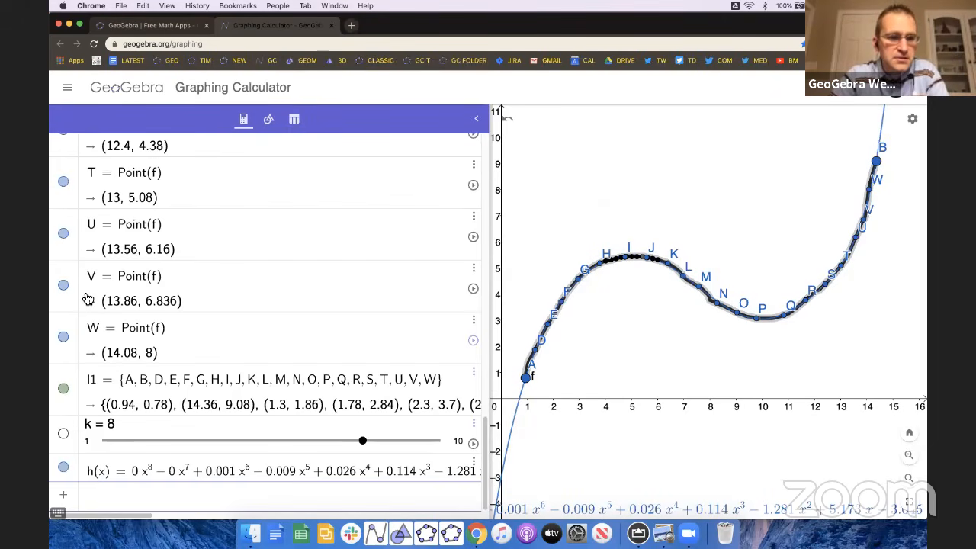
pyautogui.scroll(15, 88, 299)
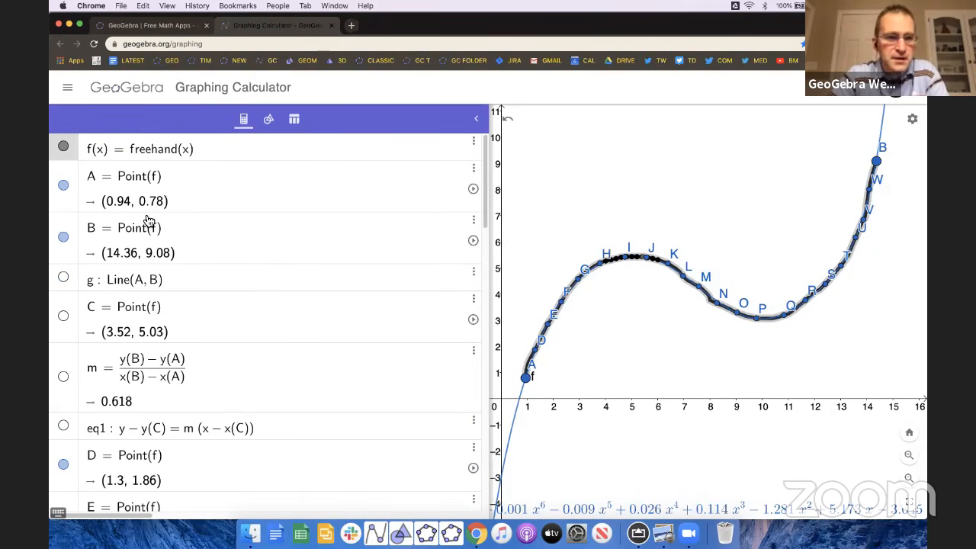
pyautogui.scroll(-15, 74, 357)
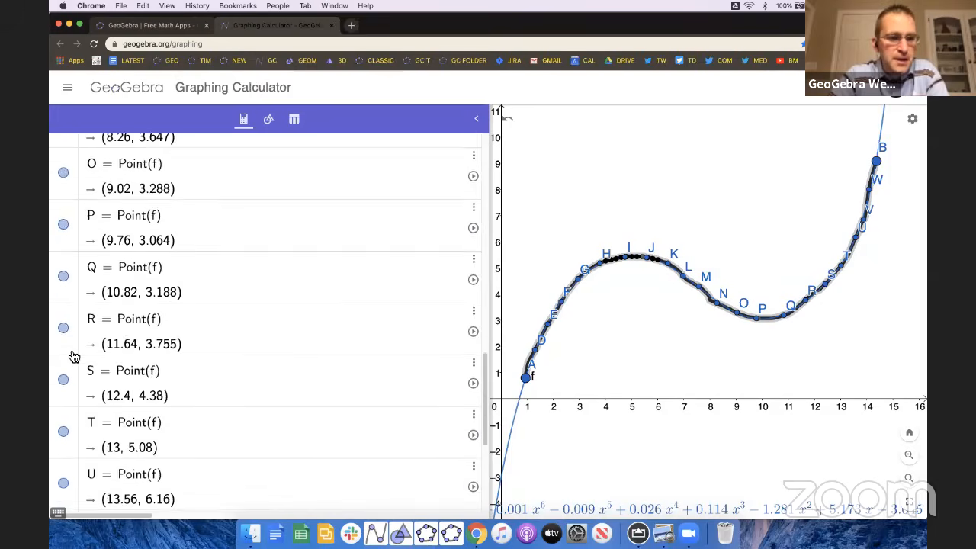
pyautogui.click(65, 389)
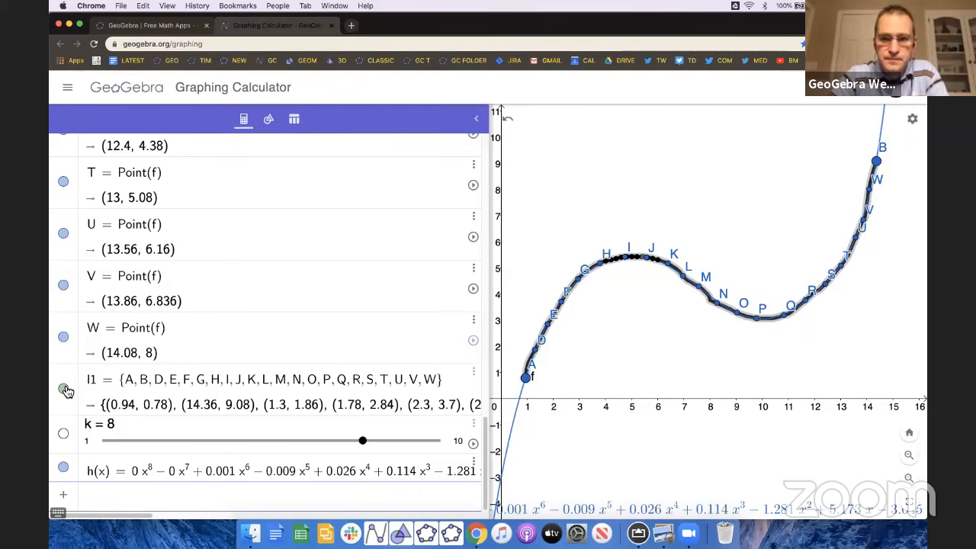
pyautogui.click(65, 286)
pyautogui.click(64, 337)
pyautogui.click(64, 234)
pyautogui.click(66, 183)
# Step: Hide points S, R, Q, P and M as well
pyautogui.scroll(3, 66, 183)
pyautogui.click(64, 230)
pyautogui.click(64, 178)
pyautogui.scroll(2, 67, 181)
pyautogui.click(64, 197)
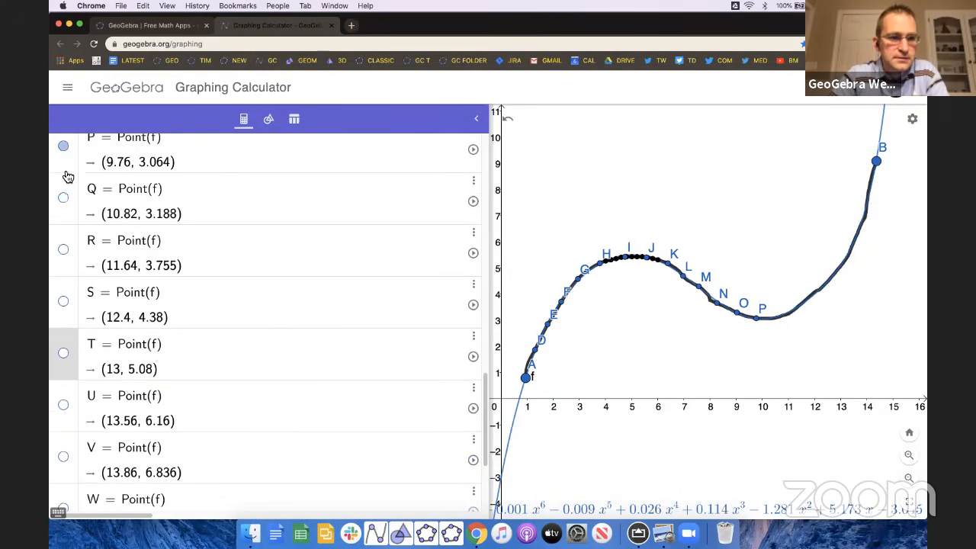
pyautogui.scroll(5, 66, 153)
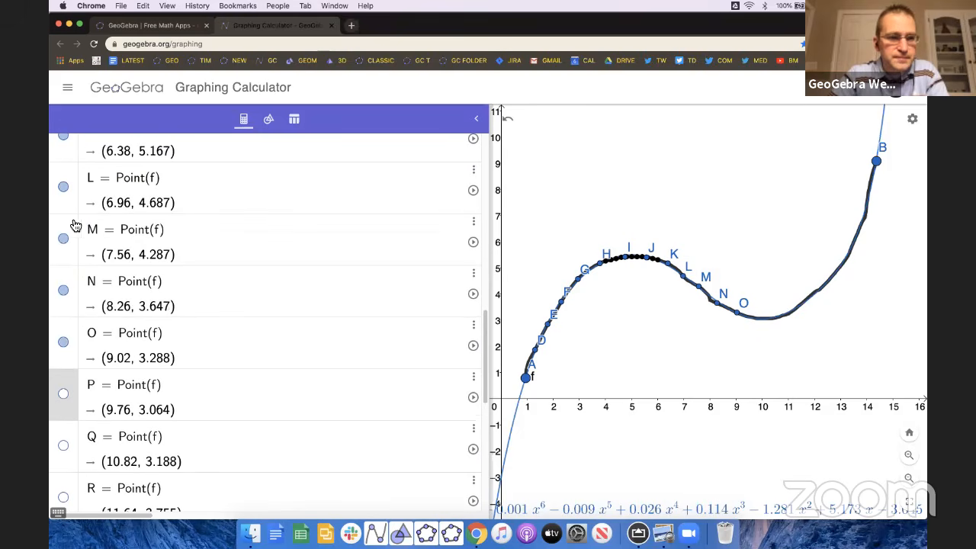
pyautogui.click(64, 239)
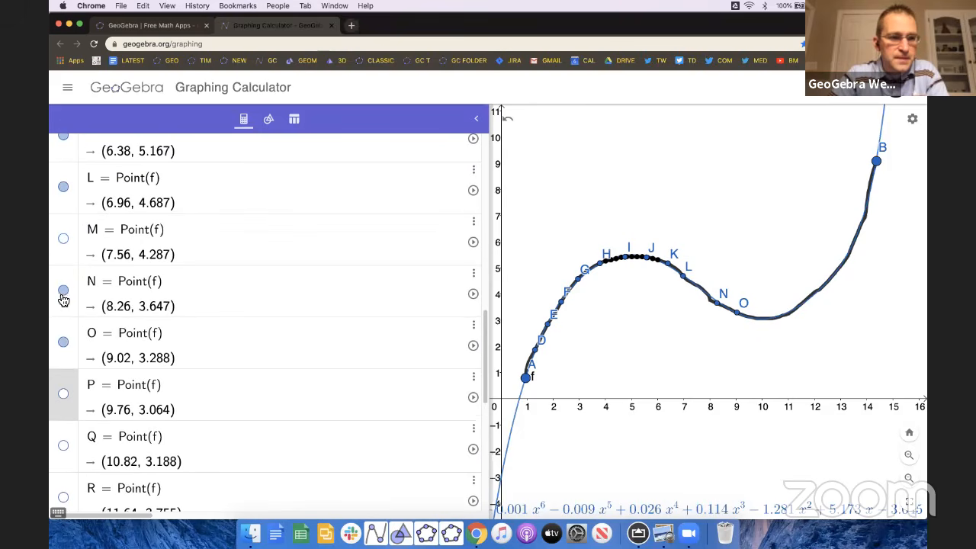
# Step: Reduce the line thickness of the freehand function f to a thin line in its style settings
pyautogui.click(758, 323)
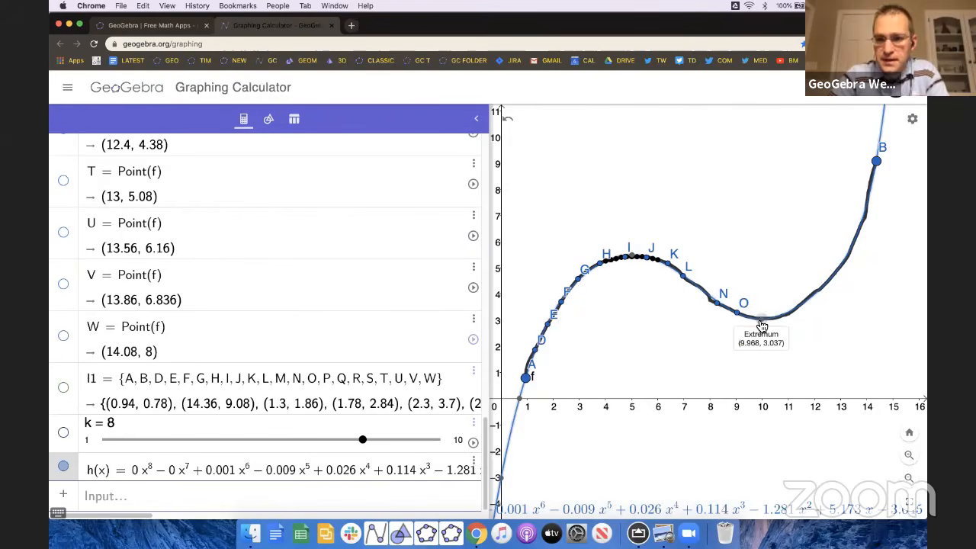
pyautogui.scroll(20, 222, 317)
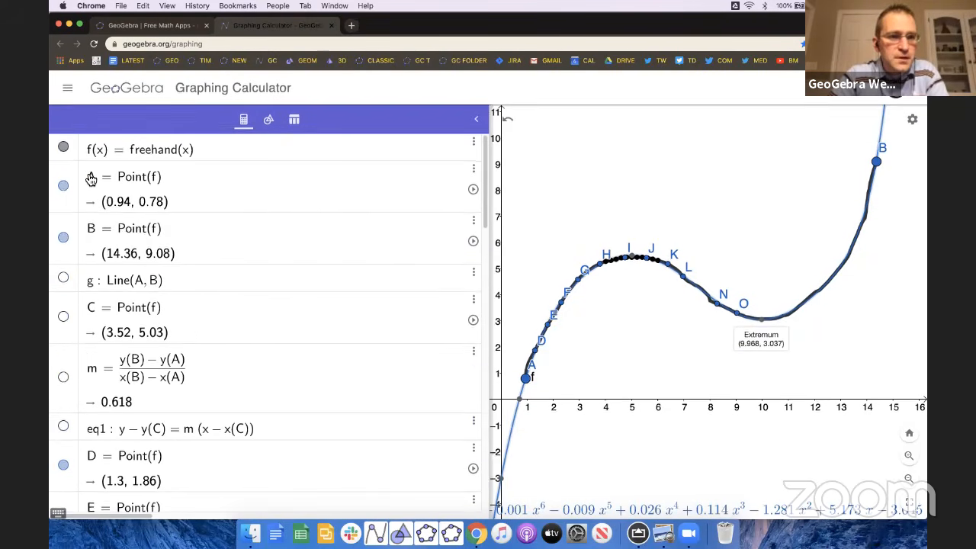
pyautogui.click(67, 155)
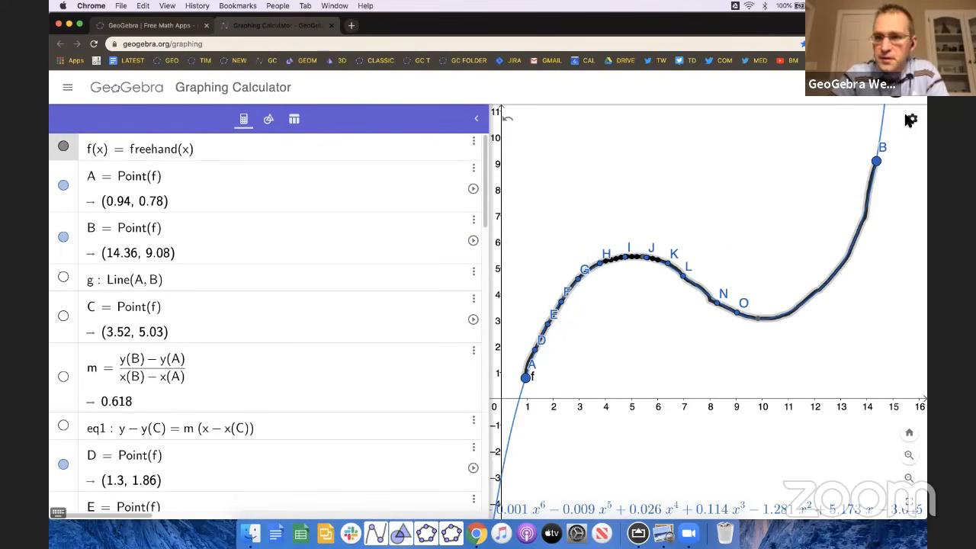
pyautogui.click(474, 142)
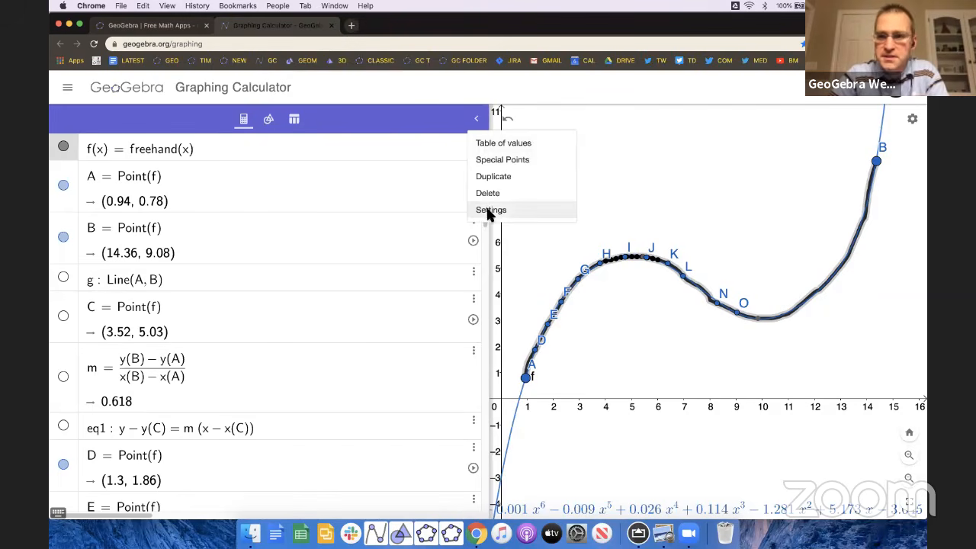
pyautogui.click(491, 210)
pyautogui.click(914, 137)
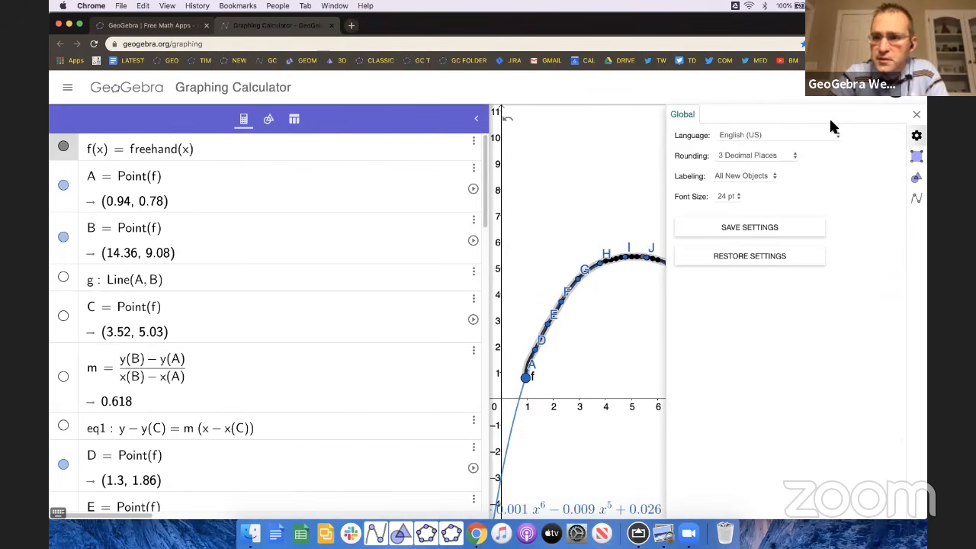
pyautogui.click(473, 145)
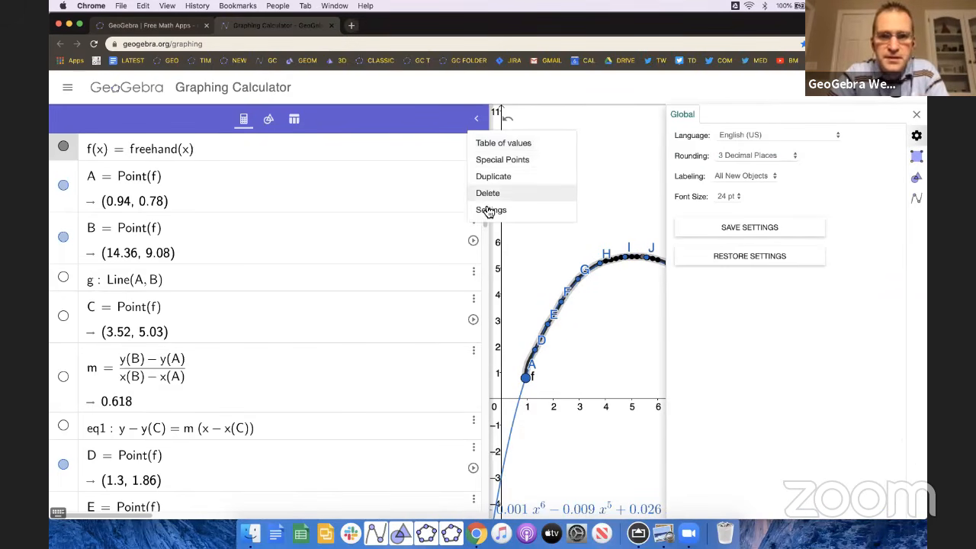
pyautogui.click(489, 209)
pyautogui.click(745, 121)
pyautogui.moveTo(799, 139); pyautogui.dragTo(741, 142)
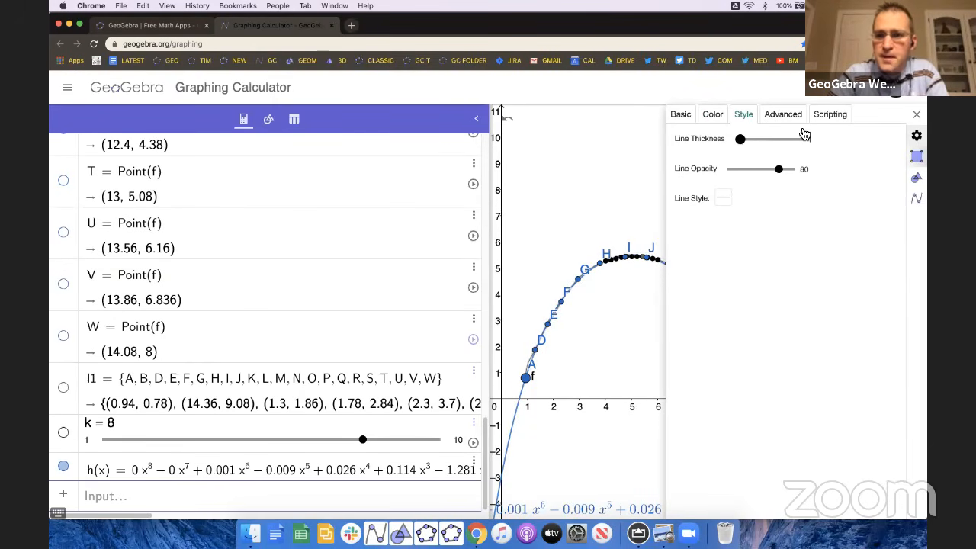
pyautogui.click(916, 113)
# Step: Compare the freehand curve closely with the fitted polynomial h around points G to O, and review the table of values and point list
pyautogui.scroll(5, 658, 270)
pyautogui.moveTo(594, 302)
pyautogui.mouseDown()
pyautogui.moveTo(628, 327)
pyautogui.moveTo(594, 290)
pyautogui.mouseUp()
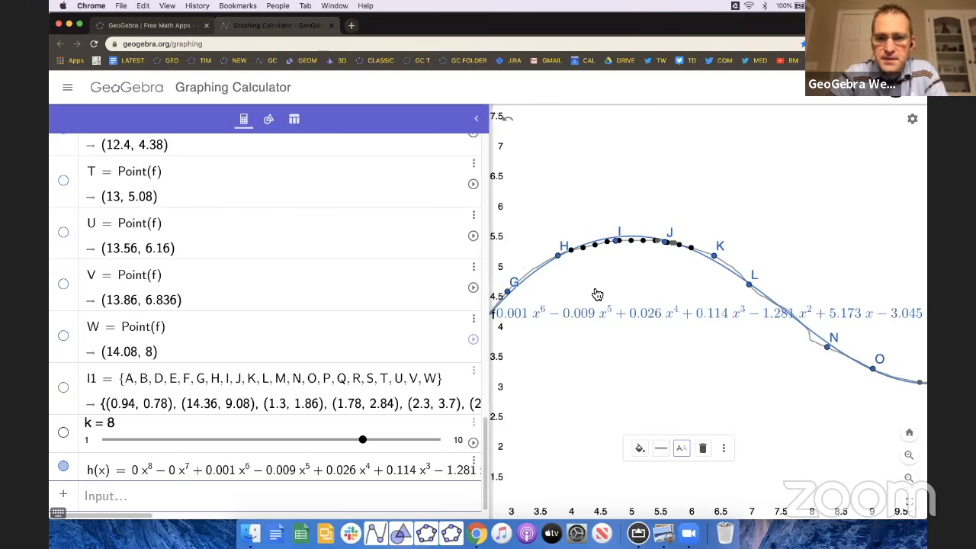
pyautogui.click(269, 120)
pyautogui.click(302, 123)
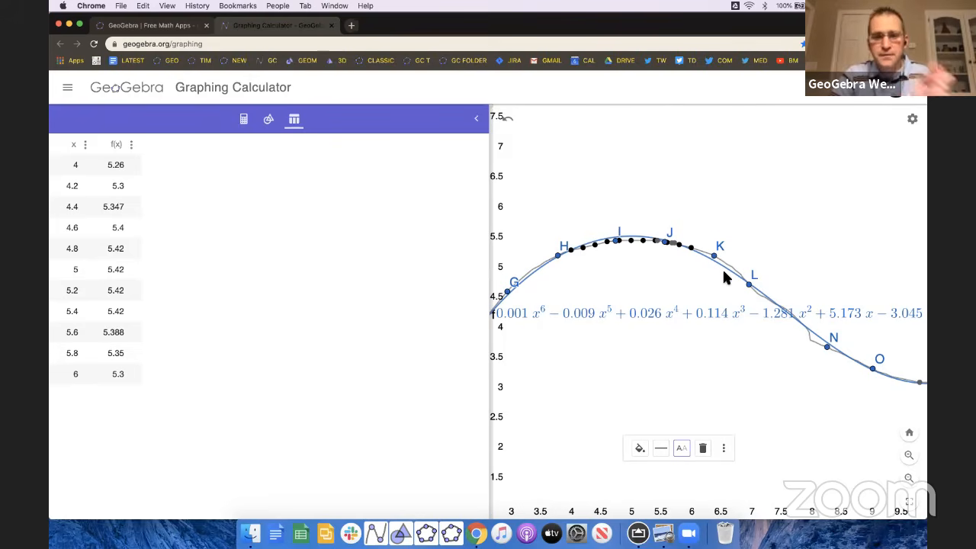
pyautogui.click(243, 120)
pyautogui.scroll(3, 234, 273)
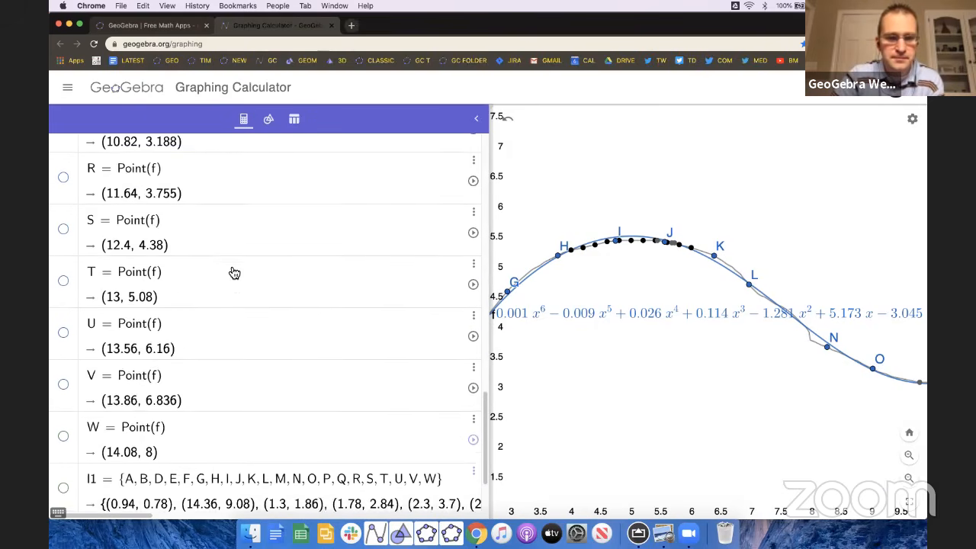
pyautogui.scroll(-2, 234, 273)
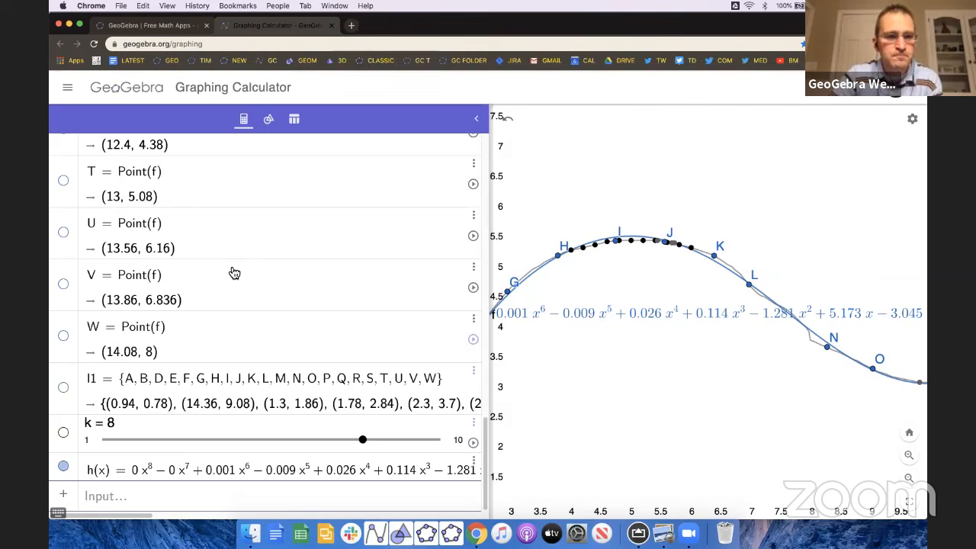
pyautogui.scroll(5, 234, 273)
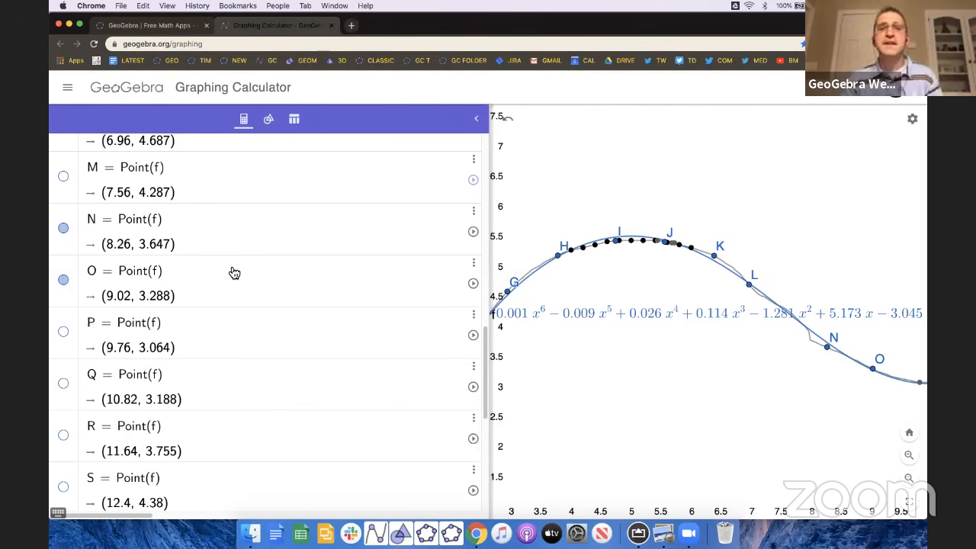
pyautogui.scroll(1, 234, 332)
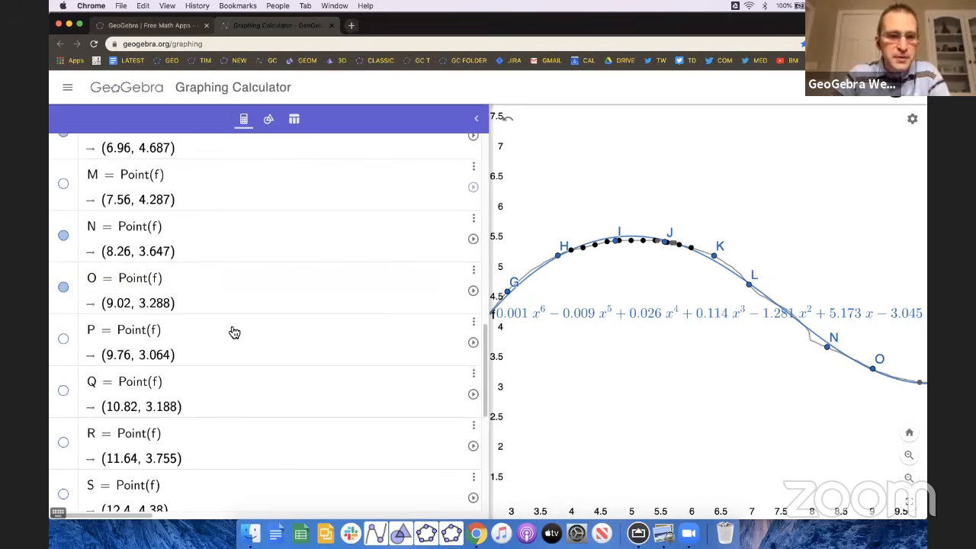
pyautogui.scroll(5, 234, 332)
pyautogui.scroll(-5, 494, 312)
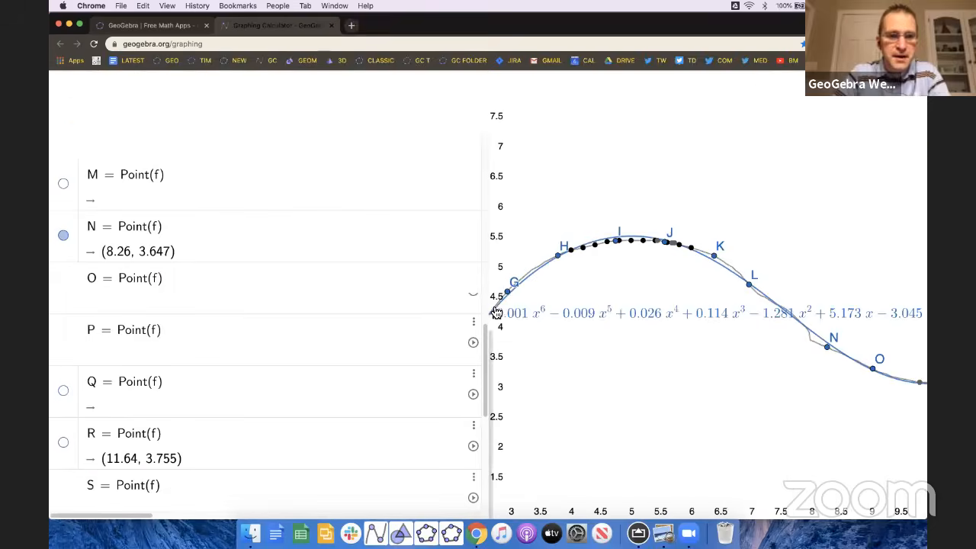
# Step: Show point C on the freehand curve and narrow the algebra view to give the graph more room
pyautogui.scroll(10, 164, 321)
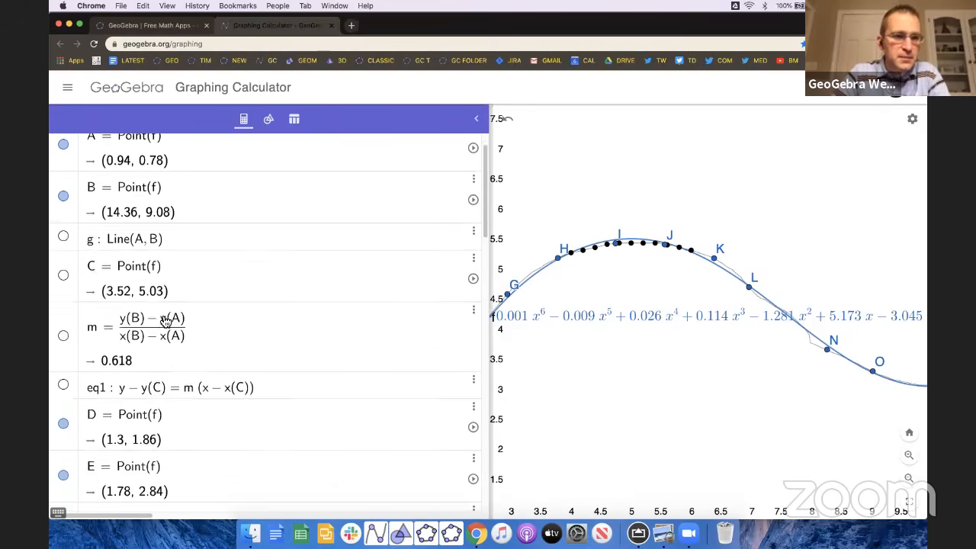
pyautogui.click(63, 317)
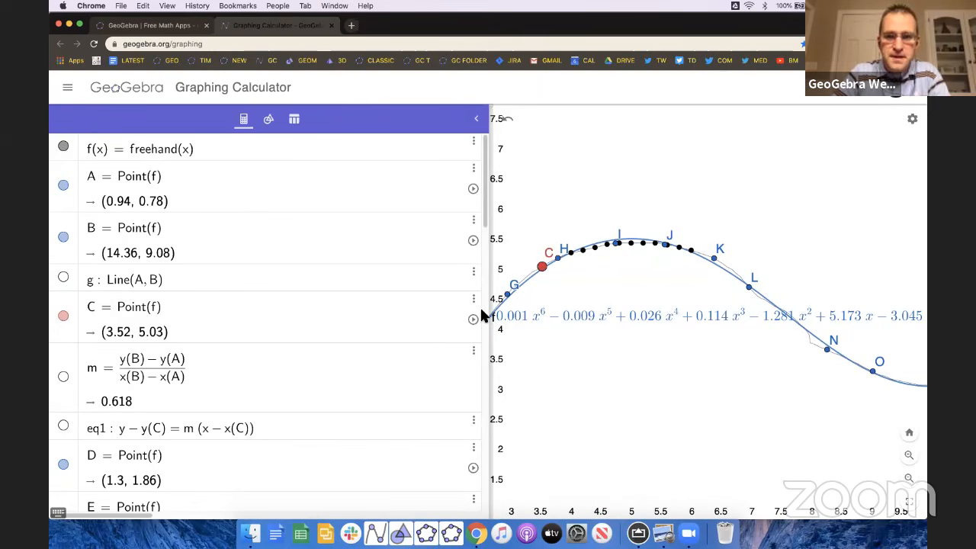
pyautogui.moveTo(495, 286); pyautogui.dragTo(268, 296)
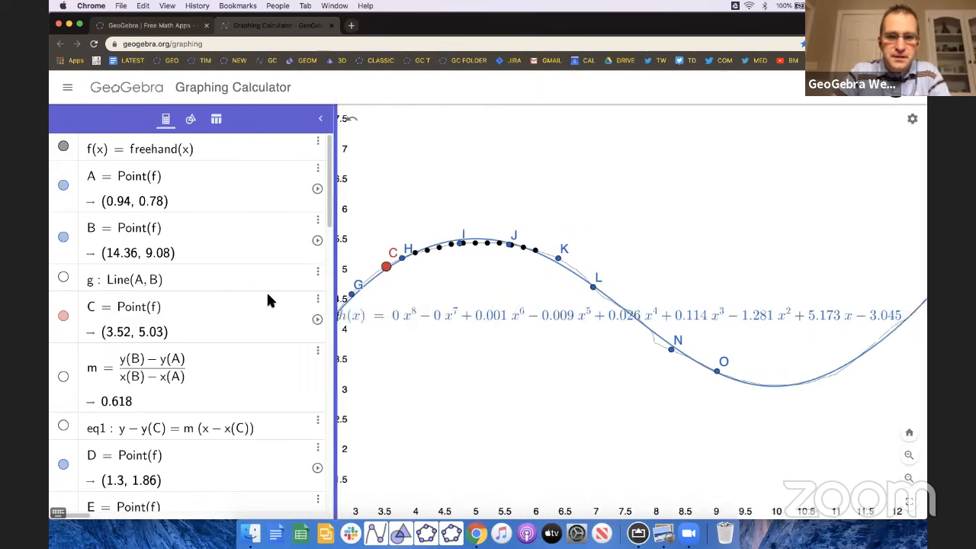
pyautogui.moveTo(504, 349); pyautogui.dragTo(568, 284)
pyautogui.scroll(-2, 559, 347)
pyautogui.moveTo(540, 338); pyautogui.dragTo(543, 360)
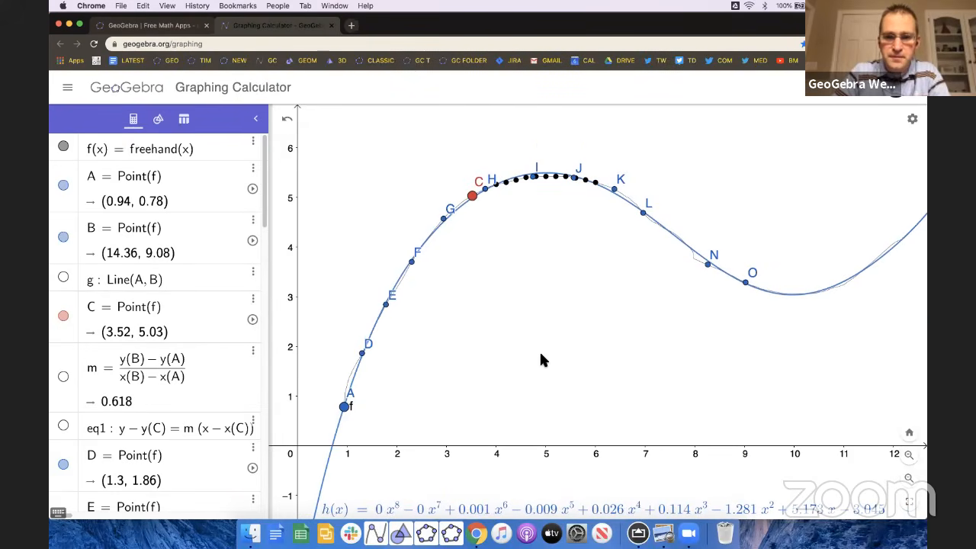
pyautogui.scroll(-2, 541, 358)
pyautogui.scroll(-3, 540, 359)
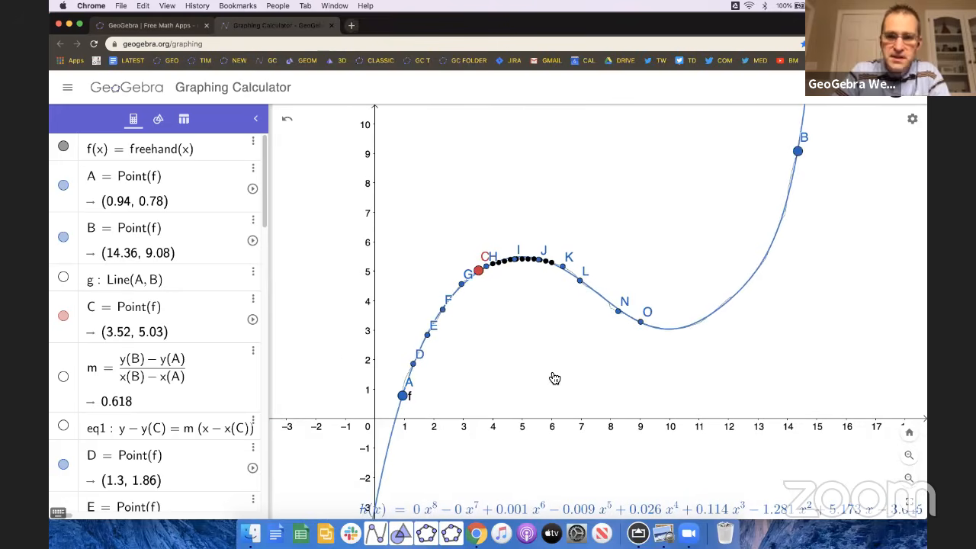
pyautogui.moveTo(554, 377); pyautogui.dragTo(539, 387)
# Step: Hide the plotted points of the f(x) column in the table of values and return to the algebra view
pyautogui.click(184, 119)
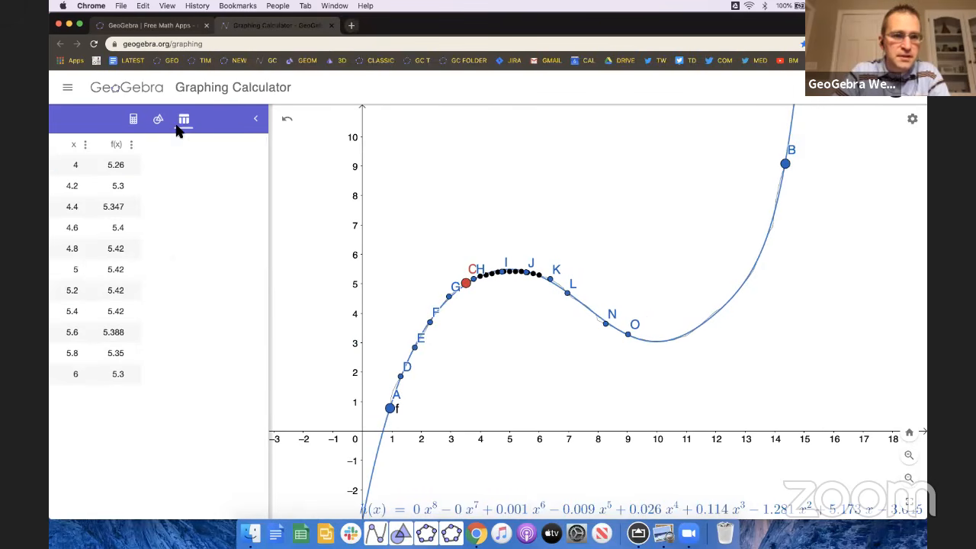
pyautogui.click(134, 146)
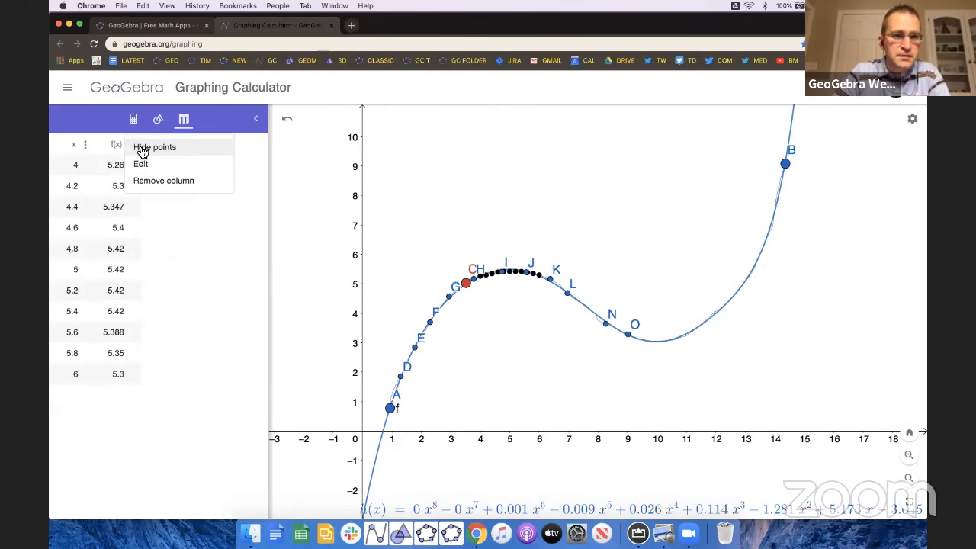
pyautogui.click(143, 147)
pyautogui.click(134, 120)
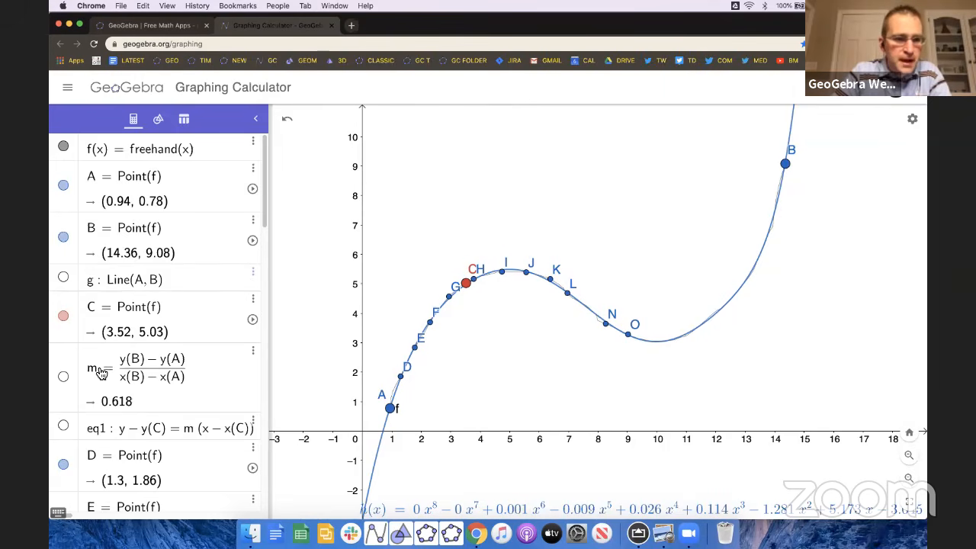
# Step: Hide the fitted polynomial h and set the line thickness of the freehand function f to 5
pyautogui.scroll(-5, 100, 372)
pyautogui.scroll(-15, 100, 372)
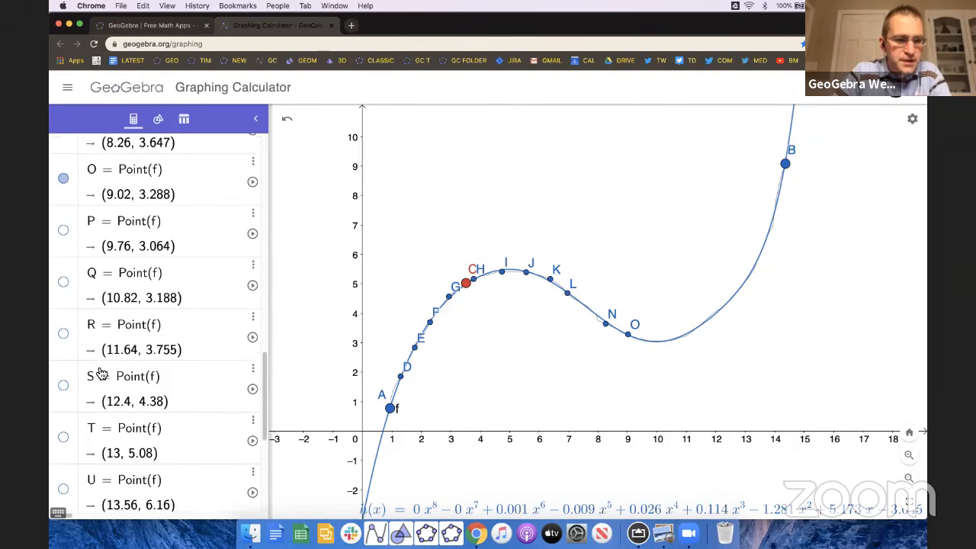
pyautogui.click(64, 467)
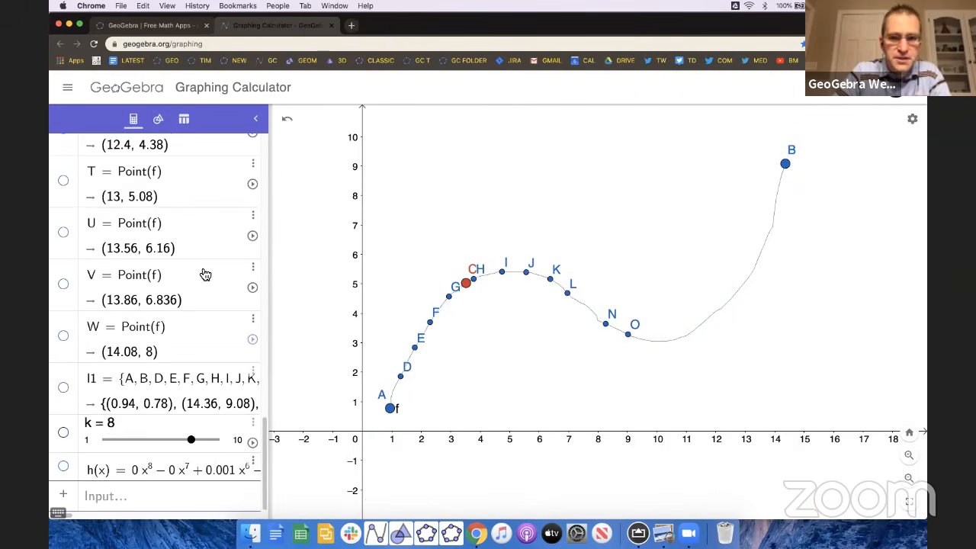
pyautogui.click(667, 347)
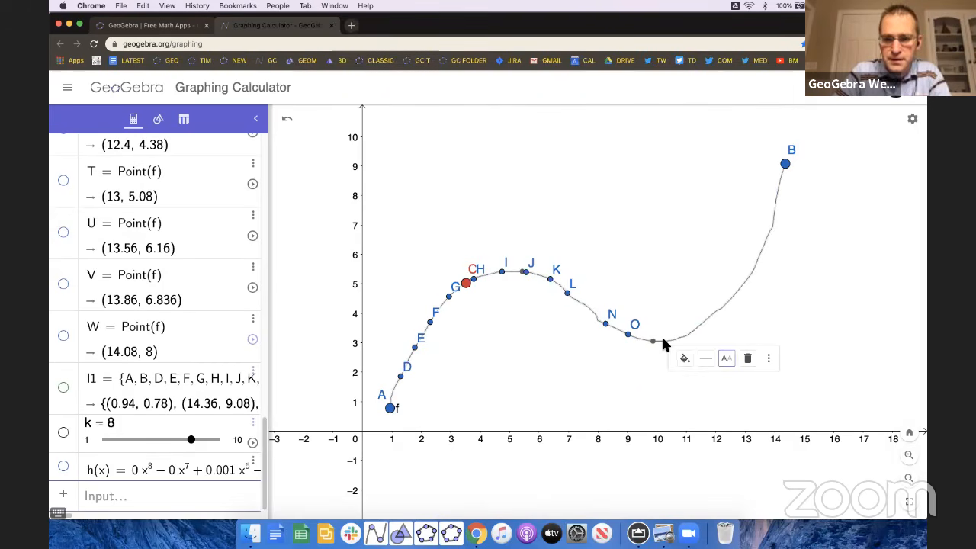
pyautogui.click(705, 357)
pyautogui.moveTo(709, 398); pyautogui.dragTo(729, 398)
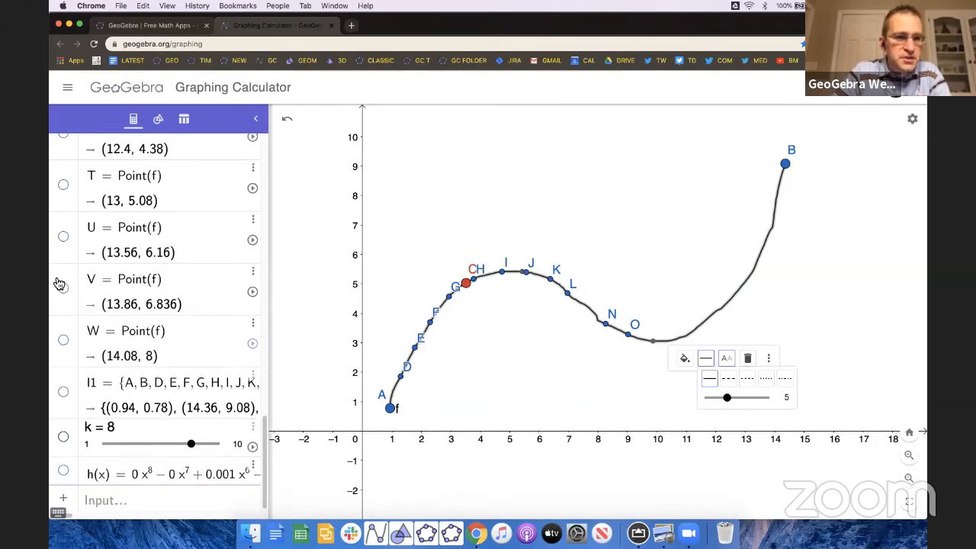
# Step: Show the line eq1 through point C and the secant line g through points A and B
pyautogui.scroll(15, 109, 301)
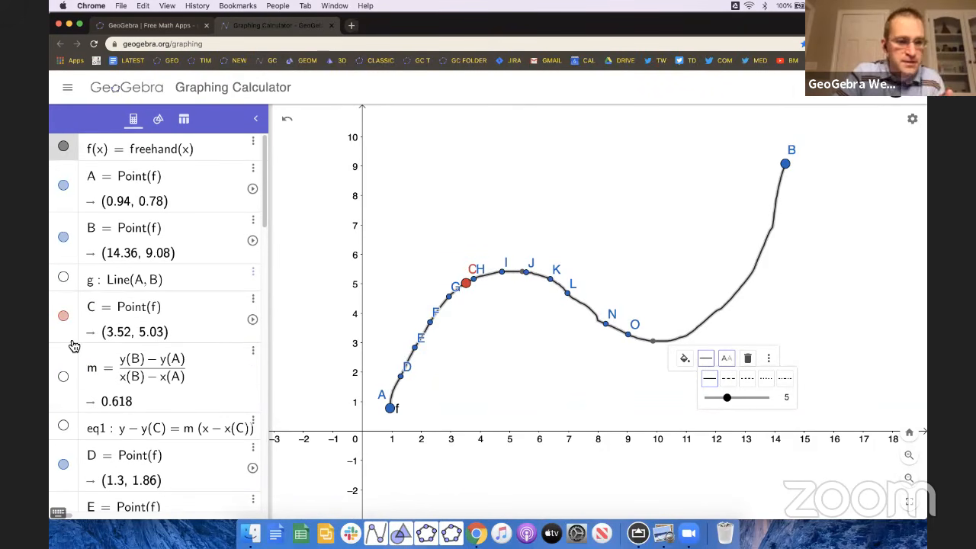
pyautogui.click(68, 379)
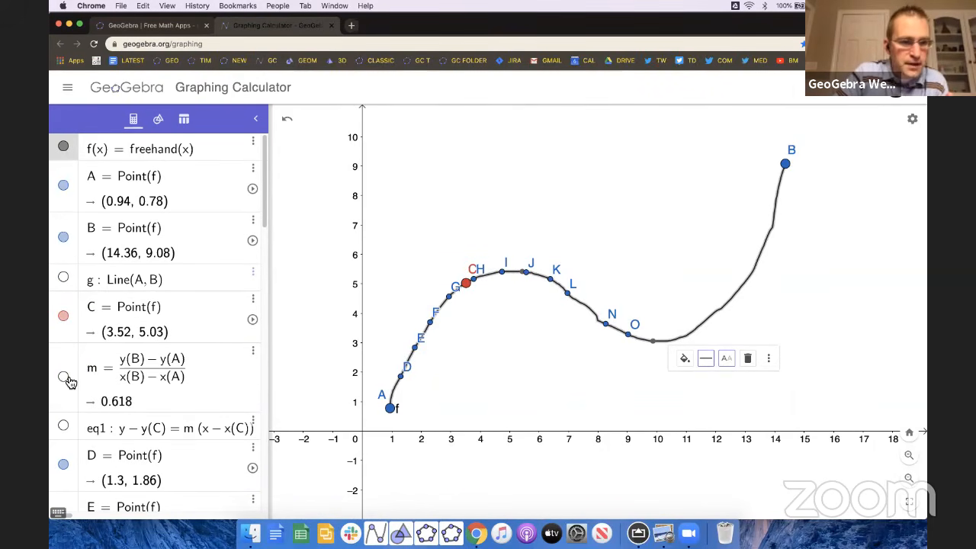
pyautogui.click(65, 427)
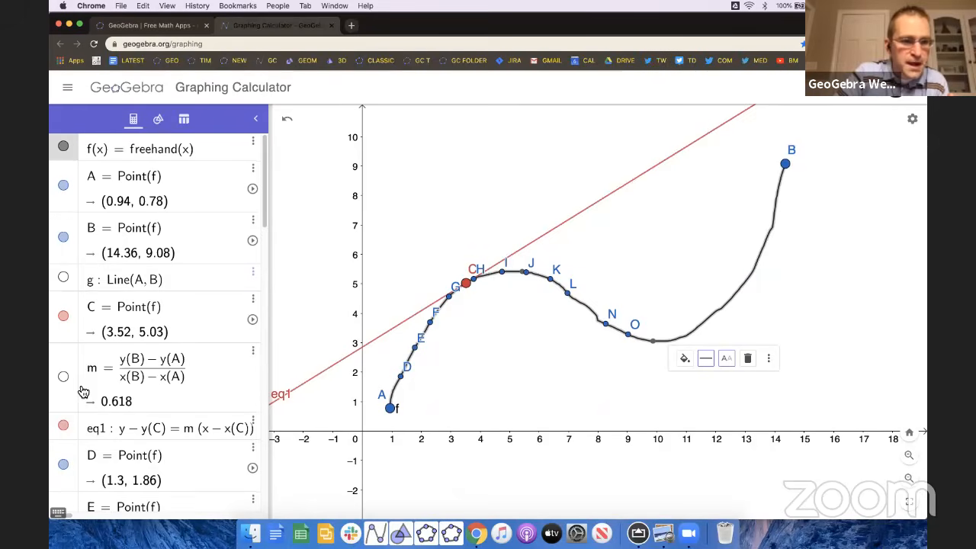
pyautogui.click(64, 279)
pyautogui.click(64, 279)
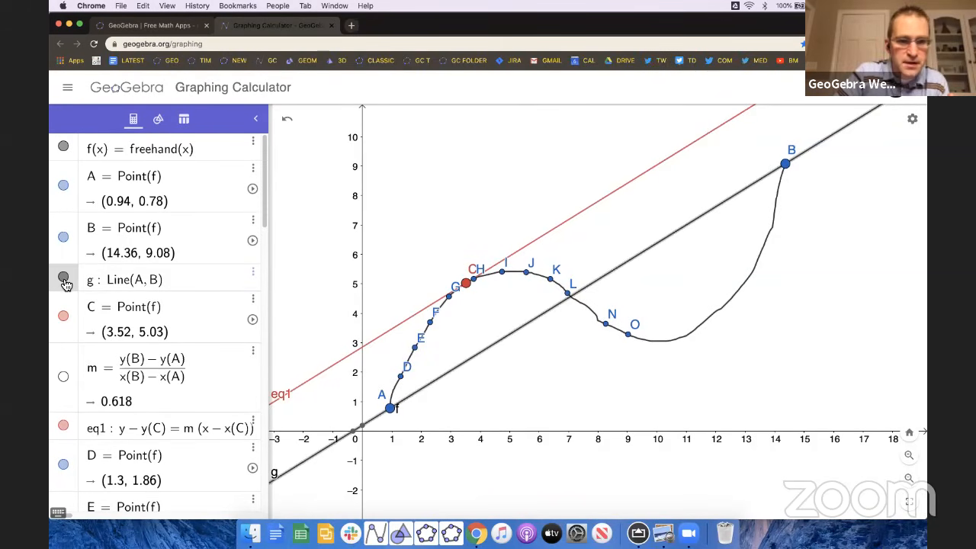
pyautogui.click(506, 398)
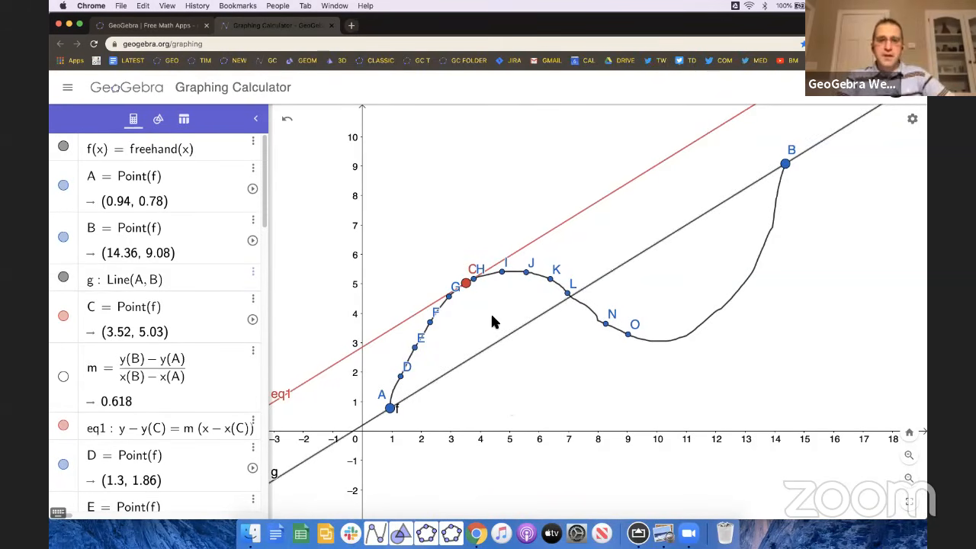
# Step: Enter h' as a new expression to graph the derivative of h, and show h briefly for comparison before hiding it again
pyautogui.scroll(-15, 164, 408)
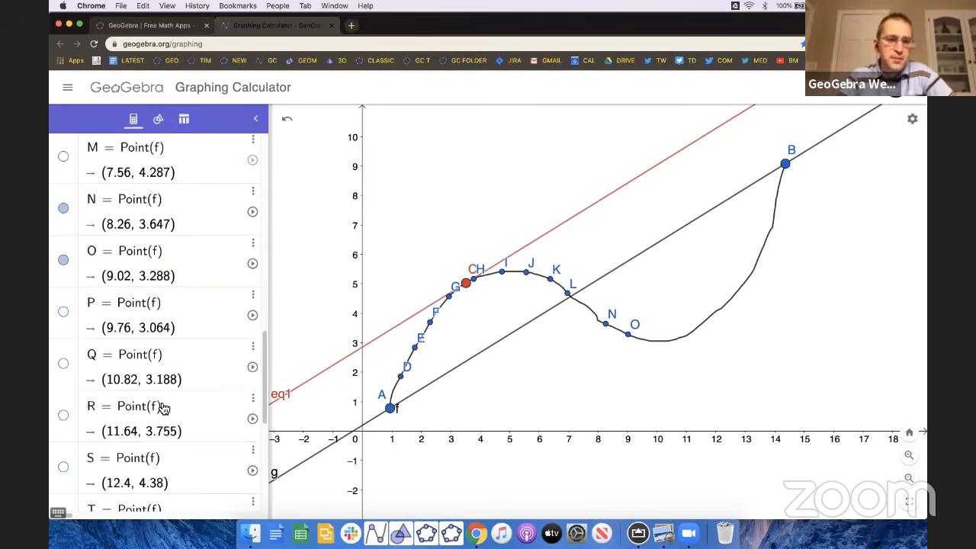
pyautogui.click(129, 505)
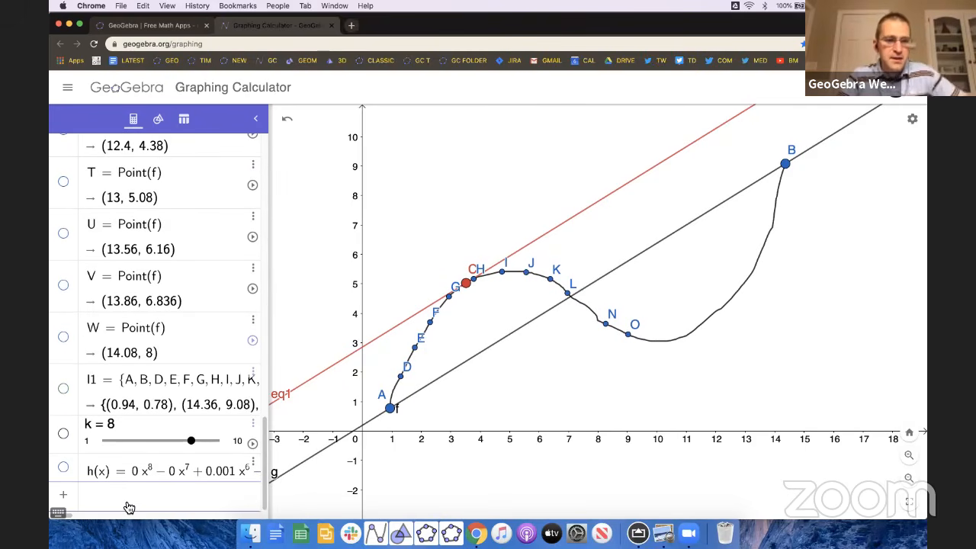
pyautogui.write("h'")
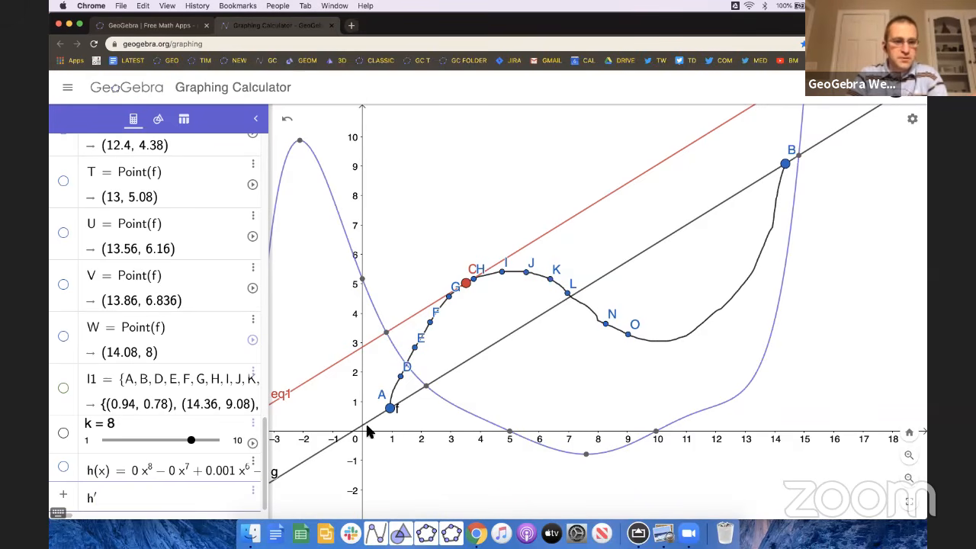
pyautogui.click(63, 469)
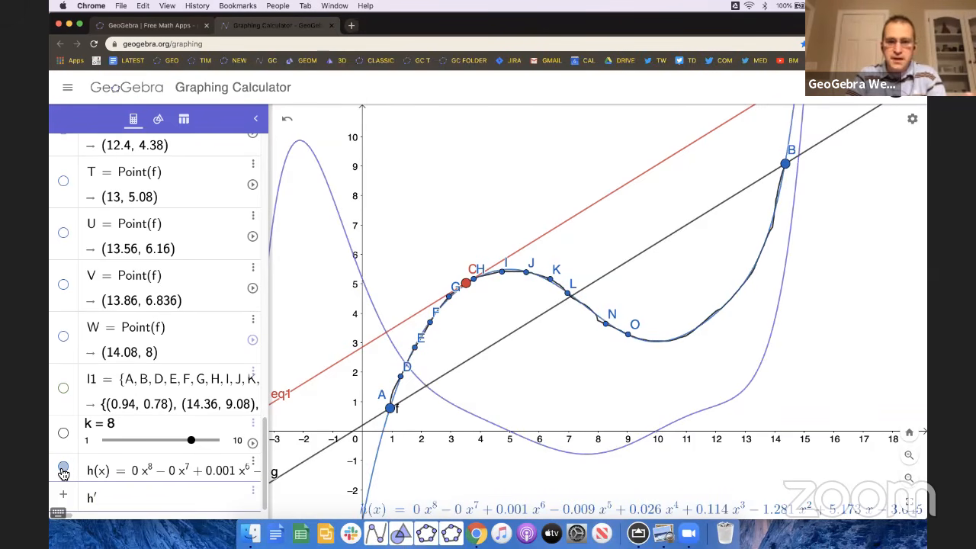
pyautogui.click(64, 468)
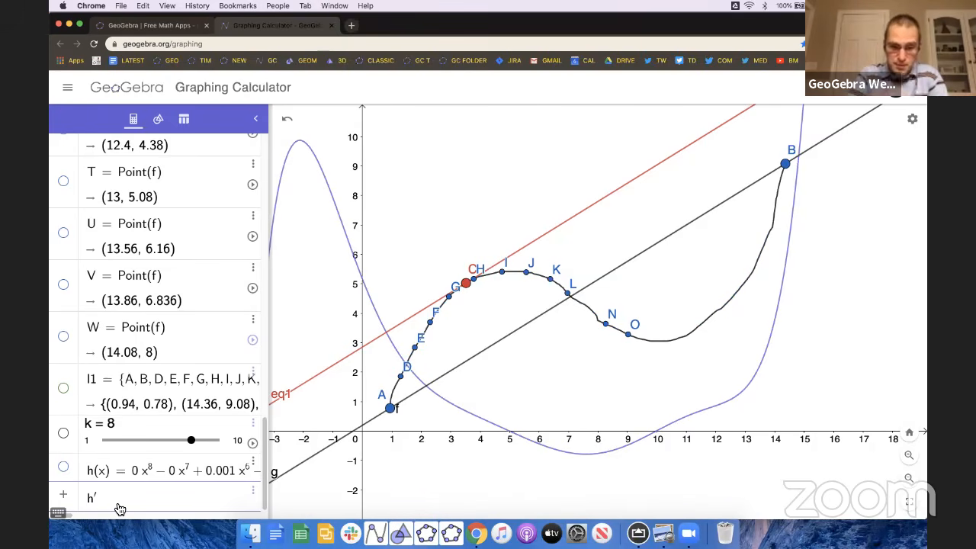
pyautogui.write('x(')
pyautogui.press('BackSpace')
pyautogui.press('BackSpace')
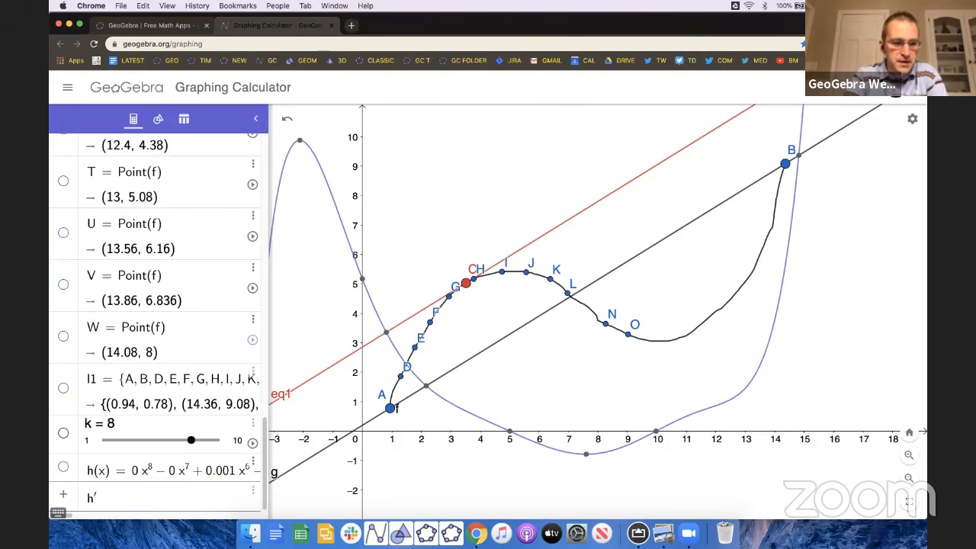
# Step: Evaluate the derivative of h at point C with h′(x(C)) and compare it with the slope m used for line eq1
pyautogui.write('(x(C')
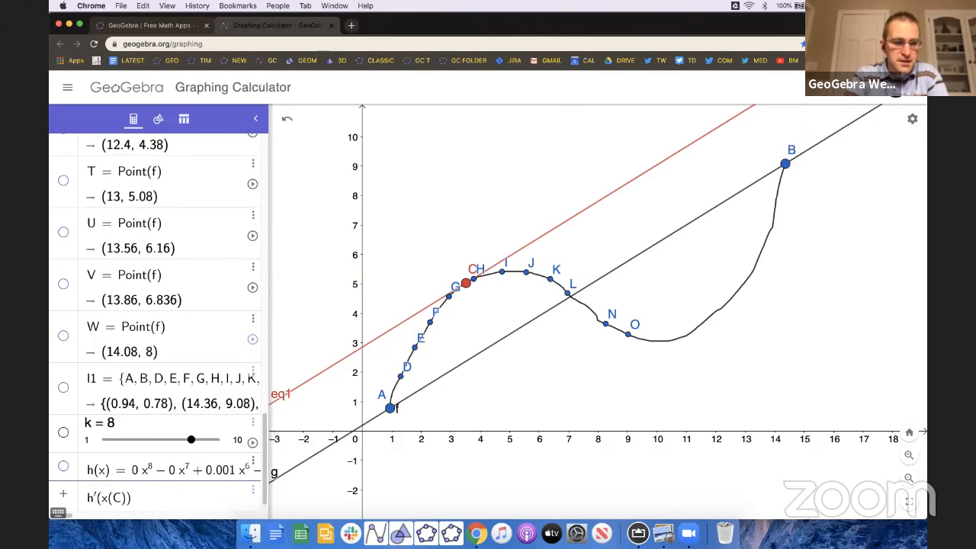
pyautogui.press('Return')
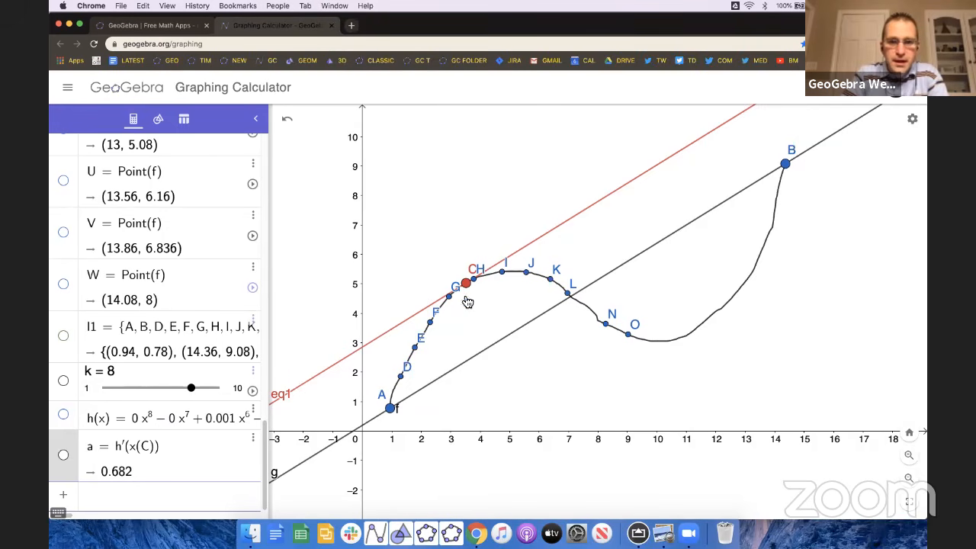
pyautogui.click(512, 256)
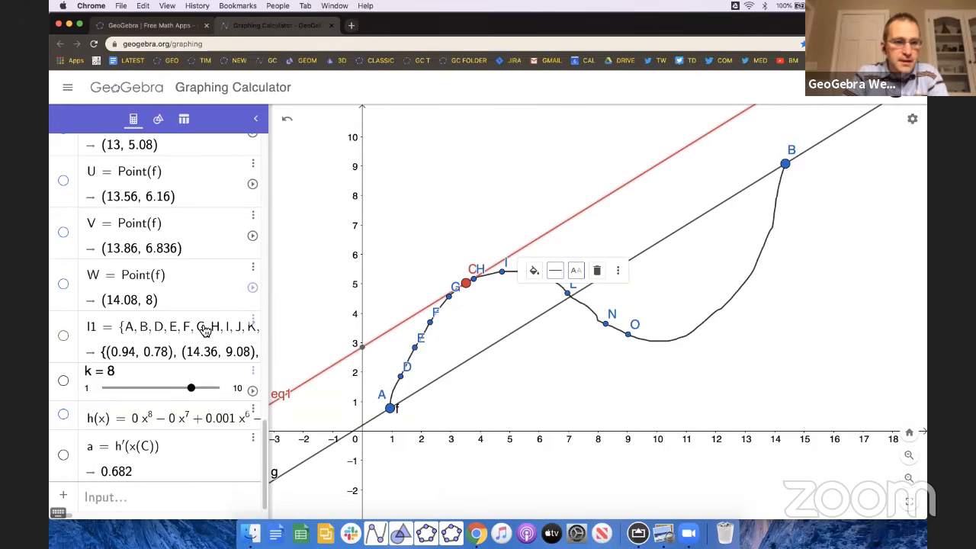
pyautogui.scroll(12, 204, 330)
pyautogui.scroll(8, 205, 330)
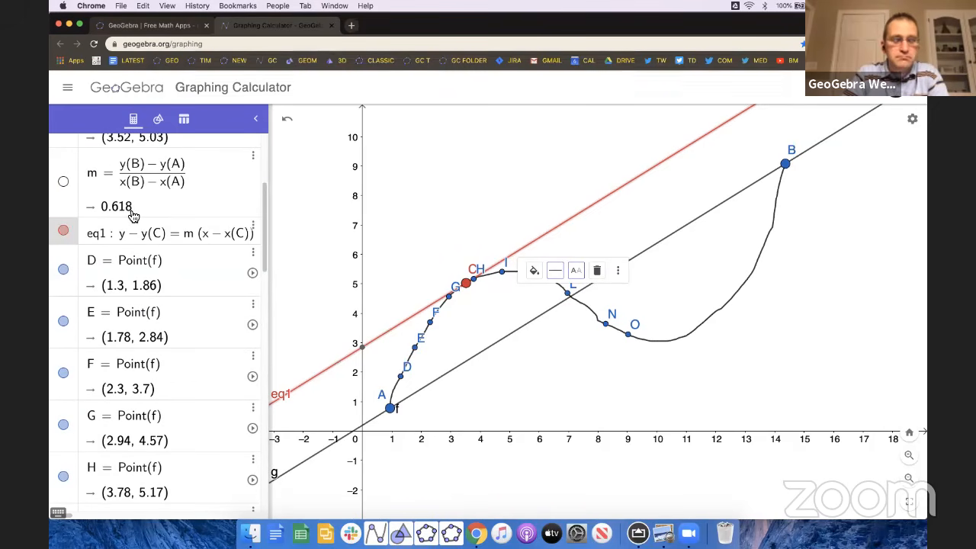
pyautogui.scroll(-10, 144, 221)
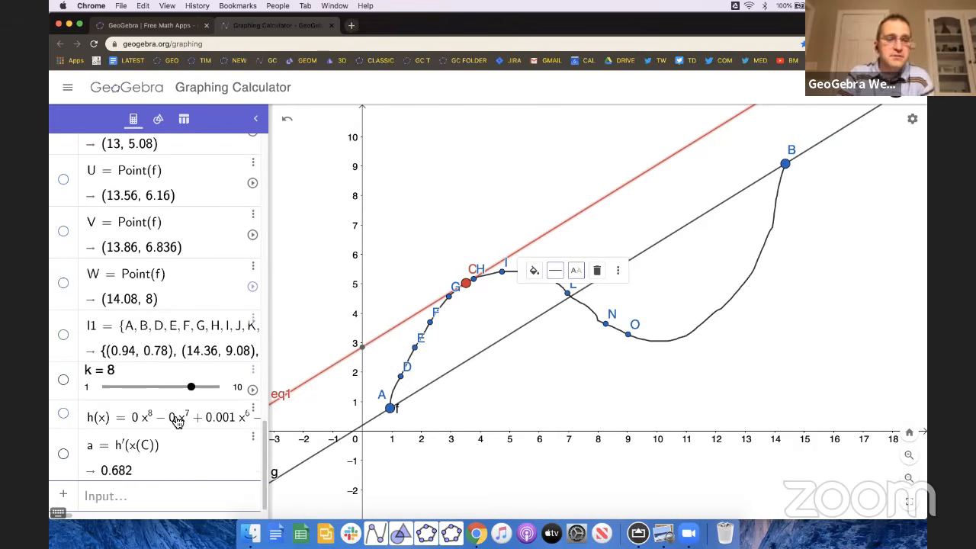
pyautogui.scroll(15, 175, 418)
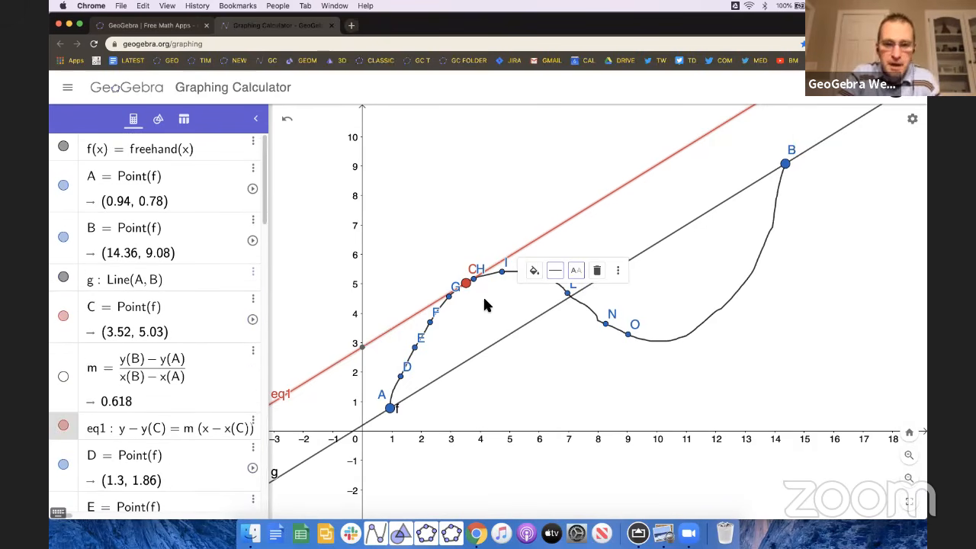
# Step: Move point C along the curve to about (3.66, 5.11), where the derivative of h closely matches slope m
pyautogui.scroll(5, 484, 305)
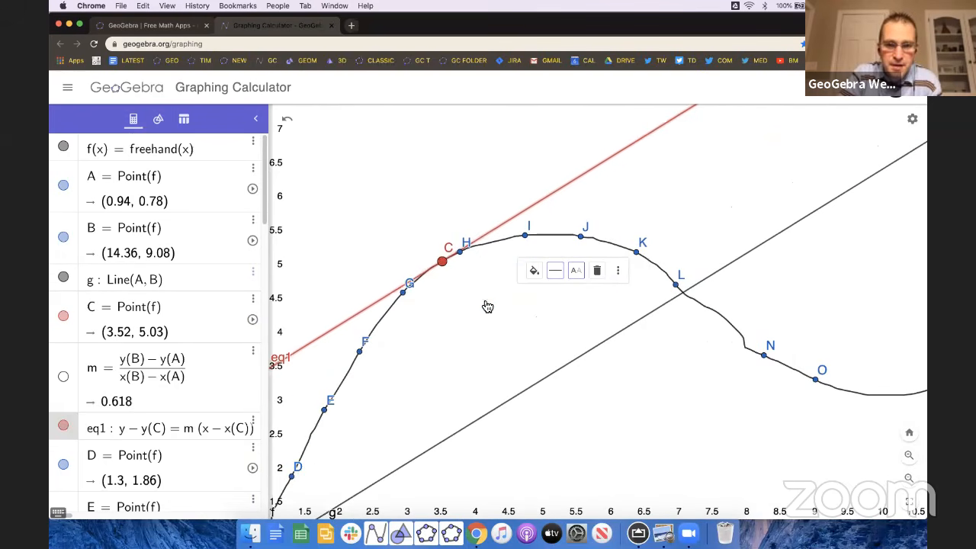
pyautogui.click(487, 307)
pyautogui.moveTo(442, 268)
pyautogui.mouseDown()
pyautogui.moveTo(384, 316)
pyautogui.moveTo(441, 266)
pyautogui.mouseUp()
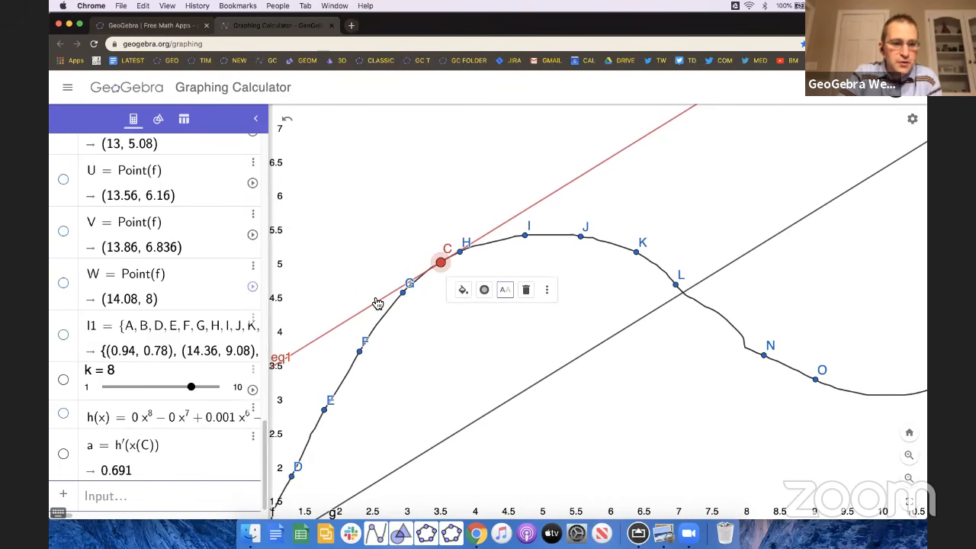
pyautogui.moveTo(443, 267)
pyautogui.mouseDown()
pyautogui.moveTo(461, 264)
pyautogui.moveTo(453, 259)
pyautogui.mouseUp()
pyautogui.click(446, 305)
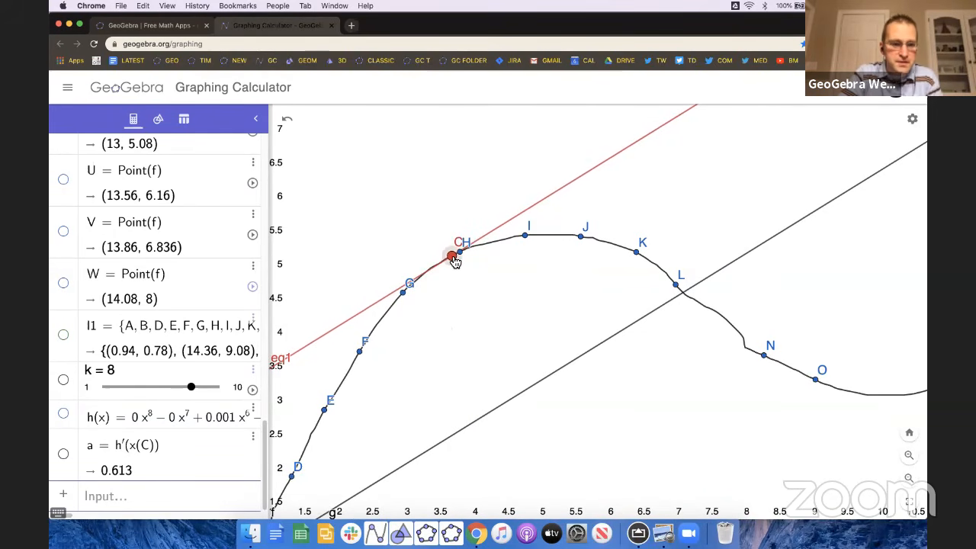
pyautogui.moveTo(455, 262); pyautogui.dragTo(453, 261)
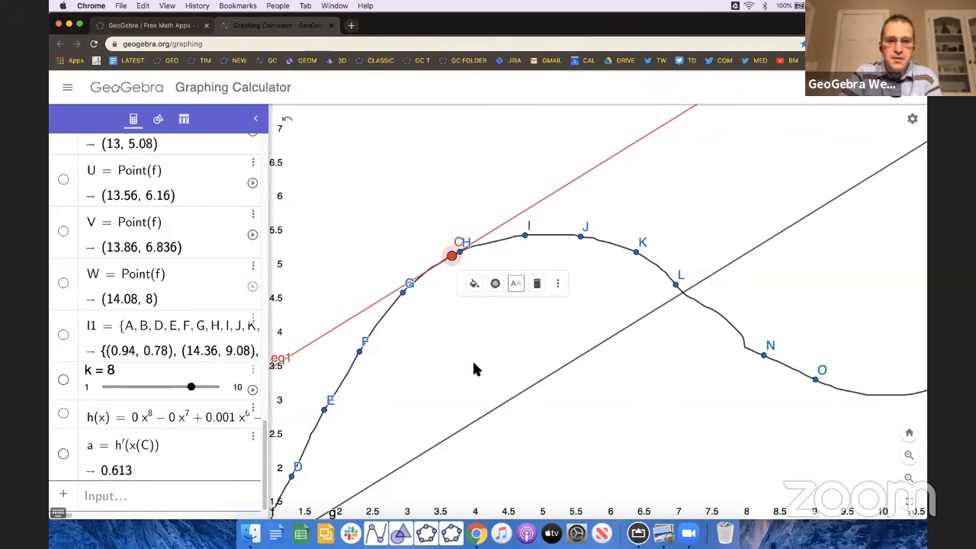
pyautogui.scroll(-10, 478, 372)
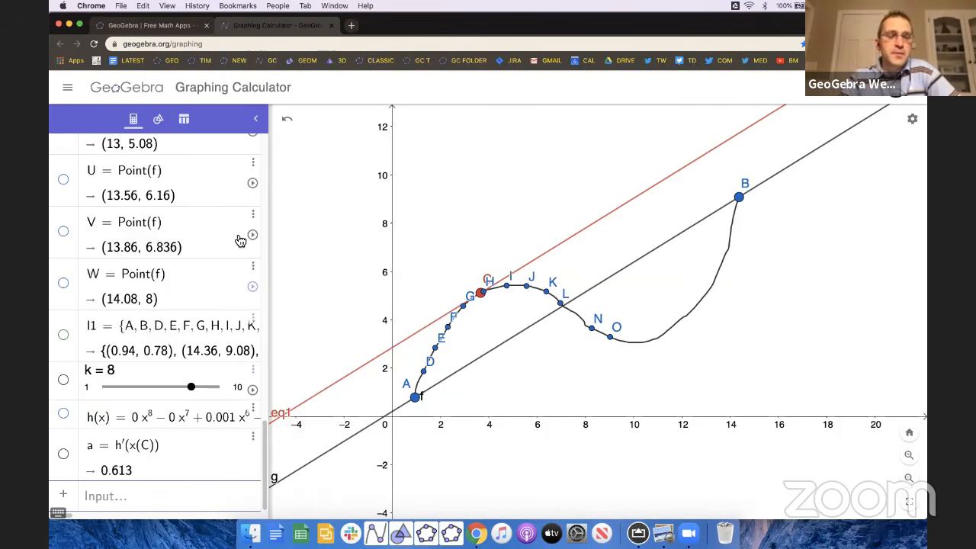
pyautogui.scroll(15, 240, 240)
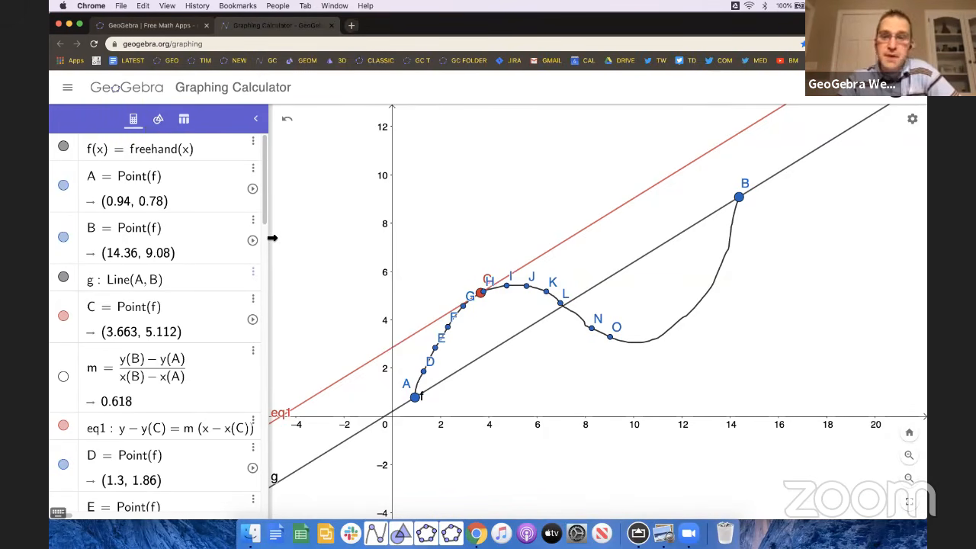
pyautogui.moveTo(328, 238); pyautogui.dragTo(314, 232)
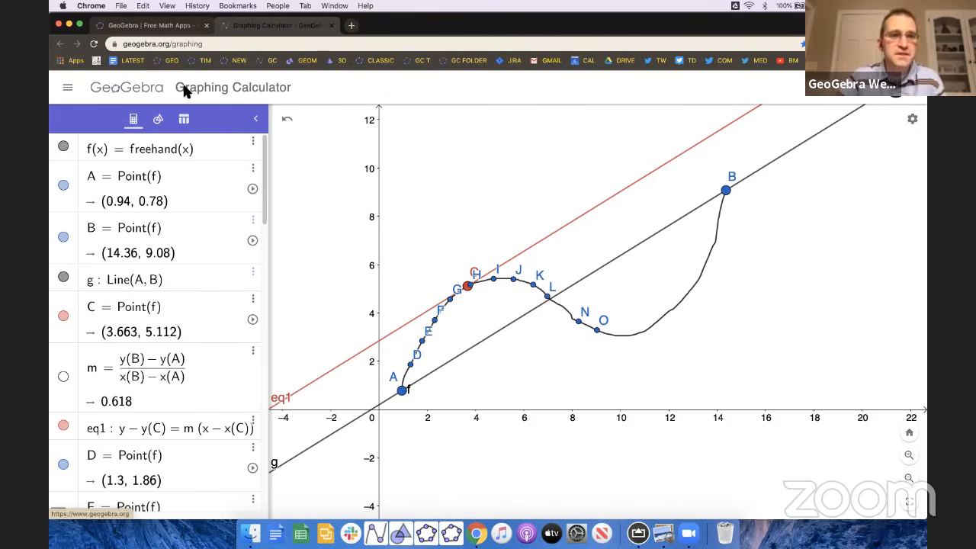
# Step: Leave the graphing calculator without saving and open the Geometry app from the GeoGebra home page
pyautogui.click(148, 90)
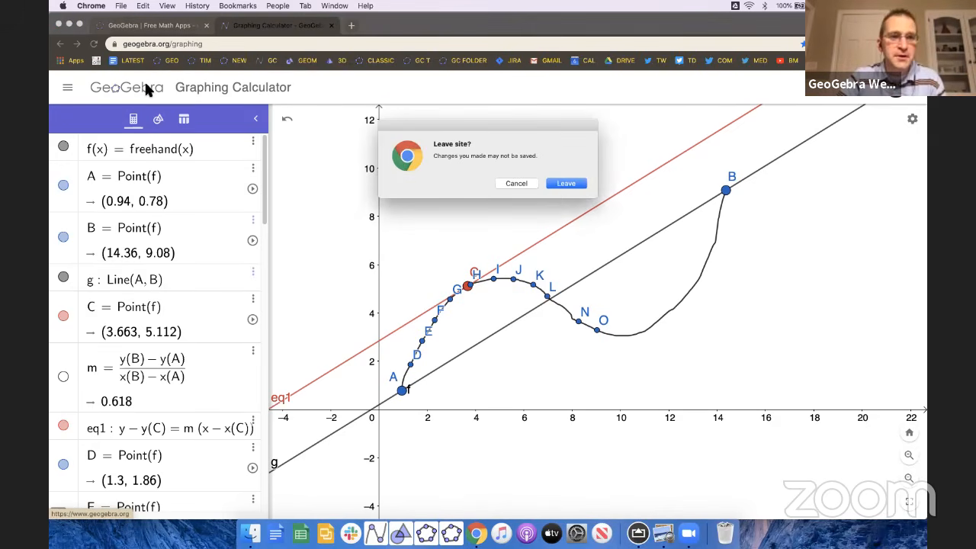
pyautogui.click(556, 183)
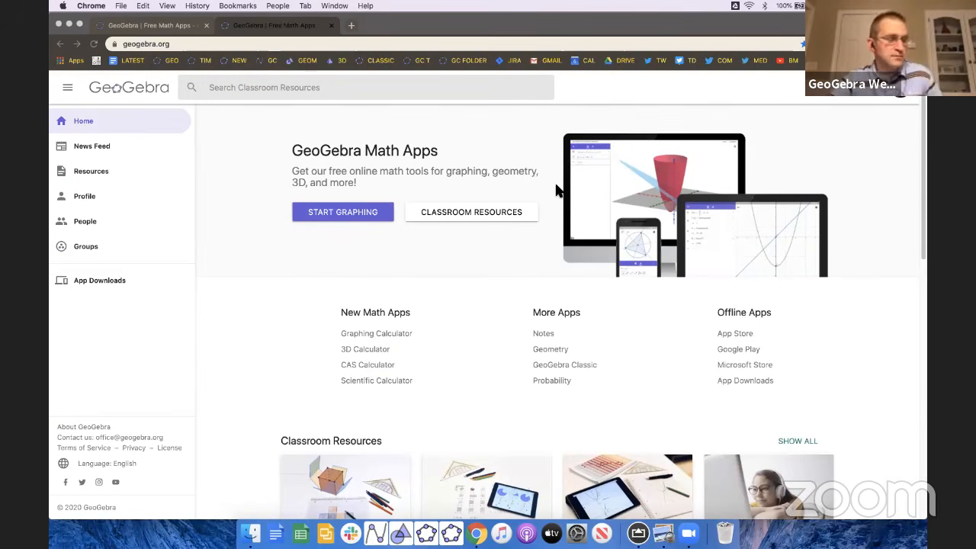
pyautogui.click(851, 93)
pyautogui.click(854, 98)
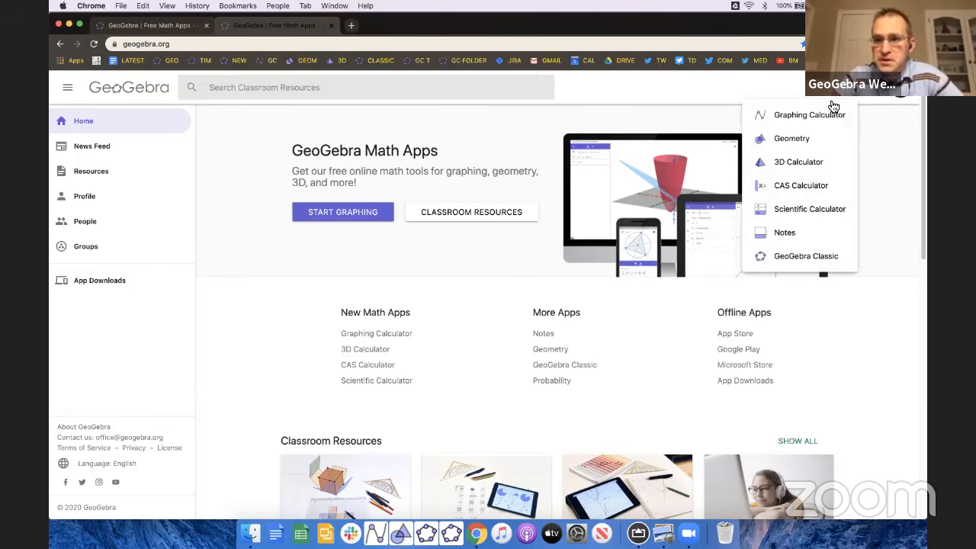
pyautogui.click(788, 145)
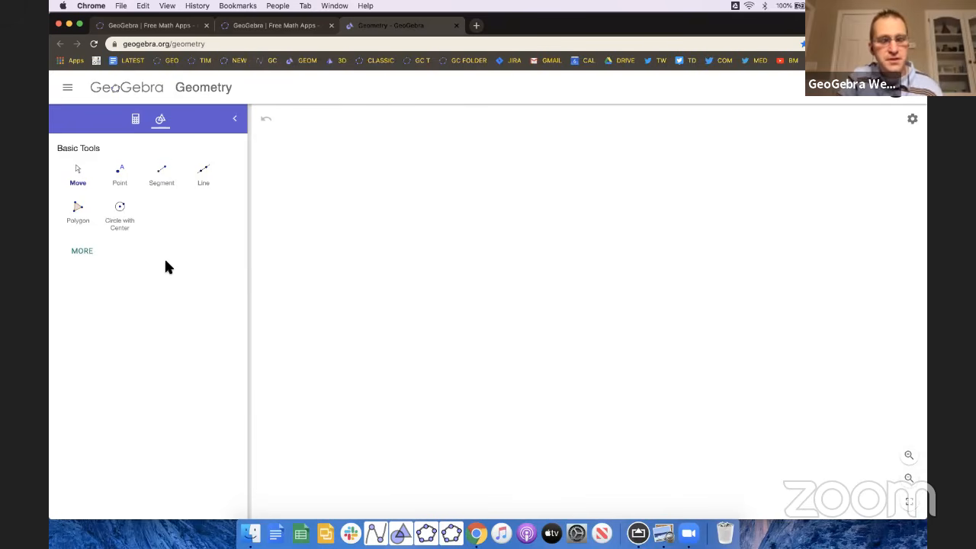
# Step: Draw a circle by its center and a point, add three segments beside it, and show the objects' text definitions
pyautogui.click(129, 218)
pyautogui.click(430, 245)
pyautogui.click(516, 285)
pyautogui.click(160, 187)
pyautogui.click(585, 242)
pyautogui.click(674, 359)
pyautogui.click(519, 394)
pyautogui.click(746, 199)
pyautogui.click(608, 182)
pyautogui.click(600, 180)
pyautogui.click(557, 286)
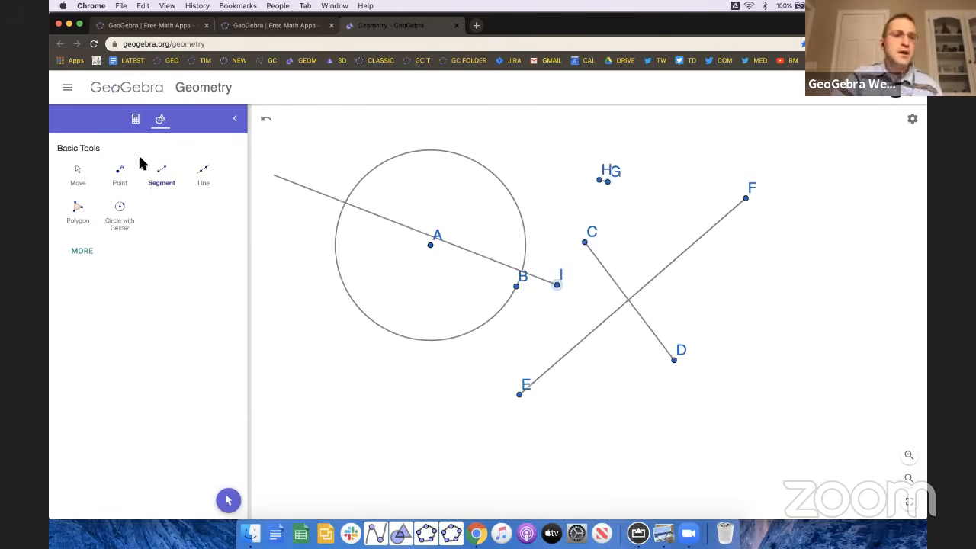
pyautogui.click(136, 120)
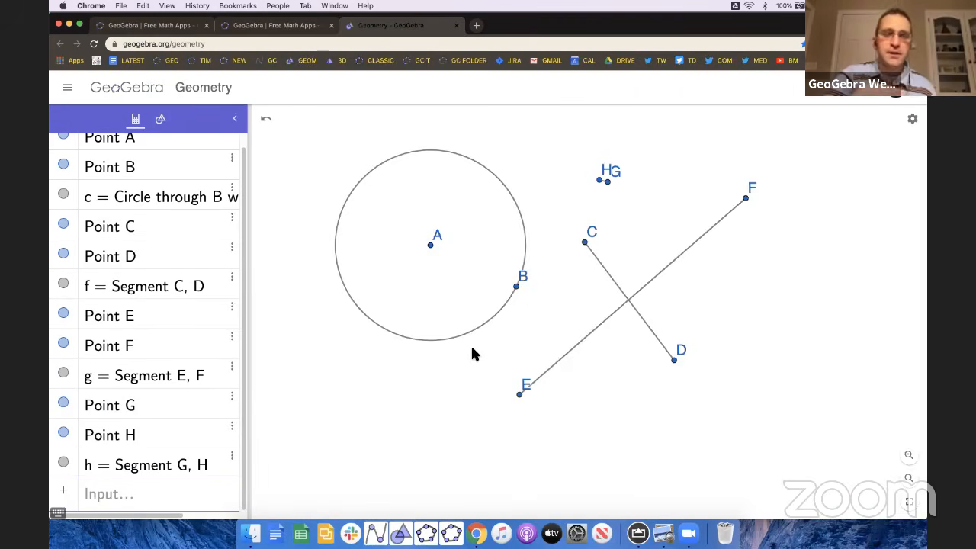
# Step: Delete the circle, the segments and all remaining points with the Delete tool, and return to the Move tool
pyautogui.click(161, 119)
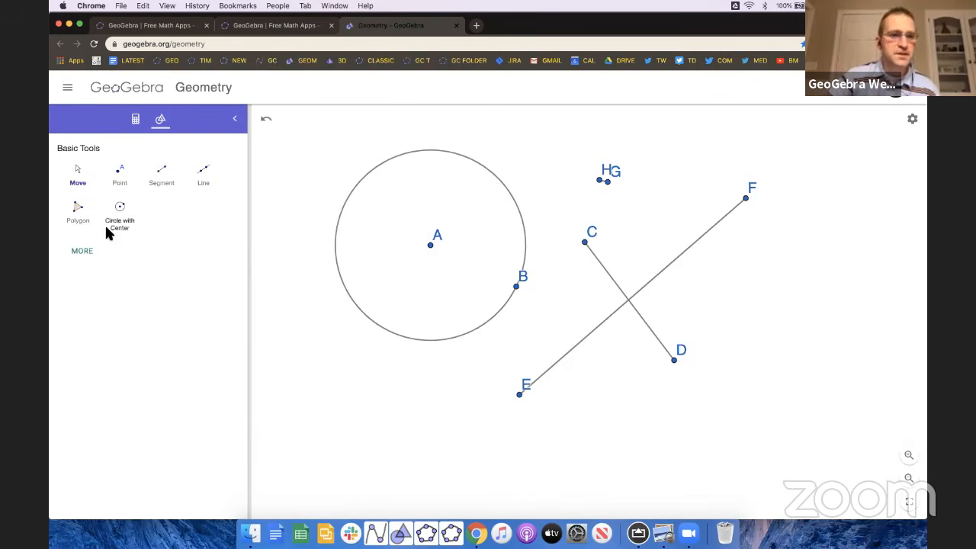
pyautogui.click(88, 250)
pyautogui.click(208, 271)
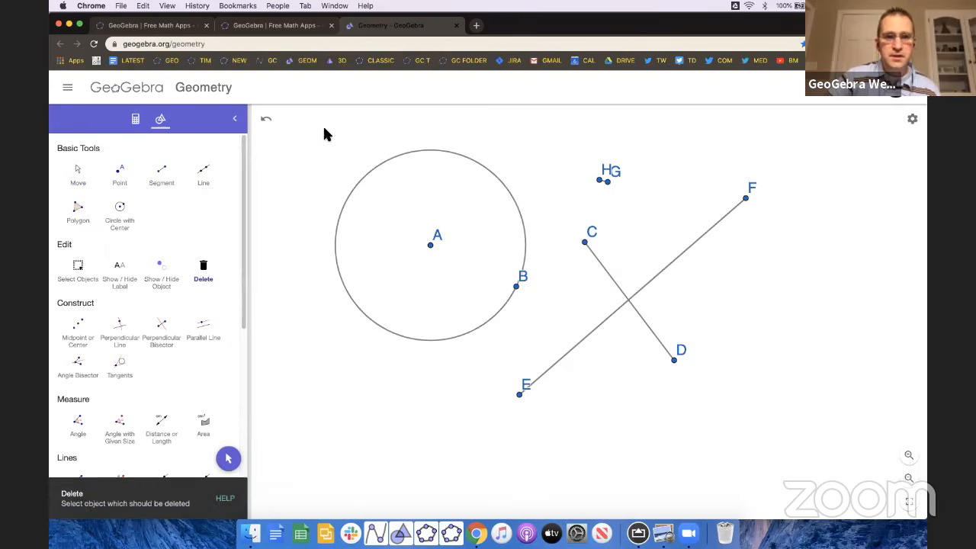
pyautogui.click(602, 322)
pyautogui.click(585, 243)
pyautogui.click(599, 181)
pyautogui.click(517, 285)
pyautogui.click(519, 394)
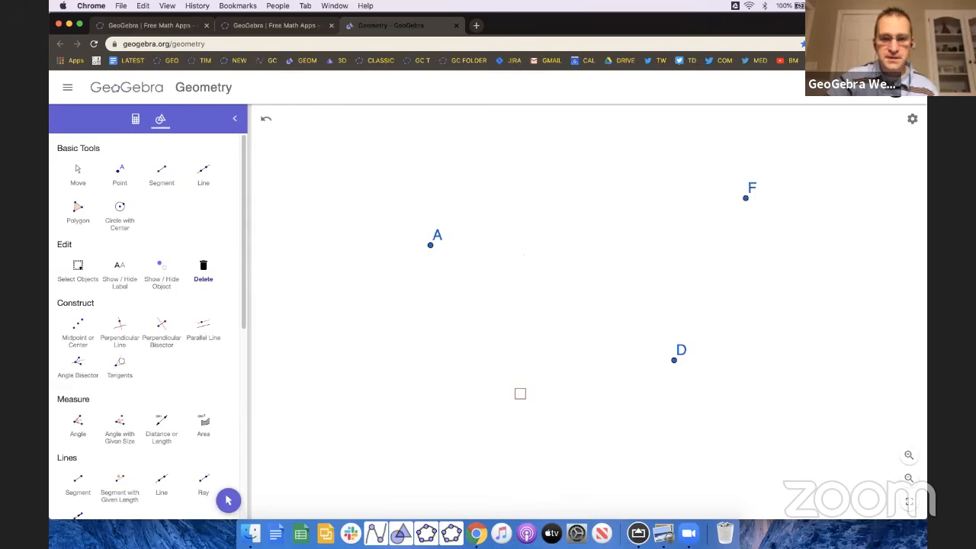
pyautogui.click(432, 239)
pyautogui.click(671, 362)
pyautogui.click(748, 190)
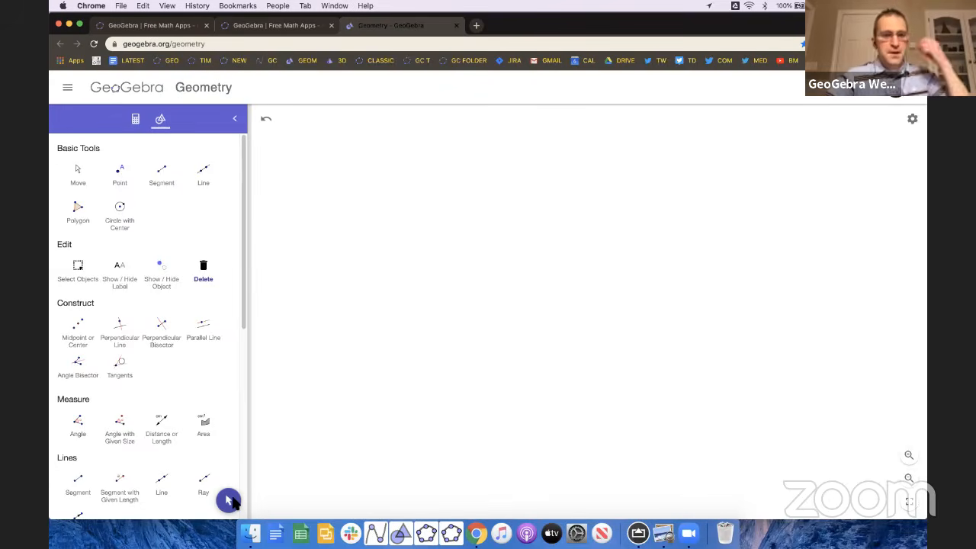
pyautogui.click(229, 501)
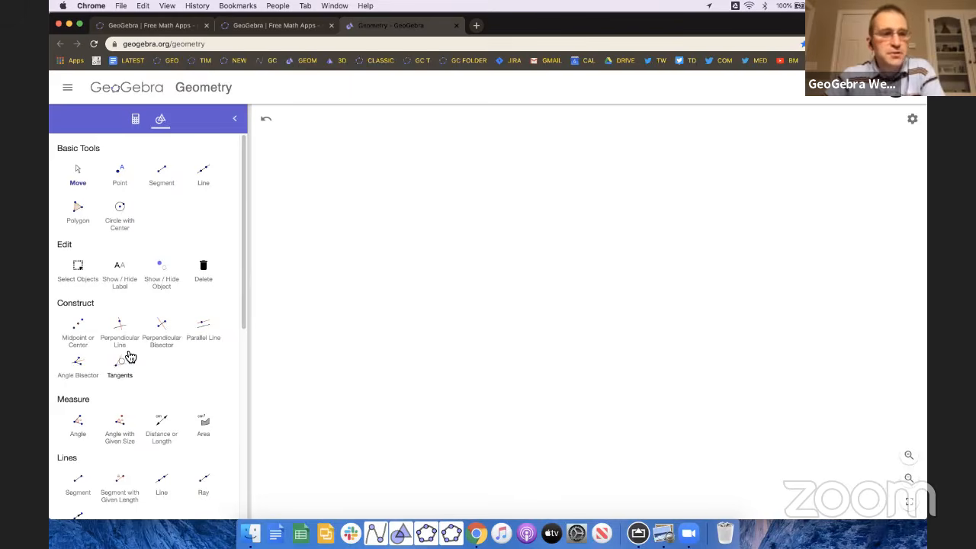
pyautogui.scroll(-3, 133, 409)
pyautogui.scroll(-3, 134, 410)
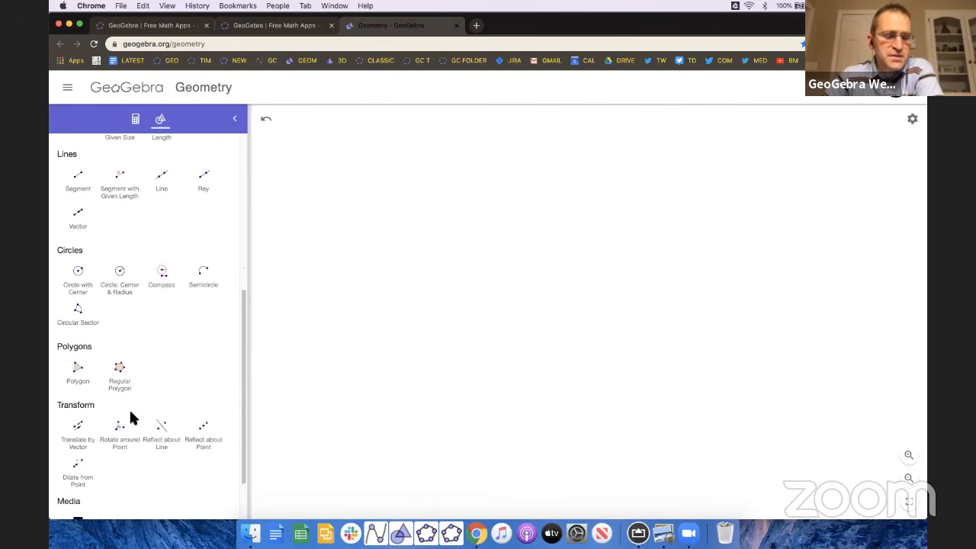
pyautogui.scroll(-1, 130, 417)
pyautogui.scroll(7, 133, 420)
# Step: Create a slider named k with the value 1
pyautogui.click(135, 122)
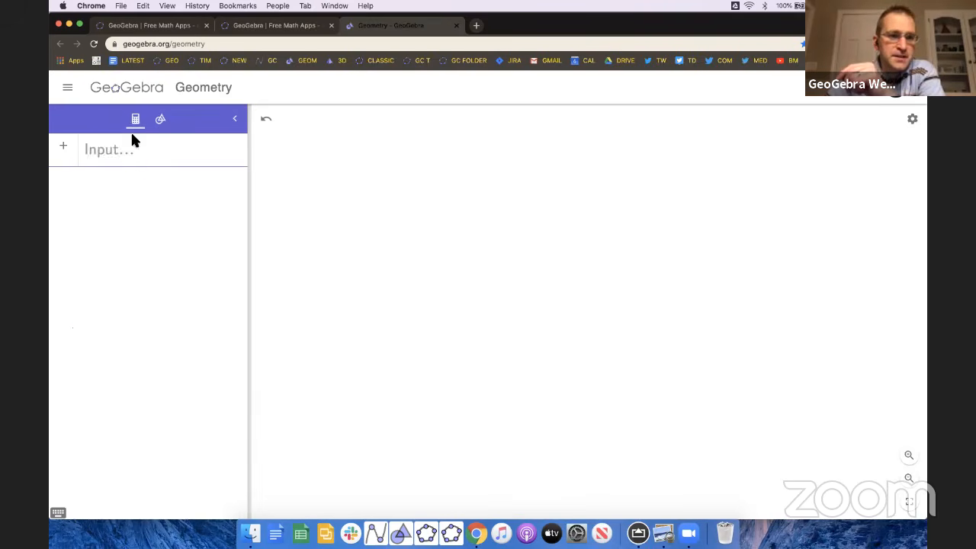
pyautogui.write('k = 1')
pyautogui.press('Return')
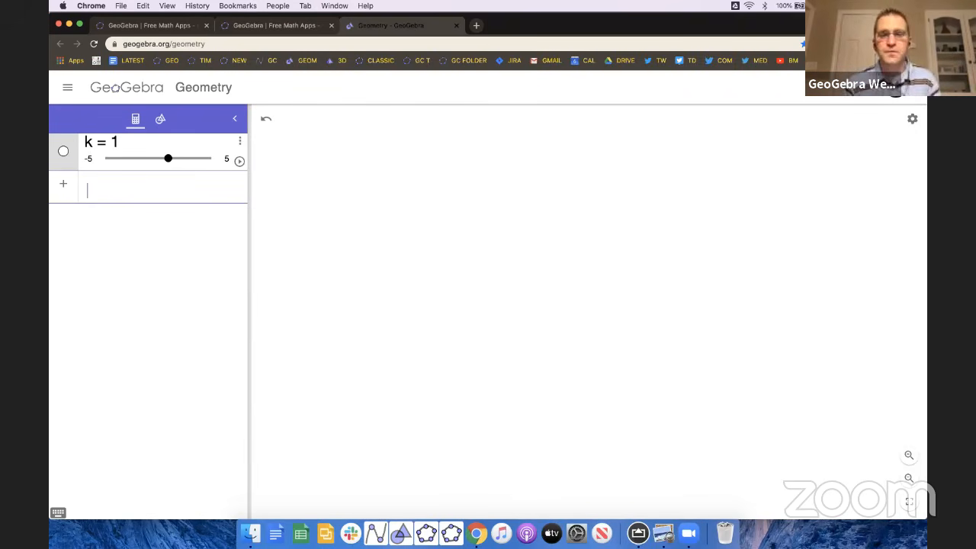
pyautogui.moveTo(803, 25); pyautogui.dragTo(746, 24)
pyautogui.doubleClick(900, 37)
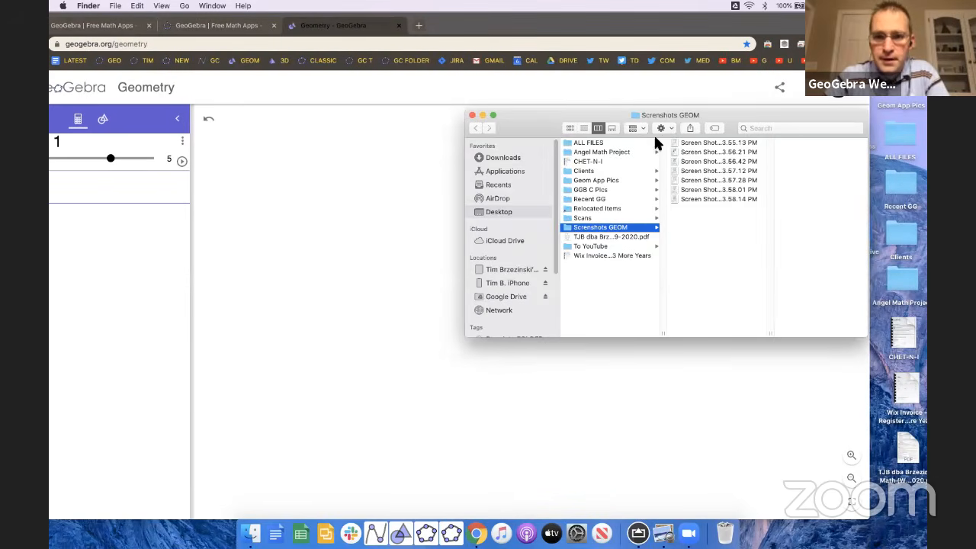
pyautogui.click(472, 114)
# Step: Search Google in a new browser tab for "odie" and show the image results
pyautogui.moveTo(701, 21); pyautogui.dragTo(712, 59)
pyautogui.click(430, 64)
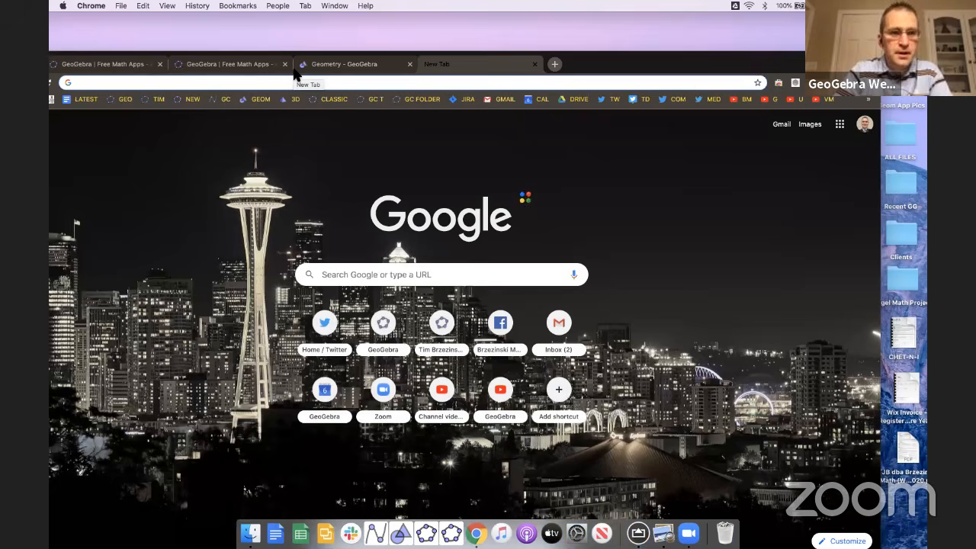
pyautogui.write('o')
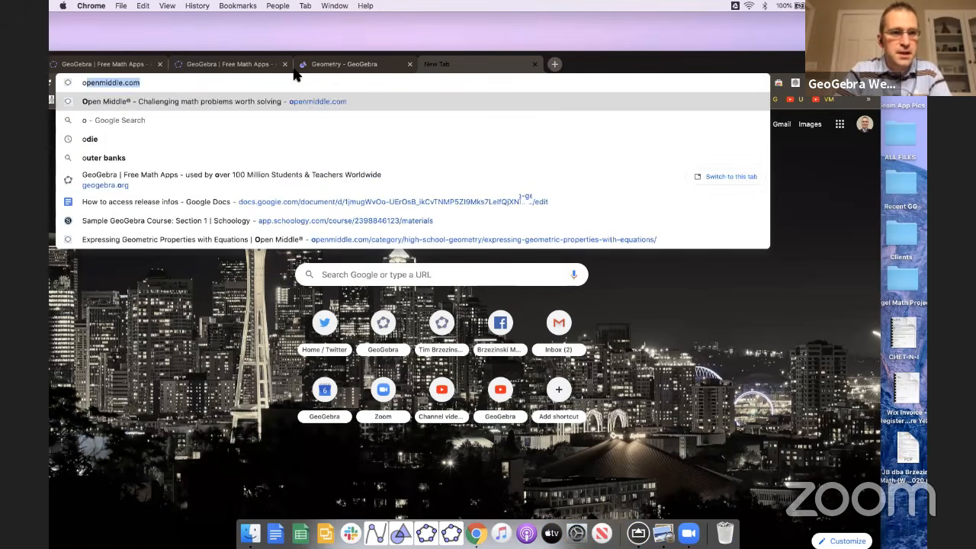
pyautogui.write('die')
pyautogui.press('Return')
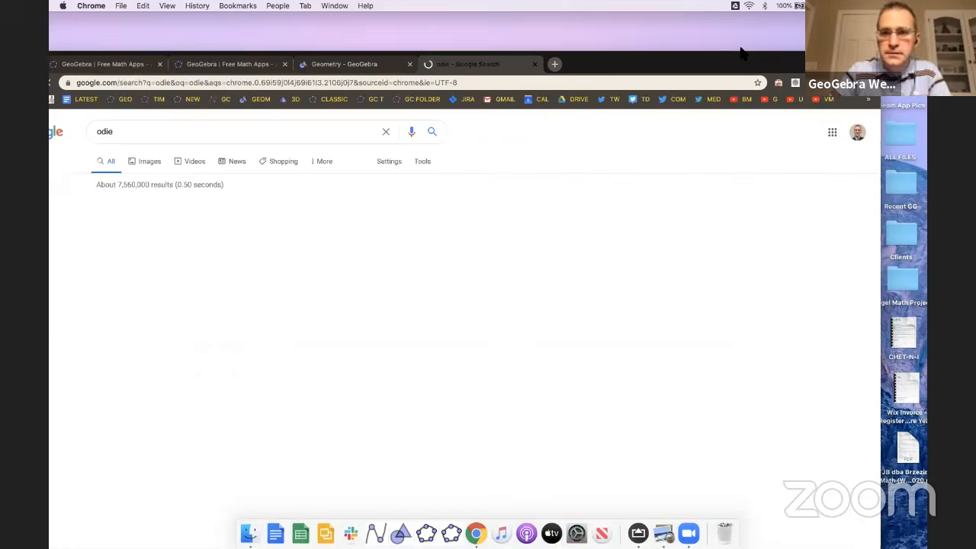
pyautogui.moveTo(696, 63); pyautogui.dragTo(750, 34)
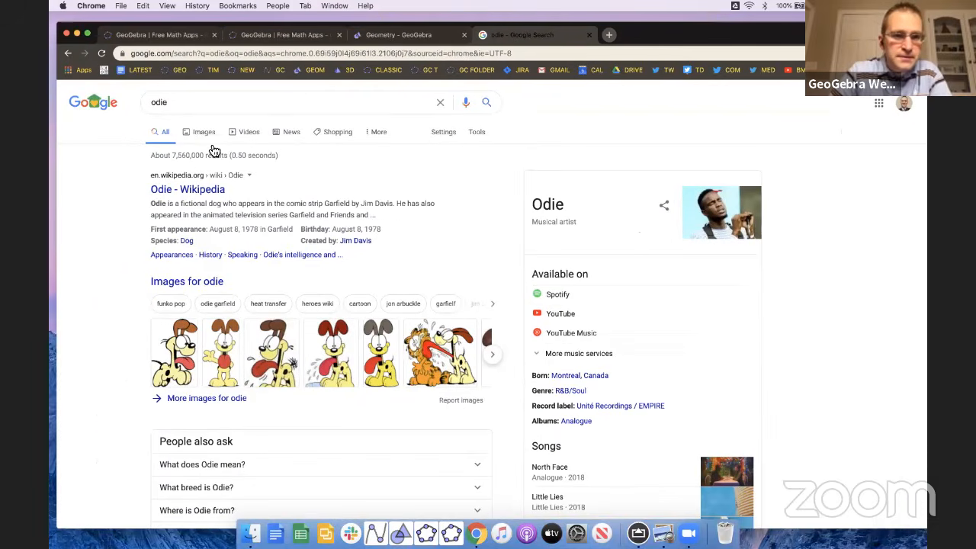
pyautogui.click(204, 131)
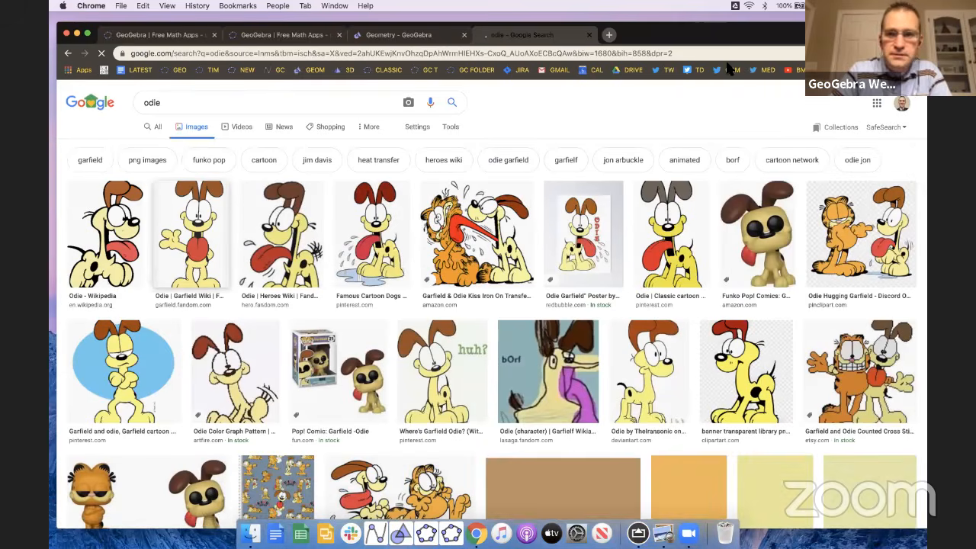
# Step: Save the Wikipedia picture of Odie to the desktop and insert it into the Geometry construction
pyautogui.moveTo(737, 26); pyautogui.dragTo(690, 39)
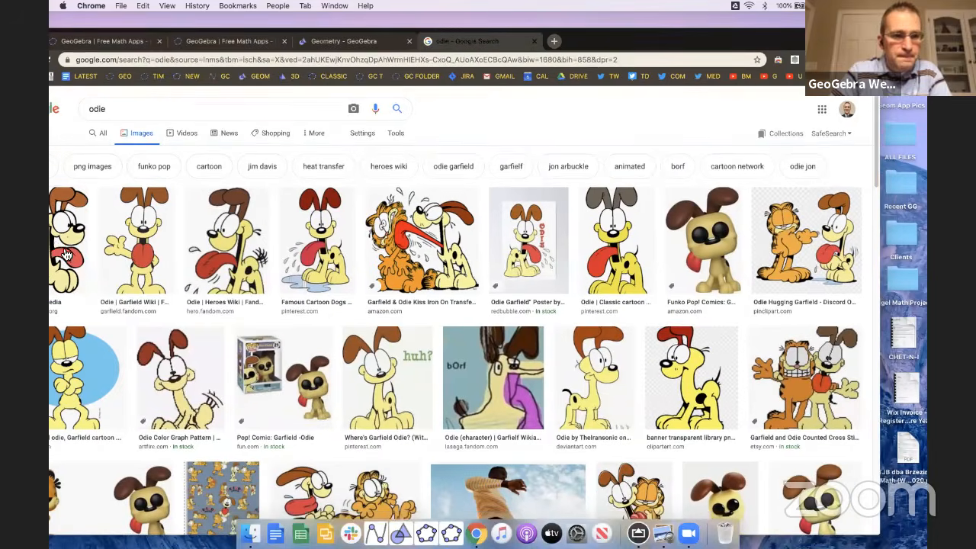
pyautogui.moveTo(53, 267); pyautogui.dragTo(915, 503)
pyautogui.moveTo(722, 47); pyautogui.dragTo(815, 110)
pyautogui.moveTo(162, 307); pyautogui.dragTo(645, 282)
pyautogui.click(486, 107)
pyautogui.moveTo(741, 107); pyautogui.dragTo(694, 32)
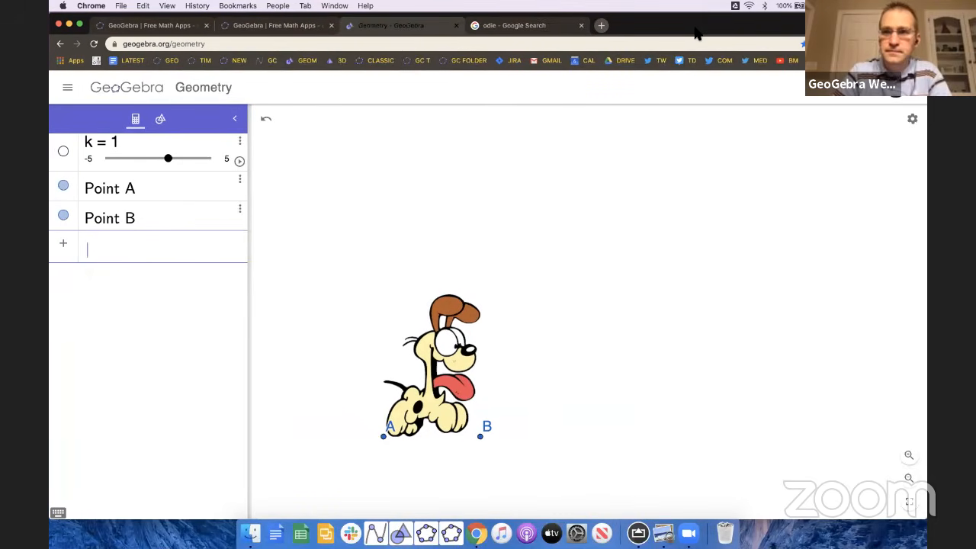
# Step: Move the Odie picture up near the middle of the construction area and show the axes with major gridlines
pyautogui.moveTo(457, 352); pyautogui.dragTo(549, 245)
pyautogui.click(615, 324)
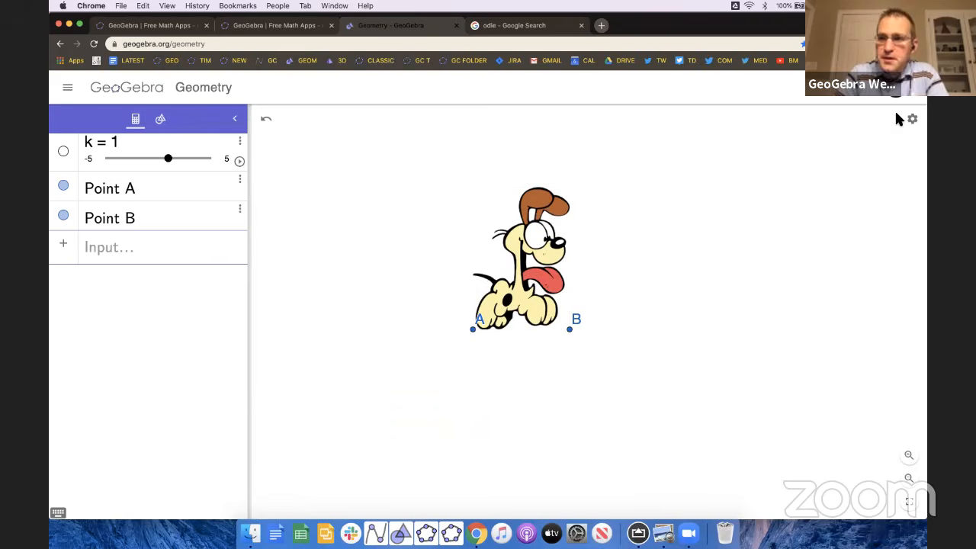
pyautogui.click(913, 122)
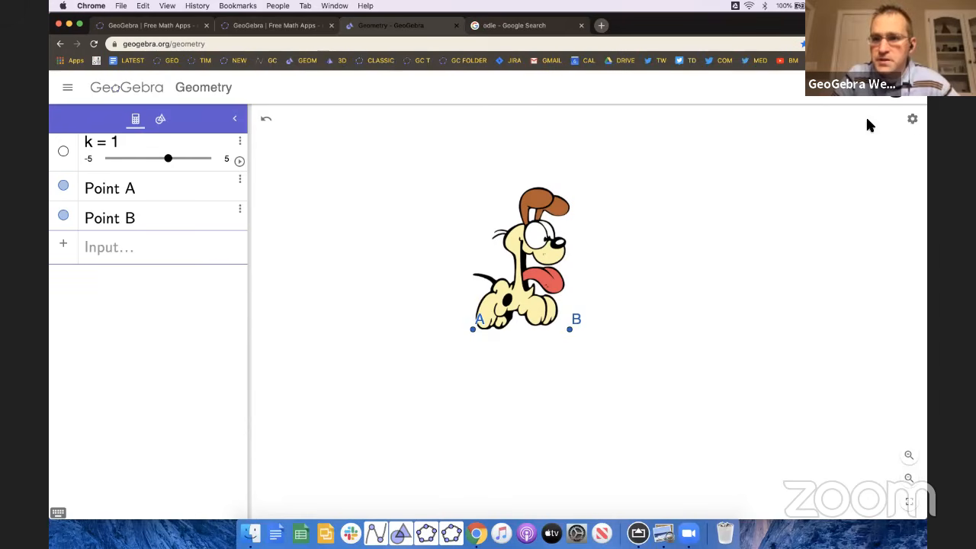
pyautogui.click(868, 124)
pyautogui.click(915, 125)
pyautogui.click(881, 144)
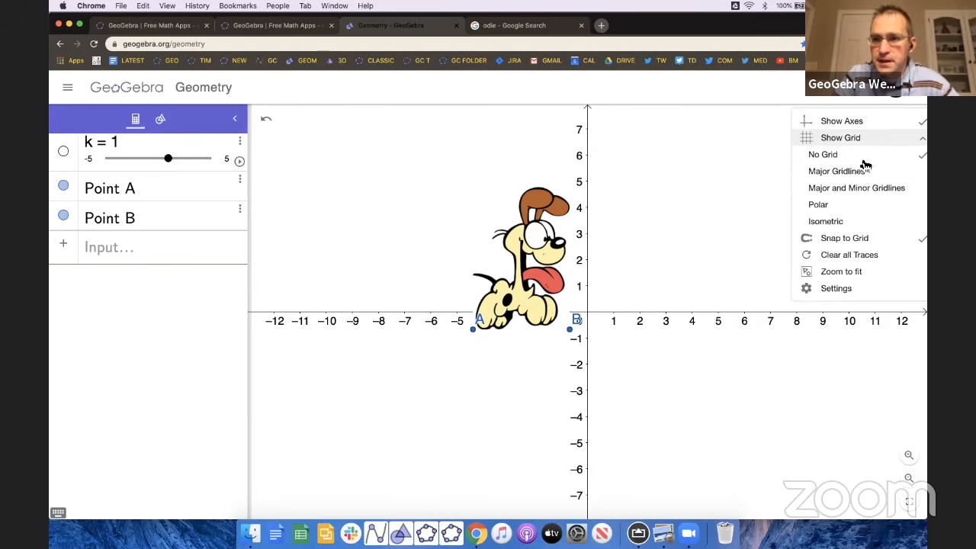
pyautogui.click(860, 174)
# Step: Move the picture into the first quadrant and place its corner points A at (1, 3) and B at (5, 1)
pyautogui.moveTo(570, 284); pyautogui.dragTo(691, 217)
pyautogui.click(709, 260)
pyautogui.moveTo(710, 259); pyautogui.dragTo(722, 291)
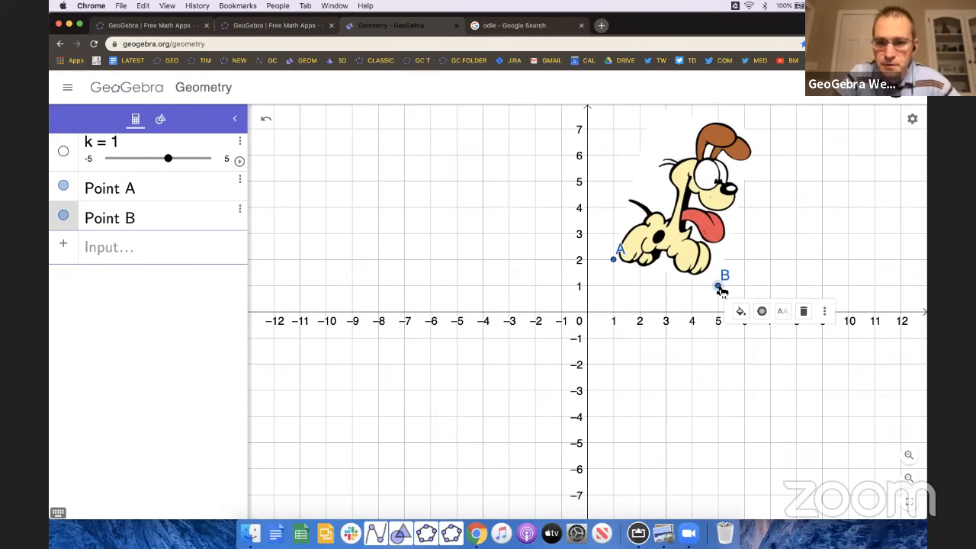
pyautogui.moveTo(614, 257); pyautogui.dragTo(613, 235)
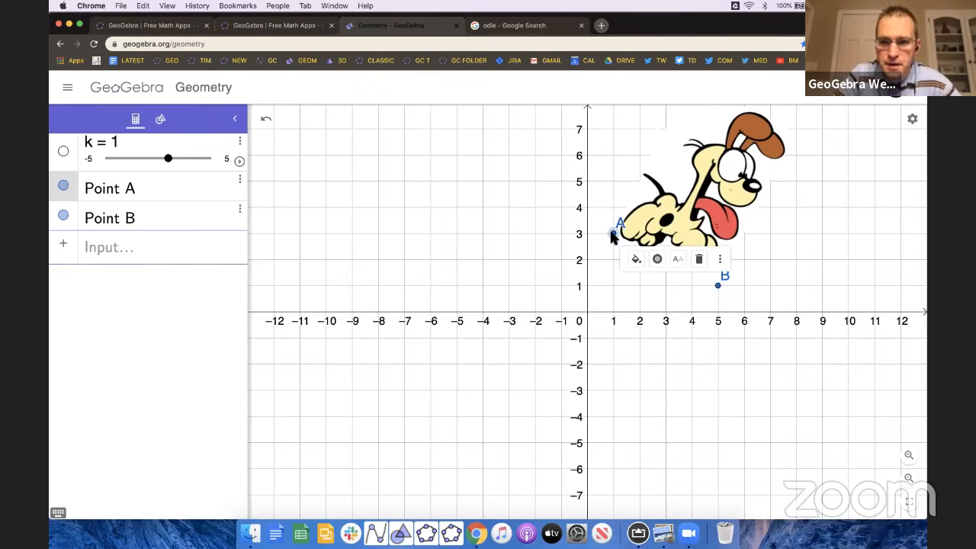
# Step: Show the coordinate values in the labels of points A and B, and move A's label below its point
pyautogui.click(694, 316)
pyautogui.click(769, 240)
pyautogui.moveTo(626, 226); pyautogui.dragTo(604, 272)
pyautogui.click(717, 286)
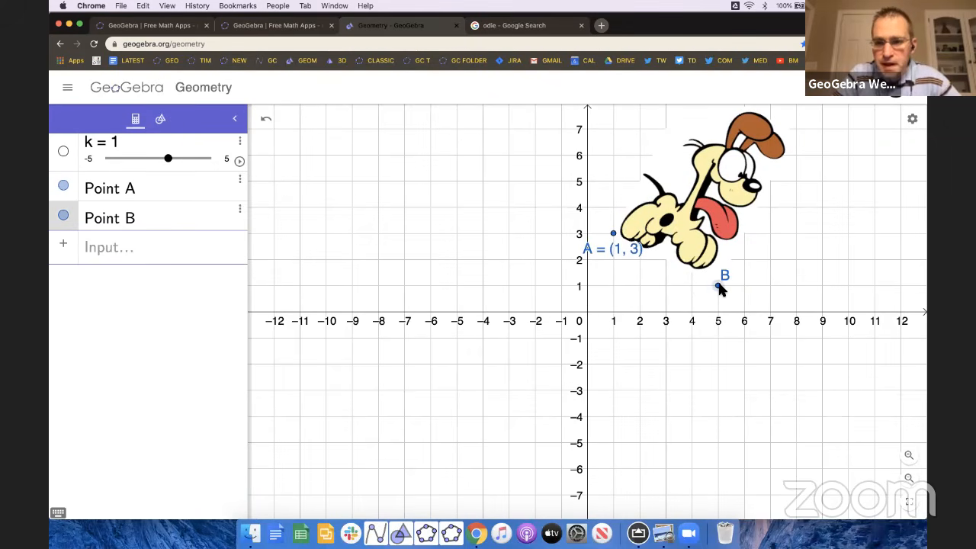
pyautogui.click(783, 311)
pyautogui.click(793, 369)
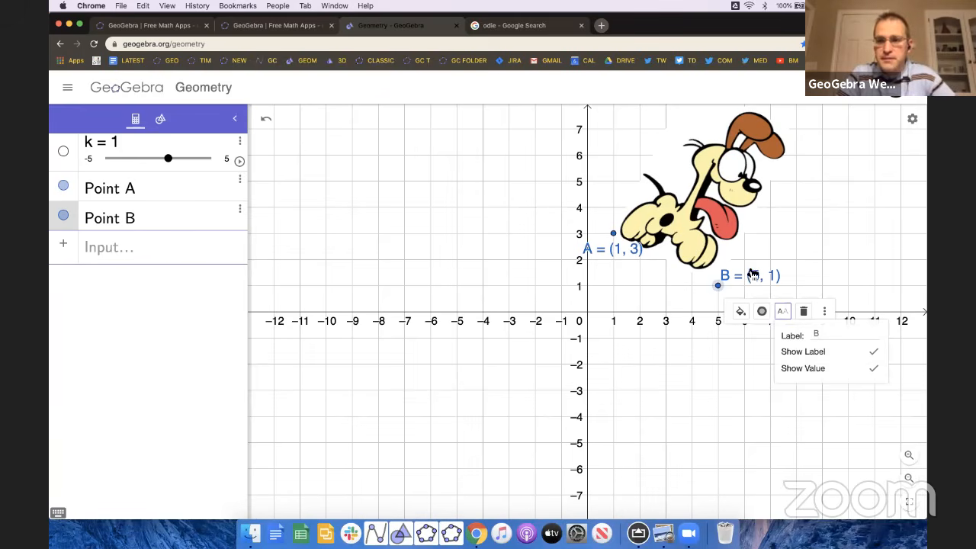
pyautogui.click(737, 426)
# Step: Reposition the coordinate labels of A and B just below their points, clear of the picture
pyautogui.moveTo(751, 276); pyautogui.dragTo(721, 311)
pyautogui.moveTo(801, 252); pyautogui.dragTo(769, 366)
pyautogui.moveTo(612, 322); pyautogui.dragTo(584, 284)
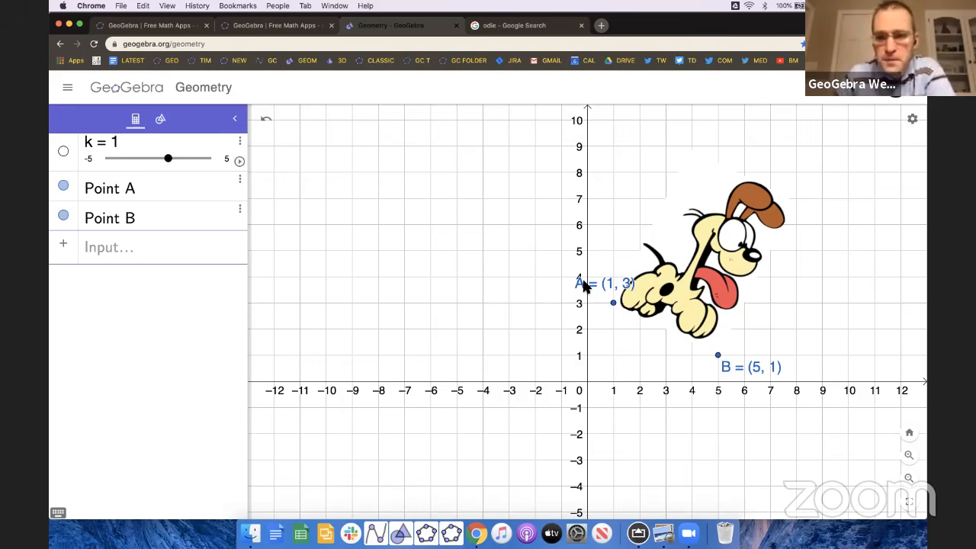
pyautogui.moveTo(584, 283); pyautogui.dragTo(594, 335)
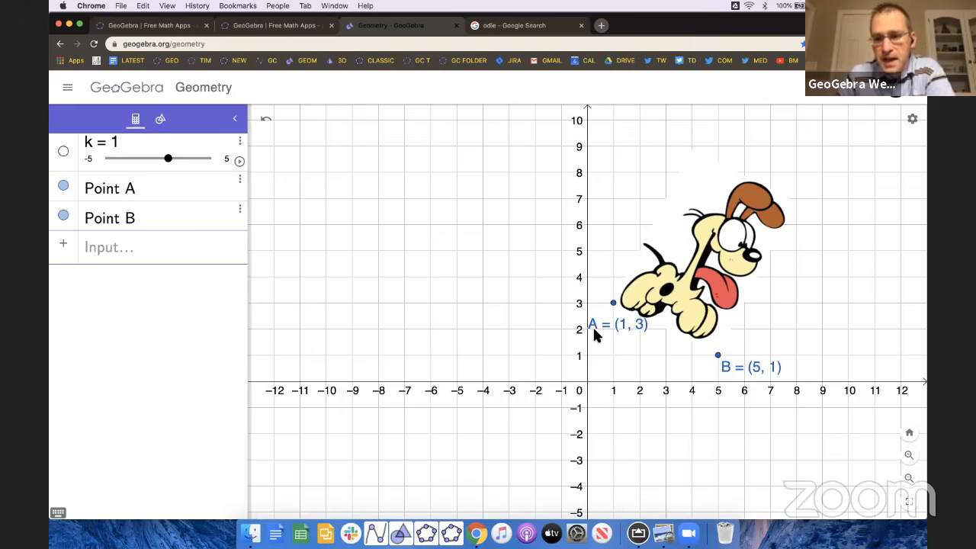
pyautogui.moveTo(747, 373); pyautogui.dragTo(681, 375)
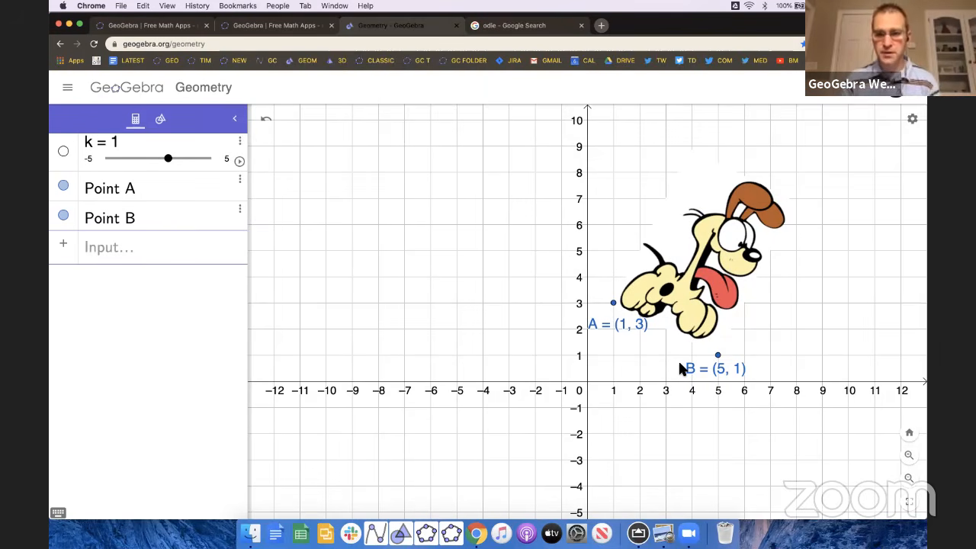
# Step: Create a new point C with the Point tool and move it to the origin
pyautogui.moveTo(513, 239); pyautogui.dragTo(507, 240)
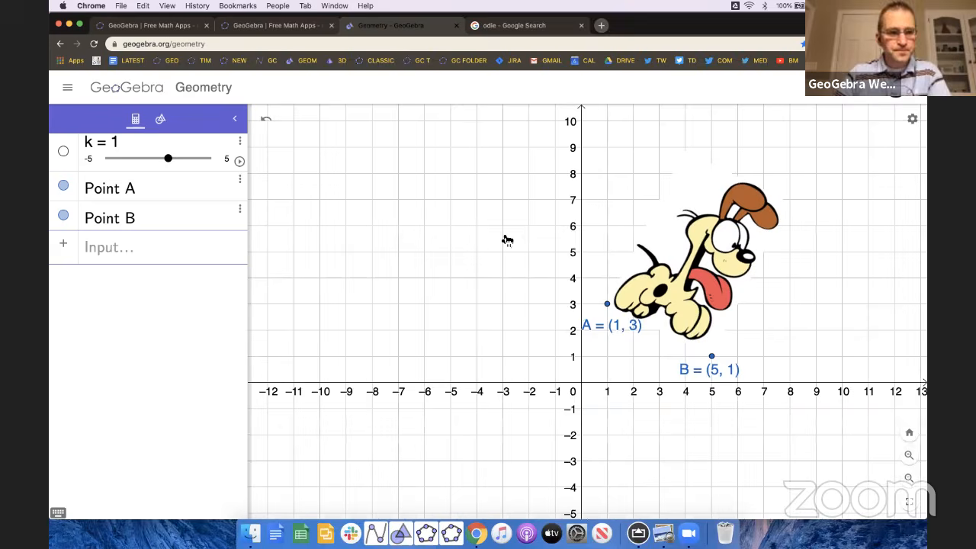
pyautogui.click(160, 120)
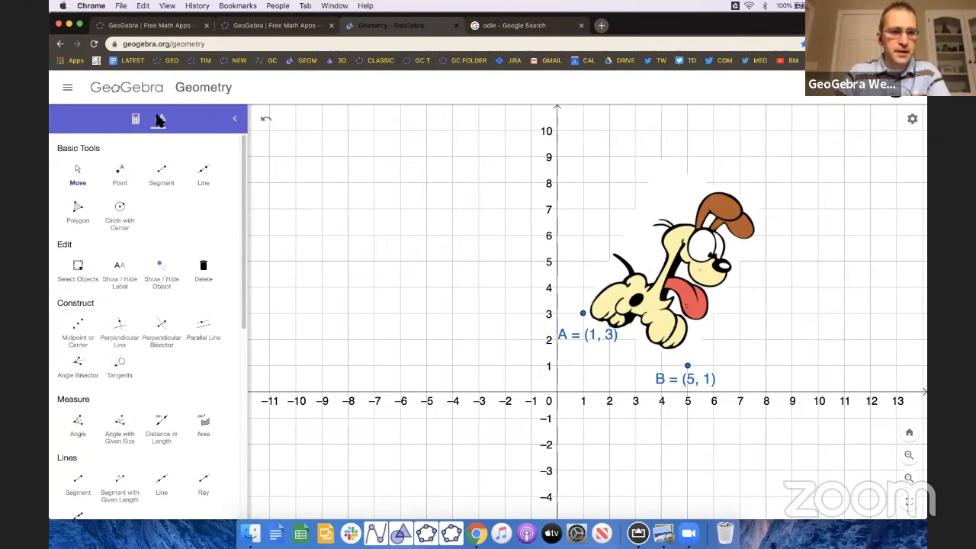
pyautogui.click(120, 174)
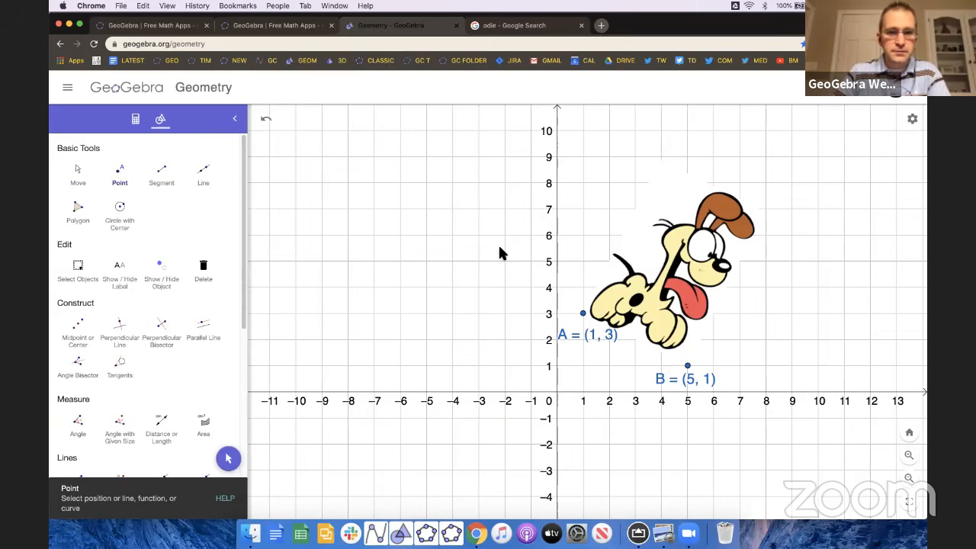
pyautogui.click(426, 234)
pyautogui.click(230, 500)
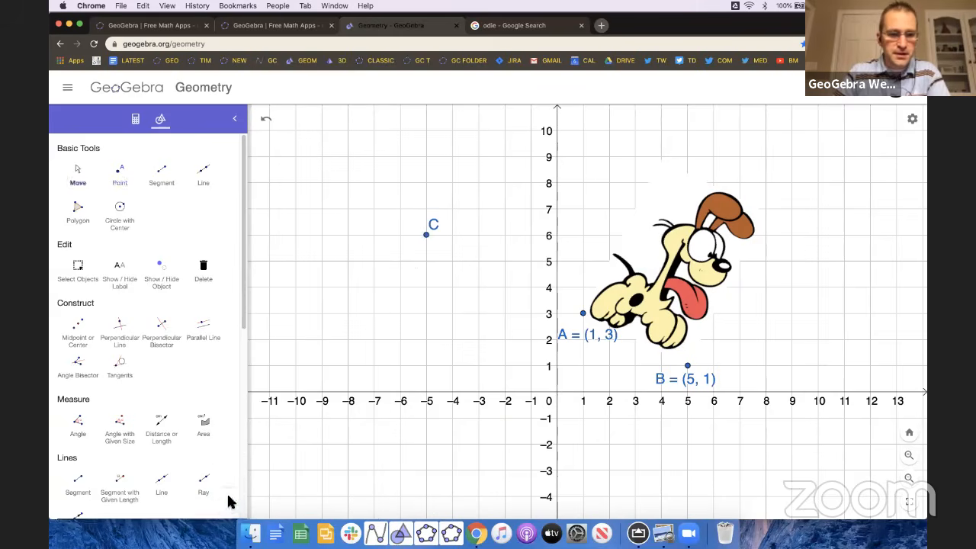
pyautogui.moveTo(428, 235); pyautogui.dragTo(557, 393)
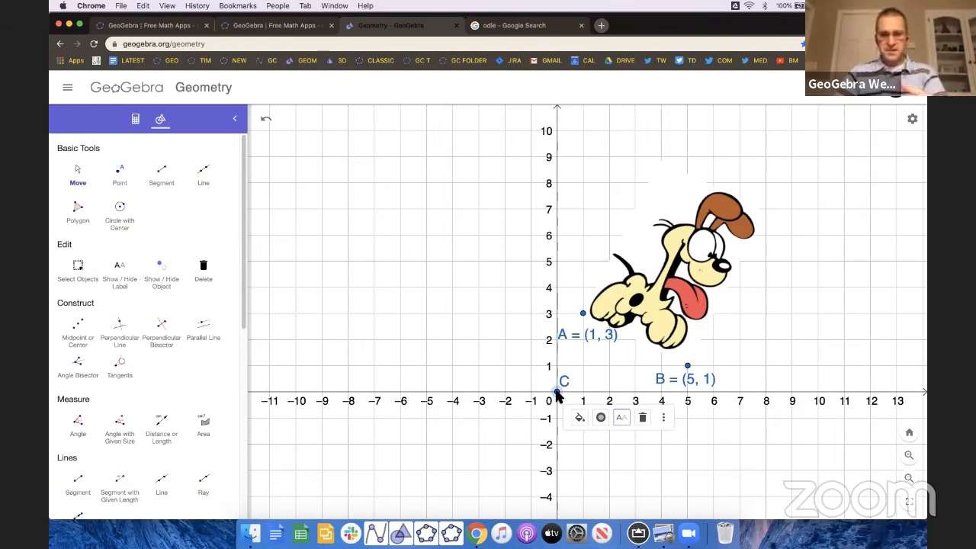
pyautogui.click(598, 373)
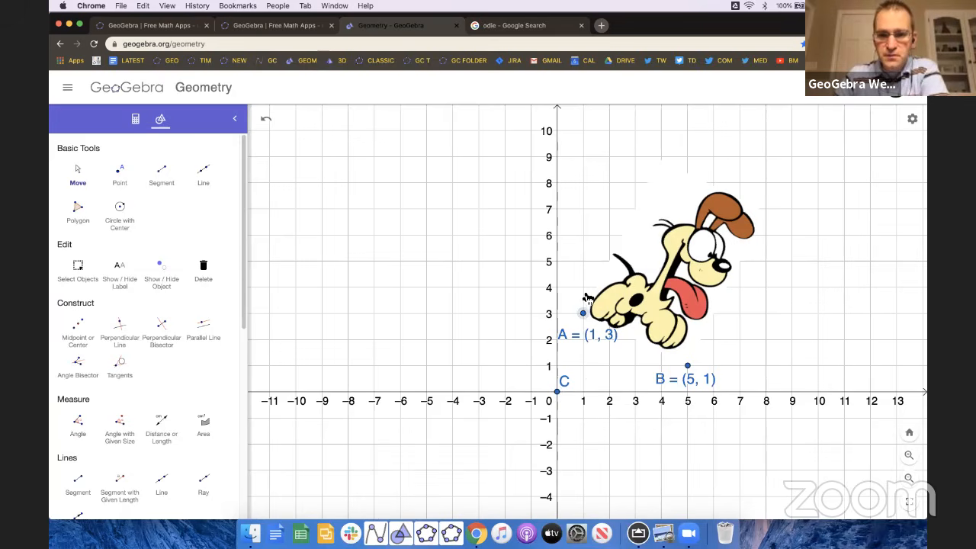
# Step: Move the picture's corner point A to (1, 4) and corner point B to (6, 2)
pyautogui.moveTo(582, 311); pyautogui.dragTo(583, 286)
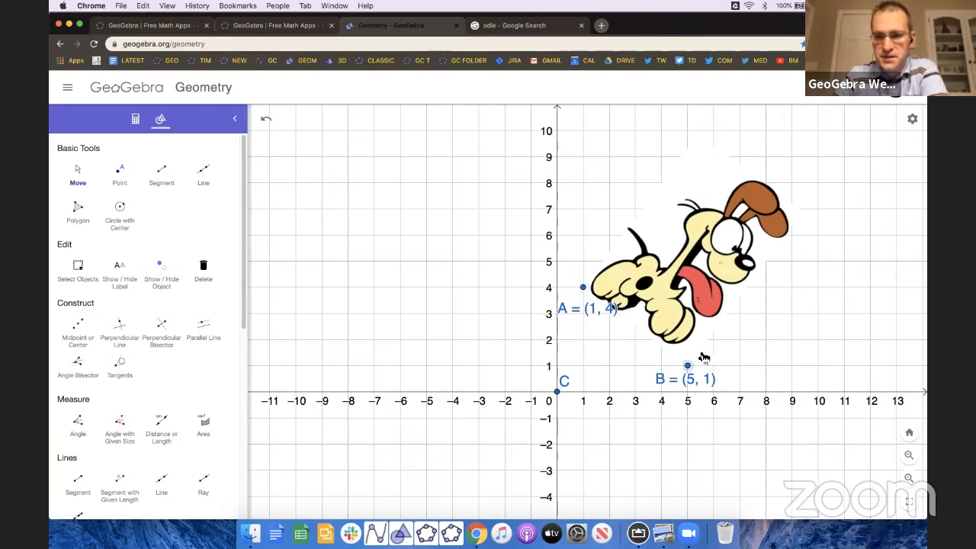
pyautogui.moveTo(687, 365); pyautogui.dragTo(715, 341)
pyautogui.click(631, 344)
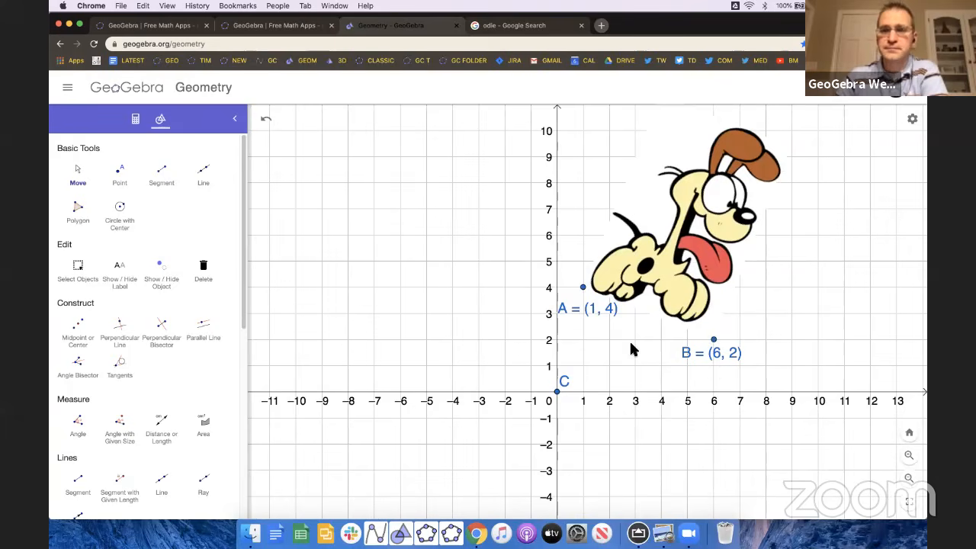
# Step: Draw a segment from A to B along the picture's lower edge, and return to the Move tool
pyautogui.moveTo(839, 306); pyautogui.dragTo(812, 357)
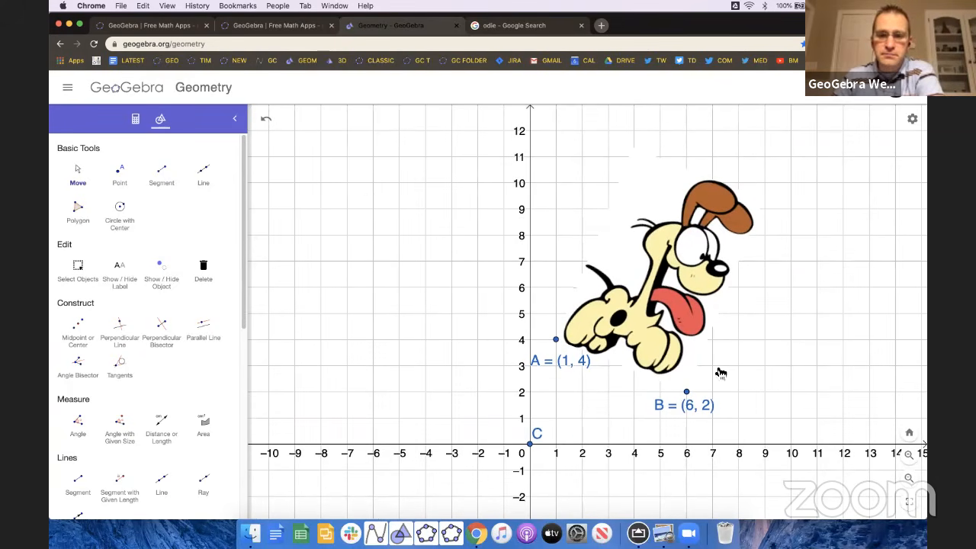
pyautogui.click(164, 178)
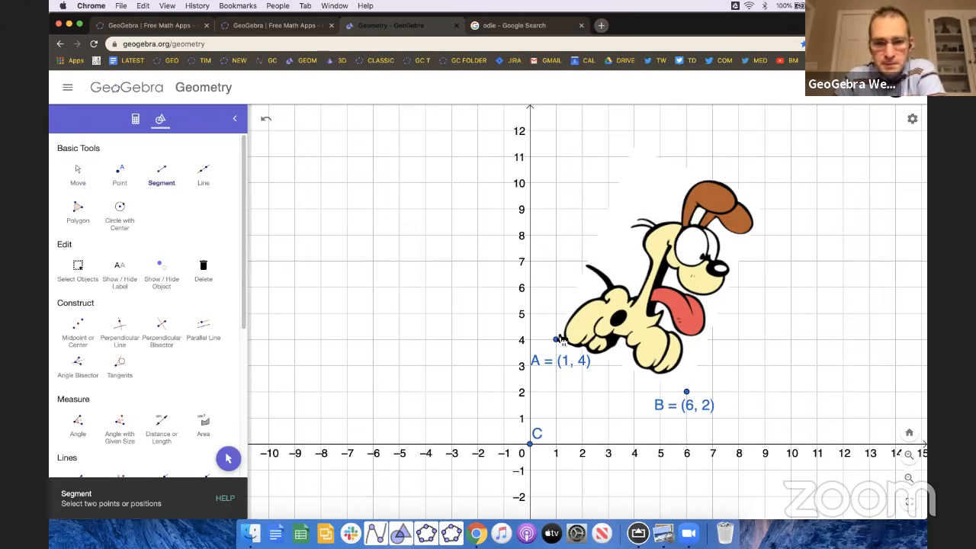
pyautogui.scroll(5, 164, 174)
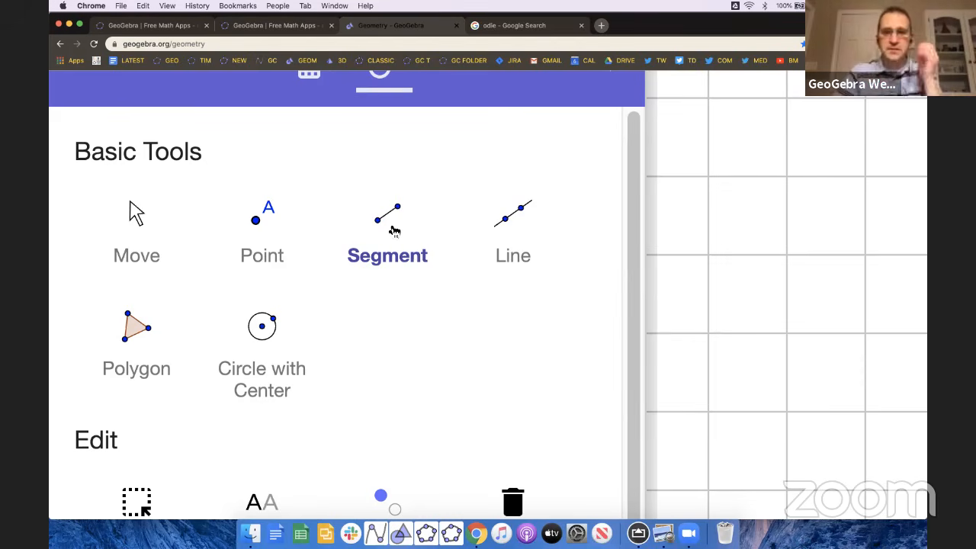
pyautogui.press('super+0')
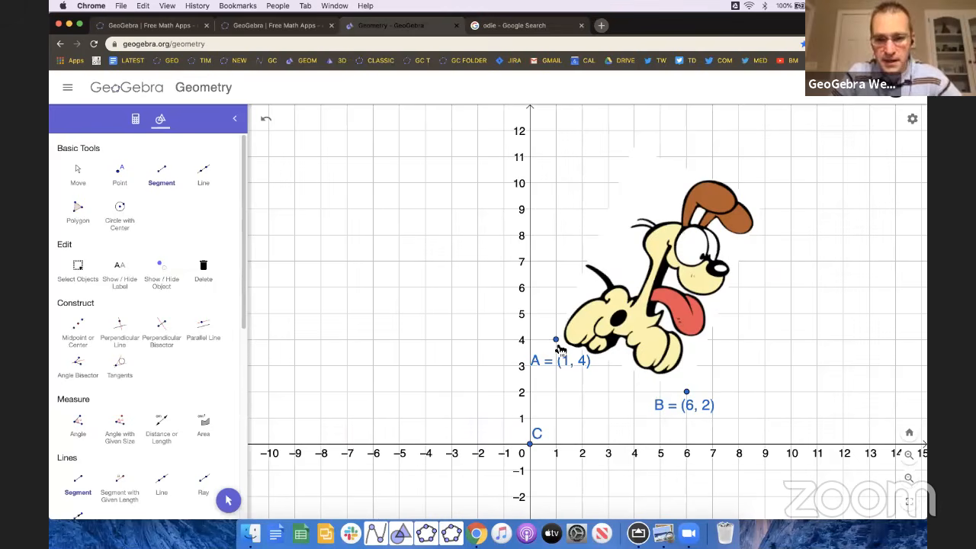
pyautogui.click(556, 341)
pyautogui.click(686, 393)
pyautogui.click(228, 501)
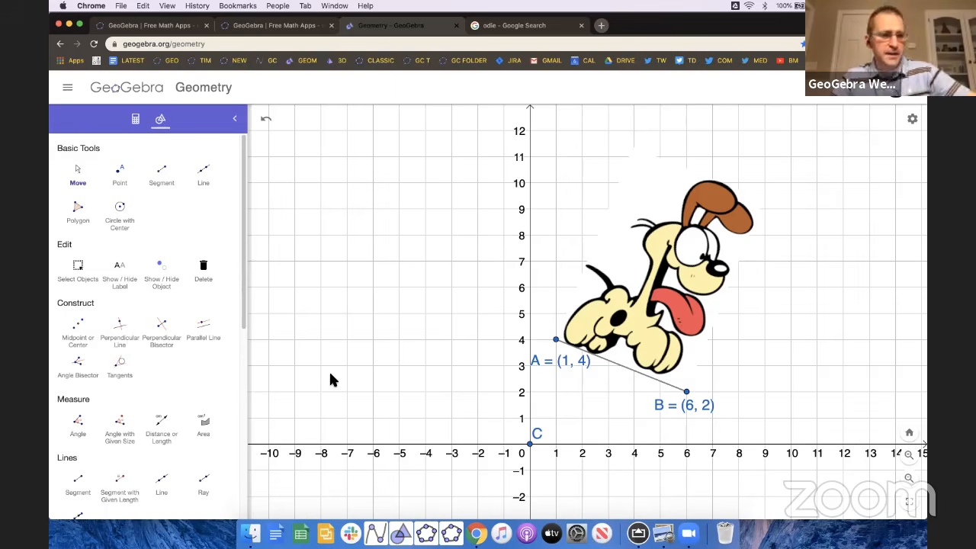
# Step: Look through the available construction, measurement, line, circle, polygon and transformation tools
pyautogui.scroll(-10, 175, 392)
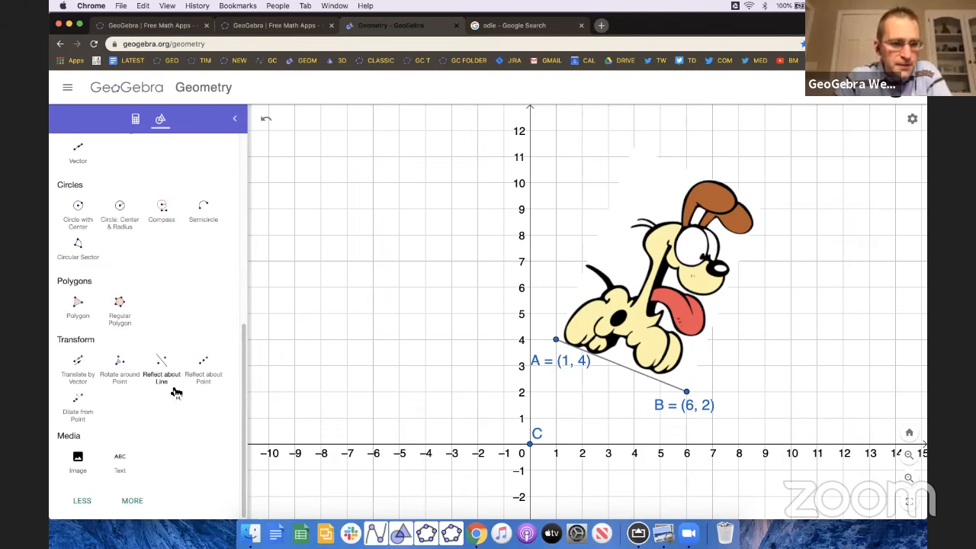
pyautogui.scroll(10, 172, 388)
pyautogui.scroll(-5, 187, 241)
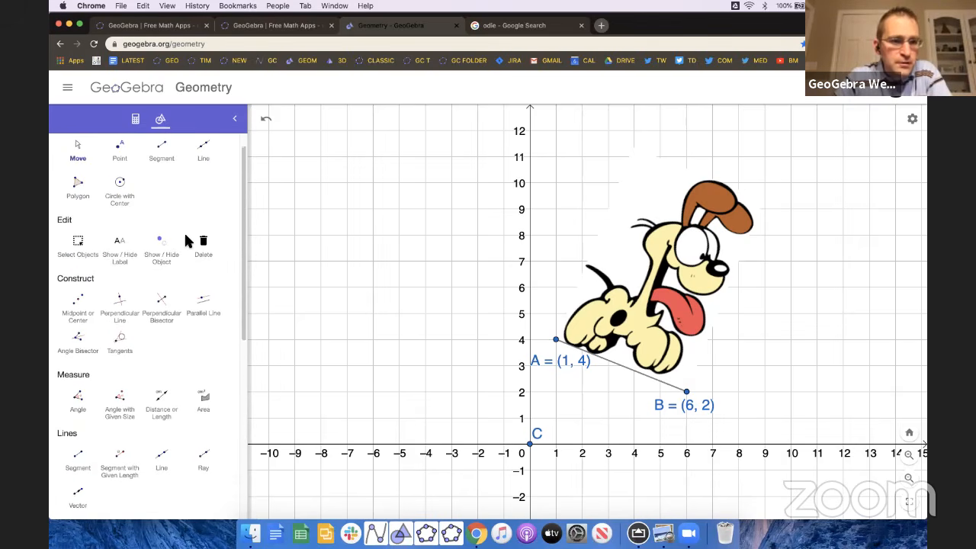
pyautogui.scroll(-3, 189, 242)
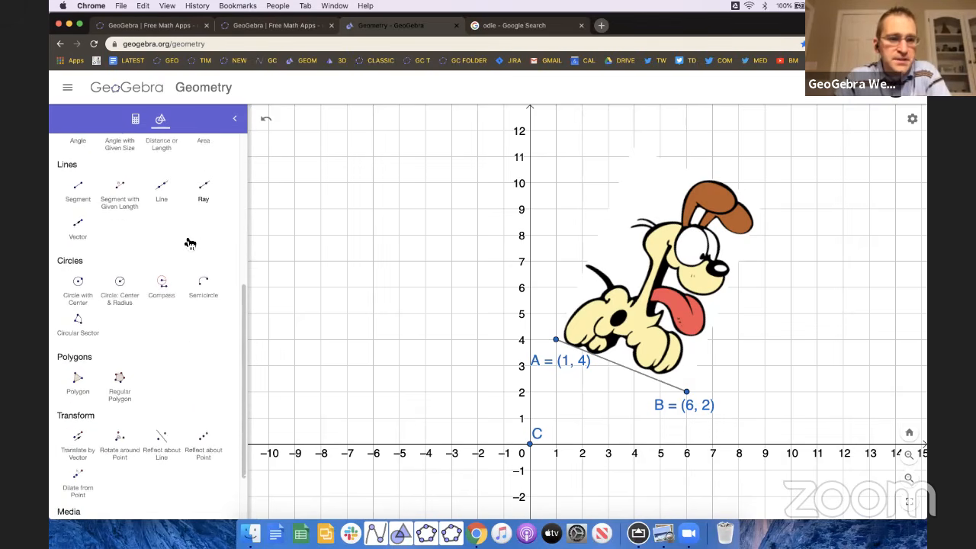
pyautogui.scroll(4, 183, 241)
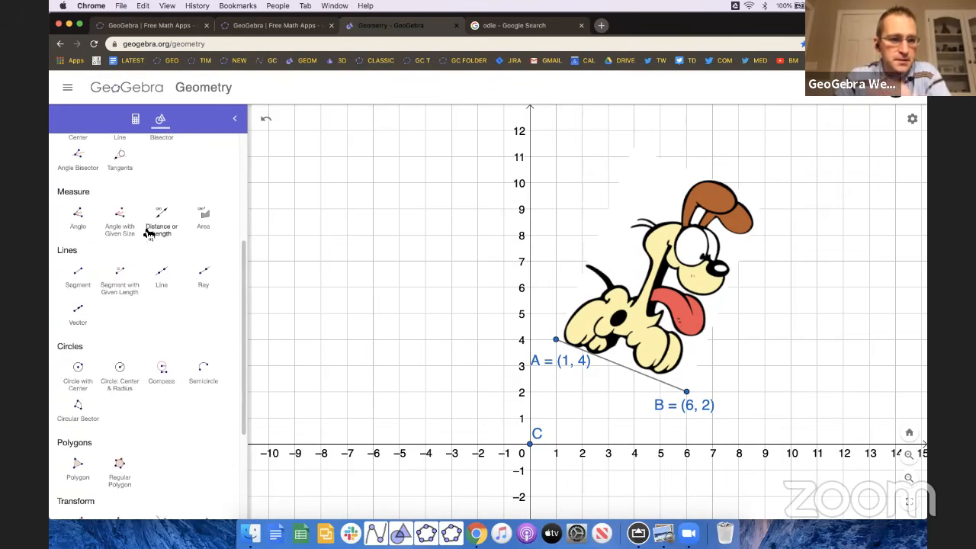
pyautogui.scroll(1, 142, 233)
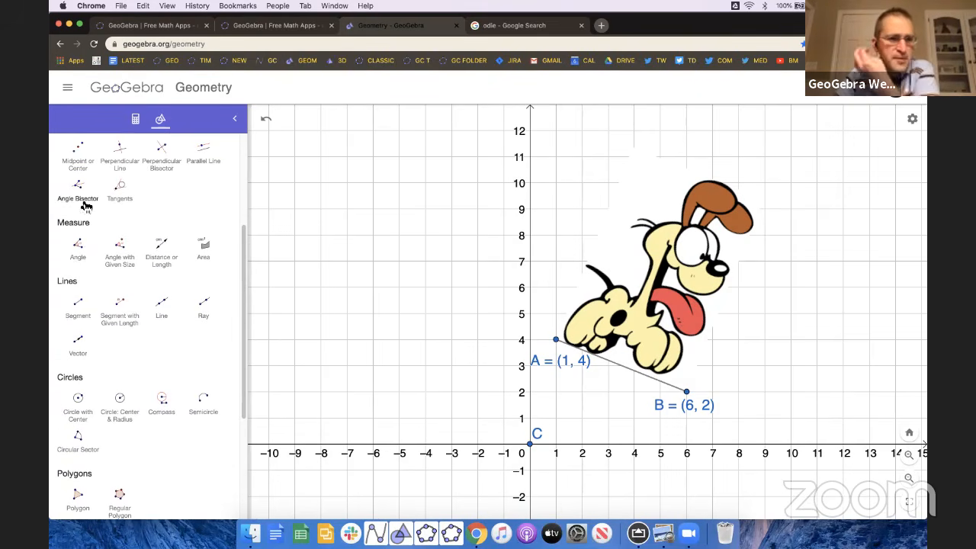
pyautogui.scroll(1, 82, 201)
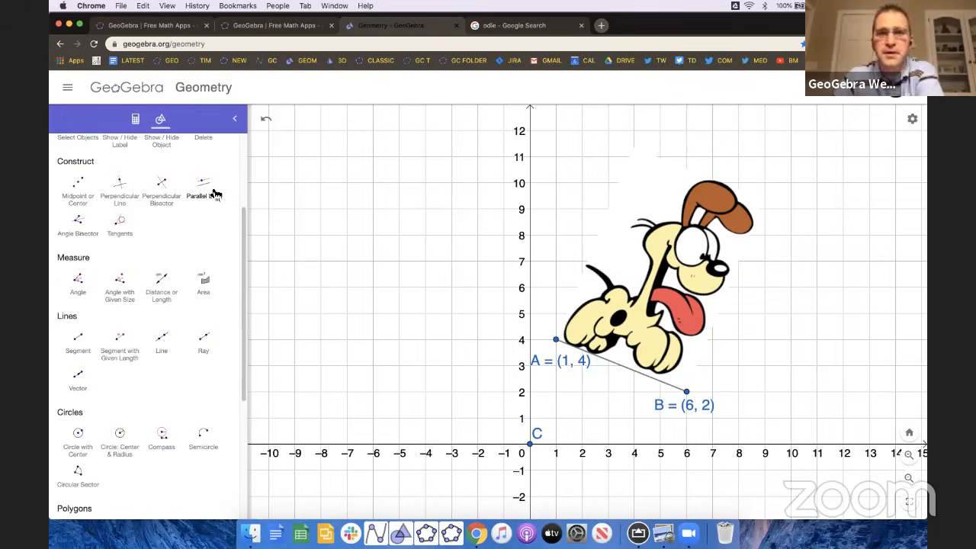
pyautogui.scroll(-6, 214, 196)
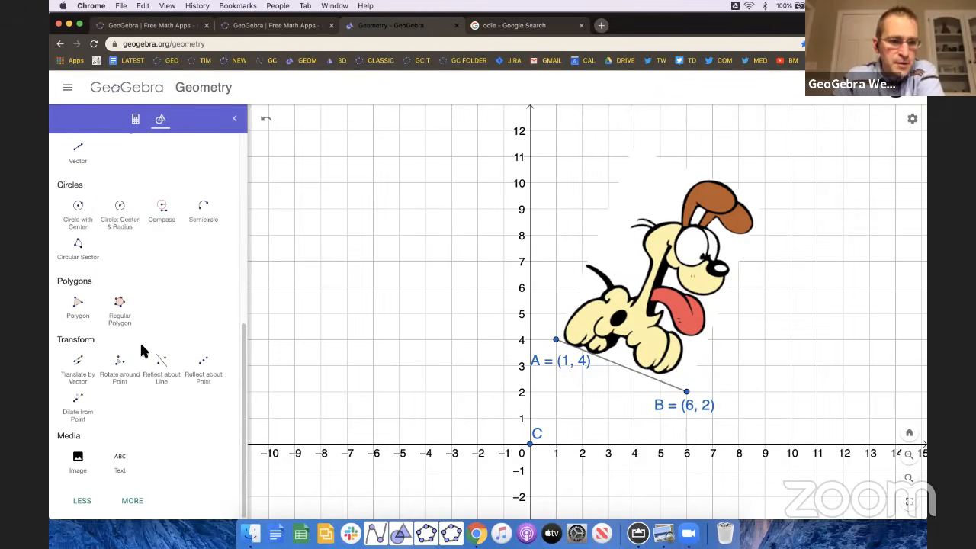
# Step: Dilate the picture and segment AB from point C by a factor of k, and return to the Move tool
pyautogui.scroll(5, 120, 375)
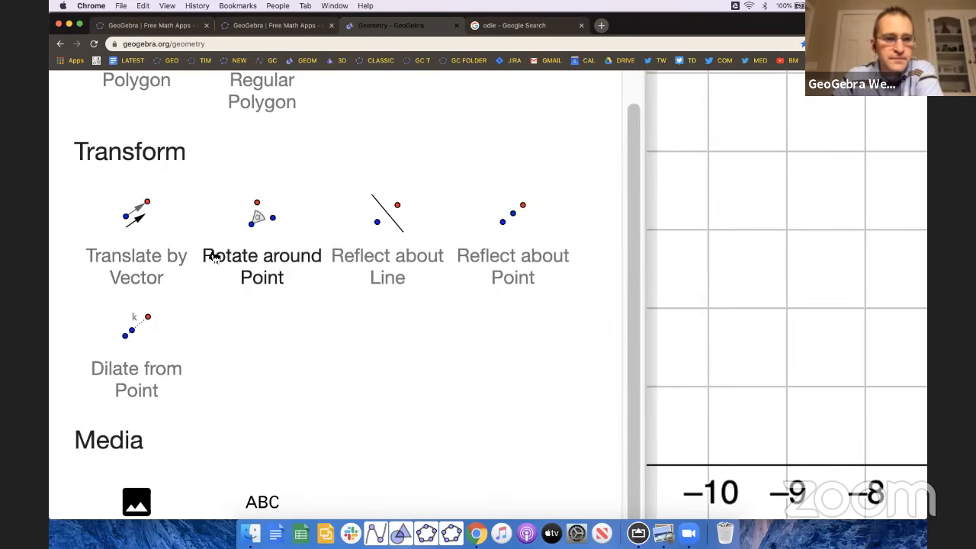
pyautogui.click(146, 369)
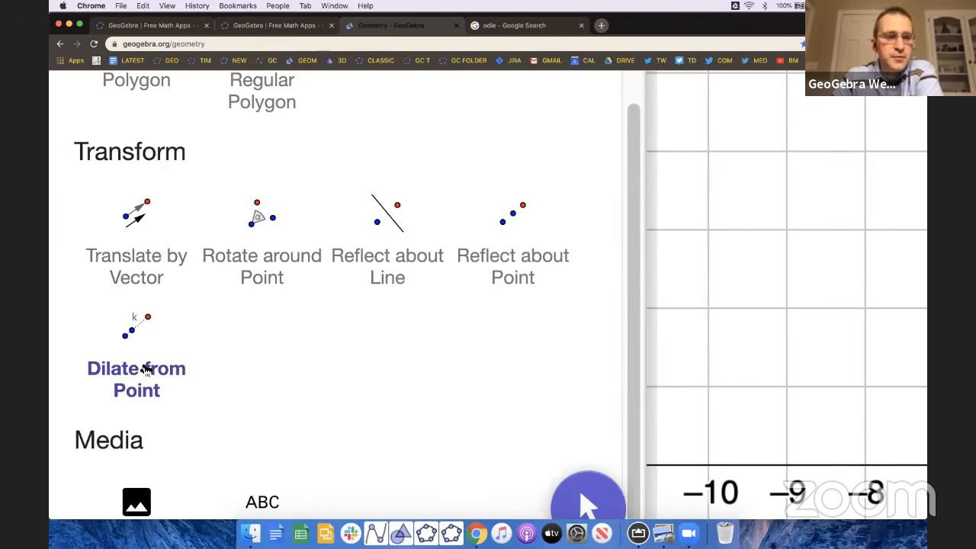
pyautogui.scroll(-5, 145, 369)
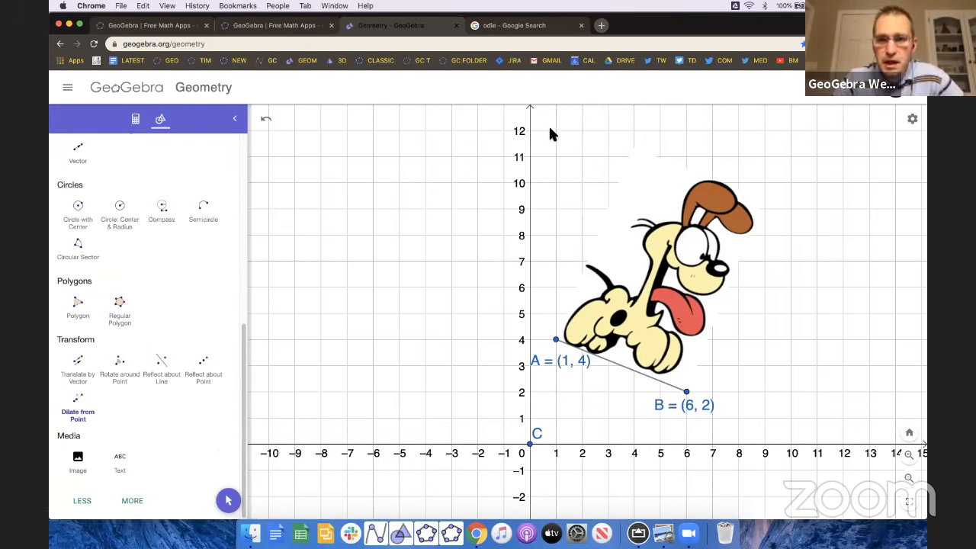
pyautogui.moveTo(503, 117); pyautogui.dragTo(785, 421)
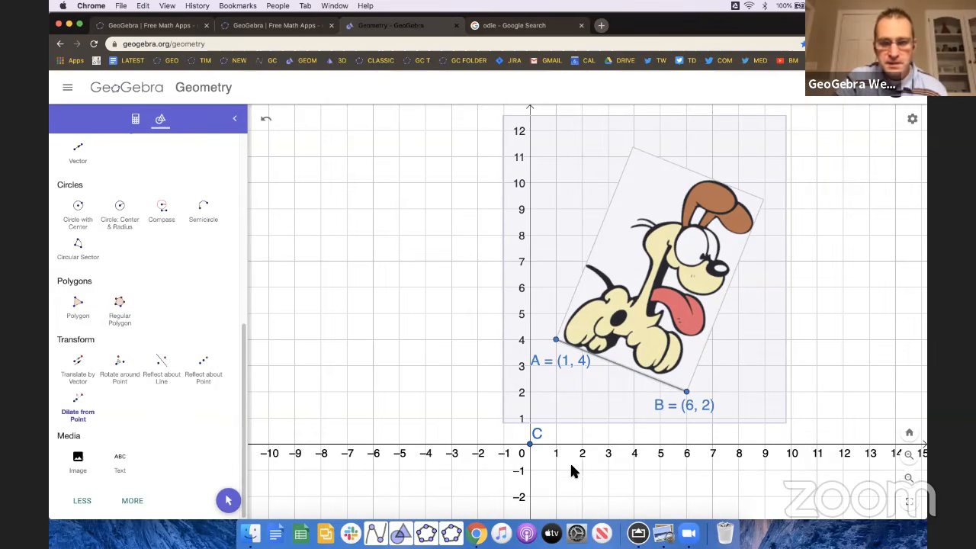
pyautogui.click(532, 447)
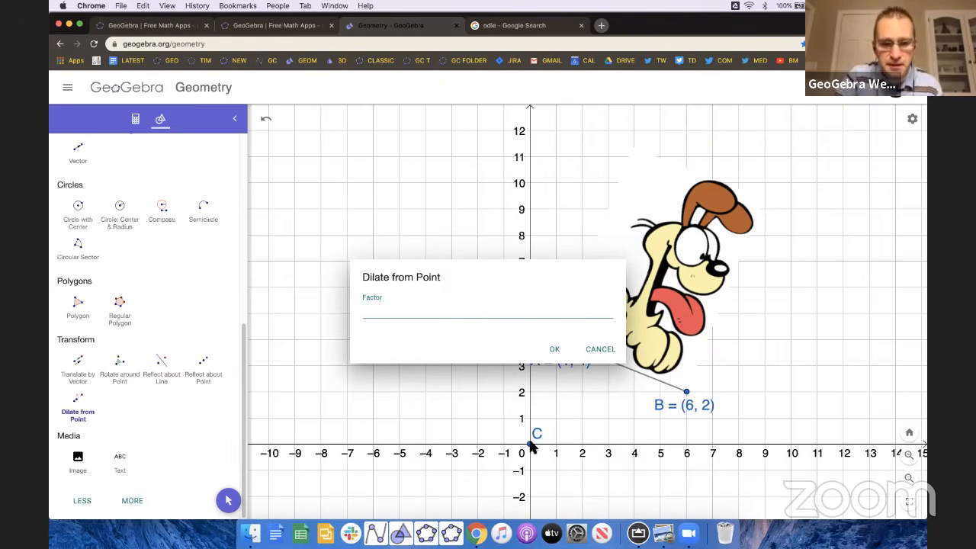
pyautogui.write('k')
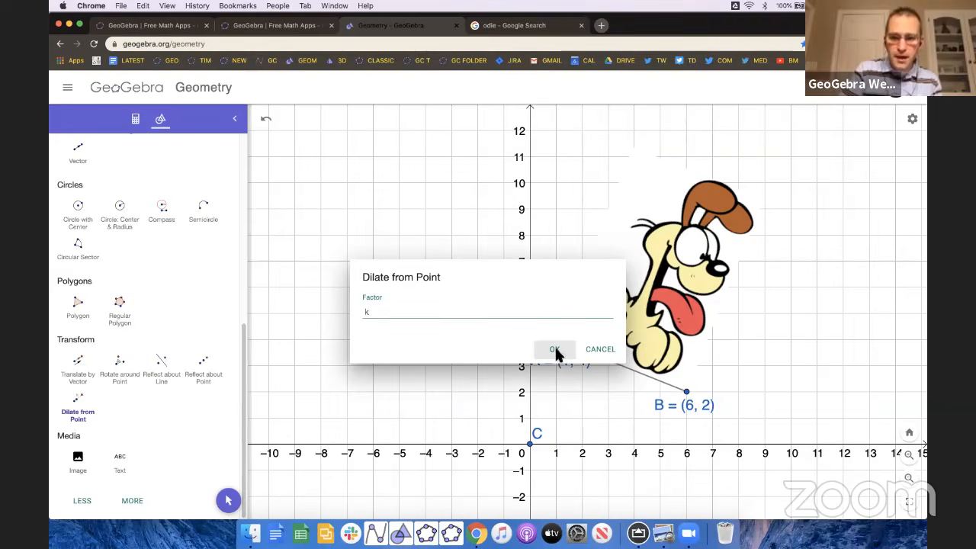
pyautogui.click(555, 350)
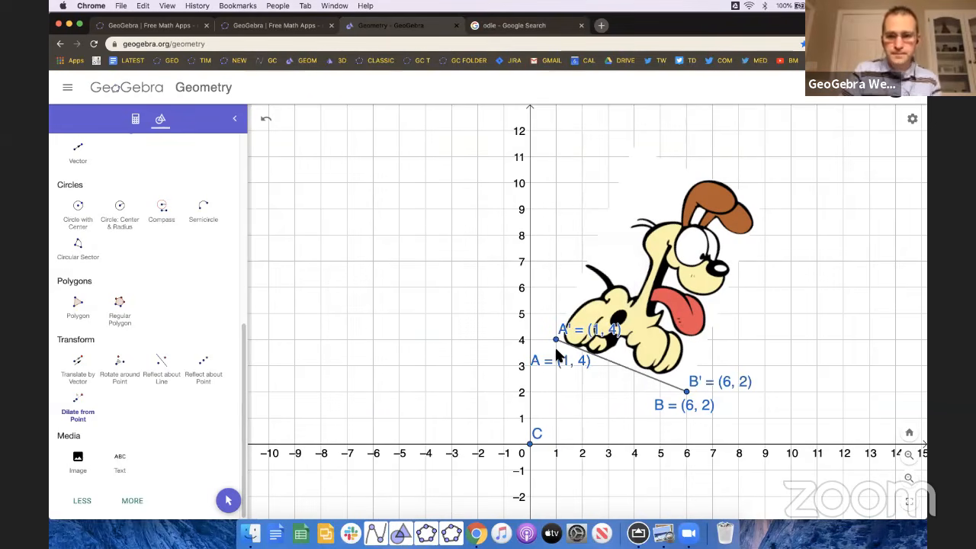
pyautogui.click(228, 501)
# Step: Show the slider for k on the graphics view and set k to 2.2
pyautogui.click(136, 124)
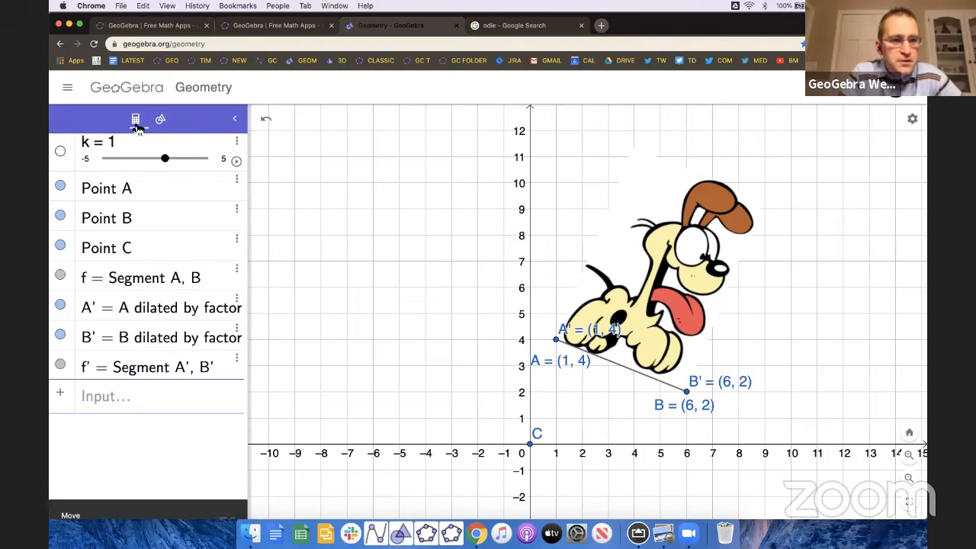
pyautogui.click(65, 153)
pyautogui.click(66, 154)
pyautogui.click(65, 153)
pyautogui.moveTo(278, 156); pyautogui.dragTo(396, 139)
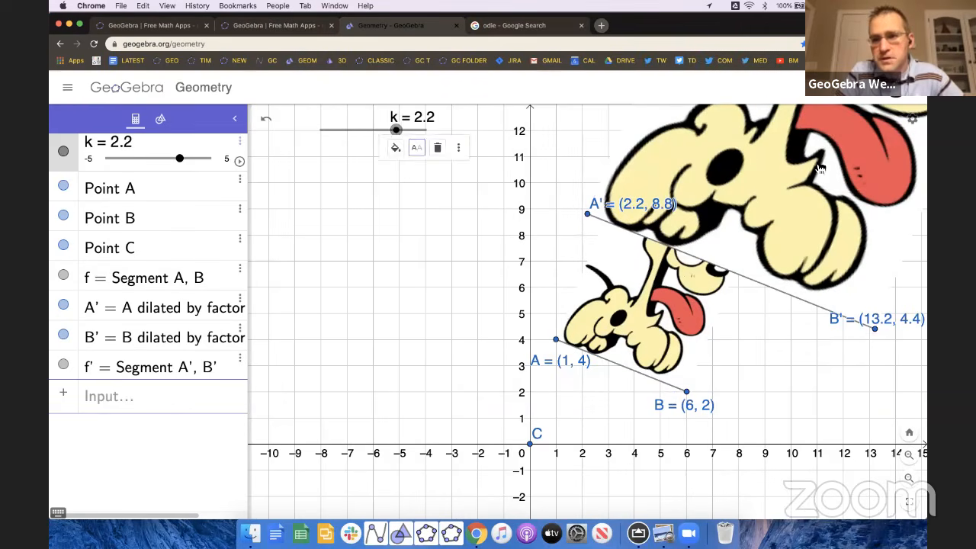
# Step: Lower the opacity of the dilated picture so the original shows through it
pyautogui.click(817, 168)
pyautogui.click(853, 347)
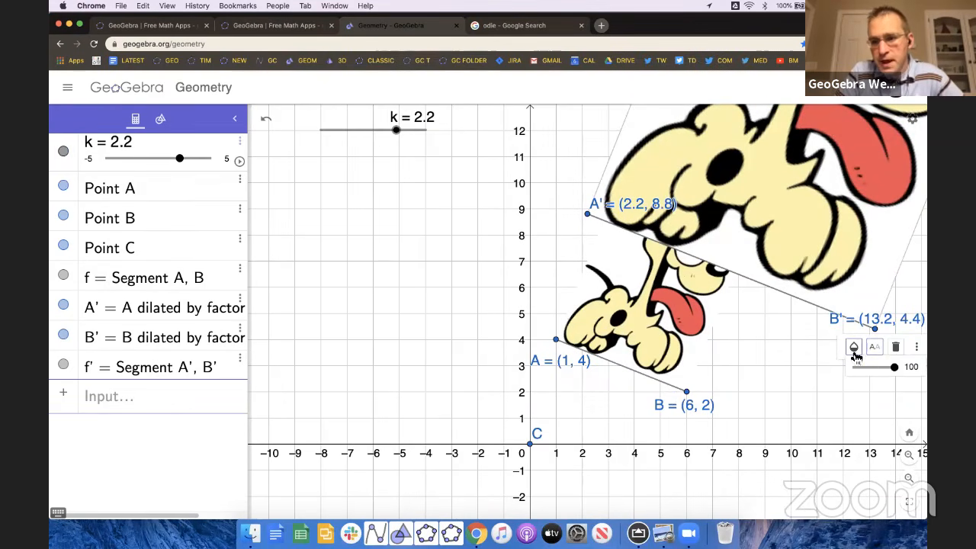
pyautogui.moveTo(892, 367); pyautogui.dragTo(875, 375)
pyautogui.click(814, 350)
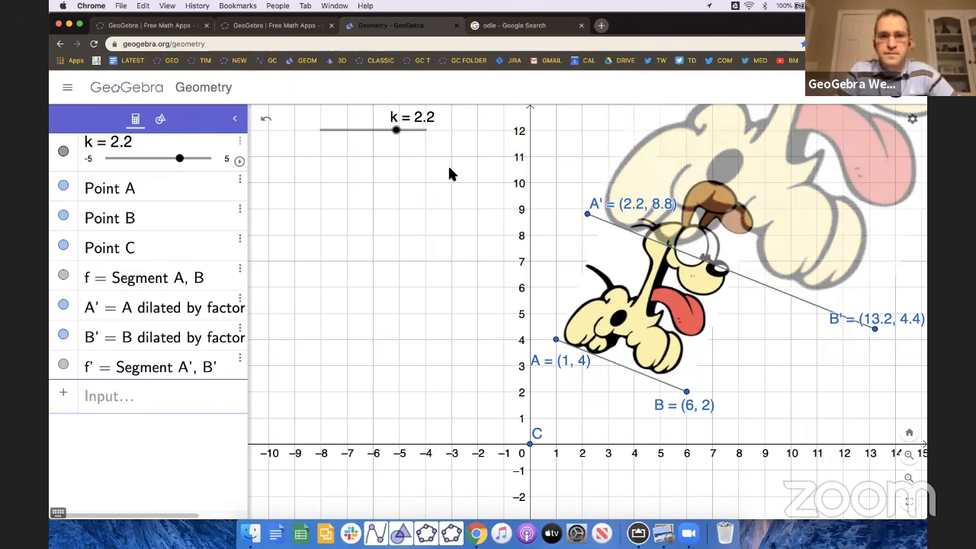
# Step: Reduce the scale factor k to 1.7, 1 and finally -1 with its slider
pyautogui.moveTo(400, 135)
pyautogui.mouseDown()
pyautogui.moveTo(367, 135)
pyautogui.moveTo(393, 139)
pyautogui.mouseUp()
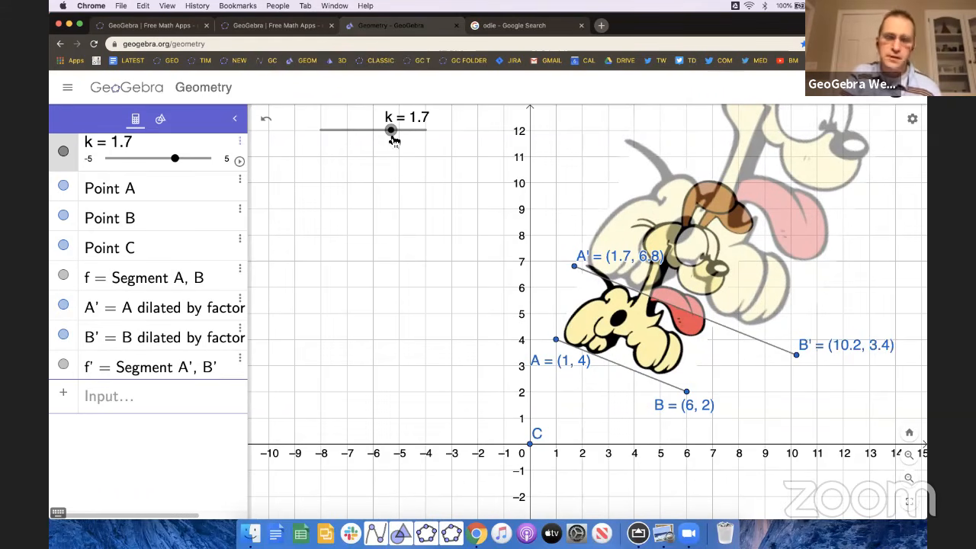
pyautogui.moveTo(392, 139); pyautogui.dragTo(388, 141)
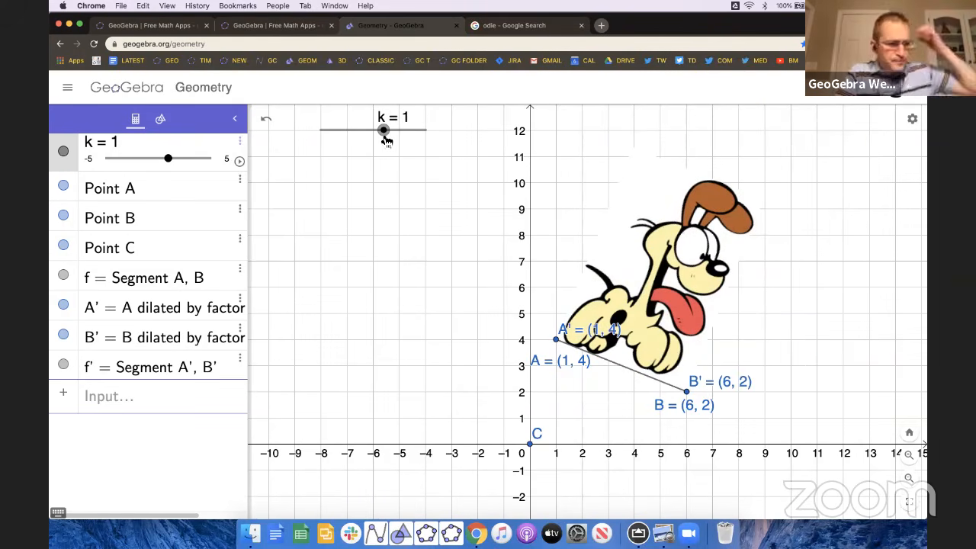
pyautogui.moveTo(386, 143); pyautogui.dragTo(359, 133)
# Step: Move the original picture's corner point A to (2, 4) and corner point B to (8, 2)
pyautogui.moveTo(451, 219); pyautogui.dragTo(503, 207)
pyautogui.scroll(-3, 445, 210)
pyautogui.moveTo(614, 235); pyautogui.dragTo(632, 196)
pyautogui.moveTo(597, 319)
pyautogui.mouseDown()
pyautogui.moveTo(556, 280)
pyautogui.moveTo(603, 305)
pyautogui.mouseUp()
pyautogui.click(635, 288)
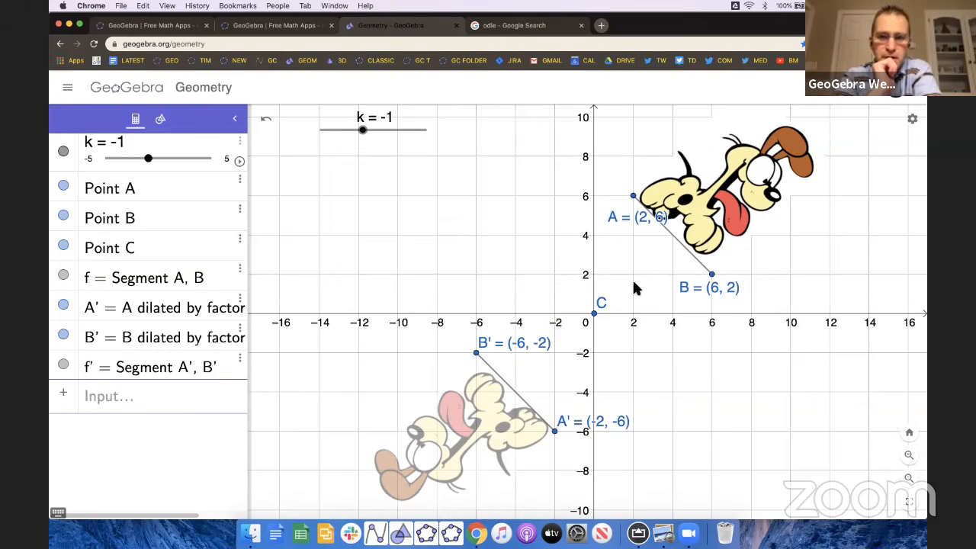
pyautogui.click(632, 196)
pyautogui.moveTo(632, 197); pyautogui.dragTo(634, 235)
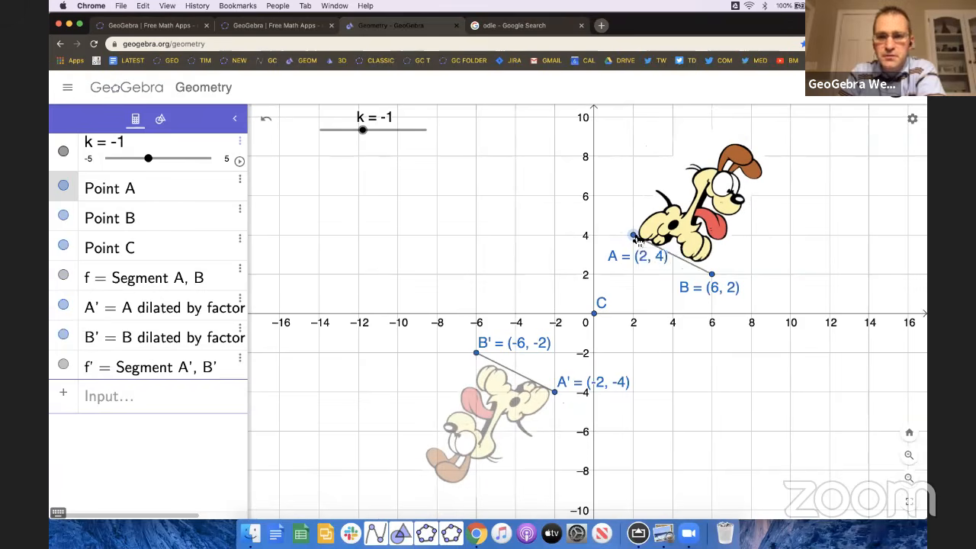
pyautogui.click(773, 289)
pyautogui.moveTo(711, 274); pyautogui.dragTo(752, 277)
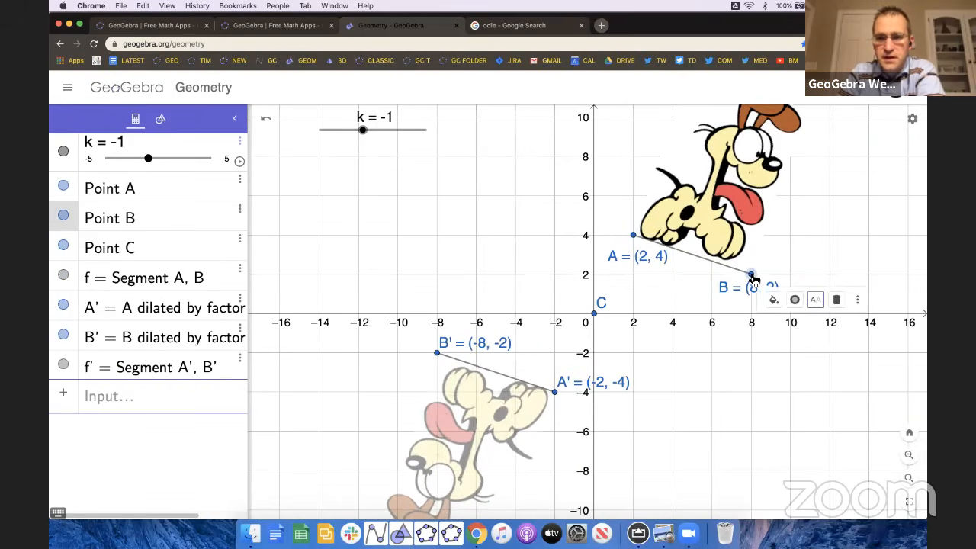
# Step: Show the name and value label on segment AB
pyautogui.click(689, 257)
pyautogui.click(755, 219)
pyautogui.click(768, 276)
pyautogui.click(766, 259)
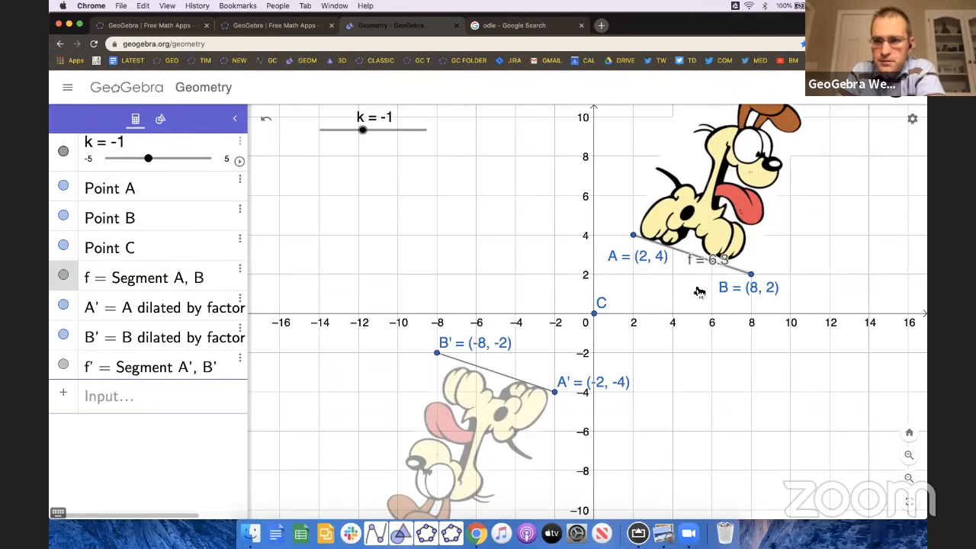
# Step: Show the name and value label on the dilated segment A'B'
pyautogui.click(486, 367)
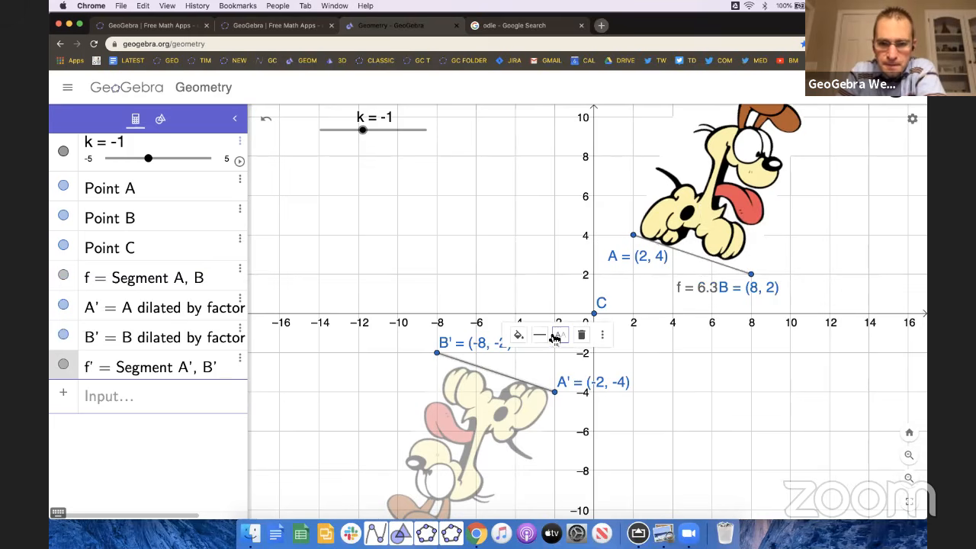
pyautogui.click(539, 334)
pyautogui.click(559, 334)
pyautogui.click(572, 375)
pyautogui.click(572, 392)
pyautogui.click(507, 259)
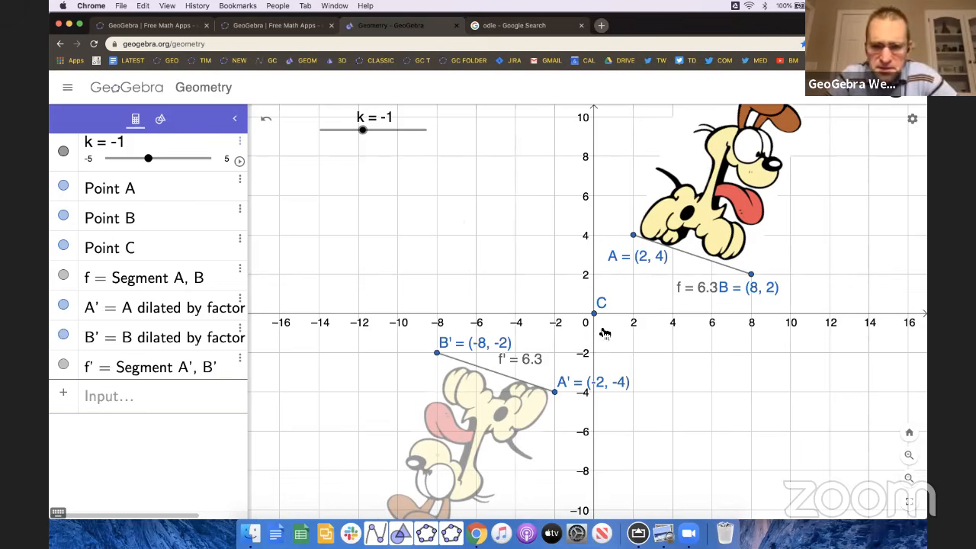
# Step: Set the scale factor k to -1.1 and lower the original picture's opacity until it is faint
pyautogui.moveTo(636, 239)
pyautogui.mouseDown()
pyautogui.moveTo(635, 194)
pyautogui.moveTo(639, 241)
pyautogui.mouseUp()
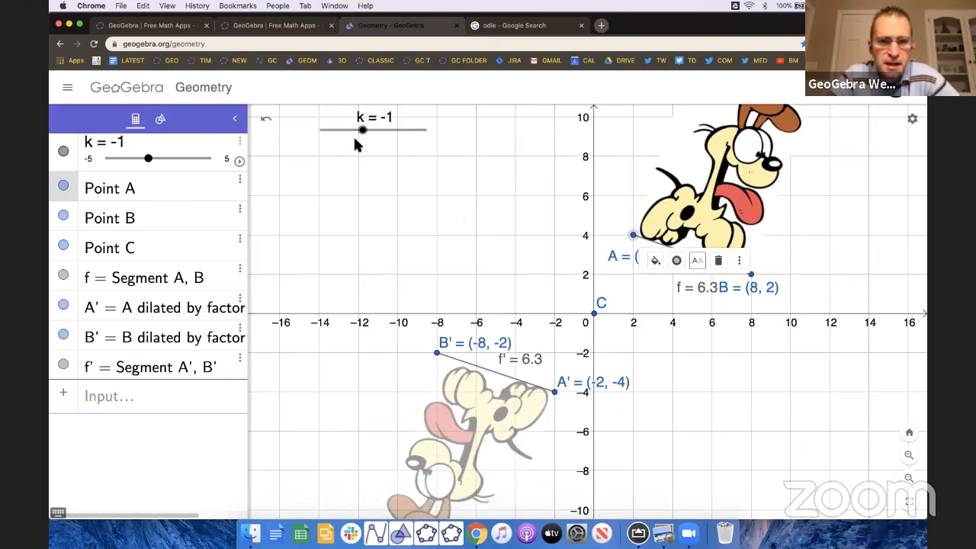
pyautogui.moveTo(365, 134)
pyautogui.mouseDown()
pyautogui.moveTo(398, 141)
pyautogui.moveTo(364, 145)
pyautogui.mouseUp()
pyautogui.click(754, 231)
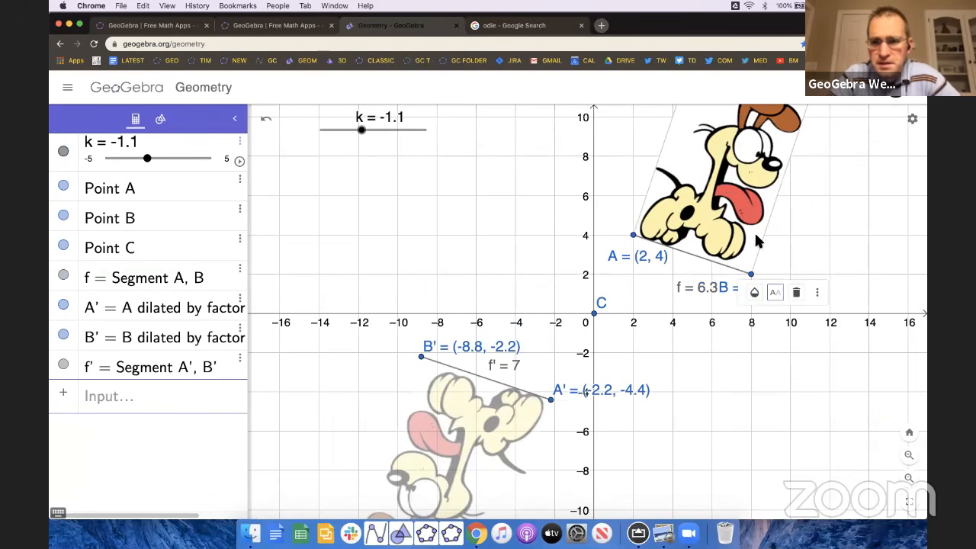
pyautogui.click(754, 292)
pyautogui.moveTo(798, 315); pyautogui.dragTo(765, 320)
# Step: Fade the dilated picture to match the original, and set the scale factor k to -1
pyautogui.click(507, 407)
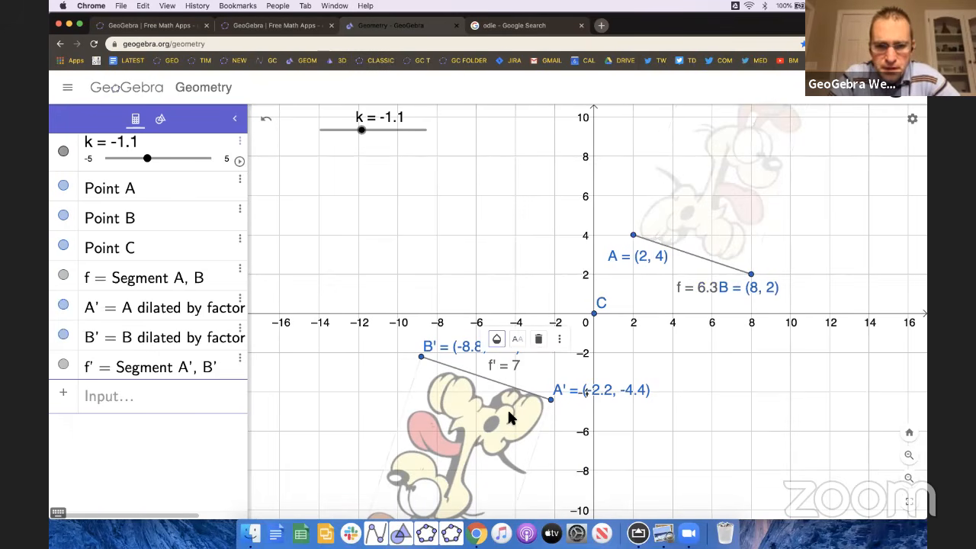
pyautogui.click(497, 339)
pyautogui.moveTo(514, 361); pyautogui.dragTo(504, 361)
pyautogui.click(467, 308)
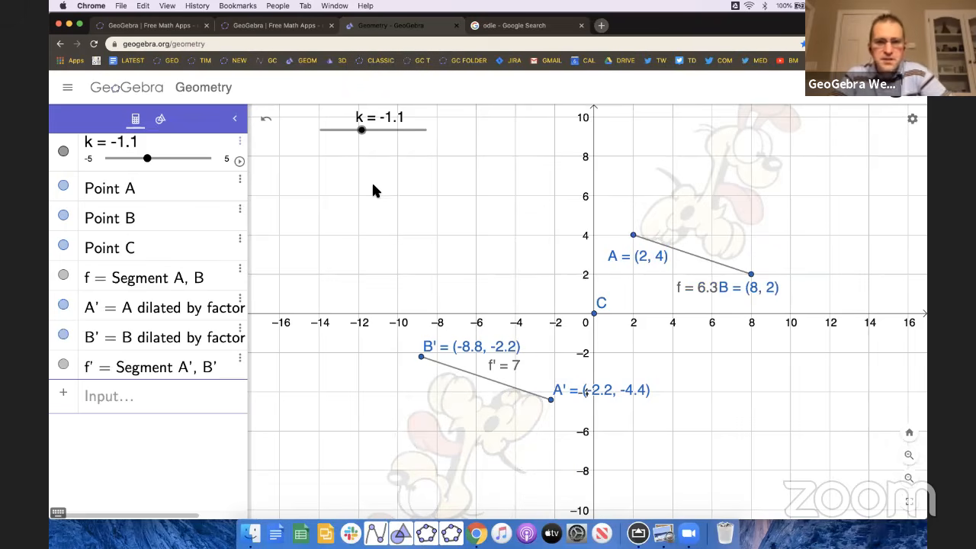
pyautogui.moveTo(364, 134)
pyautogui.mouseDown()
pyautogui.moveTo(396, 145)
pyautogui.moveTo(367, 146)
pyautogui.mouseUp()
# Step: Set the line thickness of segment AB to 10 and thicken the dilated segment A'B' as well
pyautogui.click(693, 257)
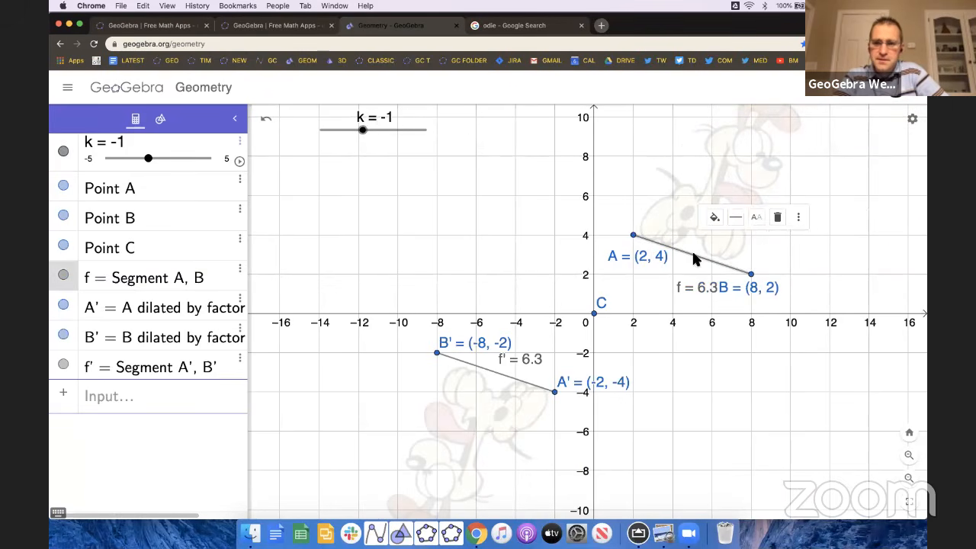
pyautogui.click(736, 218)
pyautogui.click(785, 262)
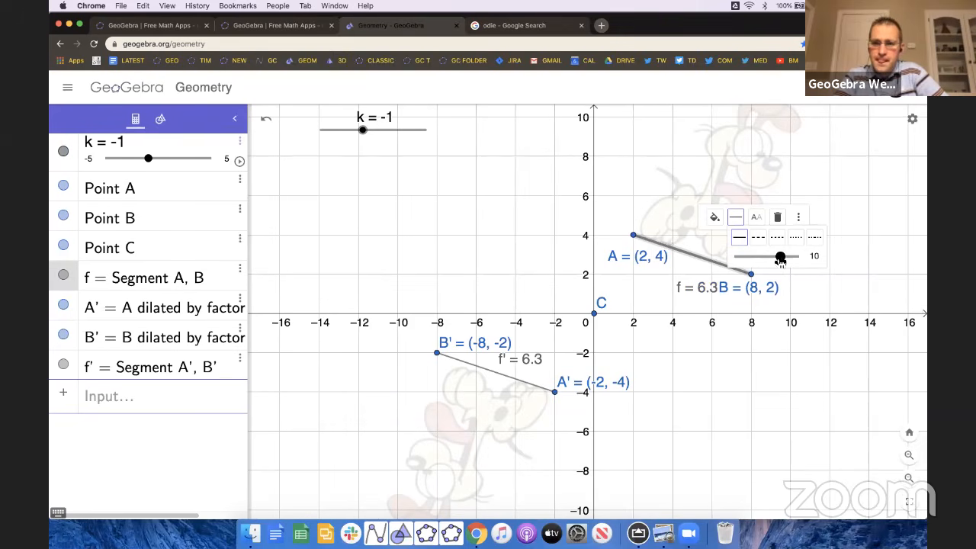
pyautogui.click(516, 385)
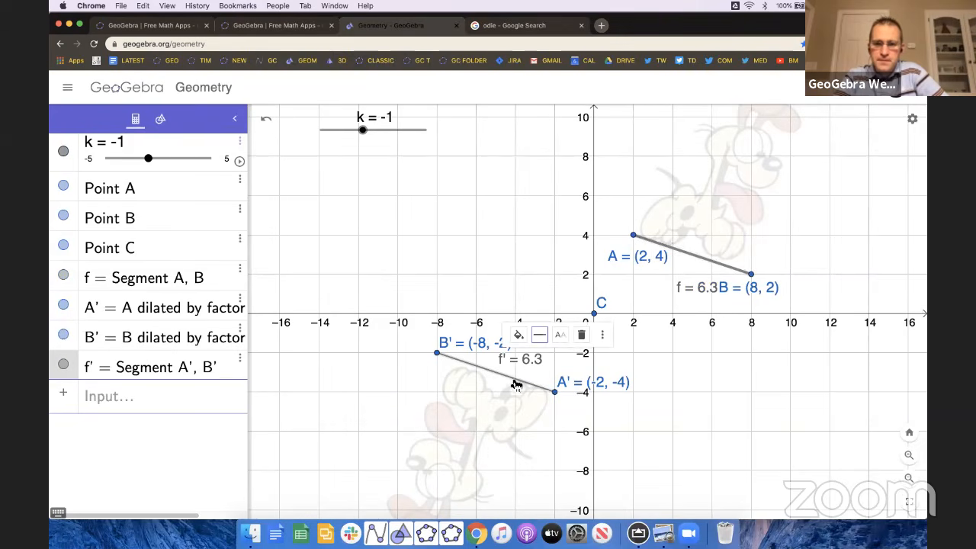
pyautogui.click(541, 336)
pyautogui.moveTo(561, 374); pyautogui.dragTo(580, 377)
pyautogui.click(436, 249)
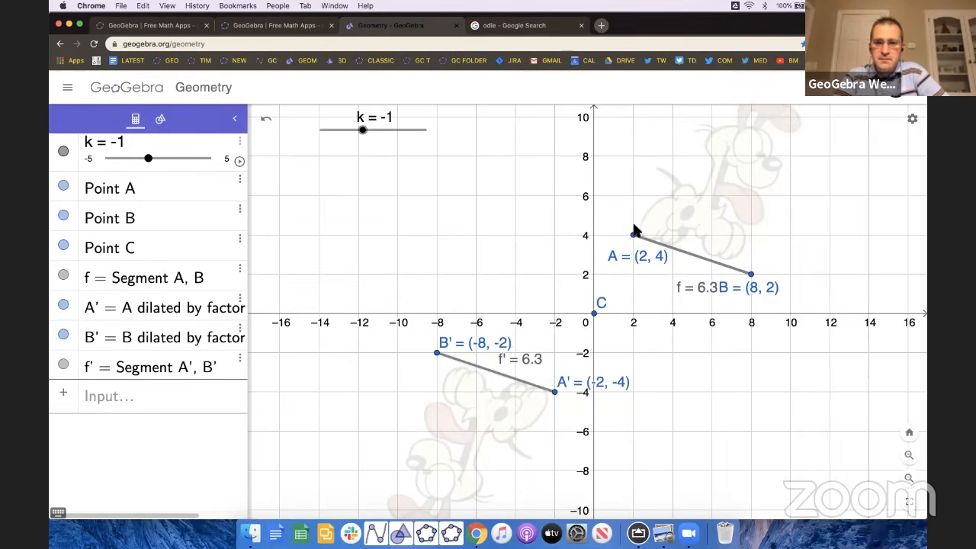
# Step: Move point A upward and place it at (0, 4) on the y-axis
pyautogui.moveTo(634, 232); pyautogui.dragTo(636, 164)
pyautogui.moveTo(622, 198); pyautogui.dragTo(597, 237)
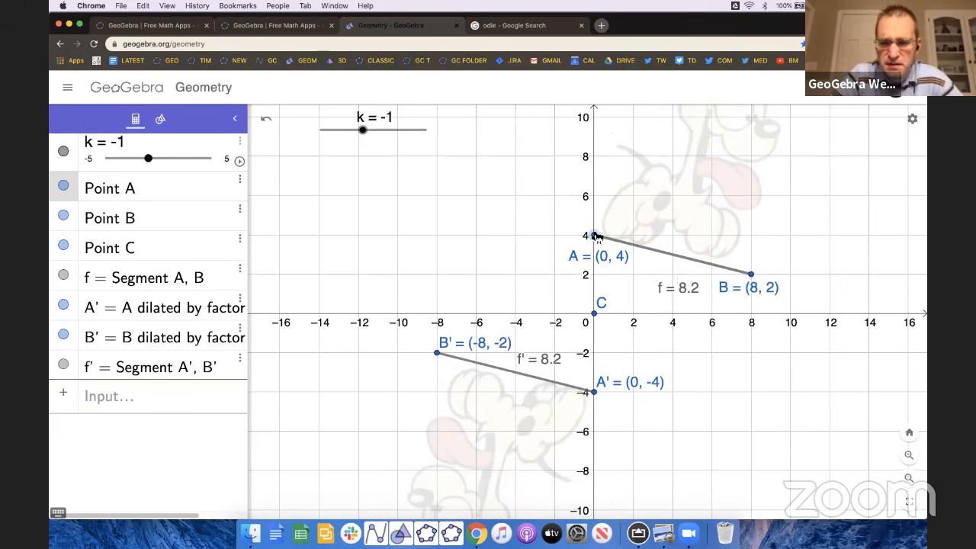
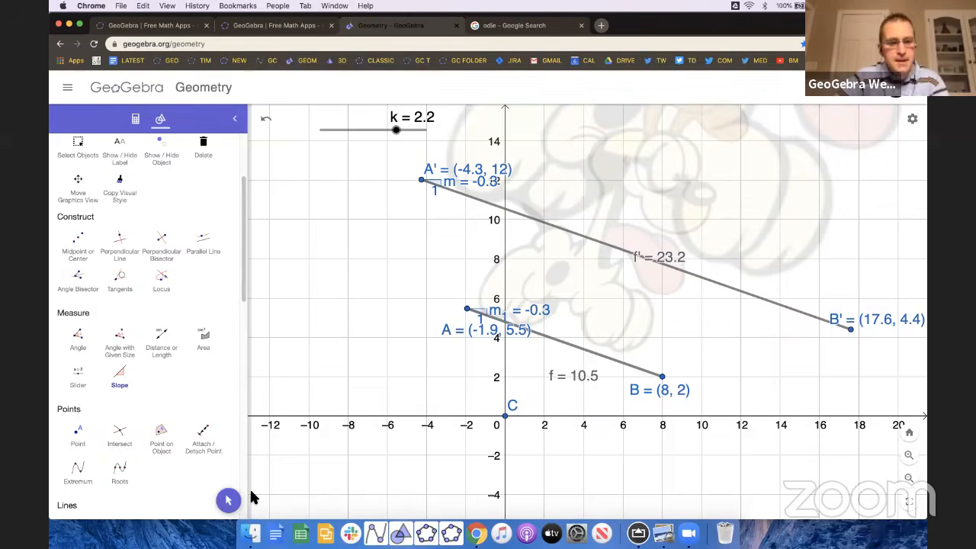
# Step: Move point A to (-2.4, 5.7) and point B to (8.4, 2.6), shifting both slope labels clear of the segments
pyautogui.click(228, 500)
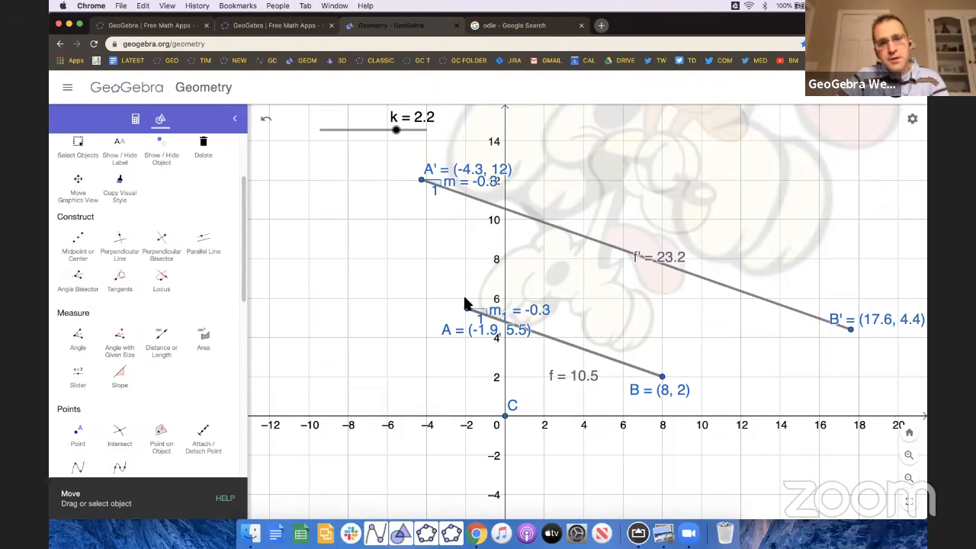
pyautogui.moveTo(467, 305)
pyautogui.mouseDown()
pyautogui.moveTo(449, 251)
pyautogui.moveTo(467, 333)
pyautogui.moveTo(448, 375)
pyautogui.moveTo(427, 374)
pyautogui.moveTo(424, 345)
pyautogui.moveTo(453, 323)
pyautogui.moveTo(433, 298)
pyautogui.moveTo(424, 323)
pyautogui.moveTo(458, 304)
pyautogui.mouseUp()
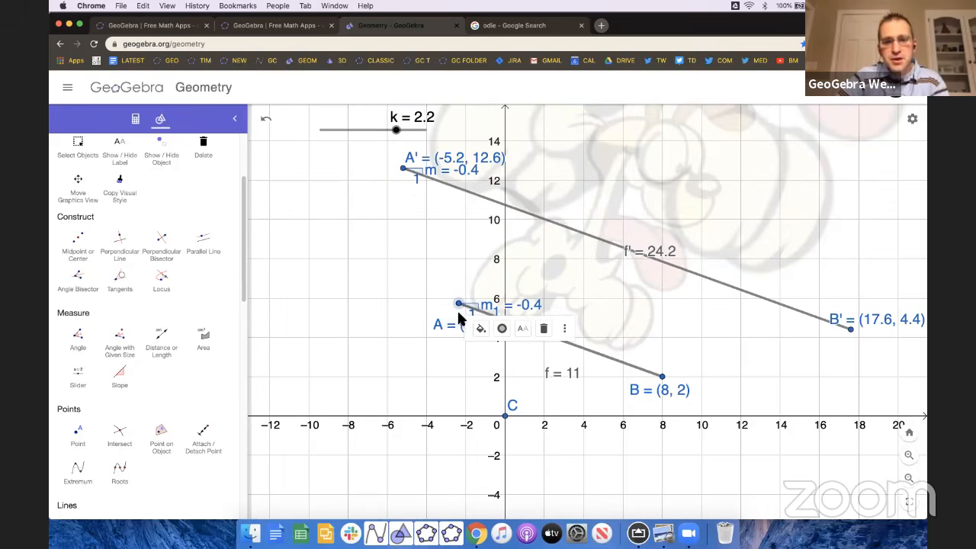
pyautogui.moveTo(471, 181); pyautogui.dragTo(446, 222)
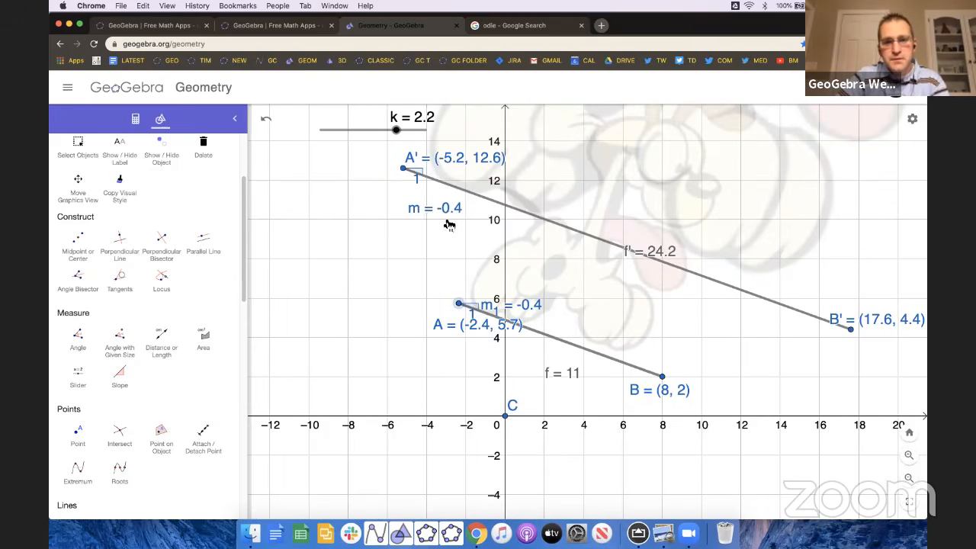
pyautogui.moveTo(513, 299); pyautogui.dragTo(462, 277)
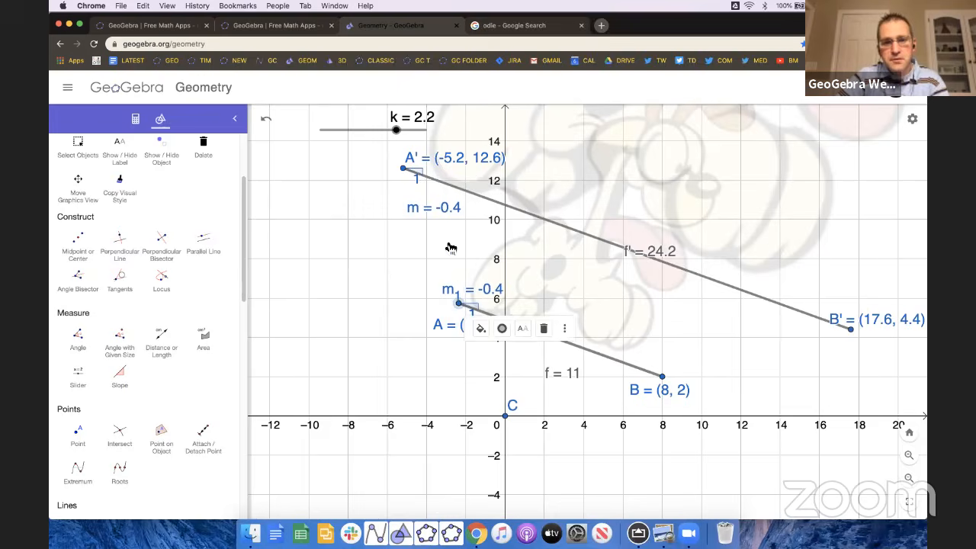
pyautogui.click(448, 244)
pyautogui.moveTo(662, 376)
pyautogui.mouseDown()
pyautogui.moveTo(603, 397)
pyautogui.moveTo(597, 412)
pyautogui.moveTo(688, 358)
pyautogui.moveTo(653, 362)
pyautogui.mouseUp()
# Step: Draw a line through the dilation center C and point A
pyautogui.scroll(3, 149, 244)
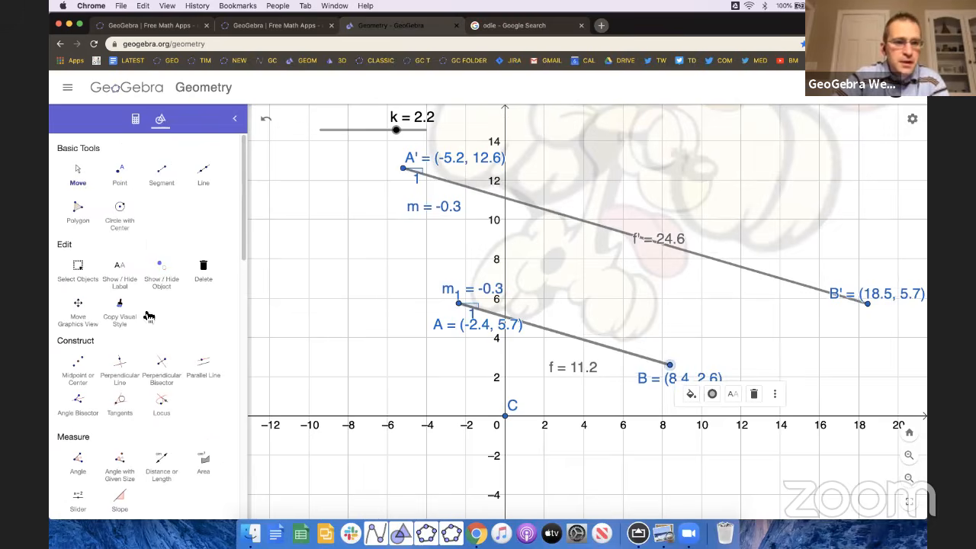
pyautogui.click(203, 172)
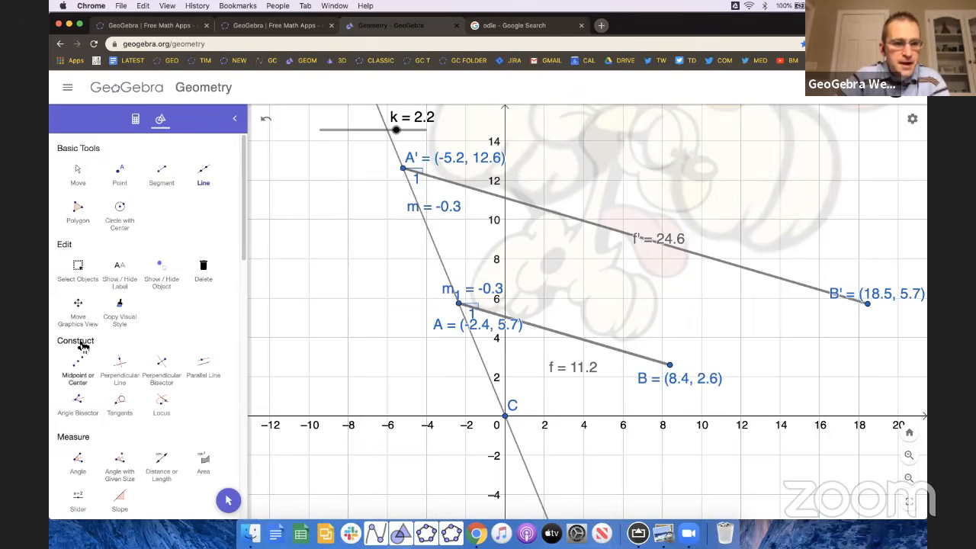
# Step: Measure the angle between line CA and segment AB at A, and the matching angle at A' on the dilated segment
pyautogui.scroll(-2, 79, 398)
pyautogui.click(79, 400)
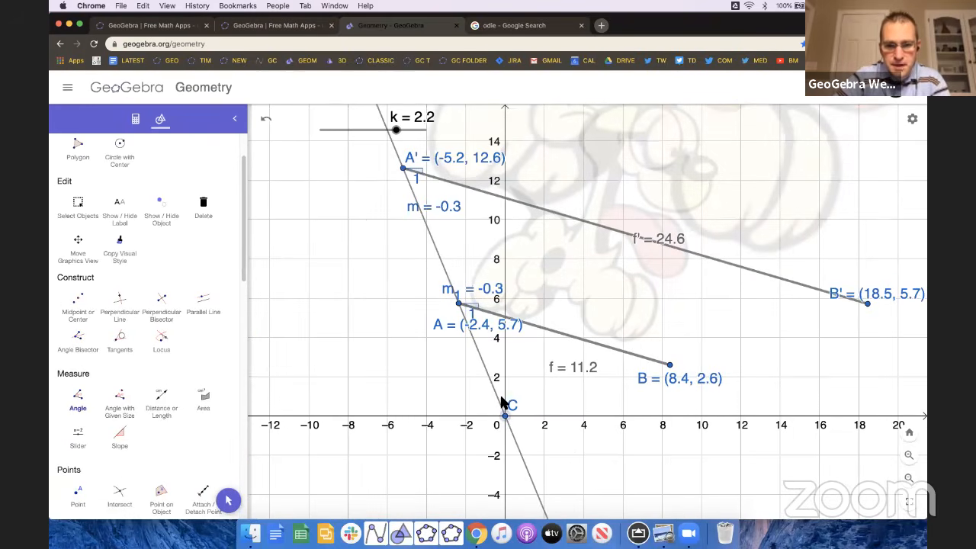
pyautogui.click(670, 365)
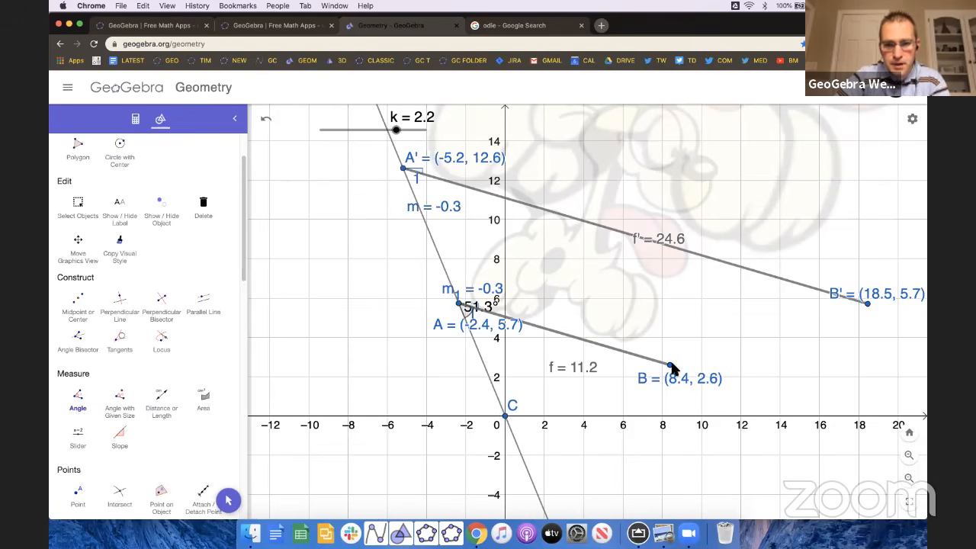
pyautogui.click(503, 415)
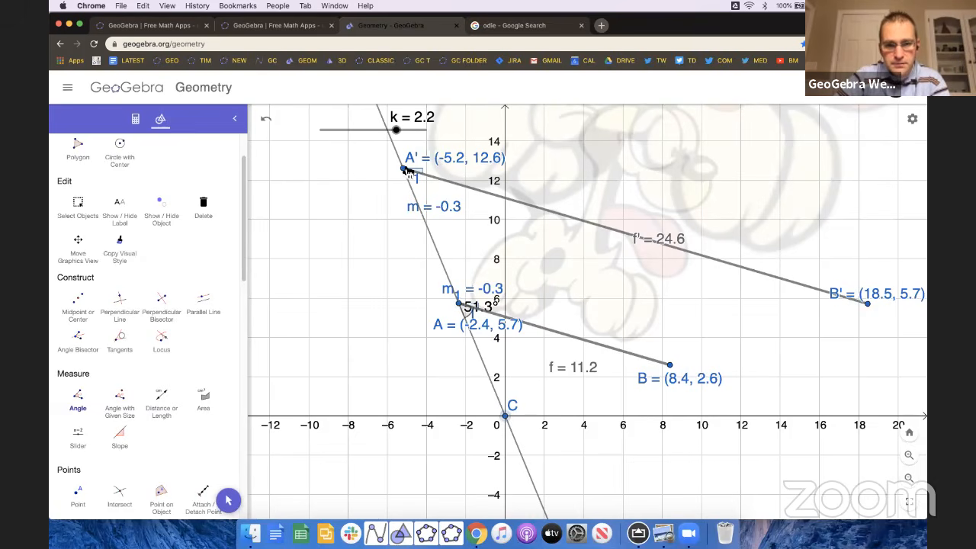
pyautogui.click(870, 305)
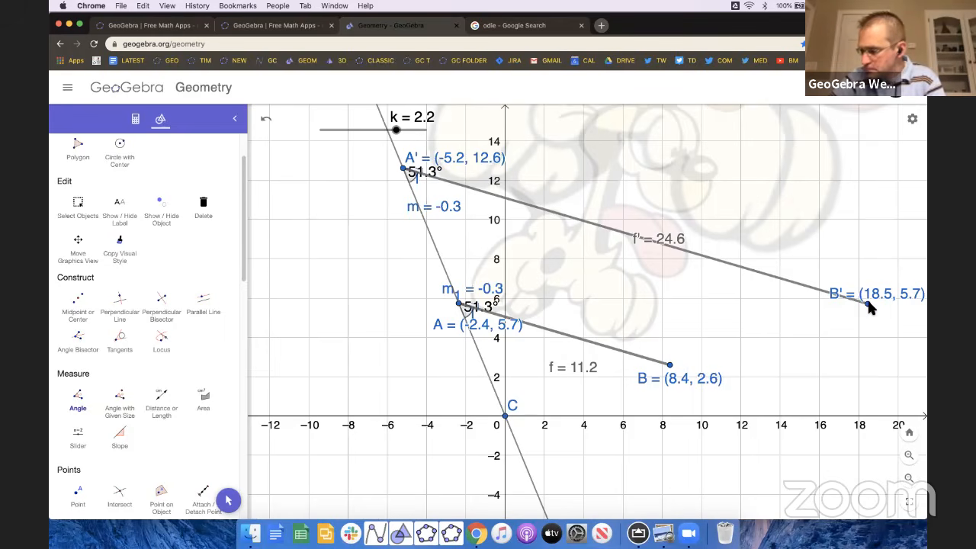
pyautogui.click(228, 500)
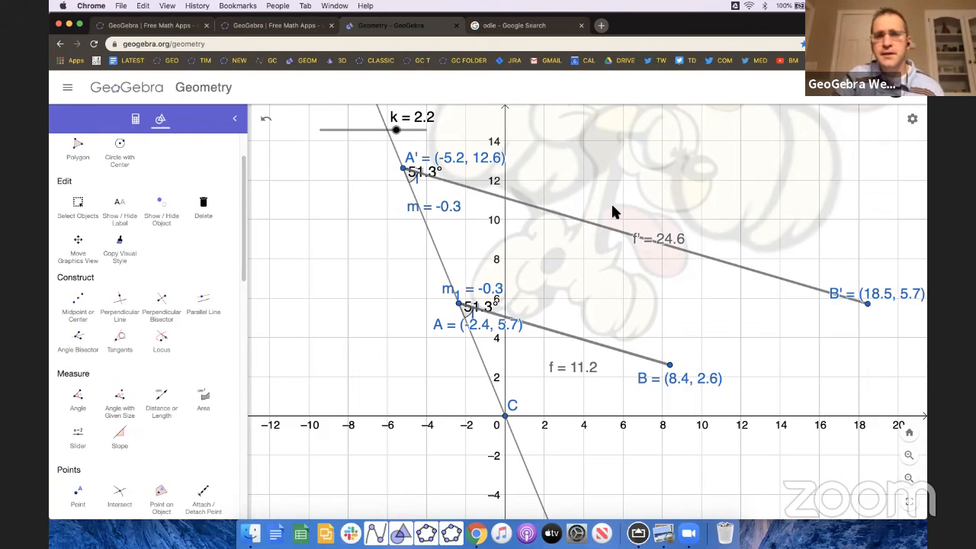
# Step: Set the scale factor k to 2.3 and shift point B slightly down toward the dilation center
pyautogui.click(134, 118)
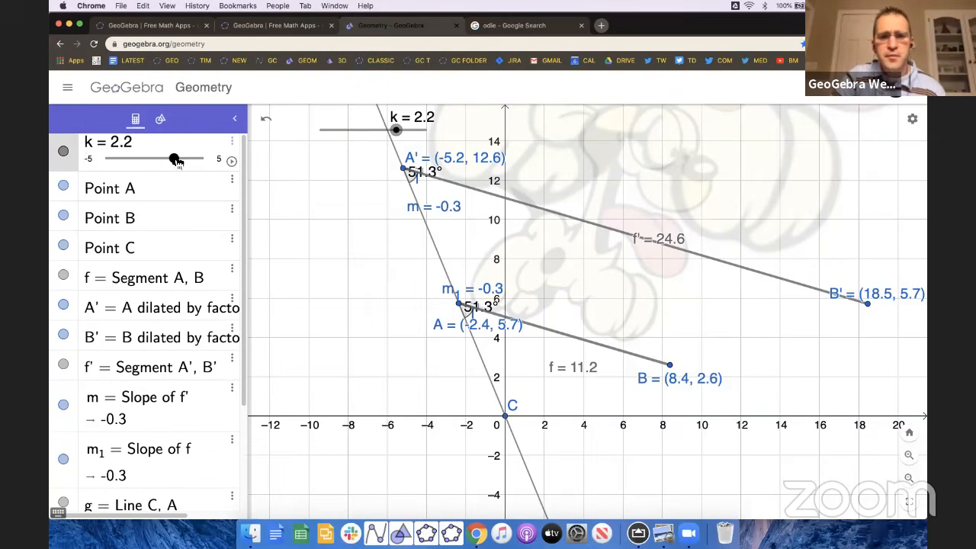
pyautogui.moveTo(176, 160)
pyautogui.mouseDown()
pyautogui.moveTo(164, 158)
pyautogui.moveTo(178, 162)
pyautogui.mouseUp()
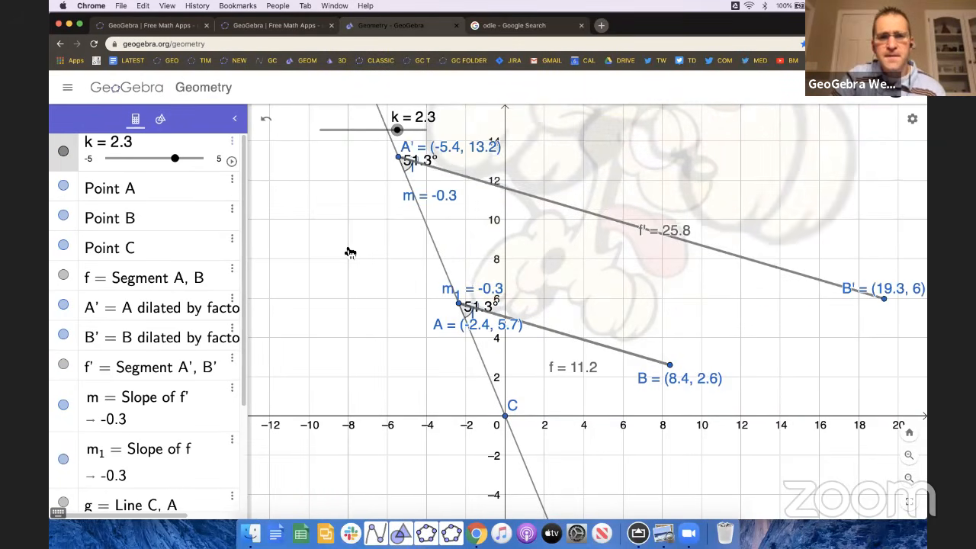
pyautogui.moveTo(674, 368)
pyautogui.mouseDown()
pyautogui.moveTo(599, 410)
pyautogui.moveTo(674, 335)
pyautogui.moveTo(688, 292)
pyautogui.moveTo(662, 376)
pyautogui.mouseUp()
# Step: Set the scale factor k to 4.4 and examine the enlarged picture and segment
pyautogui.moveTo(706, 350); pyautogui.dragTo(653, 464)
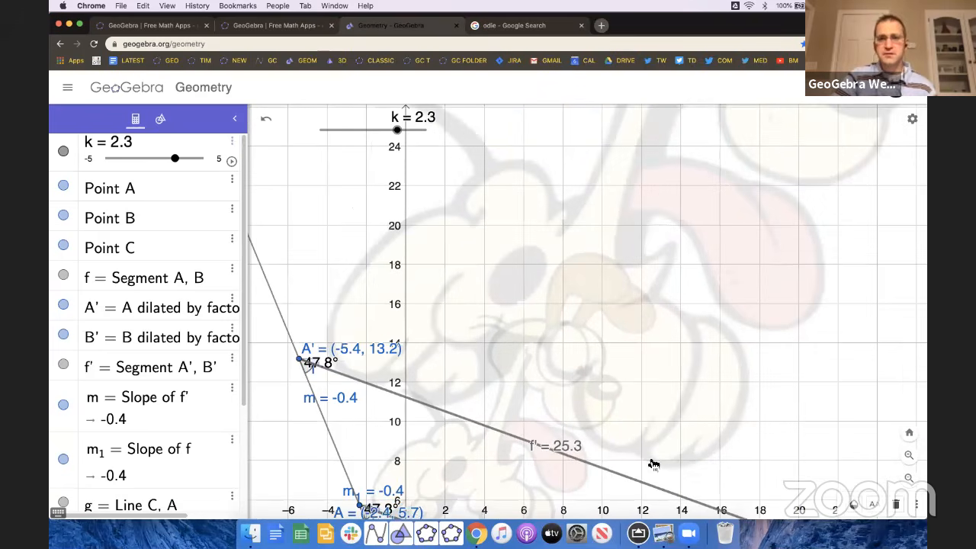
pyautogui.moveTo(357, 204); pyautogui.dragTo(257, 456)
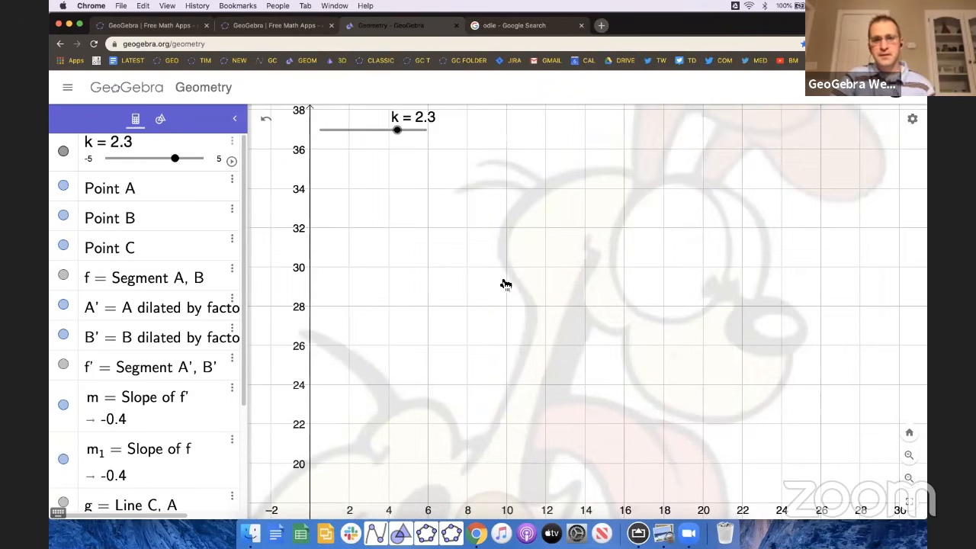
pyautogui.moveTo(408, 133); pyautogui.dragTo(425, 131)
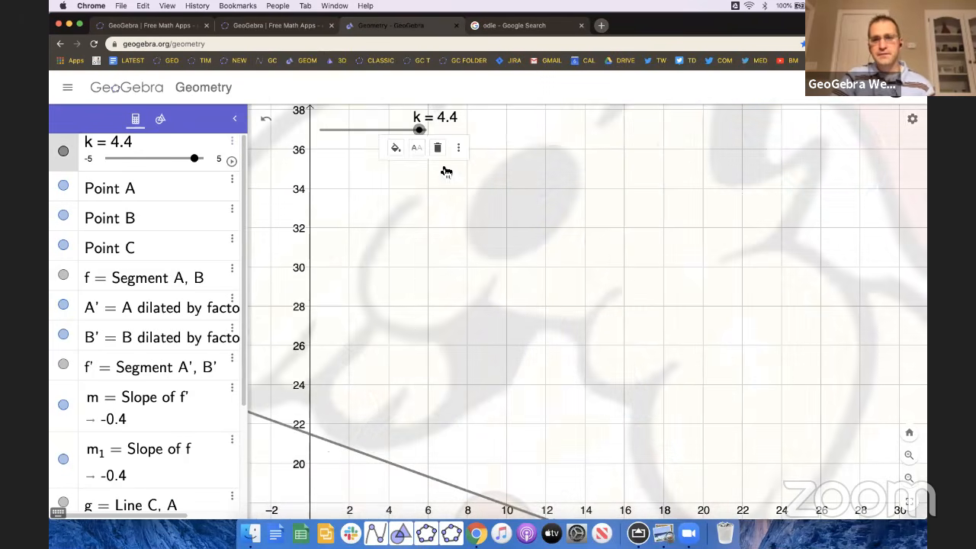
pyautogui.scroll(-5, 520, 234)
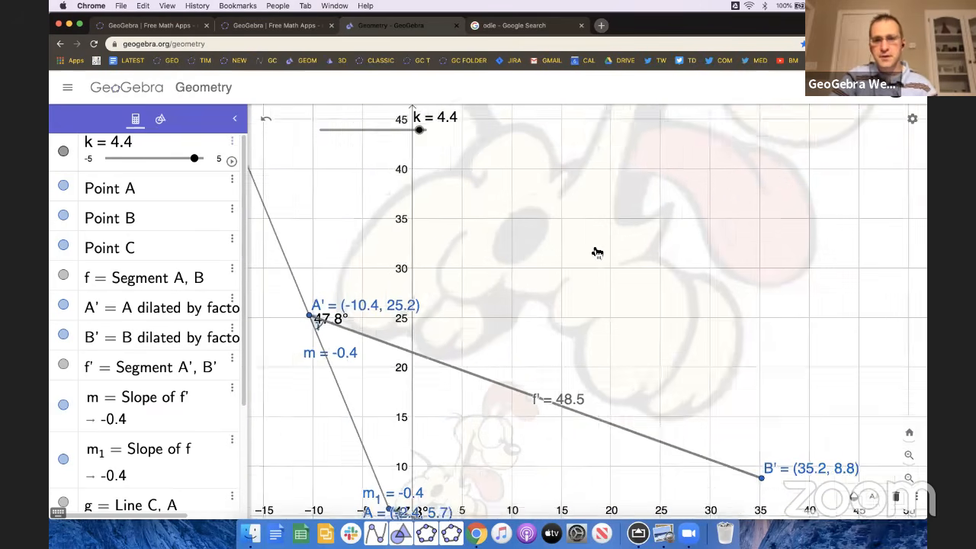
pyautogui.moveTo(849, 265); pyautogui.dragTo(806, 403)
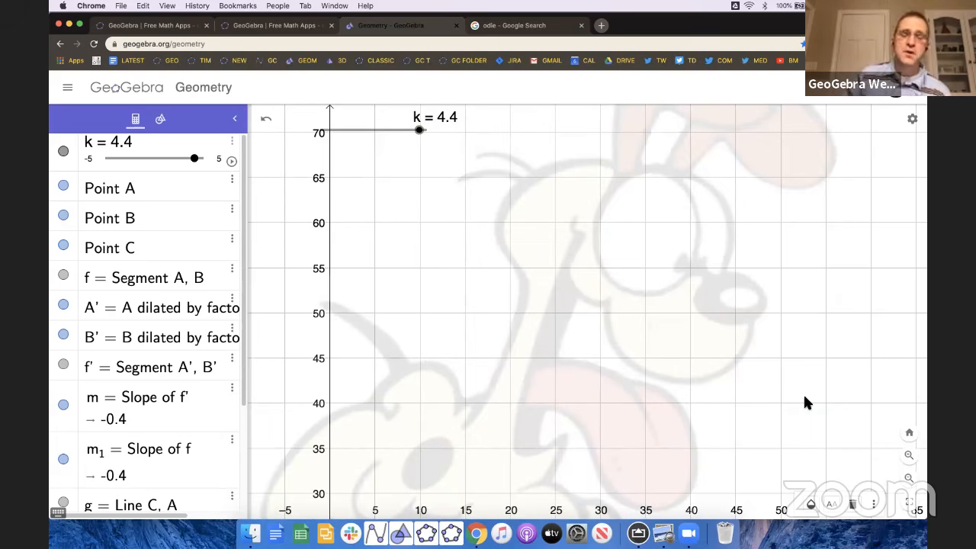
# Step: Reload the Geometry page and discard the current dilation construction
pyautogui.click(95, 44)
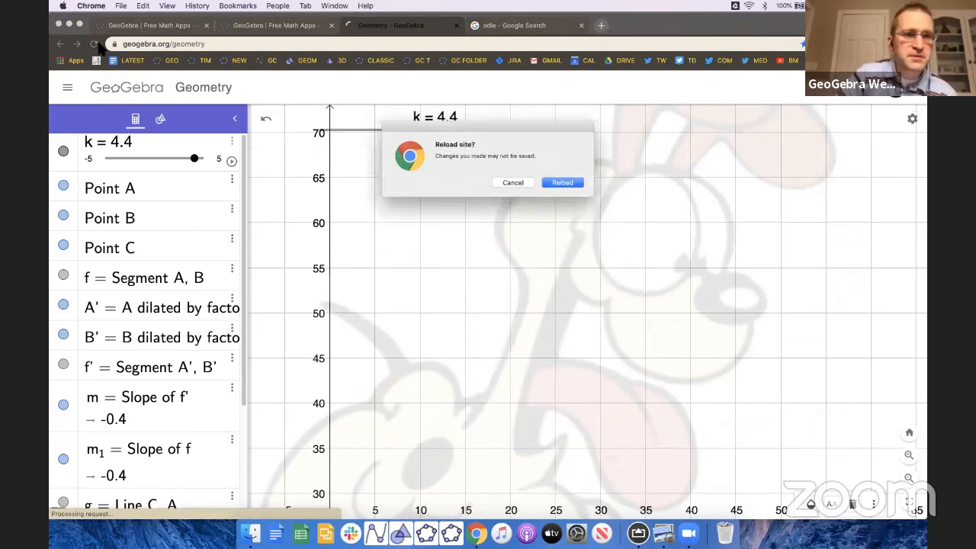
pyautogui.click(565, 183)
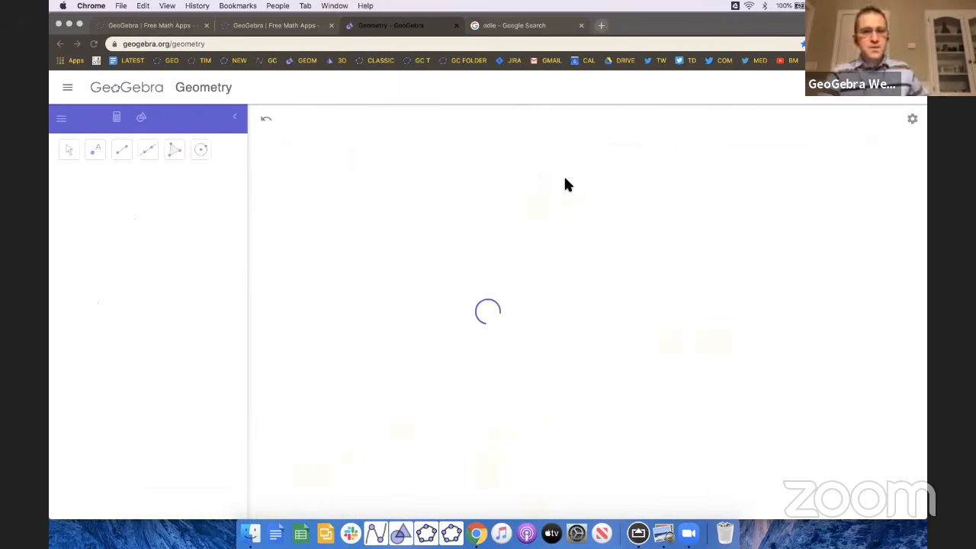
pyautogui.moveTo(851, 25); pyautogui.dragTo(799, 26)
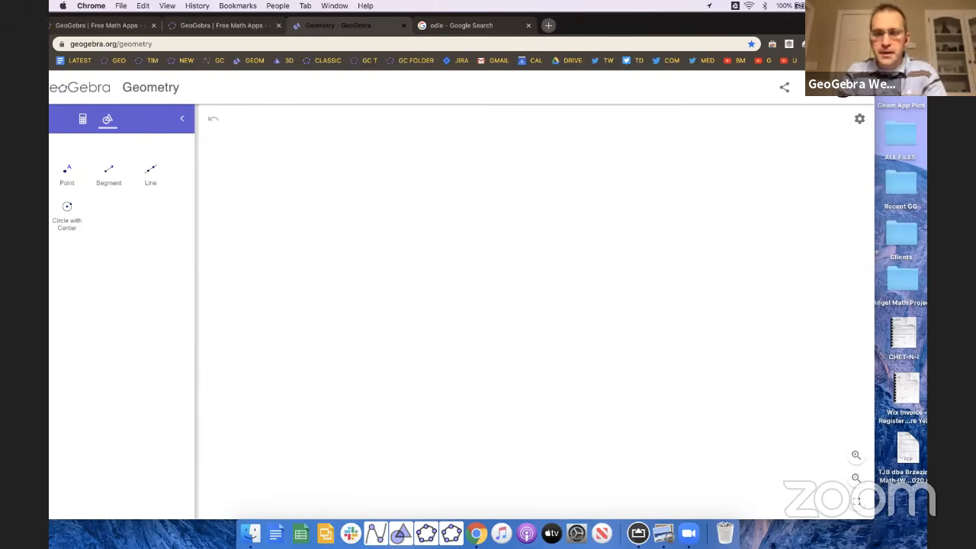
pyautogui.doubleClick(900, 37)
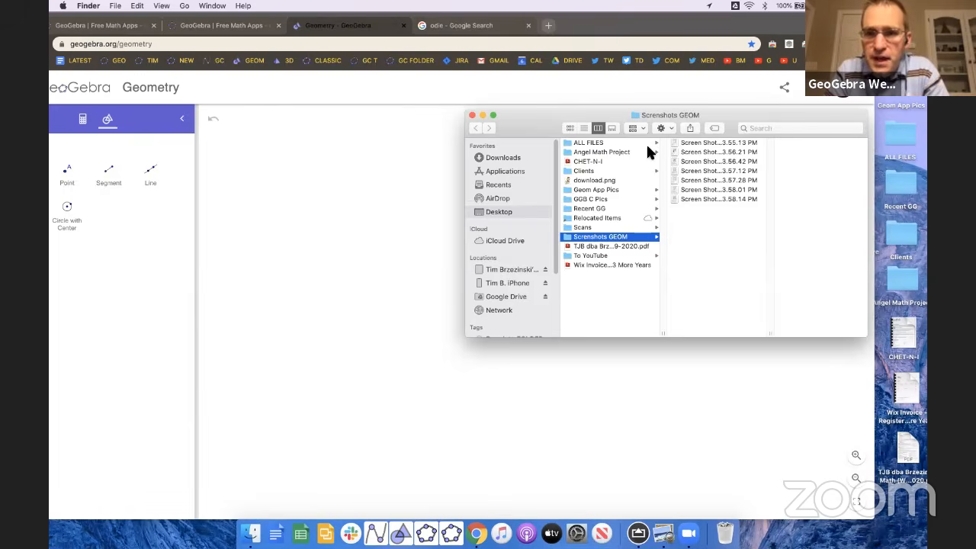
pyautogui.click(708, 152)
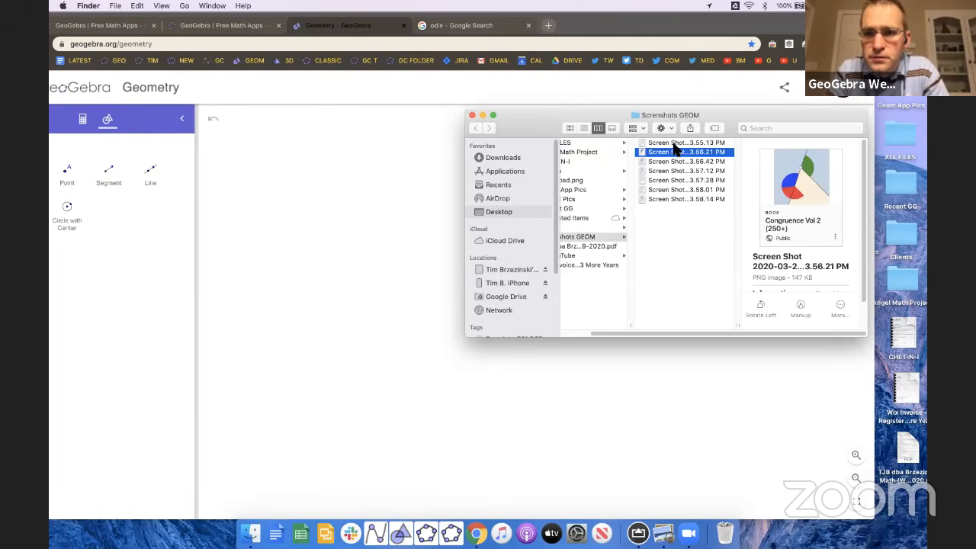
pyautogui.click(472, 114)
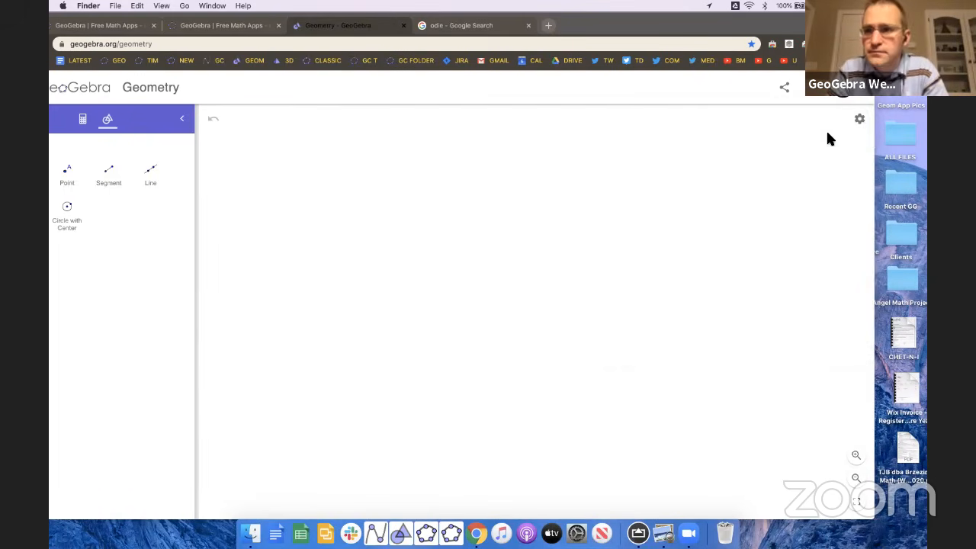
# Step: Insert the "4 Home Depots" map image from the desktop folder Geom App Pics into the empty construction, with the browser window moved aside for access
pyautogui.moveTo(822, 26); pyautogui.dragTo(777, 29)
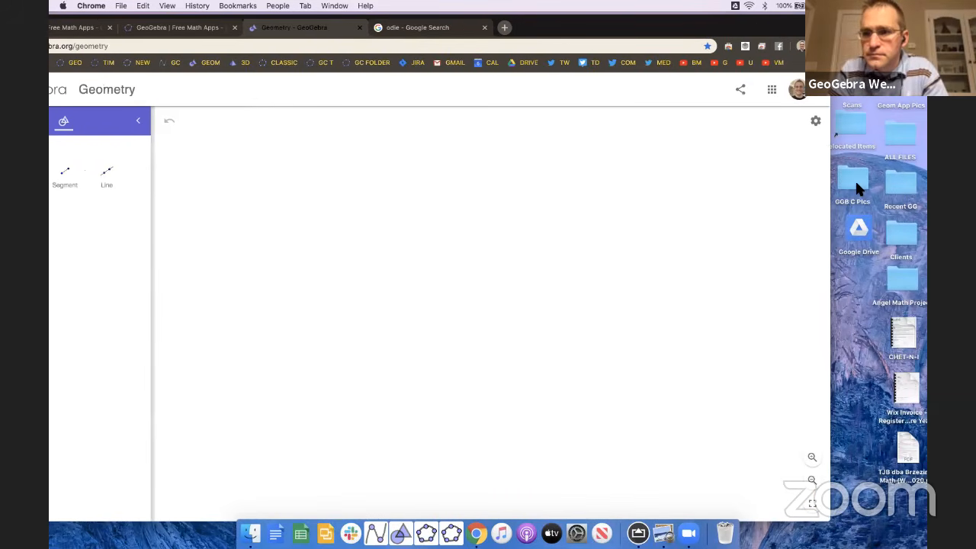
pyautogui.doubleClick(900, 103)
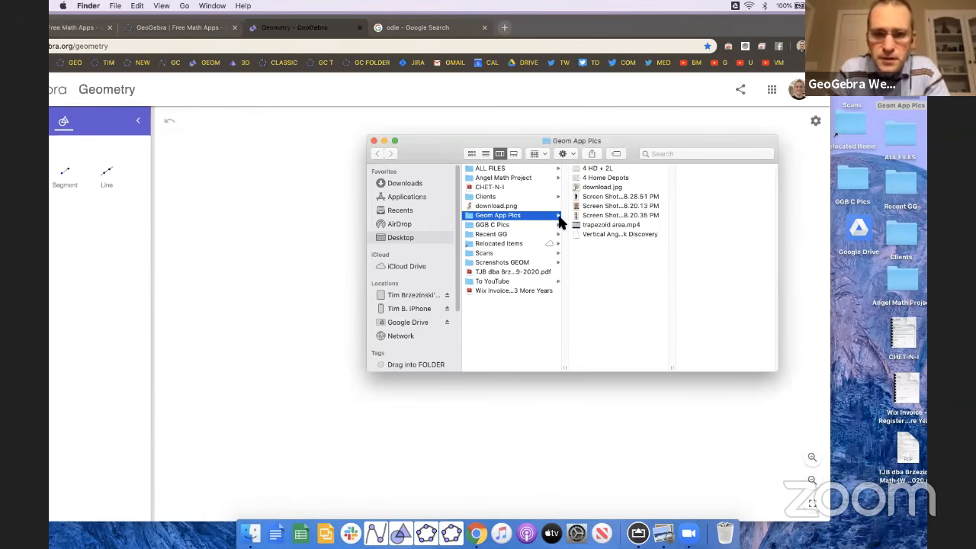
pyautogui.click(616, 215)
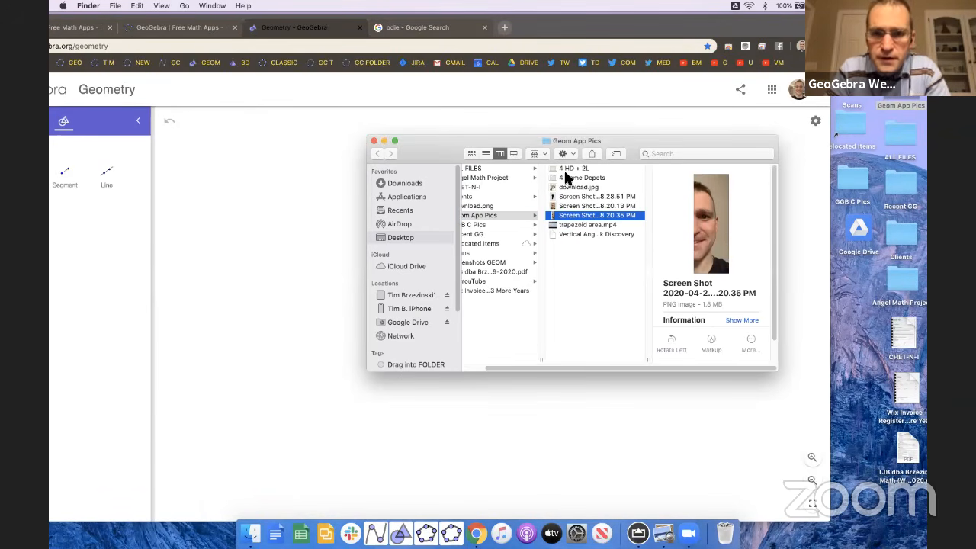
pyautogui.click(570, 177)
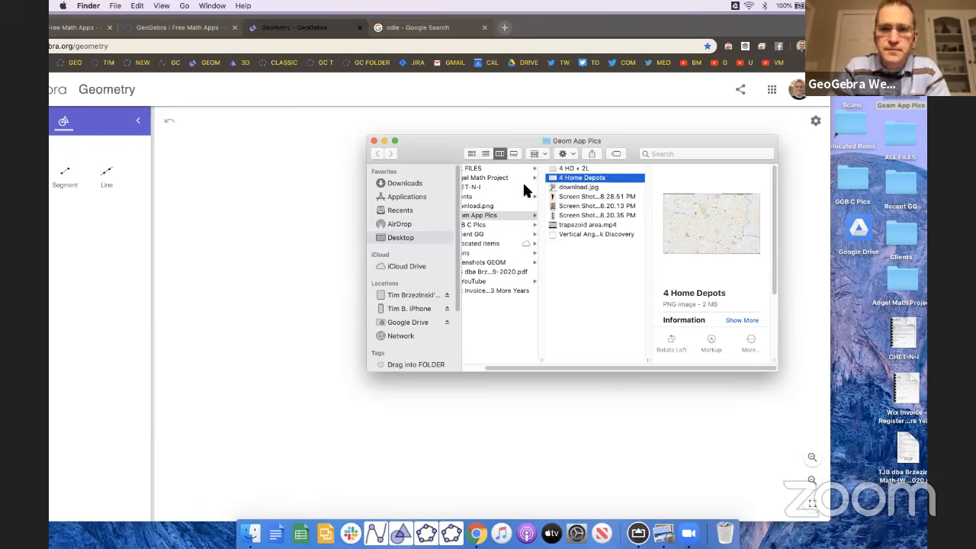
pyautogui.moveTo(580, 177); pyautogui.dragTo(293, 263)
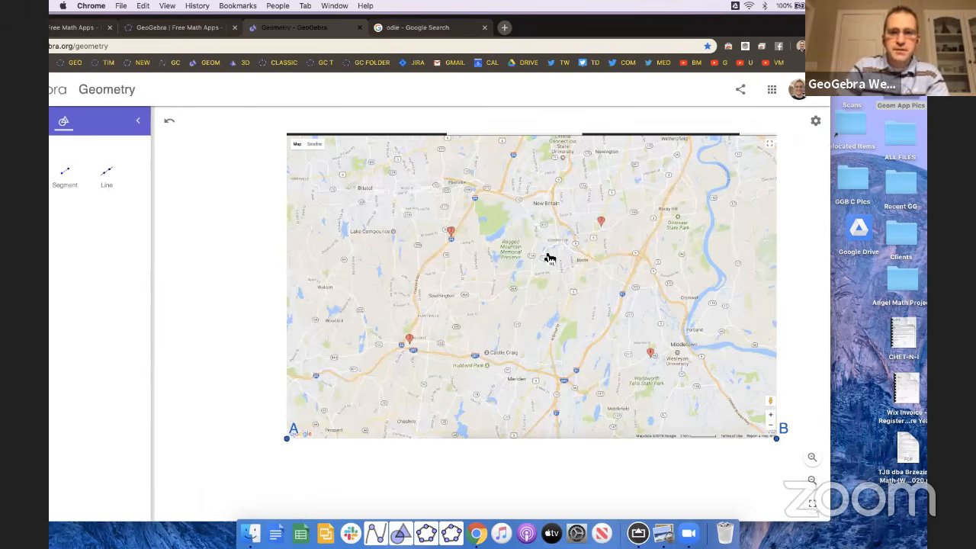
pyautogui.moveTo(690, 29); pyautogui.dragTo(786, 26)
# Step: Place one point on the map marker south of Plainville and another on the marker at Milldale
pyautogui.moveTo(614, 287); pyautogui.dragTo(579, 305)
pyautogui.scroll(5, 561, 297)
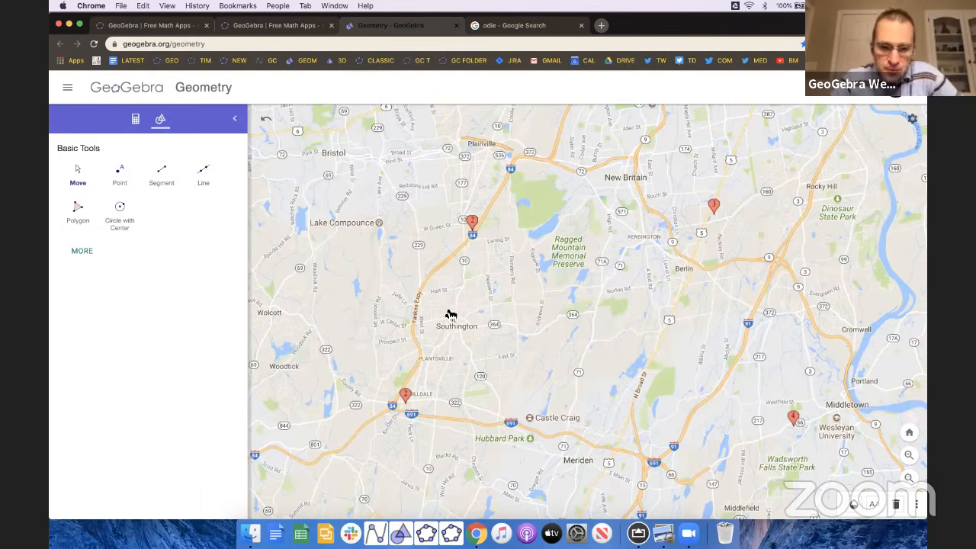
pyautogui.click(121, 176)
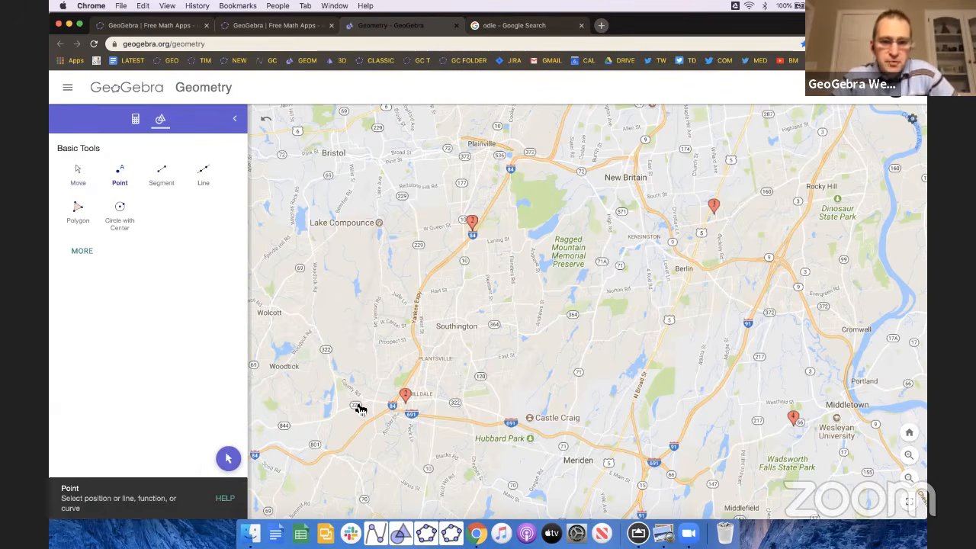
pyautogui.click(472, 221)
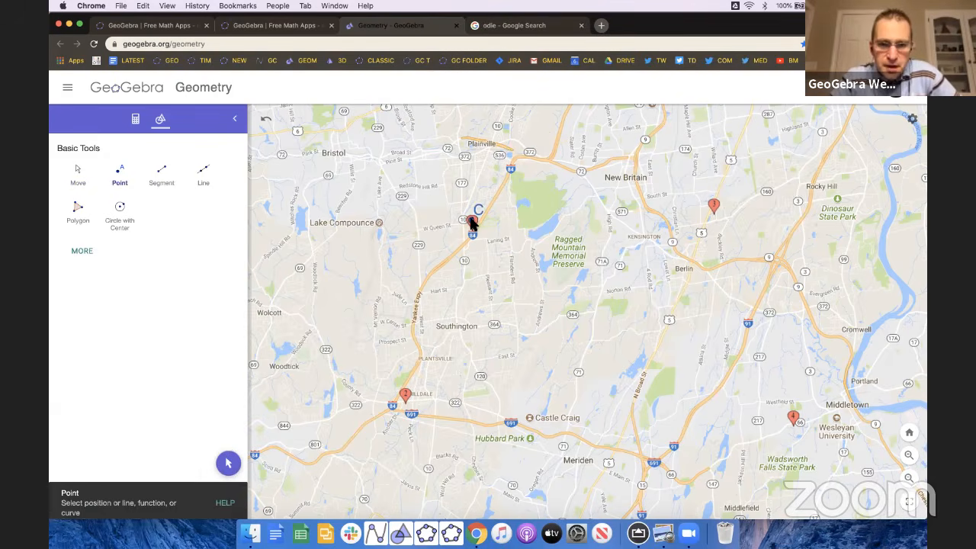
pyautogui.click(405, 394)
pyautogui.click(228, 500)
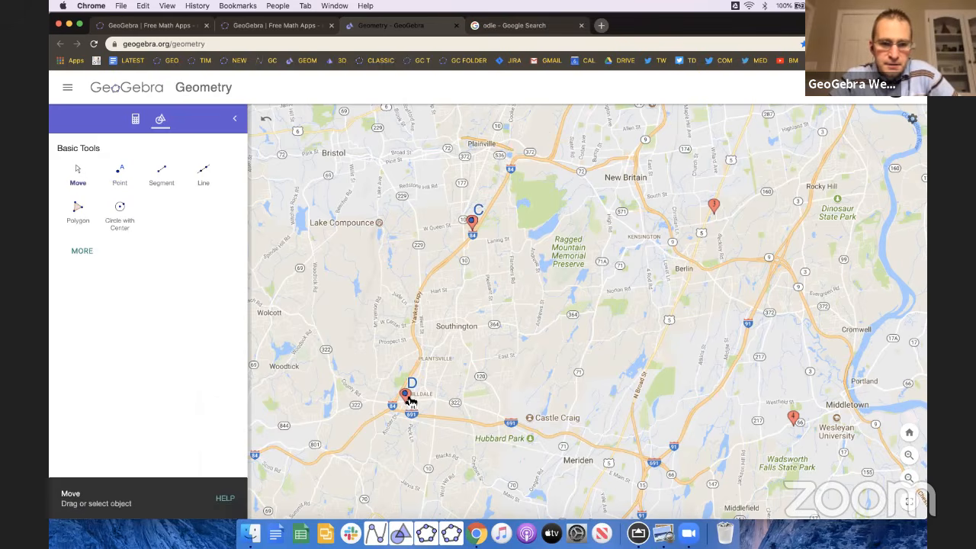
# Step: Increase the size of points D and C on the map markers to 9
pyautogui.click(406, 395)
pyautogui.click(448, 419)
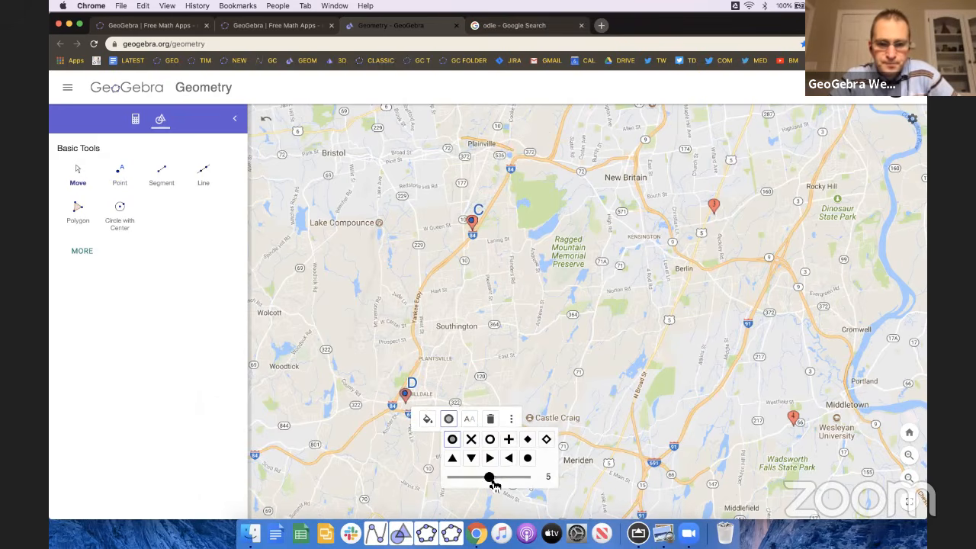
pyautogui.moveTo(491, 476); pyautogui.dragTo(583, 485)
pyautogui.click(472, 223)
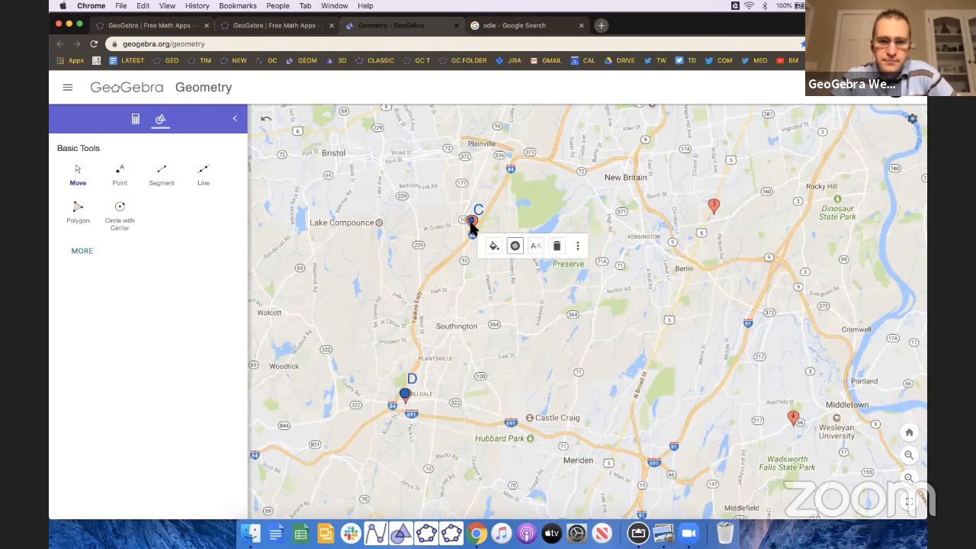
pyautogui.click(517, 252)
pyautogui.moveTo(558, 303); pyautogui.dragTo(664, 305)
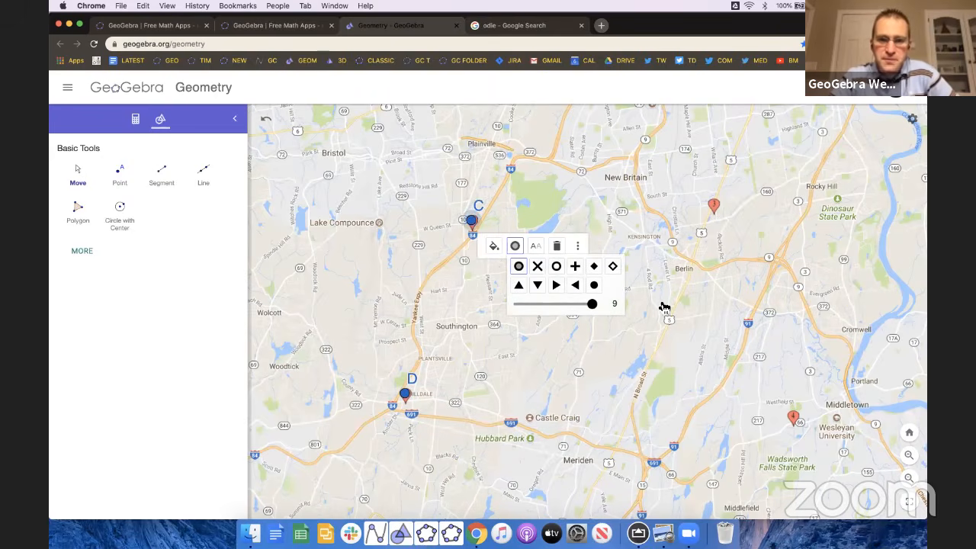
# Step: Color point C and point D orange
pyautogui.click(496, 247)
pyautogui.click(559, 271)
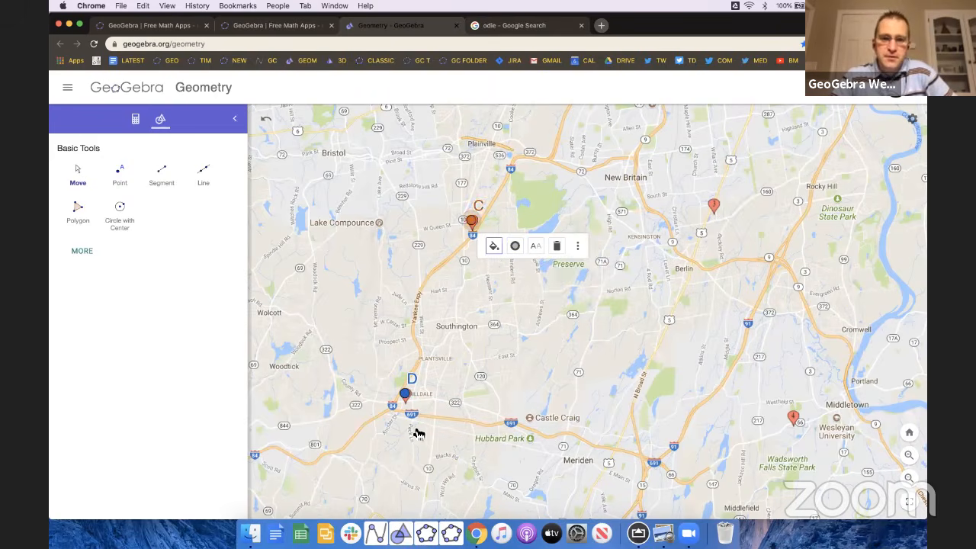
pyautogui.click(416, 399)
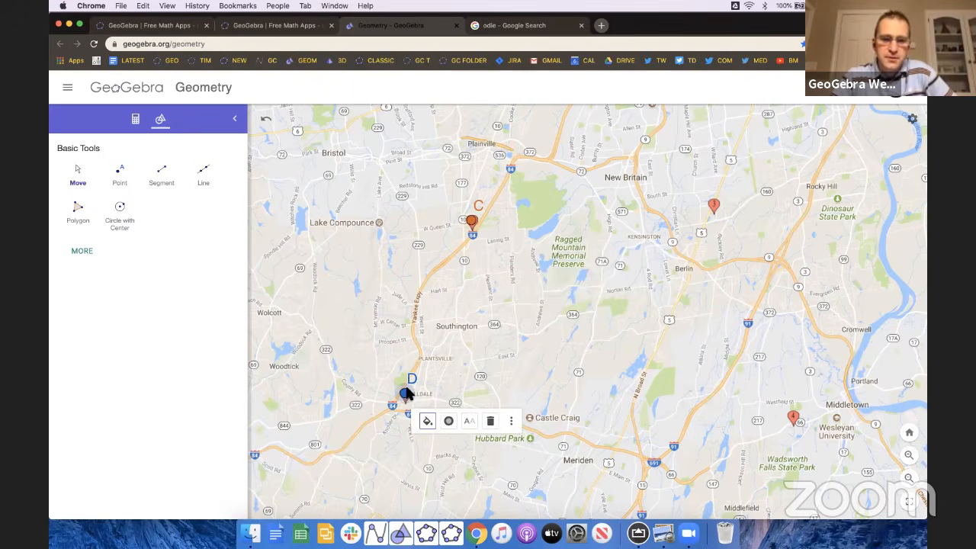
pyautogui.click(450, 422)
pyautogui.click(427, 421)
pyautogui.click(491, 444)
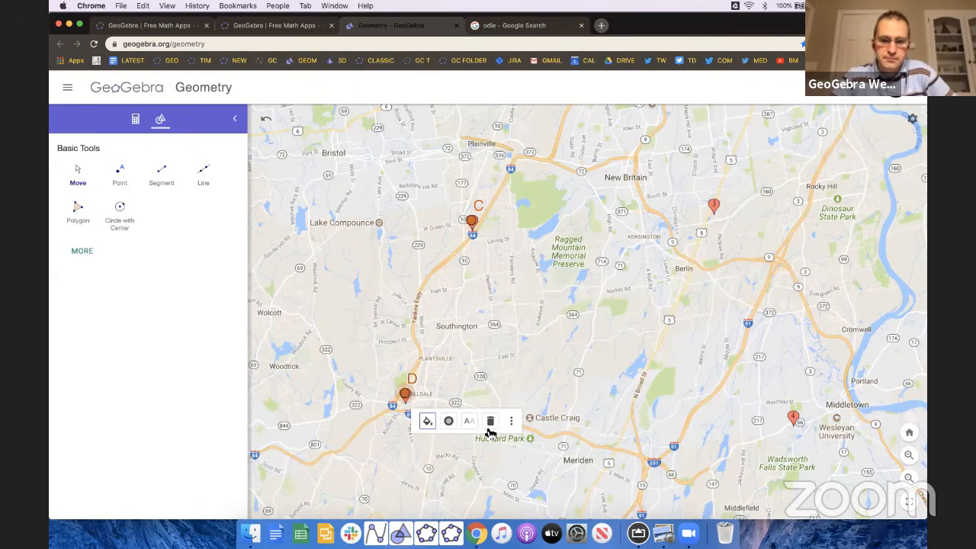
pyautogui.click(482, 341)
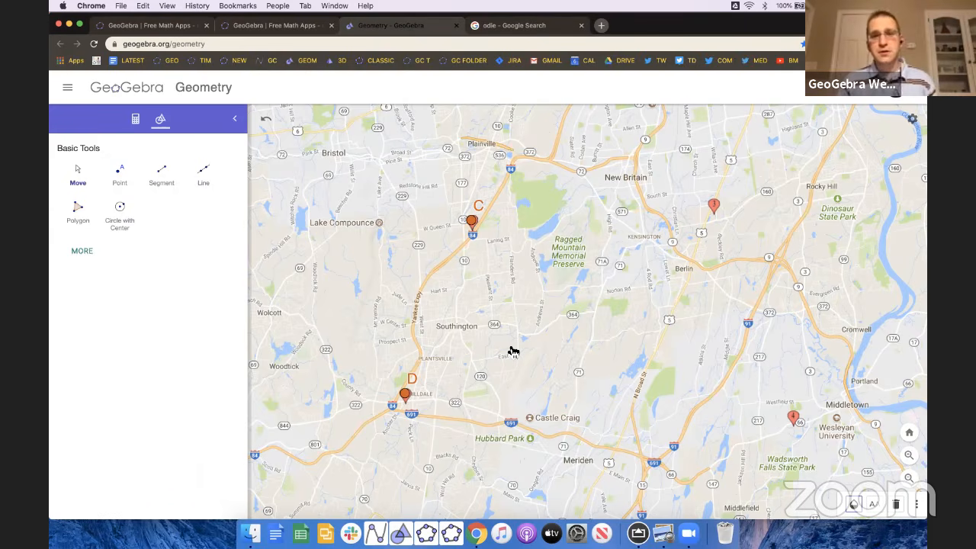
# Step: Open mapcustomizer.com in a new browser tab
pyautogui.click(601, 25)
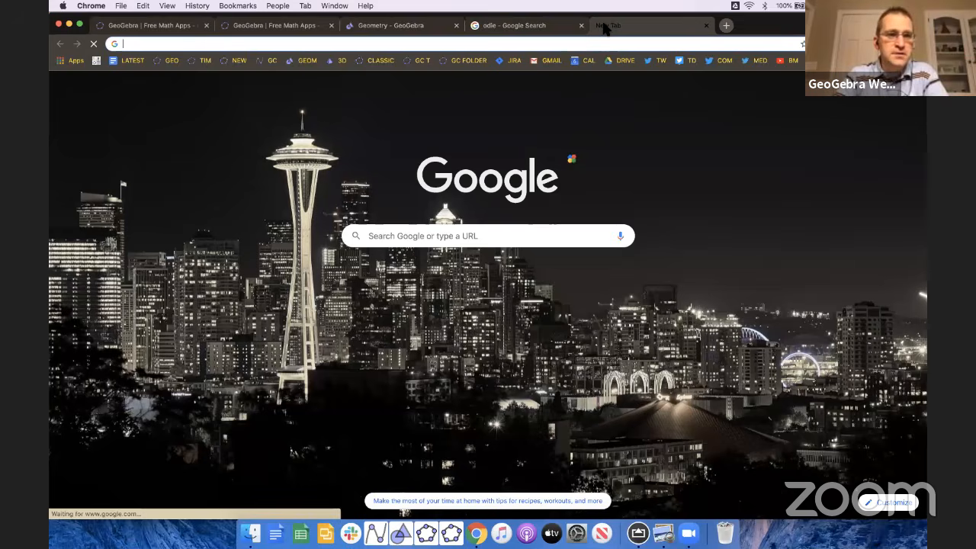
pyautogui.write('mapcus')
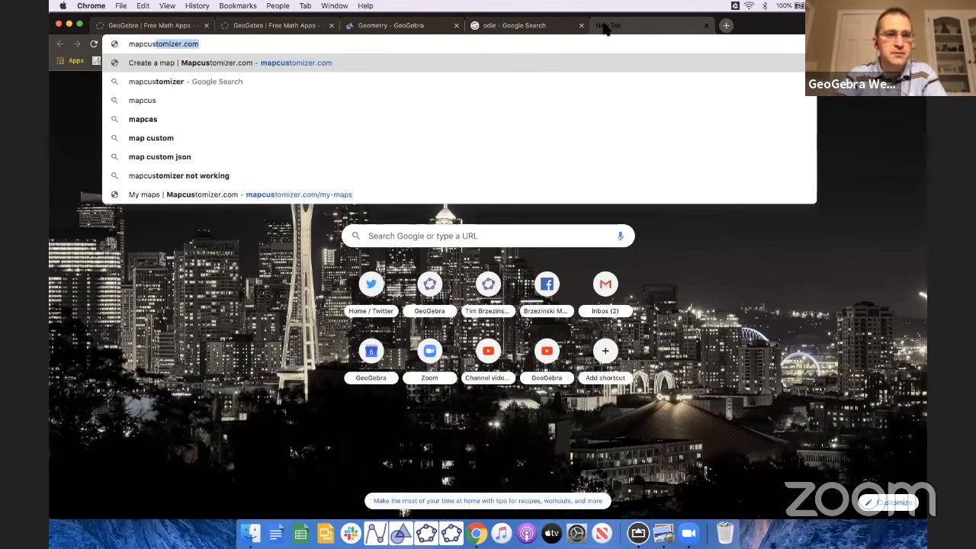
pyautogui.write('tomizer.com')
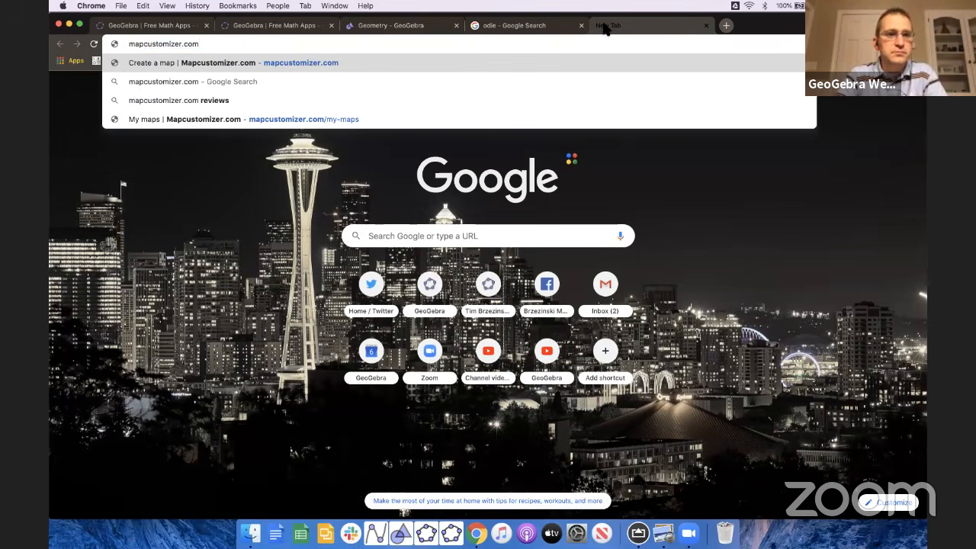
pyautogui.click(226, 60)
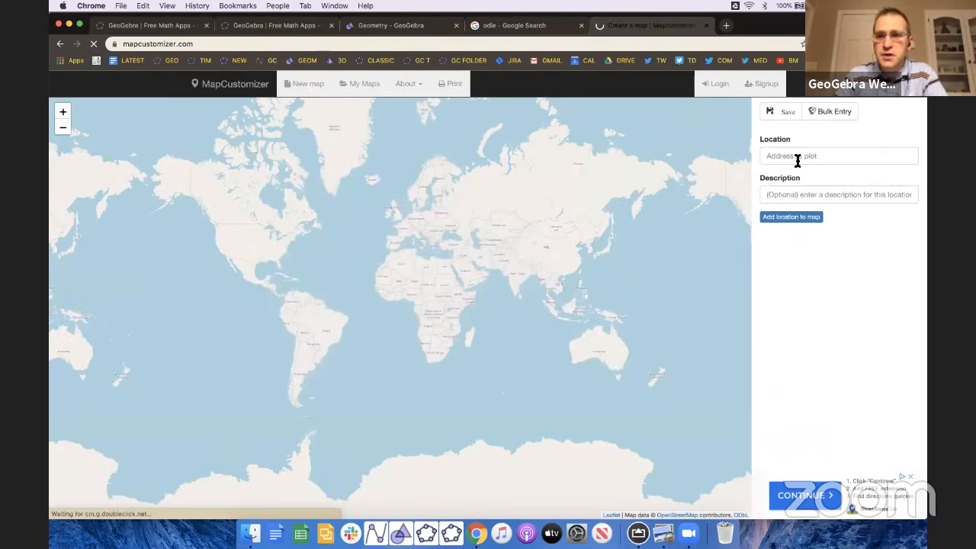
# Step: Plot the locations statue of liberty, empire state building and battery park on the MapCustomizer map
pyautogui.click(795, 157)
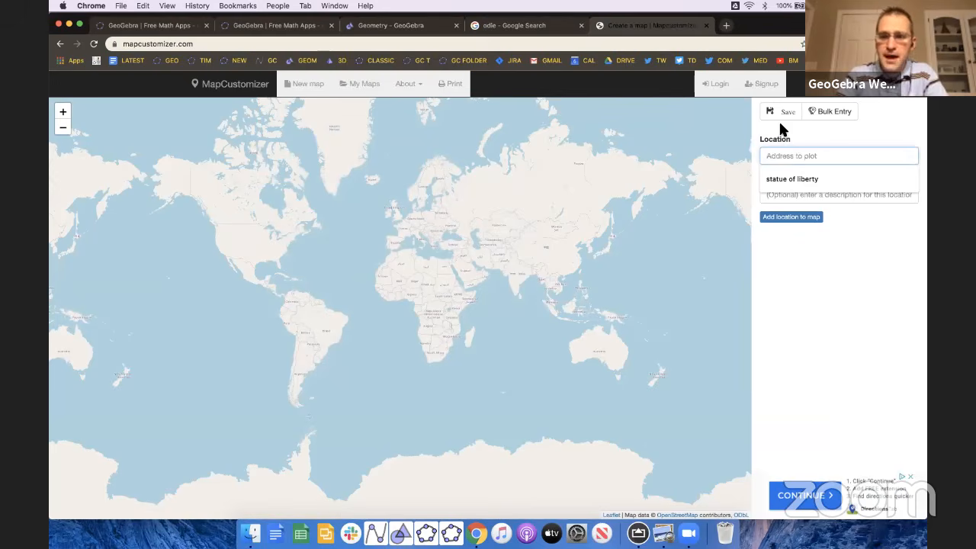
pyautogui.write('statue of li')
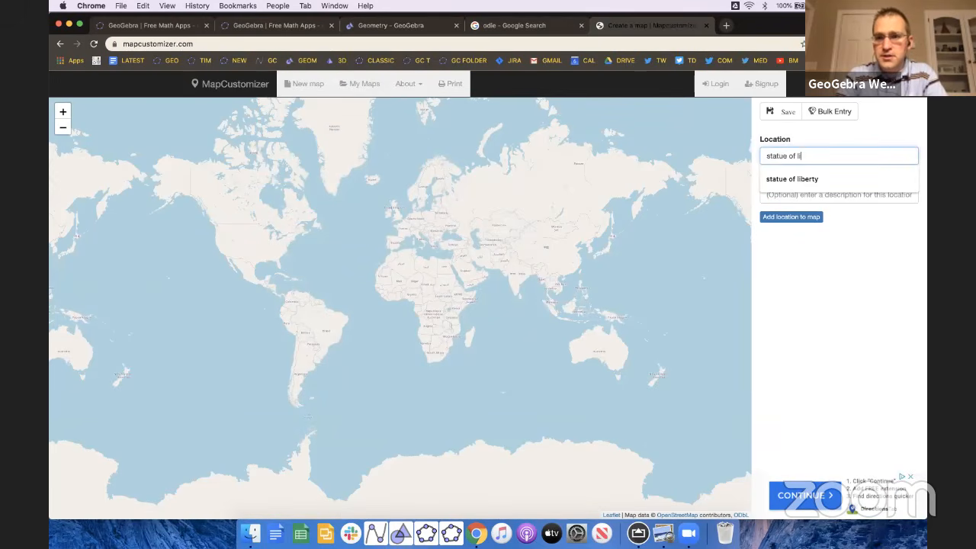
pyautogui.write('berty')
pyautogui.press('Return')
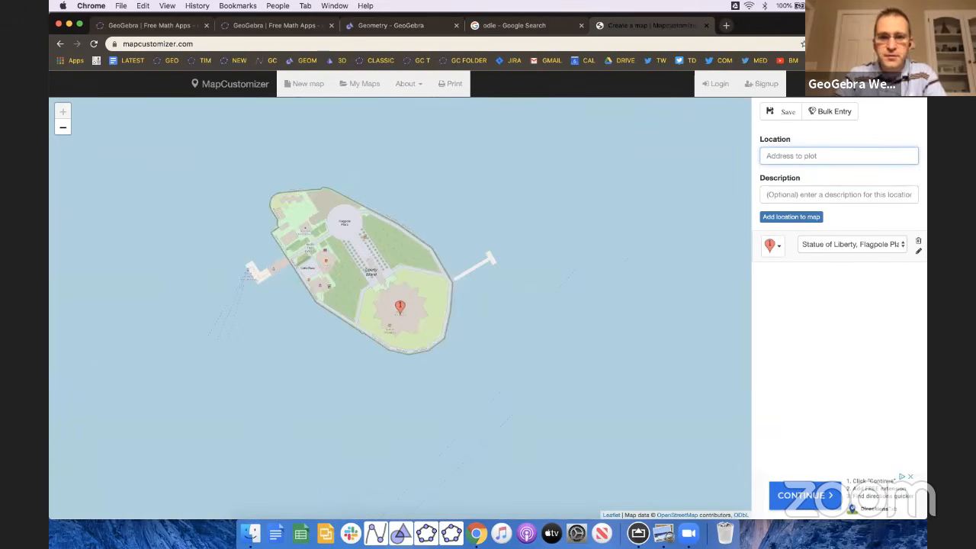
pyautogui.write('empire state building')
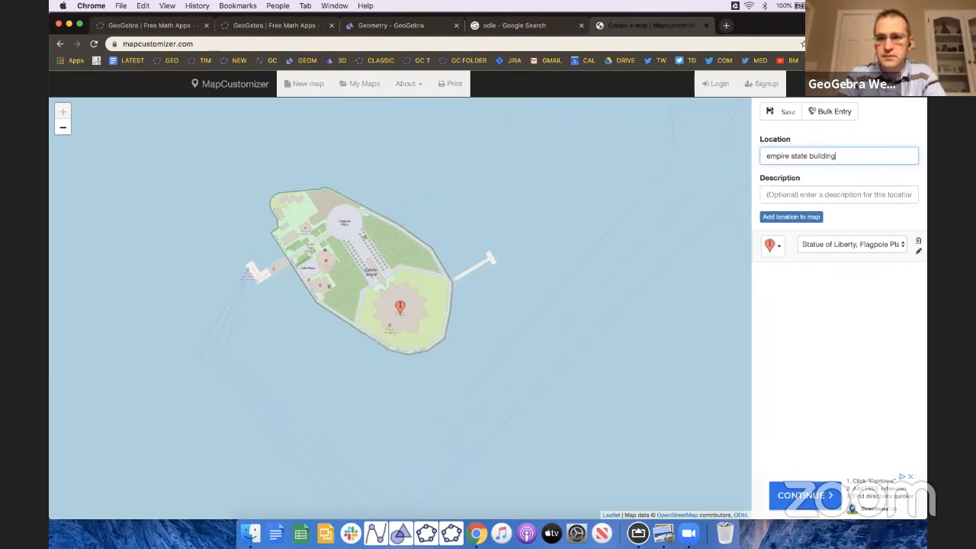
pyautogui.press('Return')
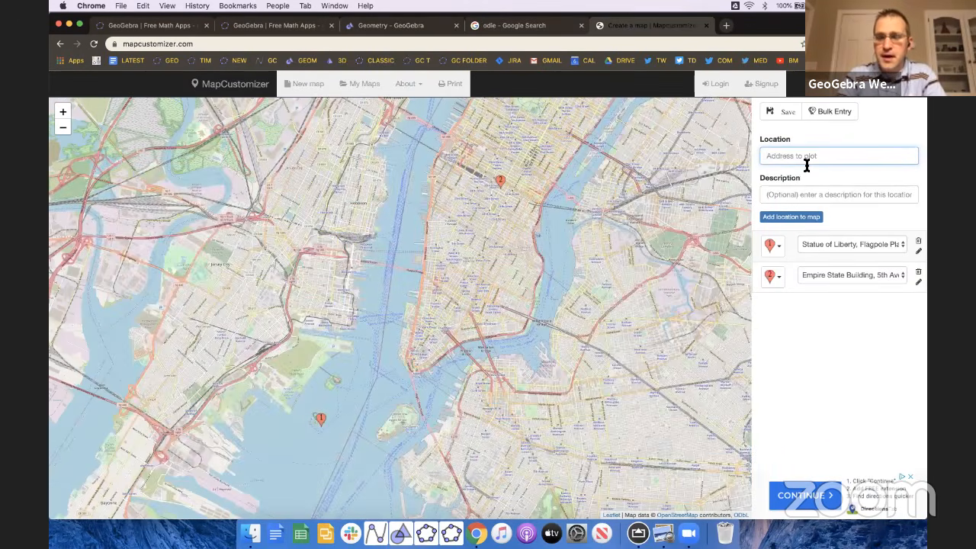
pyautogui.write('battery park')
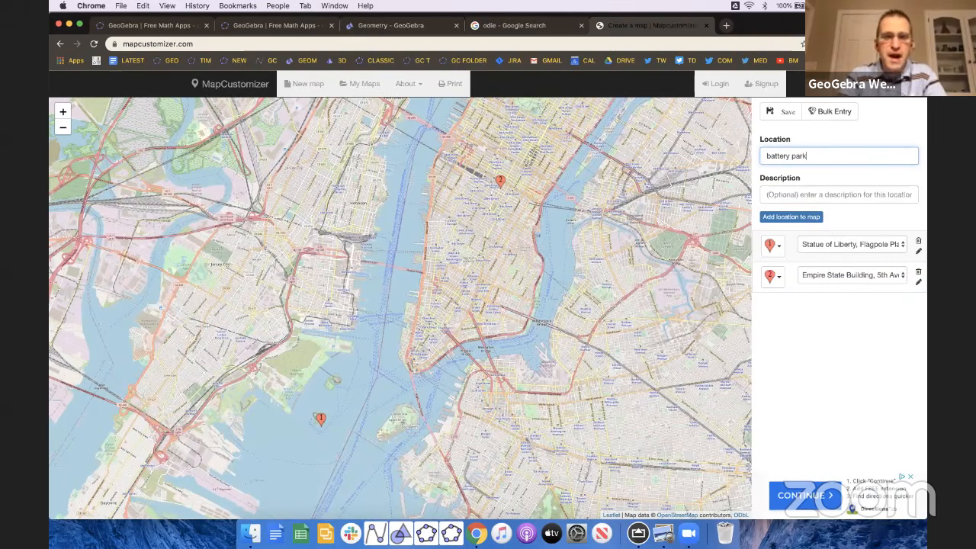
pyautogui.press('Return')
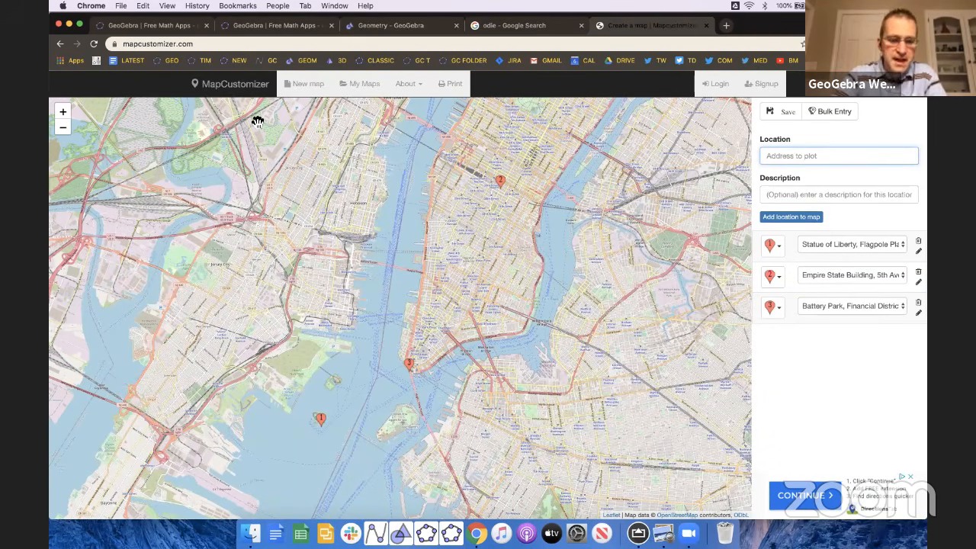
# Step: Capture a screenshot of the map area that contains the three New York location markers
pyautogui.press('super+shift+4')
pyautogui.moveTo(111, 110); pyautogui.dragTo(669, 503)
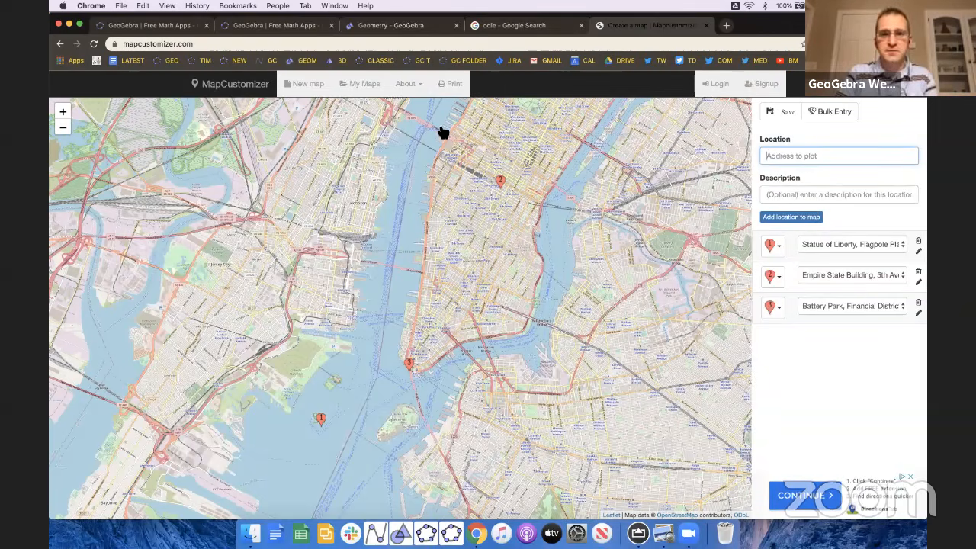
pyautogui.click(488, 260)
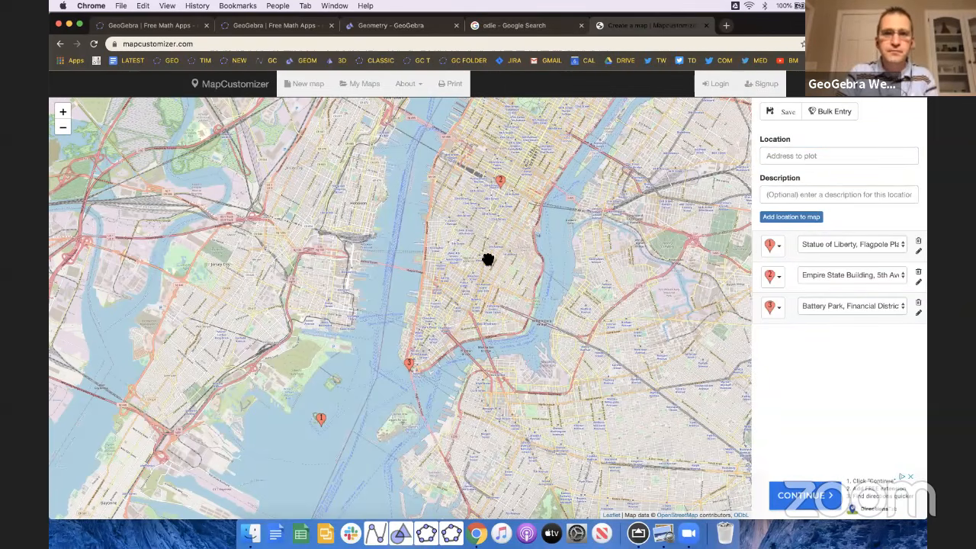
# Step: Return to the GeoGebra Geometry construction with the Home Depots map, keeping the browser window in its usual place
pyautogui.moveTo(788, 25); pyautogui.dragTo(801, 65)
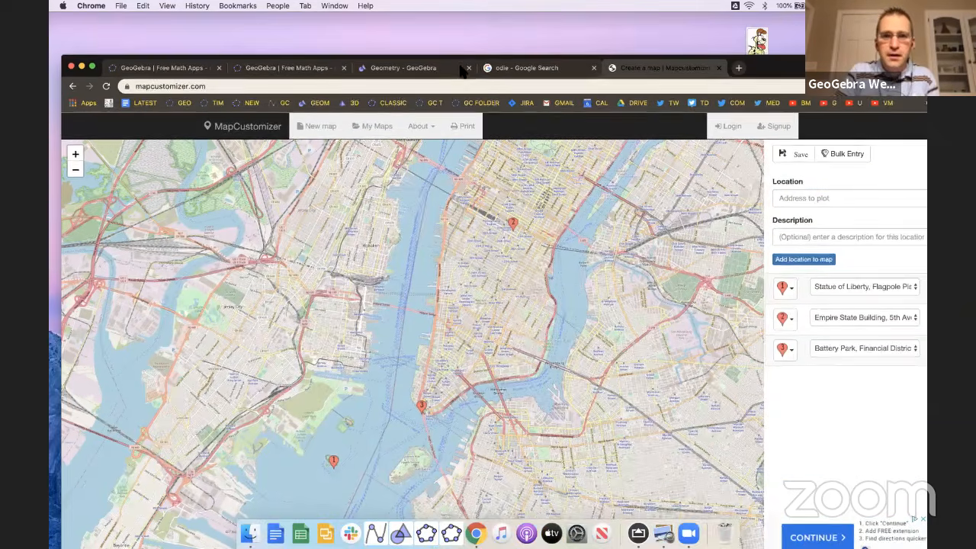
pyautogui.click(432, 67)
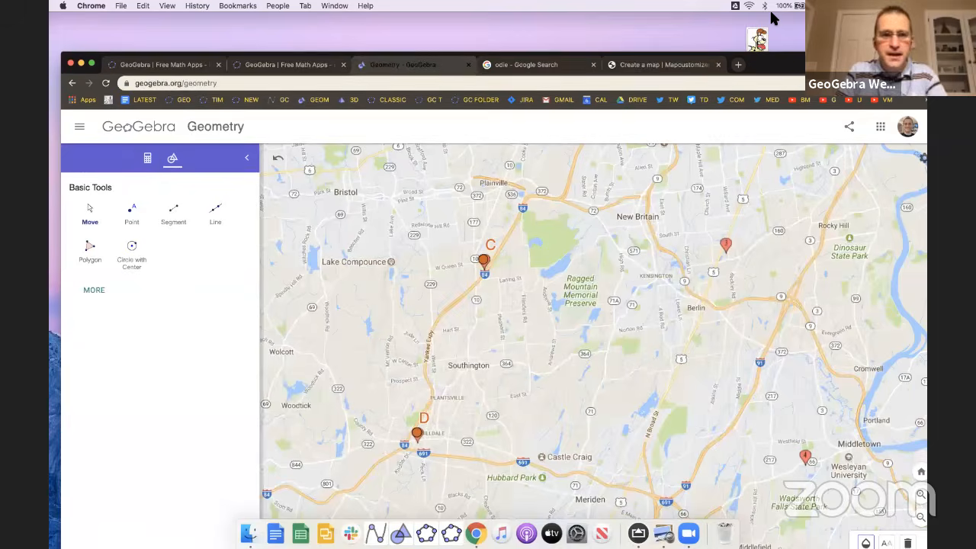
pyautogui.moveTo(786, 56); pyautogui.dragTo(775, 17)
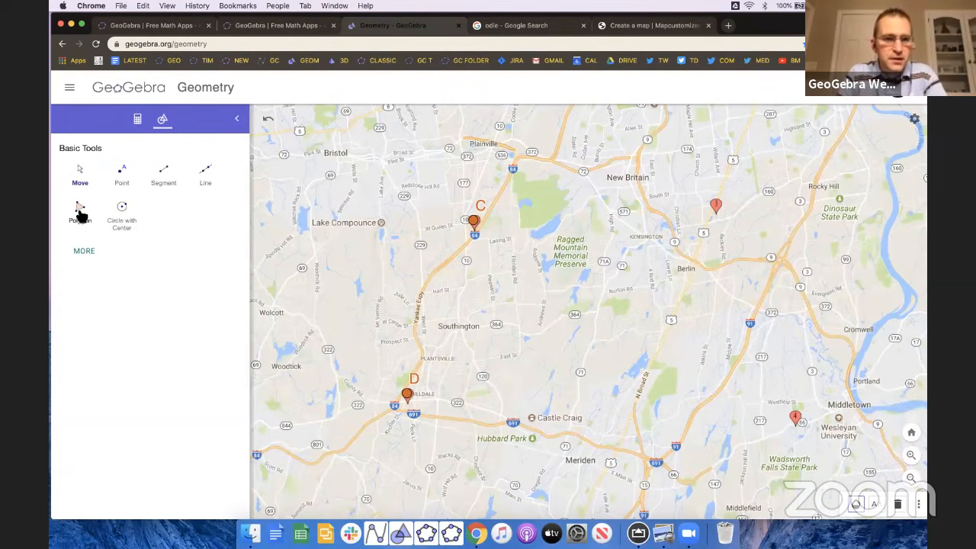
# Step: Construct the perpendicular bisector of points D and C, using the full set of geometry tools
pyautogui.click(83, 254)
pyautogui.scroll(-8, 147, 356)
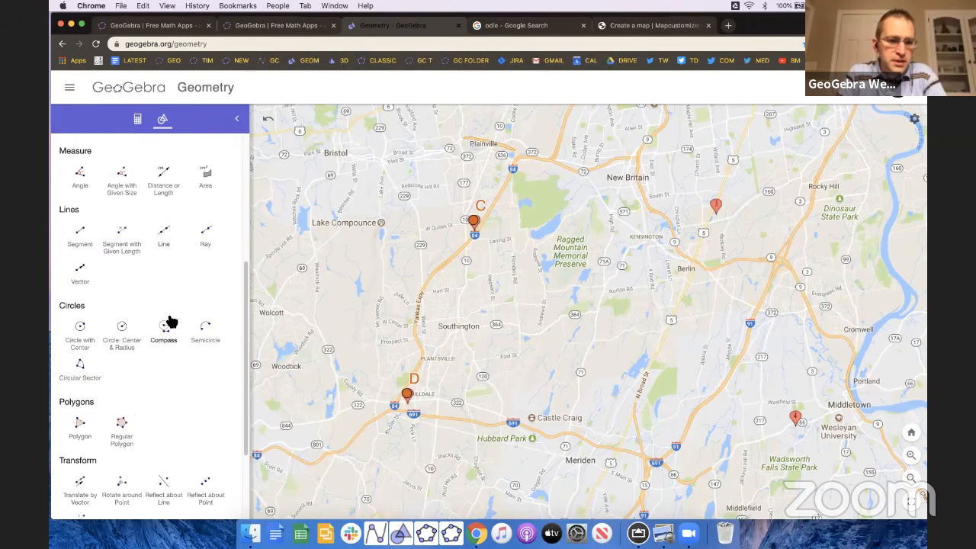
pyautogui.scroll(-3, 164, 336)
pyautogui.scroll(-1, 159, 398)
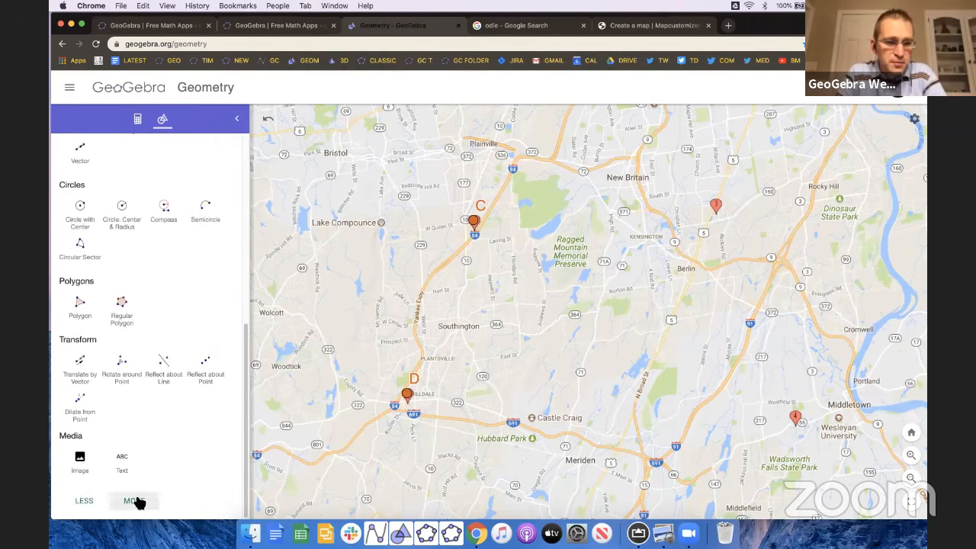
pyautogui.scroll(12, 152, 461)
pyautogui.scroll(5, 196, 371)
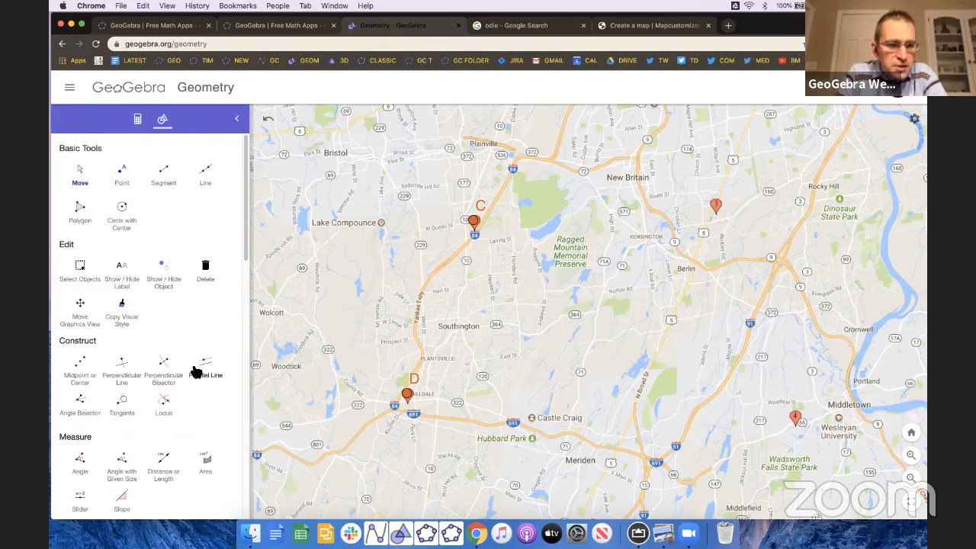
pyautogui.click(164, 372)
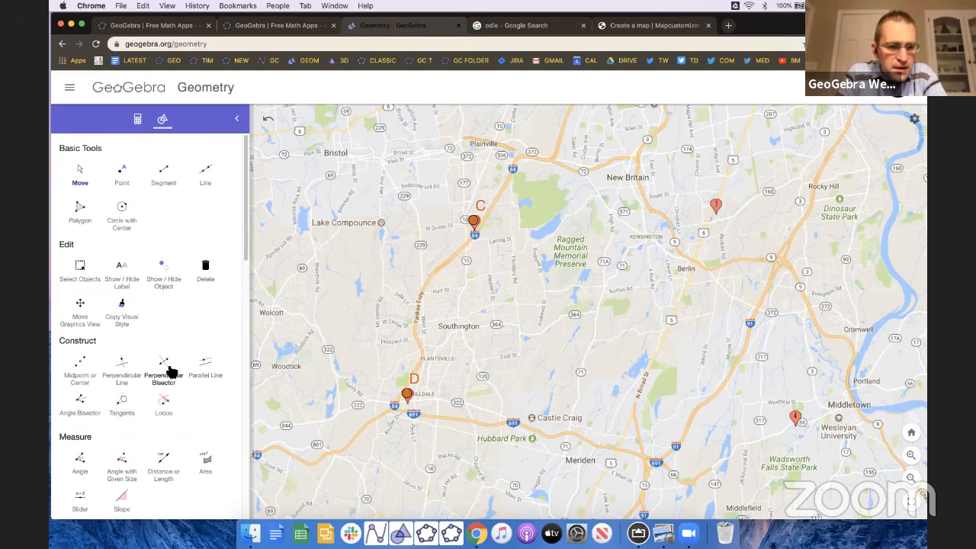
pyautogui.click(406, 395)
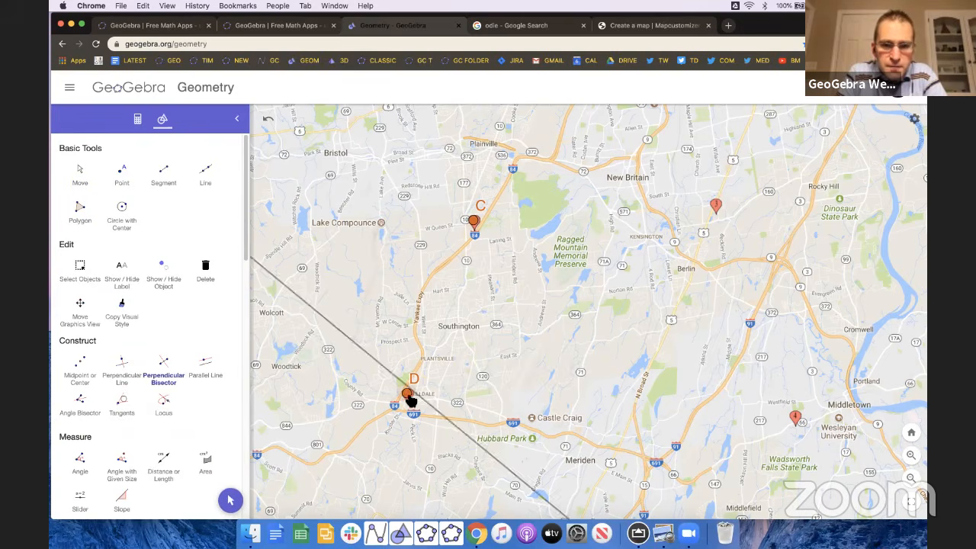
pyautogui.click(474, 223)
# Step: Place a point on the perpendicular bisector near Lake Compounce and slide it slightly along the line
pyautogui.scroll(-1, 126, 371)
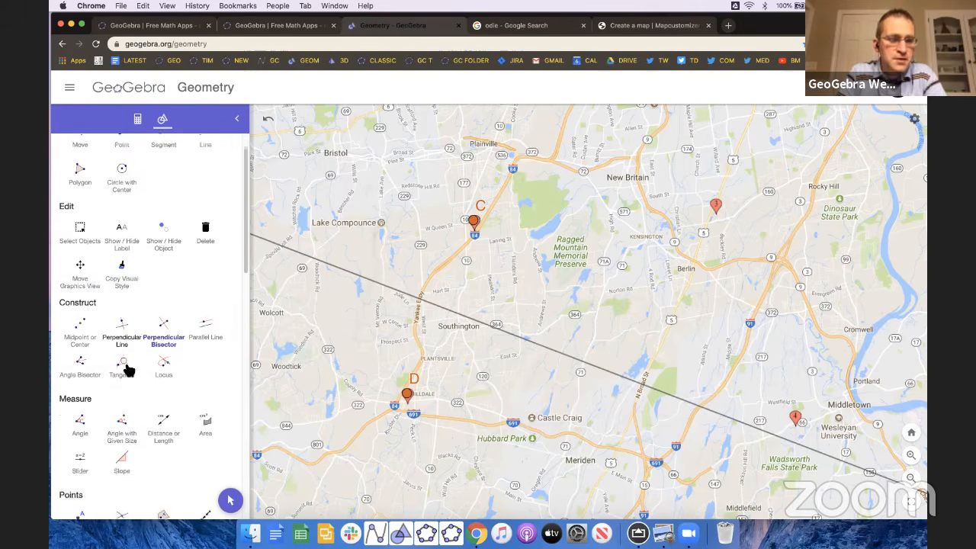
pyautogui.scroll(-4, 129, 412)
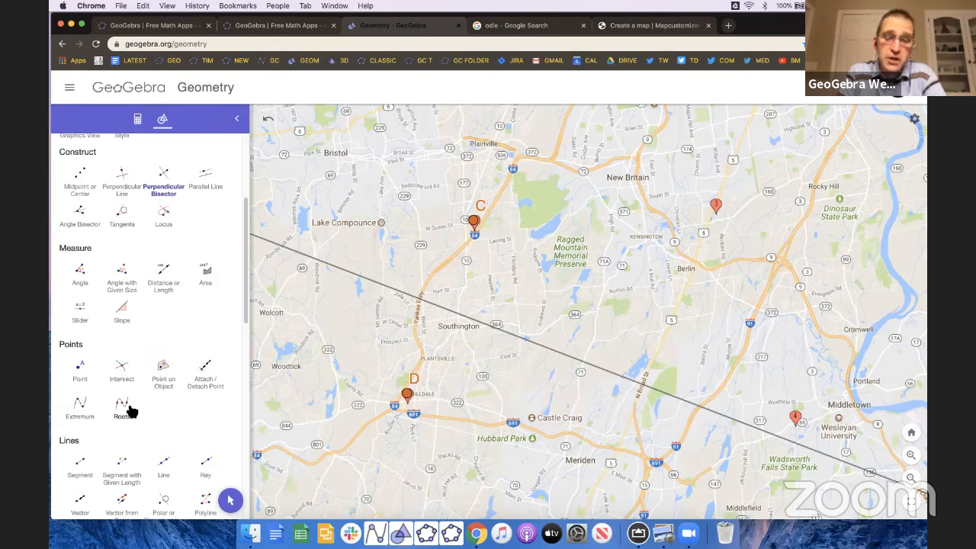
pyautogui.scroll(1, 131, 412)
pyautogui.scroll(5, 131, 410)
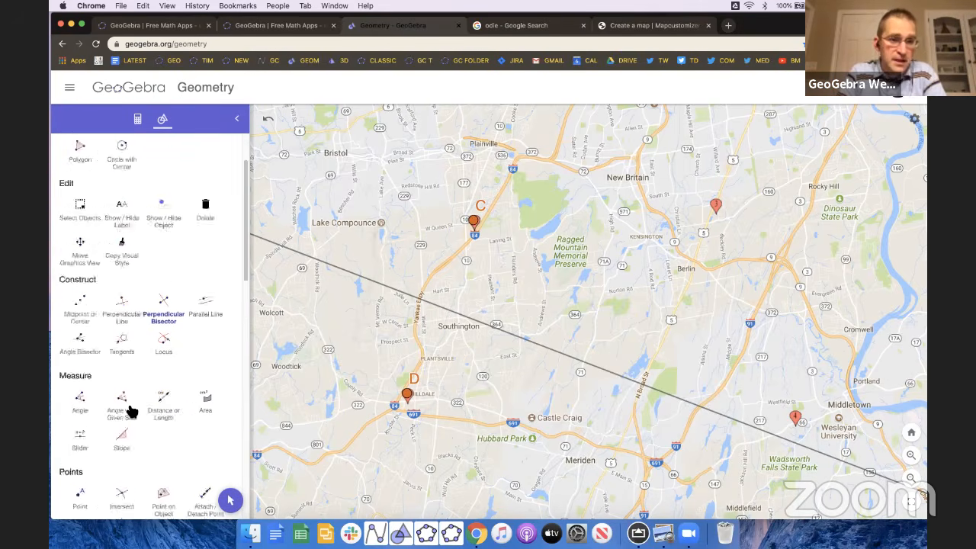
pyautogui.click(124, 176)
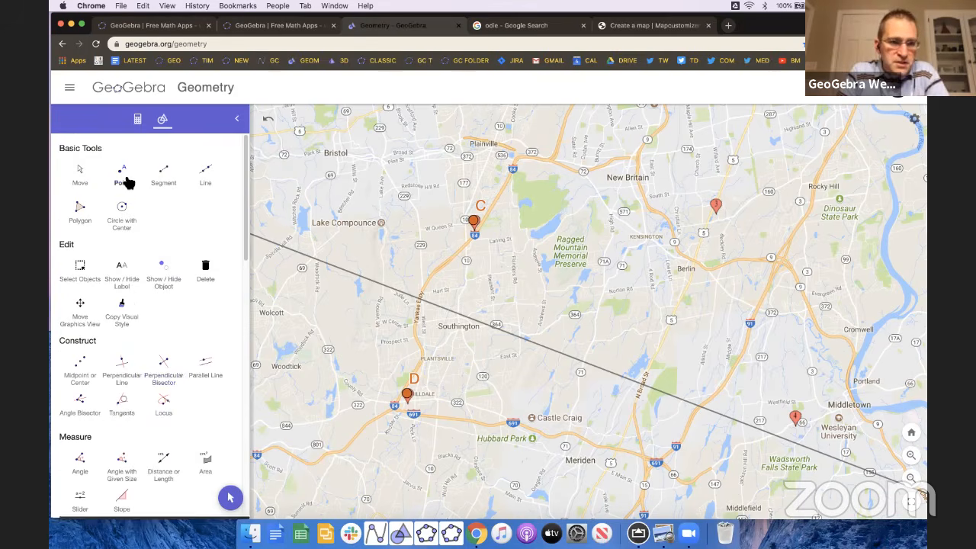
pyautogui.click(329, 265)
pyautogui.press('Escape')
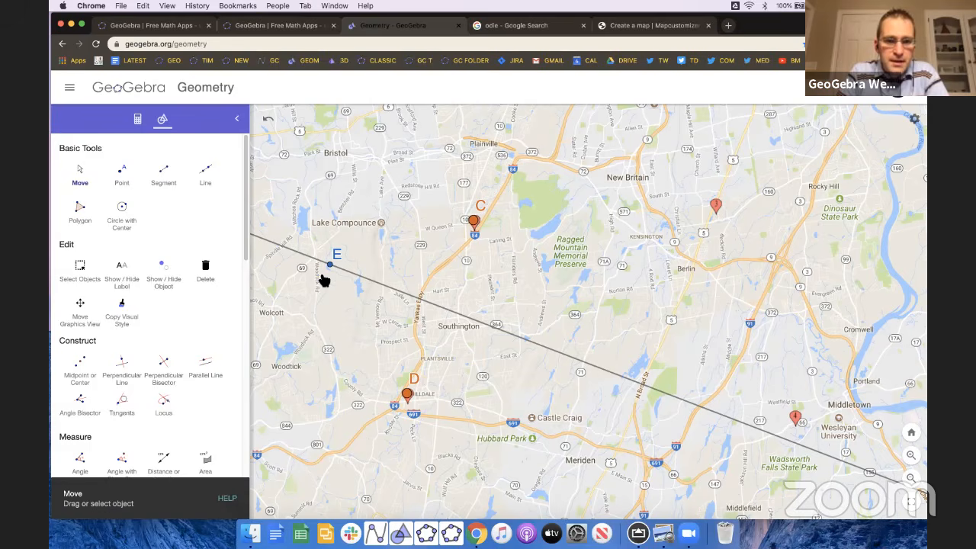
pyautogui.moveTo(332, 266)
pyautogui.mouseDown()
pyautogui.moveTo(416, 289)
pyautogui.moveTo(341, 252)
pyautogui.mouseUp()
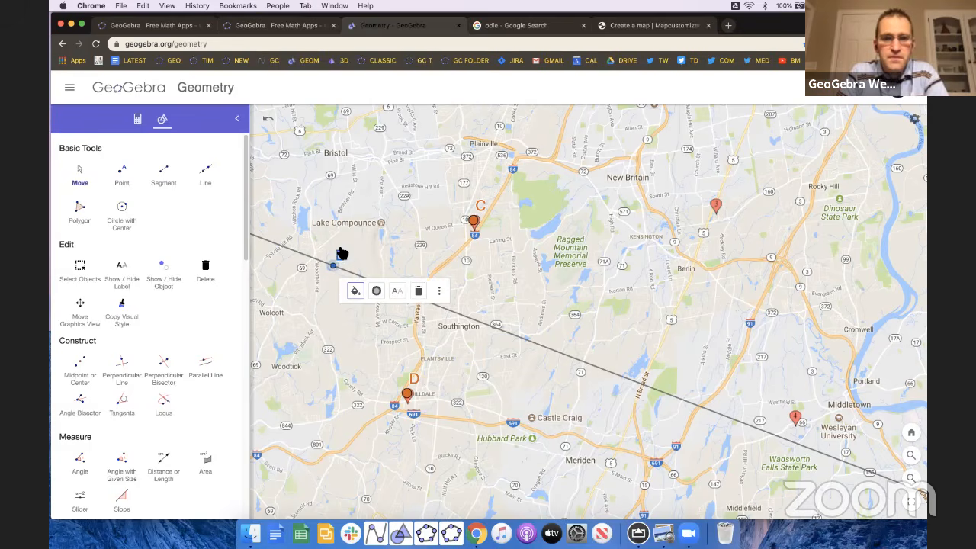
# Step: Delete the current map image and insert the "4 HD + 2L" image from the desktop folder Geom App Pics instead
pyautogui.moveTo(649, 292); pyautogui.dragTo(647, 368)
pyautogui.press('Delete')
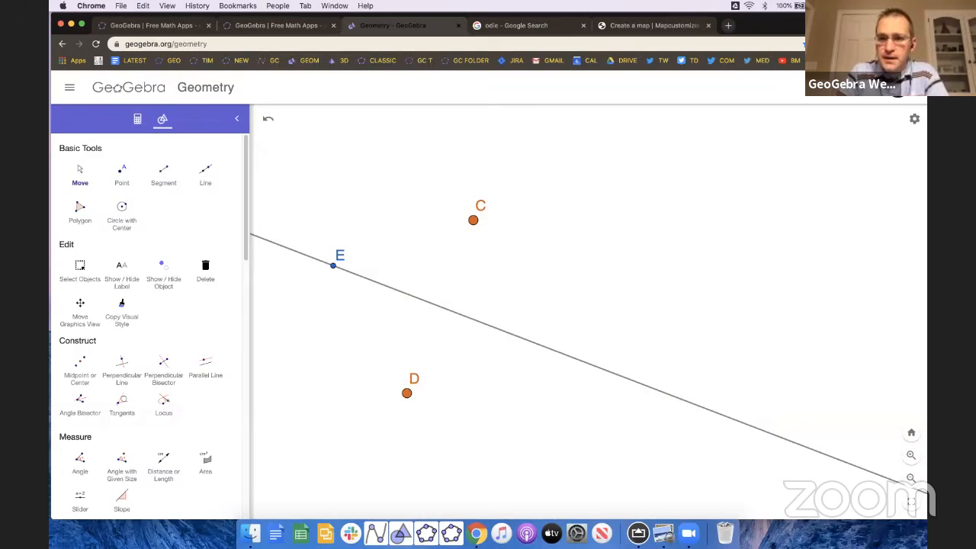
pyautogui.moveTo(843, 25); pyautogui.dragTo(777, 25)
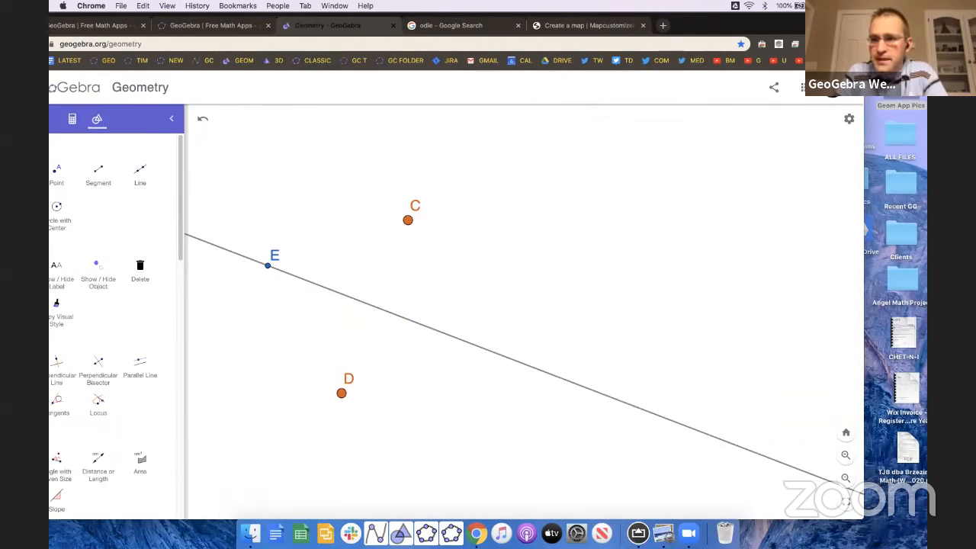
pyautogui.doubleClick(902, 107)
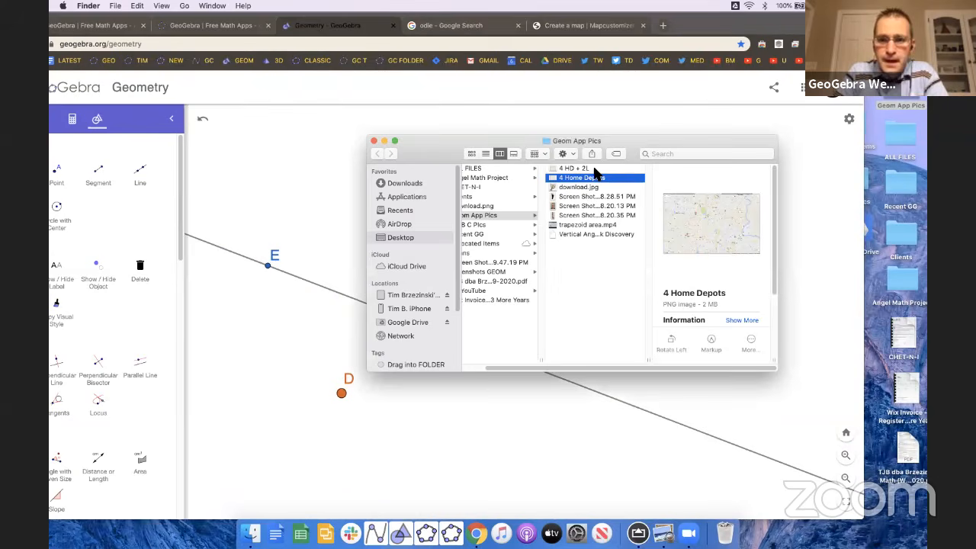
pyautogui.click(573, 168)
pyautogui.moveTo(573, 167); pyautogui.dragTo(309, 321)
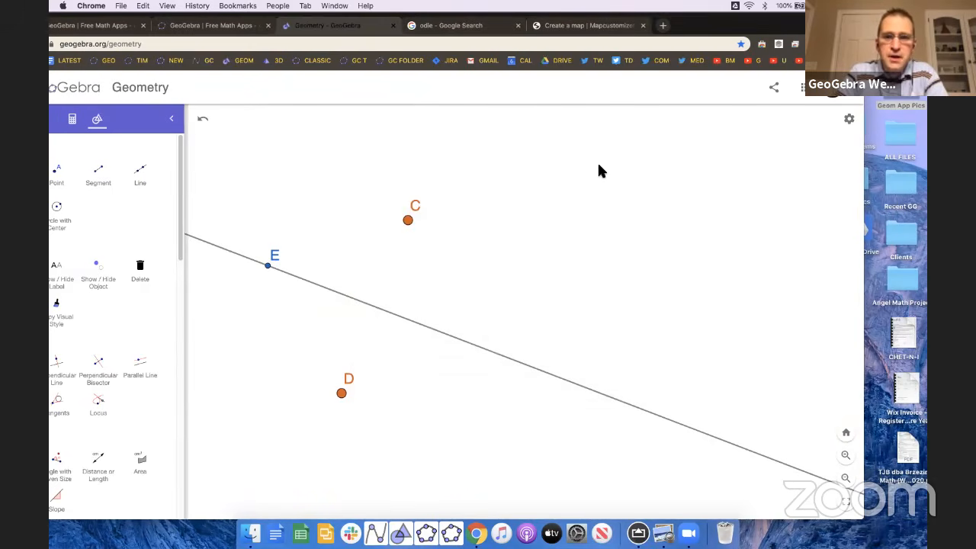
# Step: Reposition the new map image and move points C and D onto the red markers south of Plainville and at Milldale
pyautogui.moveTo(675, 277)
pyautogui.mouseDown()
pyautogui.moveTo(596, 307)
pyautogui.moveTo(673, 282)
pyautogui.mouseUp()
pyautogui.scroll(5, 596, 307)
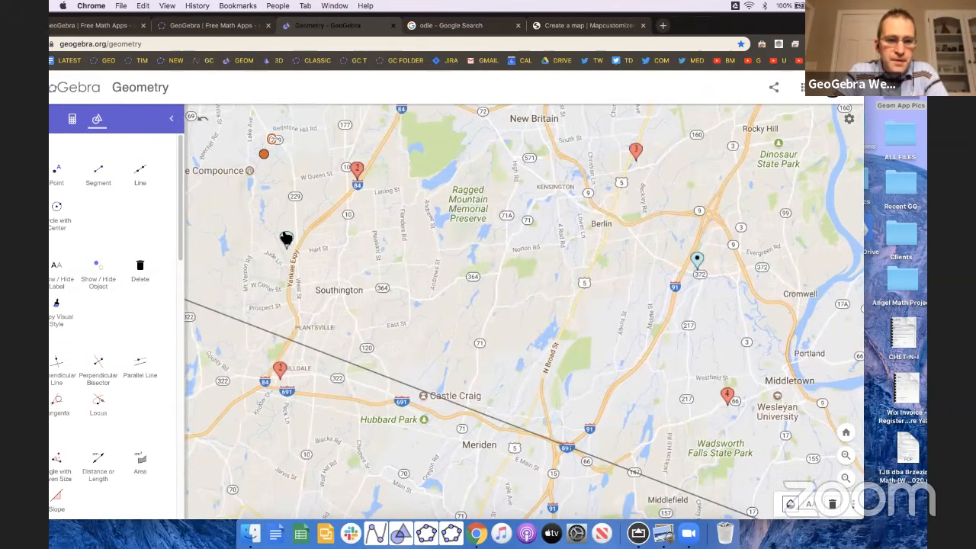
pyautogui.moveTo(264, 154); pyautogui.dragTo(299, 165)
pyautogui.scroll(-3, 467, 296)
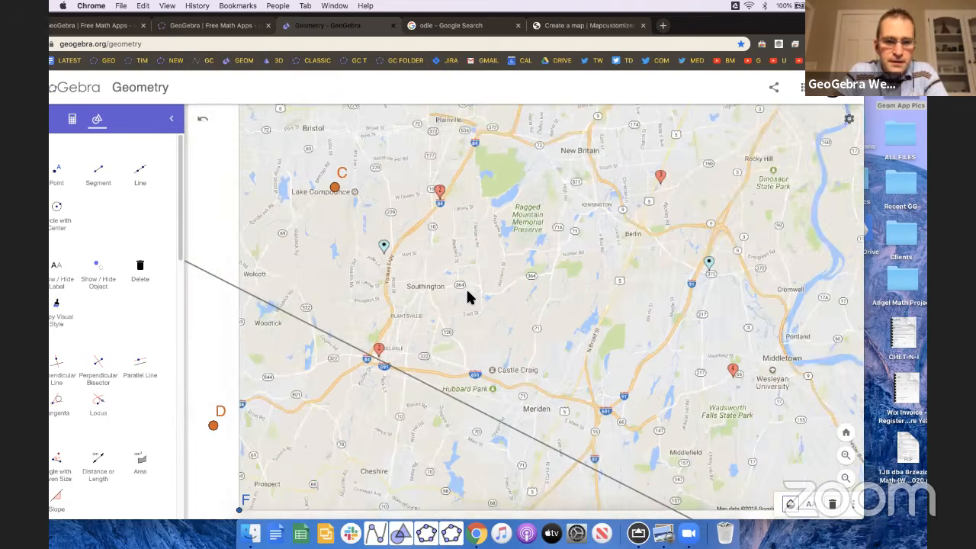
pyautogui.moveTo(544, 310); pyautogui.dragTo(485, 310)
pyautogui.moveTo(336, 189); pyautogui.dragTo(379, 193)
pyautogui.moveTo(213, 425); pyautogui.dragTo(320, 349)
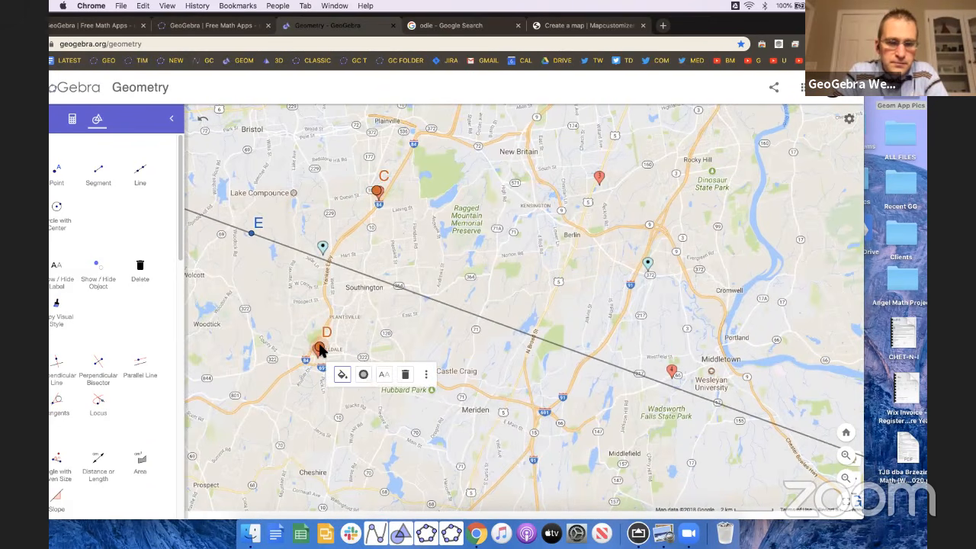
pyautogui.click(324, 256)
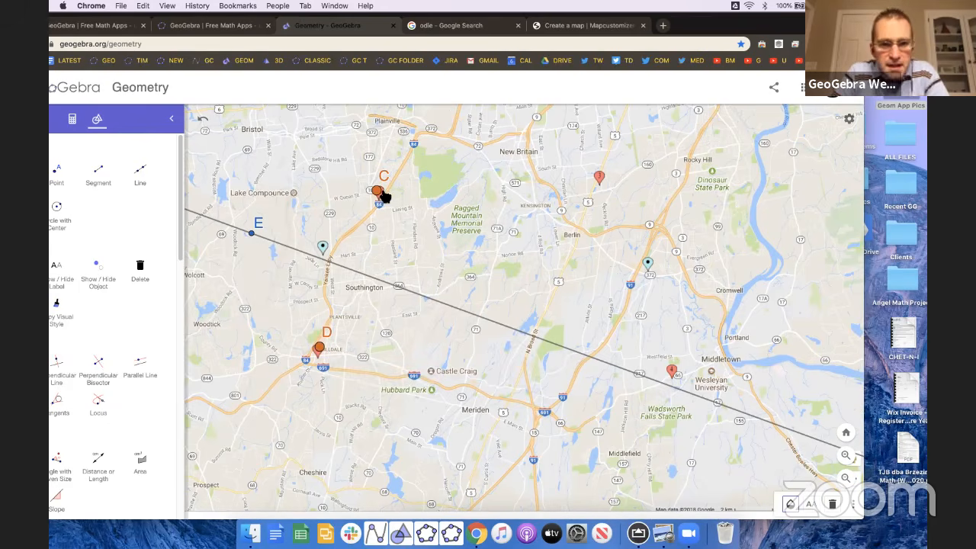
# Step: Move point C onto the red marker north of Berlin and point D onto the red marker near Wesleyan University
pyautogui.moveTo(377, 191); pyautogui.dragTo(599, 180)
pyautogui.moveTo(320, 348); pyautogui.dragTo(675, 372)
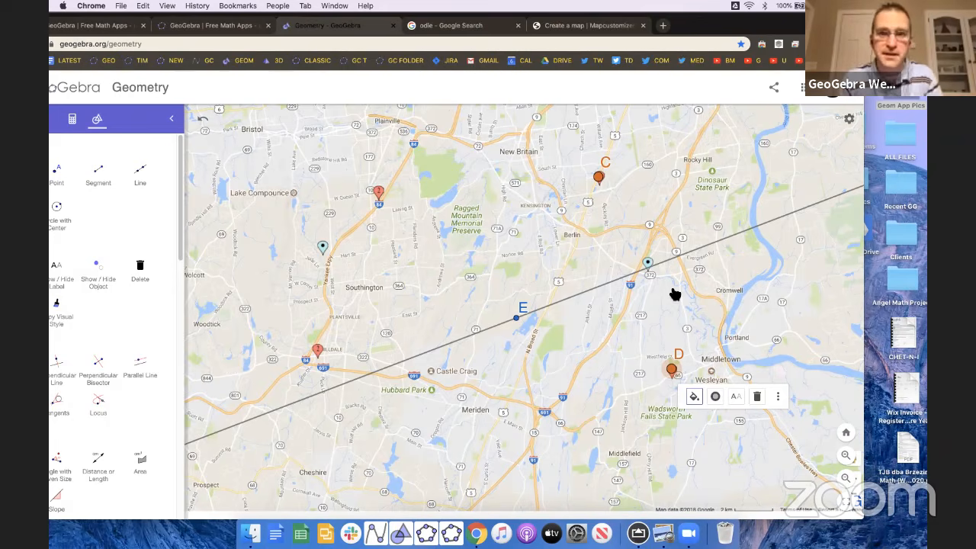
# Step: Delete the map image and reload the geometry page to start with a blank construction
pyautogui.moveTo(563, 209); pyautogui.dragTo(536, 224)
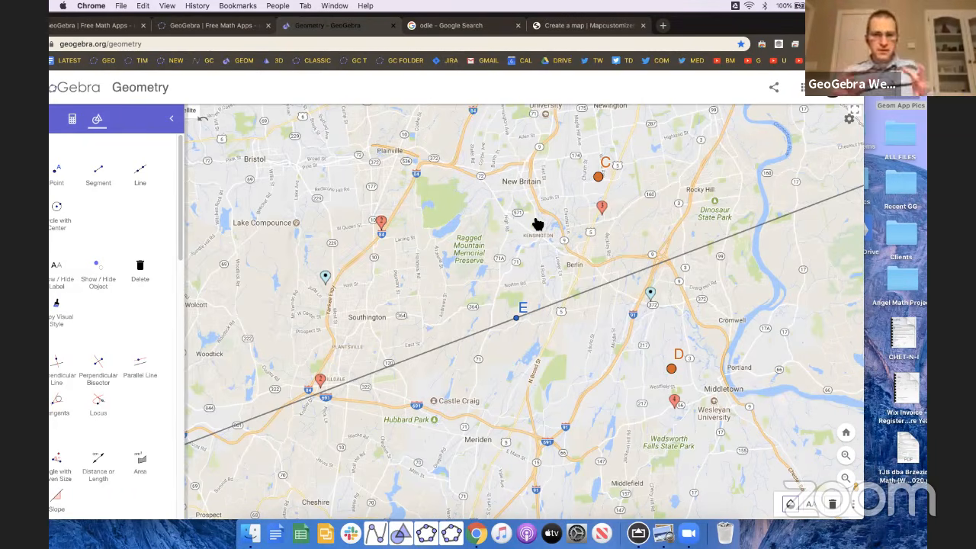
pyautogui.moveTo(497, 231)
pyautogui.mouseDown()
pyautogui.moveTo(510, 238)
pyautogui.moveTo(494, 229)
pyautogui.mouseUp()
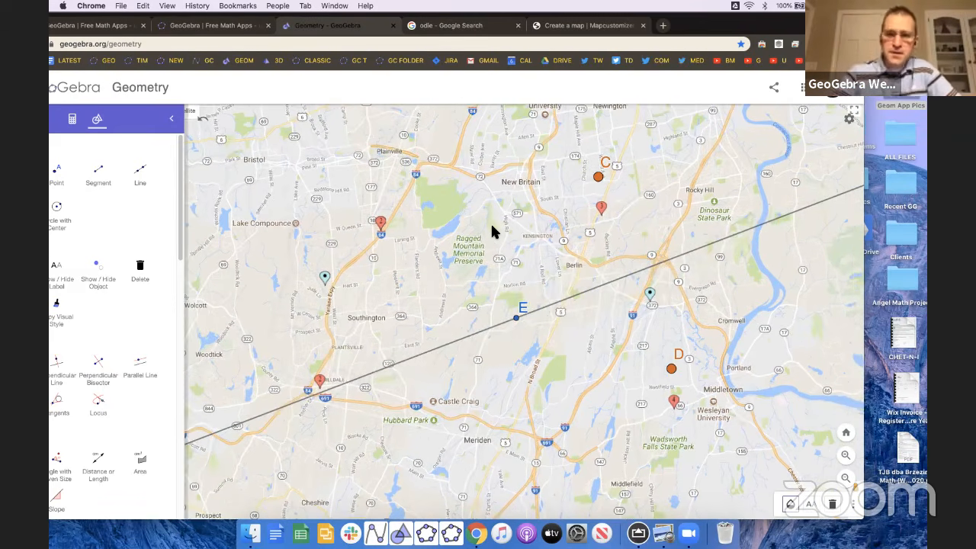
pyautogui.press('Delete')
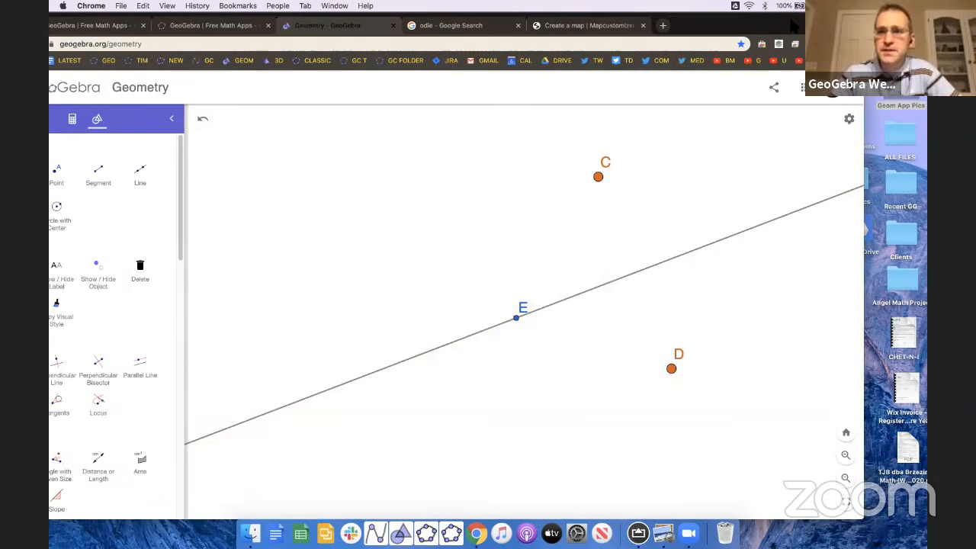
pyautogui.moveTo(792, 22); pyautogui.dragTo(855, 23)
pyautogui.click(93, 44)
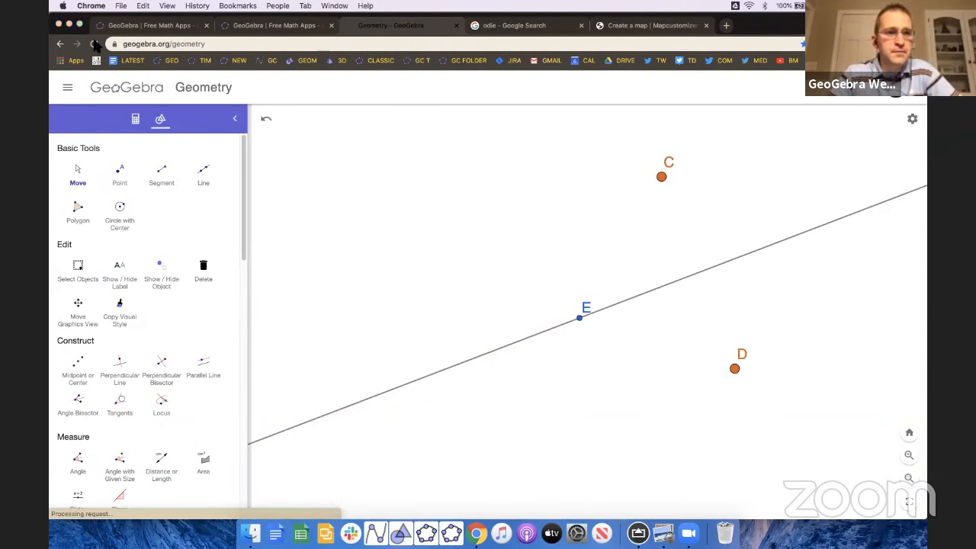
pyautogui.click(573, 186)
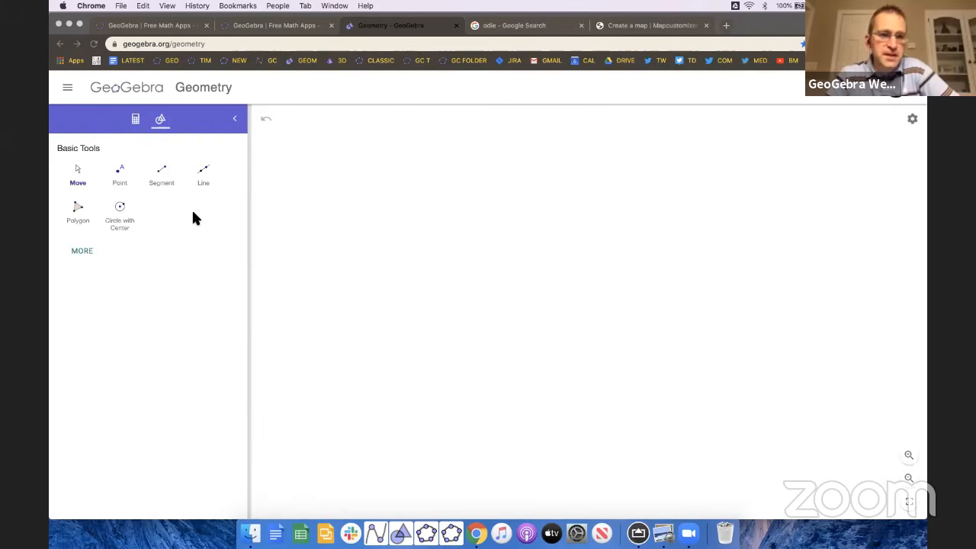
# Step: Expand the toolbox to the full set of geometry tools and examine the Construct group, including the Locus tool
pyautogui.click(85, 253)
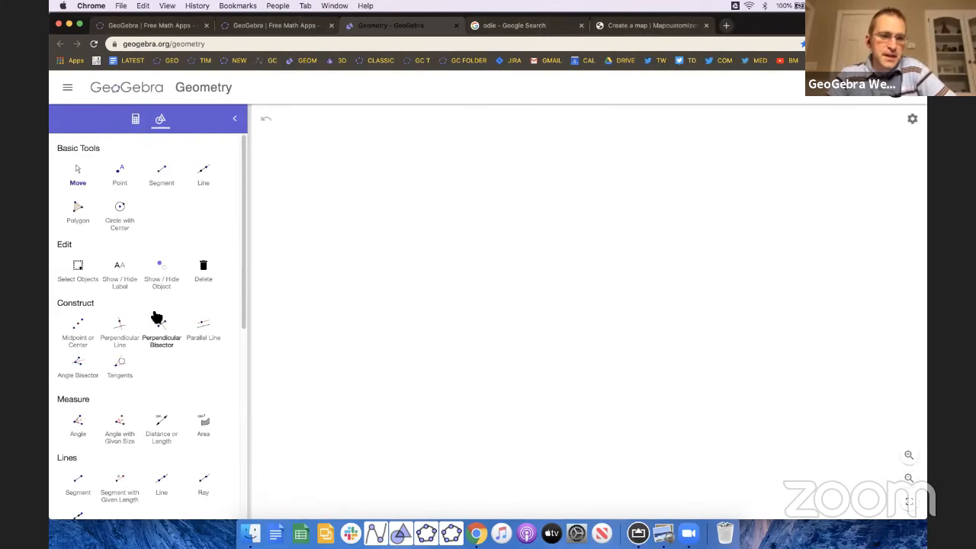
pyautogui.scroll(-10, 156, 317)
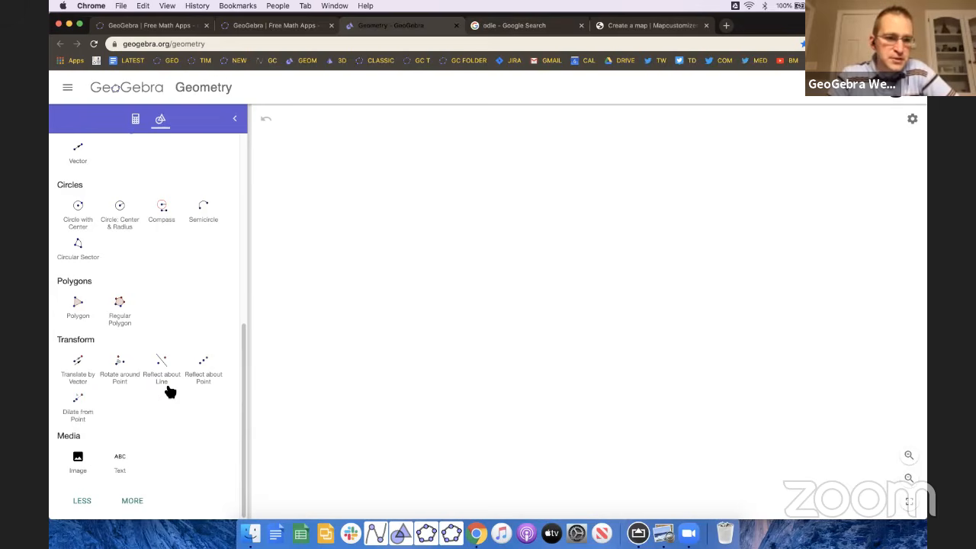
pyautogui.click(131, 500)
pyautogui.scroll(-8, 140, 496)
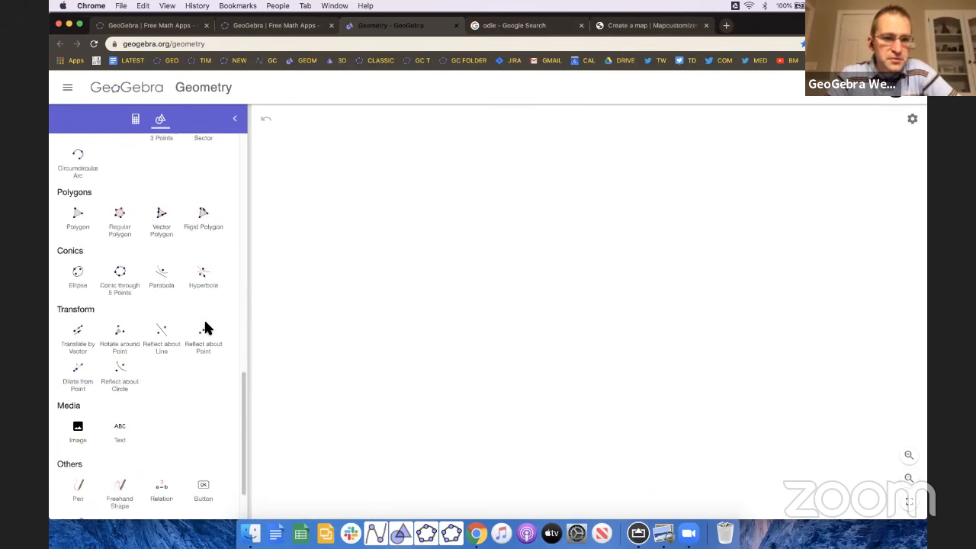
pyautogui.scroll(10, 204, 328)
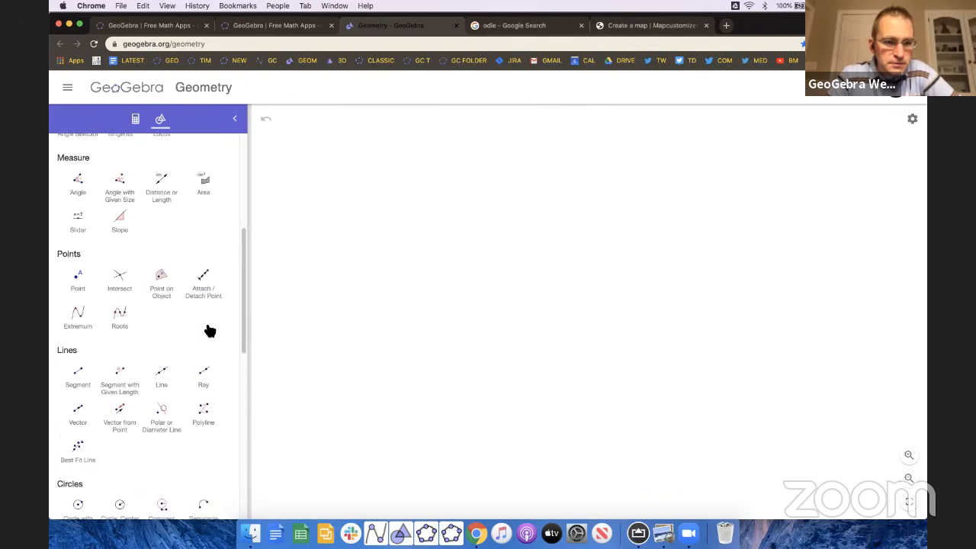
pyautogui.scroll(7, 206, 328)
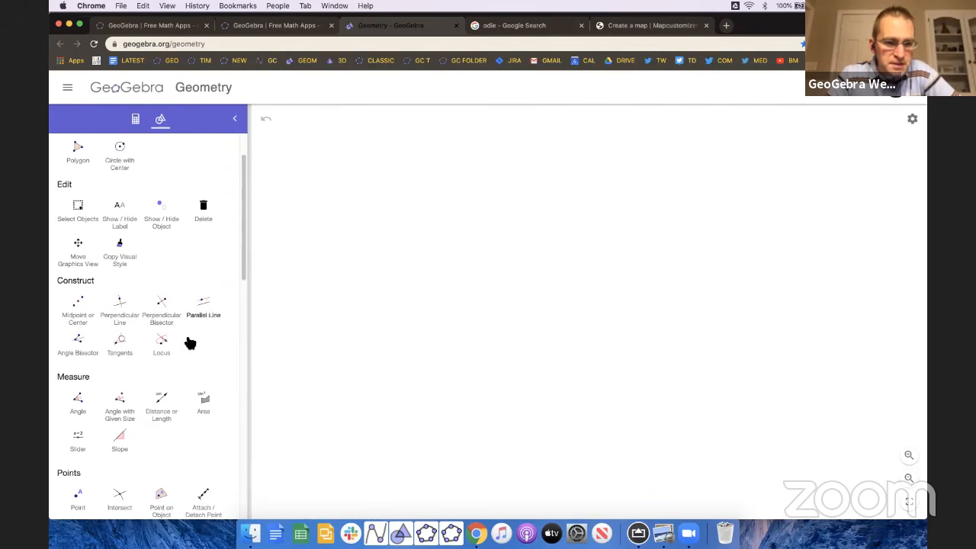
pyautogui.scroll(5, 166, 346)
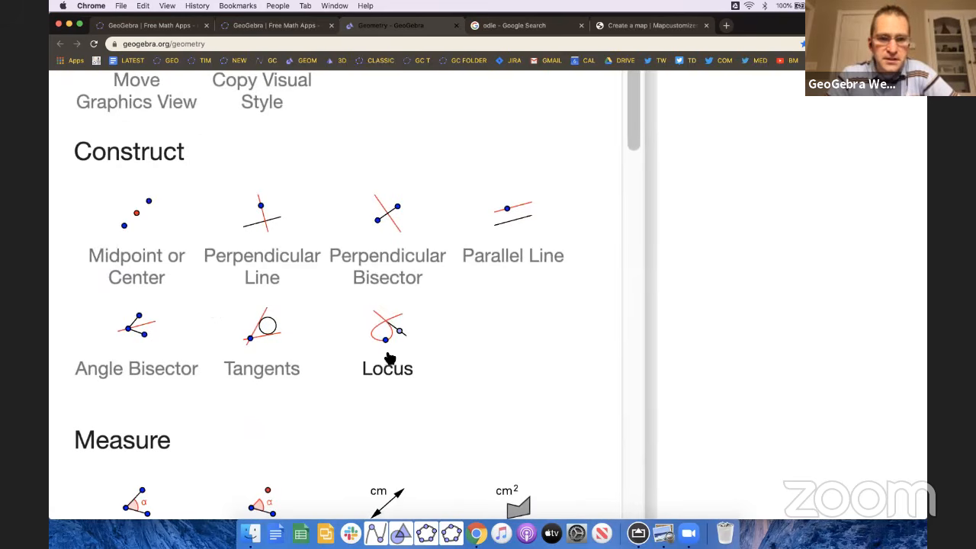
pyautogui.scroll(-5, 391, 353)
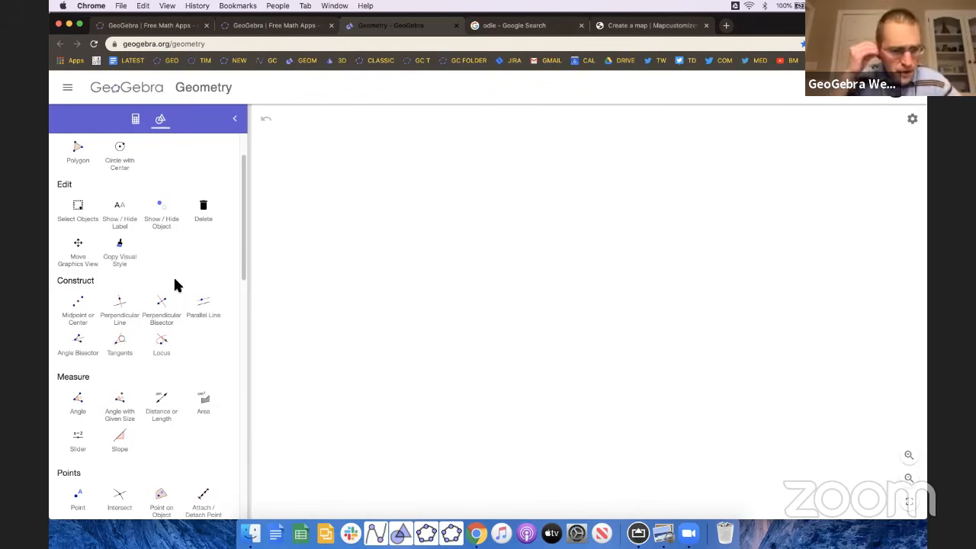
pyautogui.scroll(2, 175, 284)
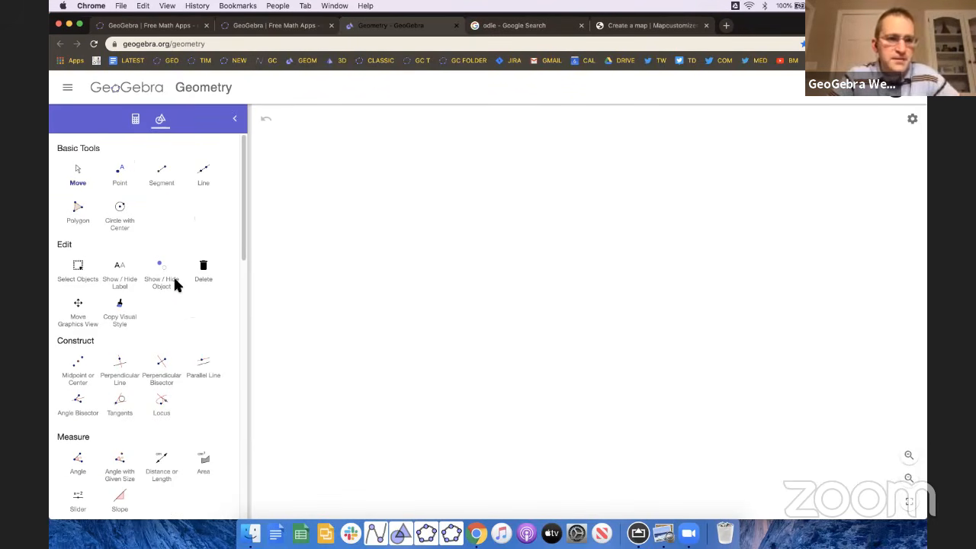
# Step: Draw a large circle with center A in the middle of the canvas, passing through a point B at its lower right
pyautogui.click(126, 222)
pyautogui.click(521, 289)
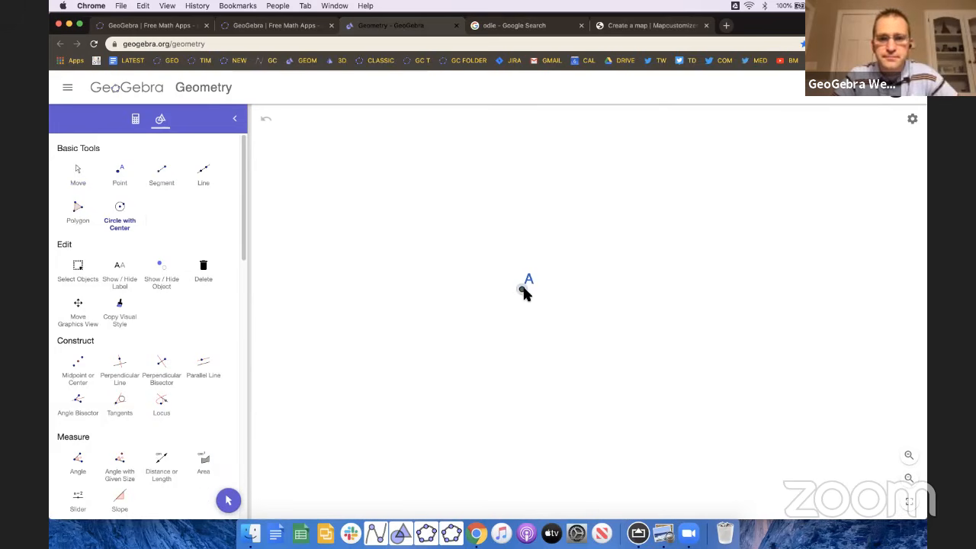
pyautogui.click(667, 349)
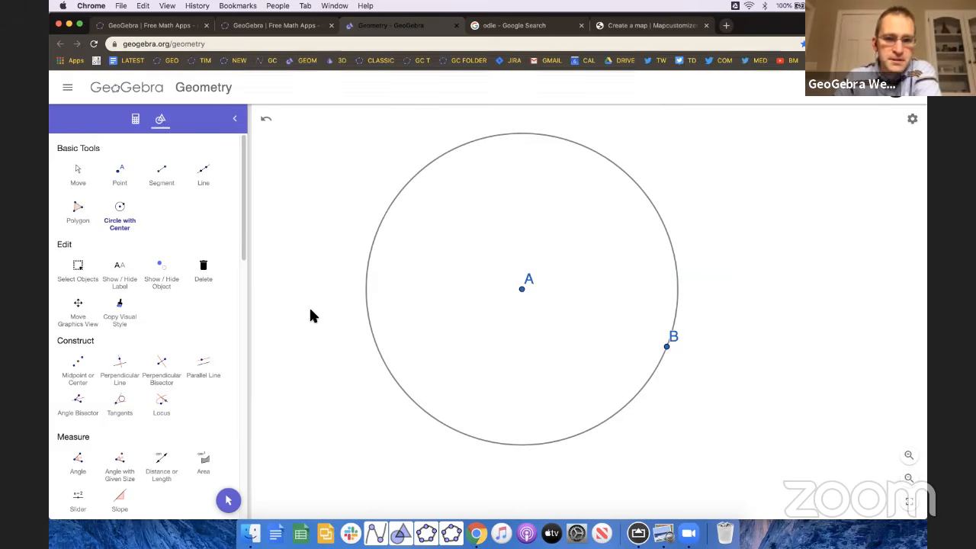
pyautogui.click(204, 175)
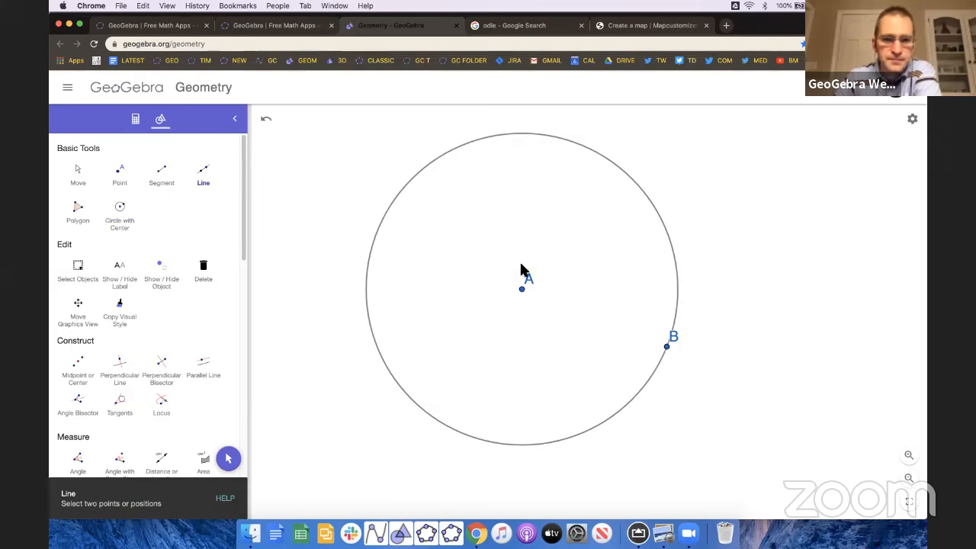
pyautogui.click(523, 289)
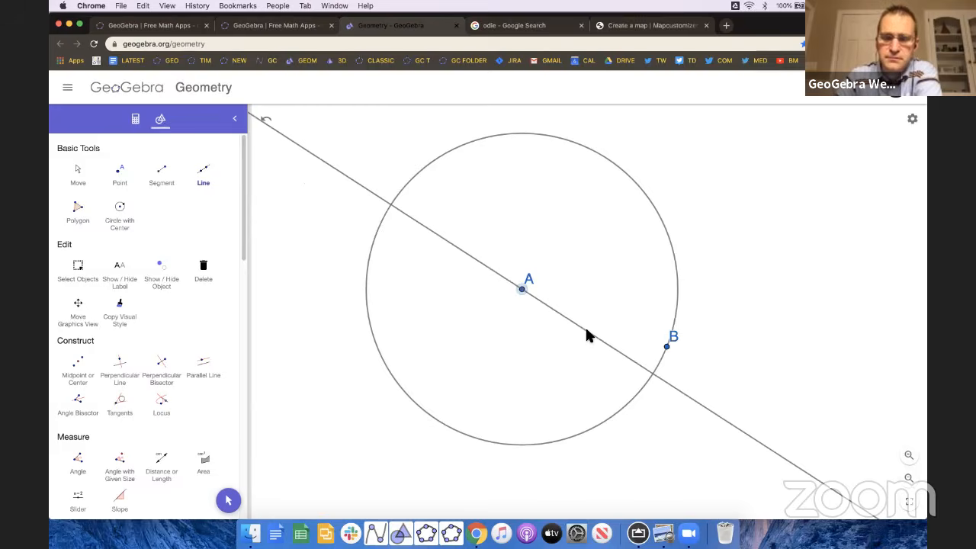
pyautogui.click(668, 349)
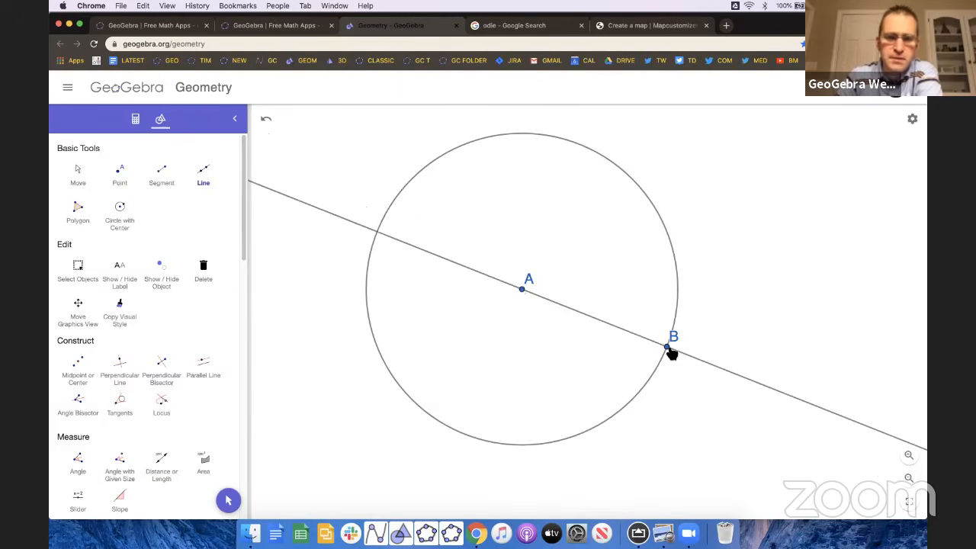
pyautogui.click(269, 121)
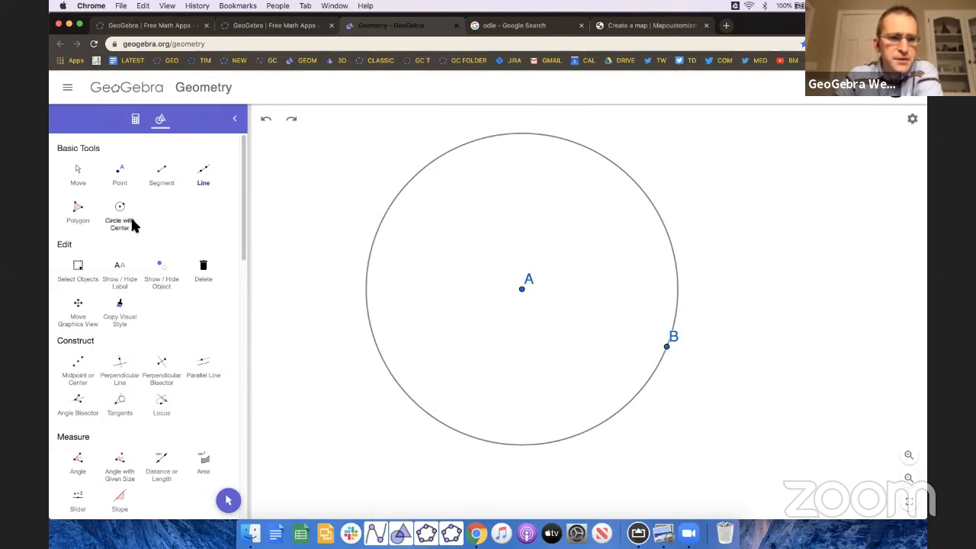
# Step: Place a free point C inside the circle, above and to the left of center A
pyautogui.click(120, 176)
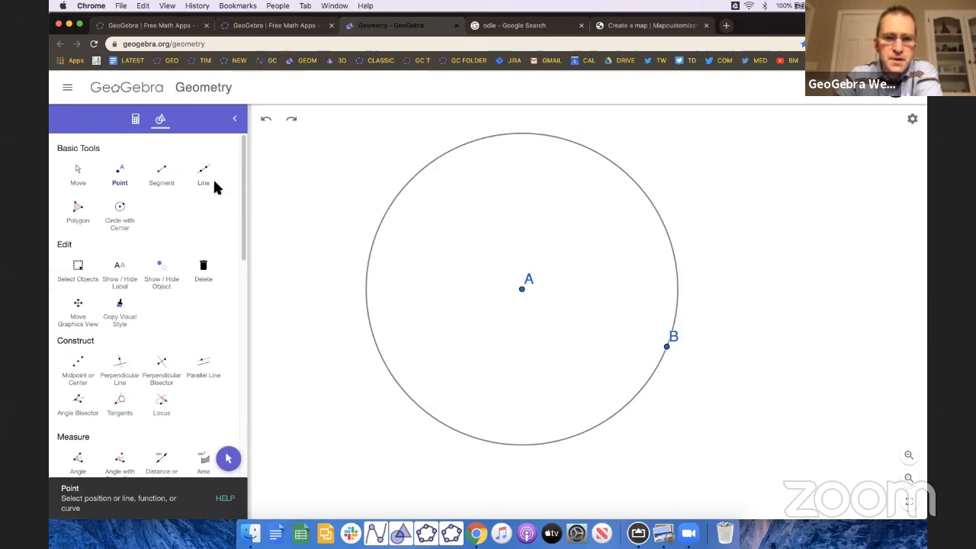
pyautogui.click(476, 204)
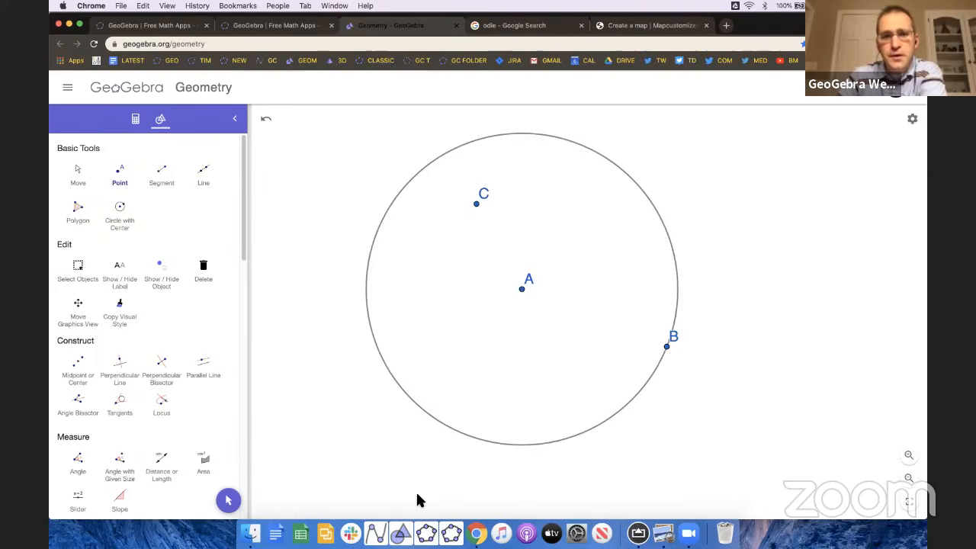
# Step: Attach a point D to the circle's upper-right arc with Point on Object and slide it a little clockwise along the circle
pyautogui.scroll(-1, 138, 385)
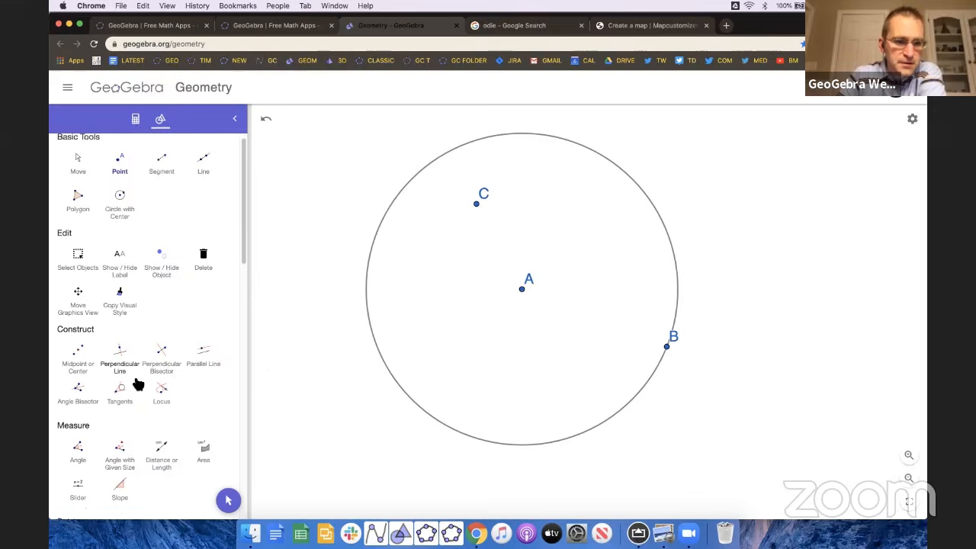
pyautogui.scroll(-2, 138, 385)
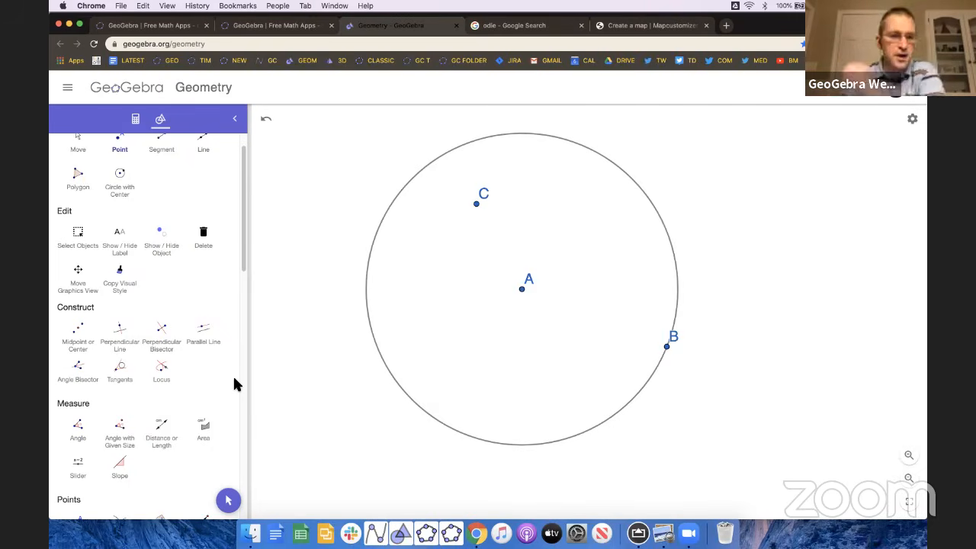
pyautogui.scroll(1, 84, 294)
pyautogui.scroll(1, 88, 302)
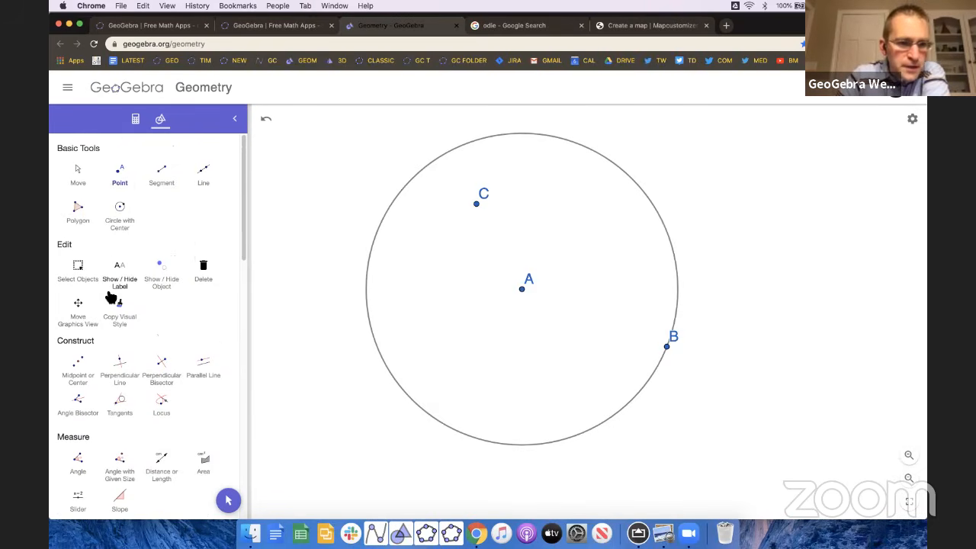
pyautogui.scroll(-6, 113, 298)
pyautogui.scroll(-1, 125, 352)
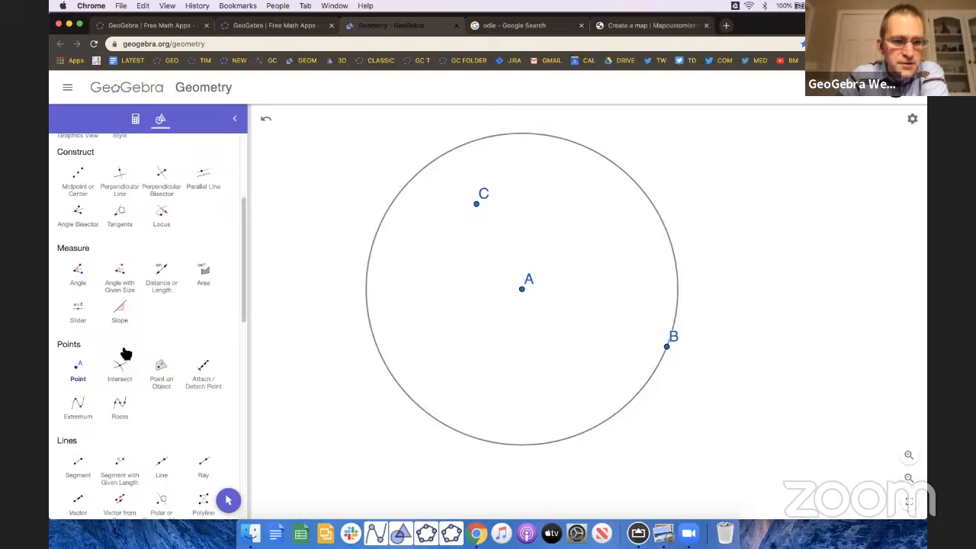
pyautogui.click(163, 376)
pyautogui.scroll(1, 167, 376)
pyautogui.scroll(5, 168, 378)
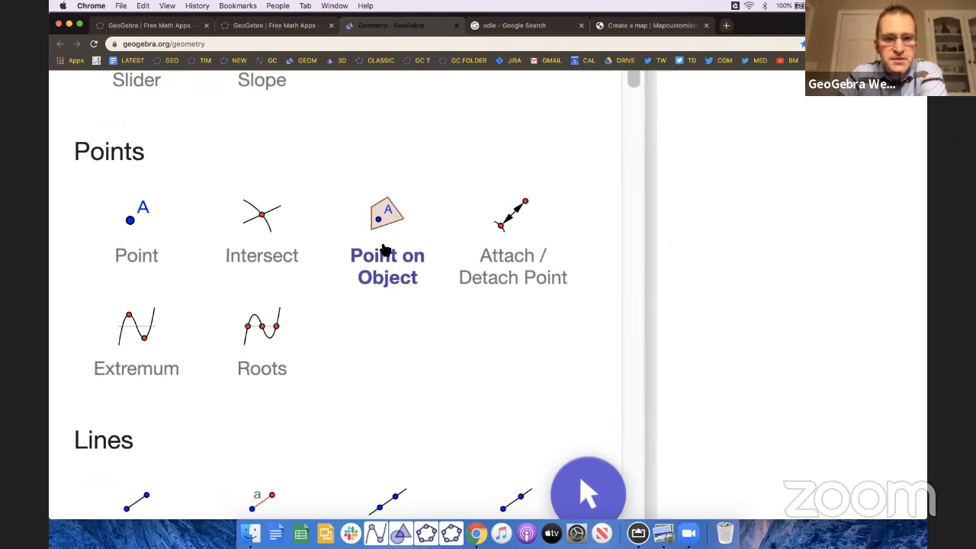
pyautogui.scroll(-5, 385, 250)
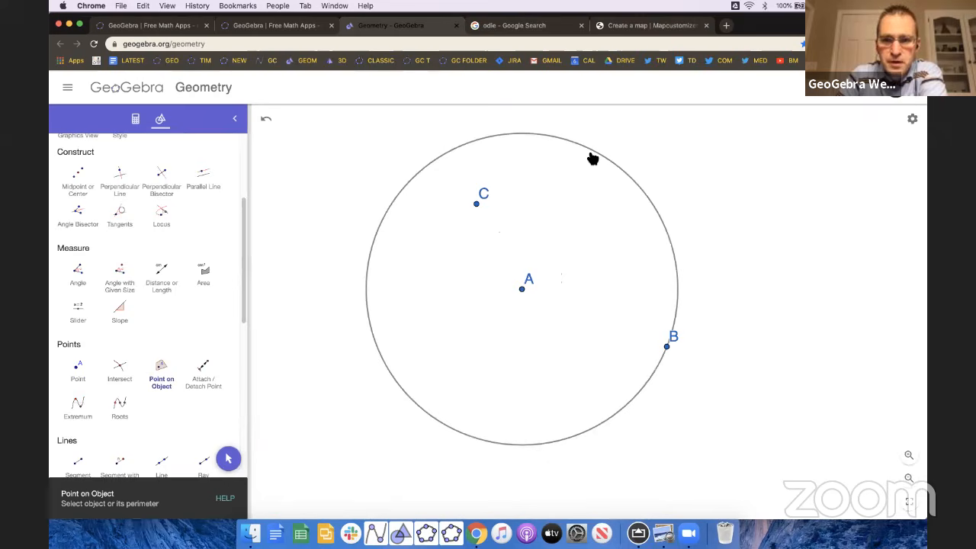
pyautogui.click(593, 151)
pyautogui.click(228, 500)
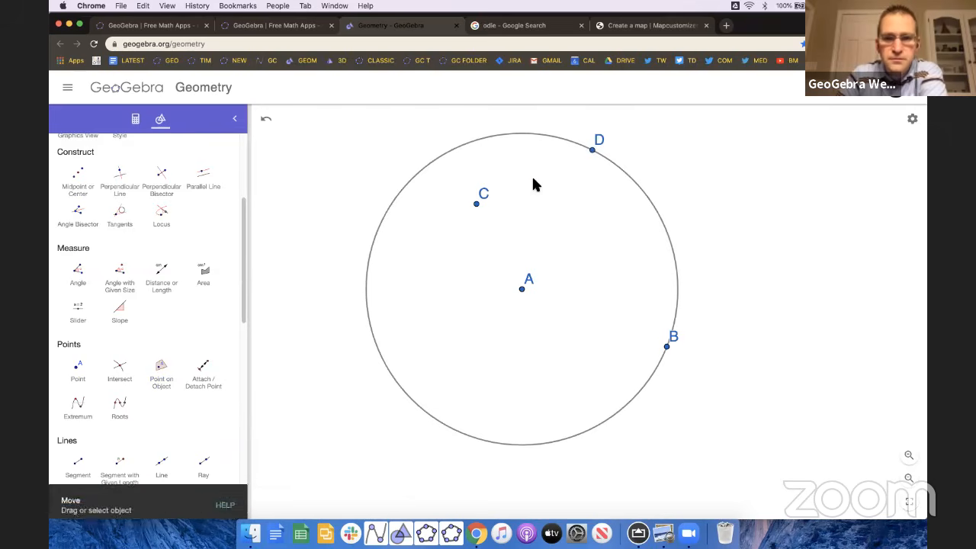
pyautogui.moveTo(593, 150); pyautogui.dragTo(621, 176)
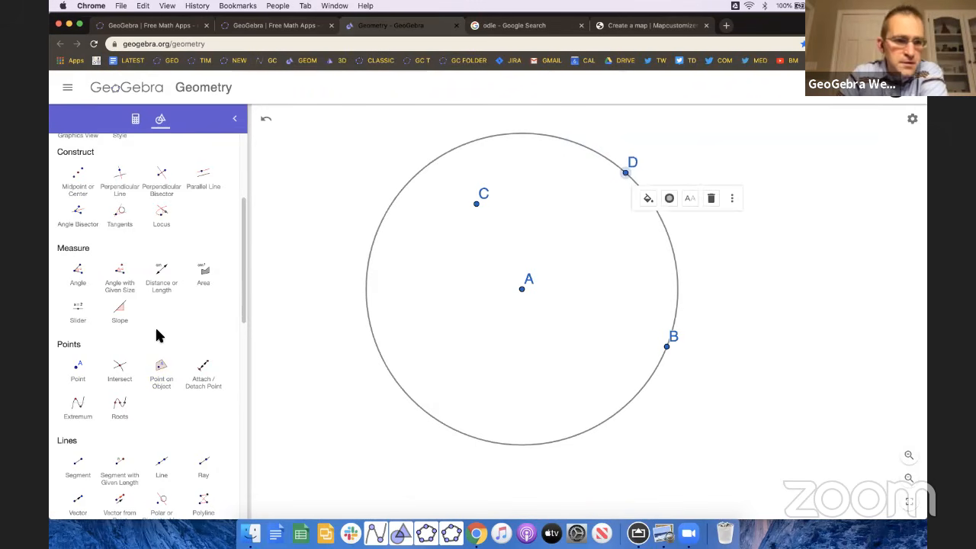
# Step: Construct the perpendicular bisector between interior point C and point D on the circle
pyautogui.scroll(-3, 145, 279)
pyautogui.scroll(-2, 144, 279)
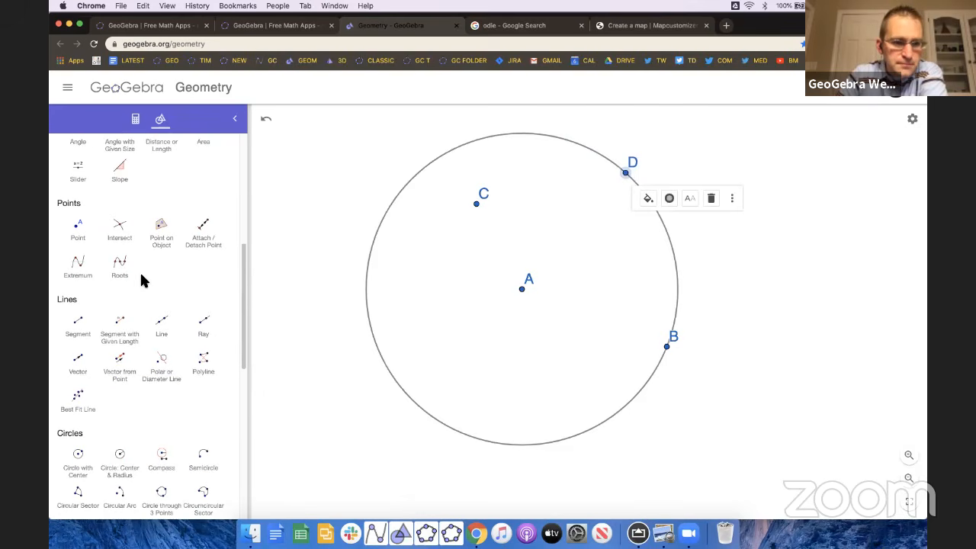
pyautogui.scroll(6, 144, 282)
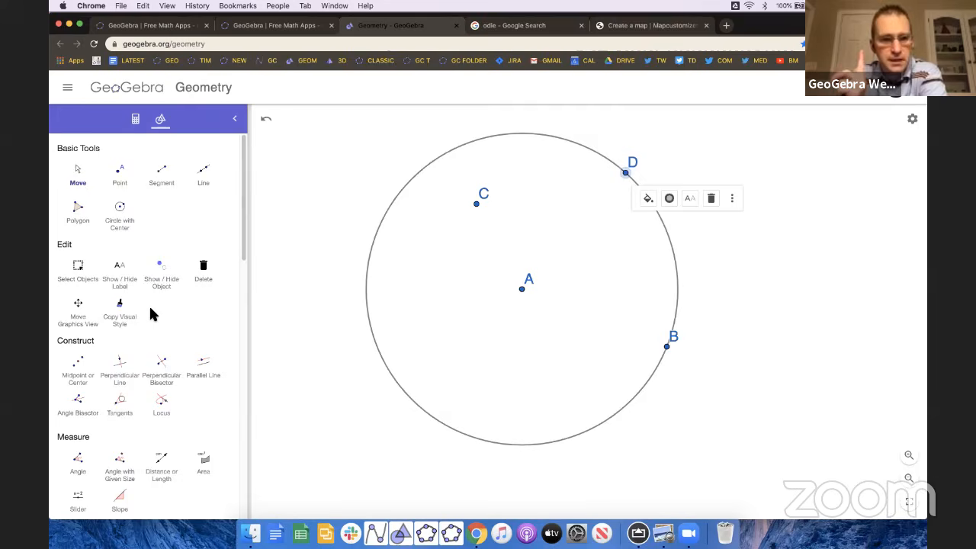
pyautogui.click(162, 371)
pyautogui.scroll(5, 162, 371)
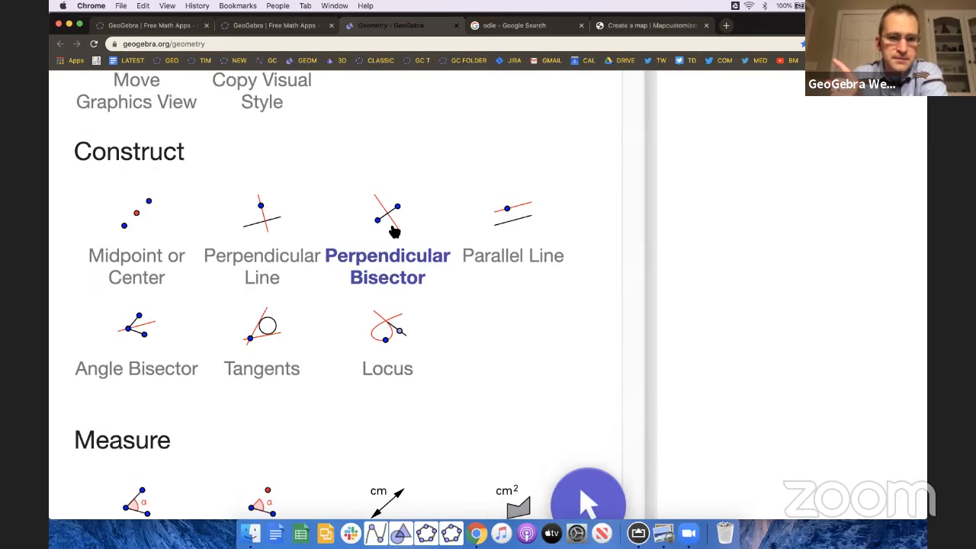
pyautogui.scroll(-5, 394, 229)
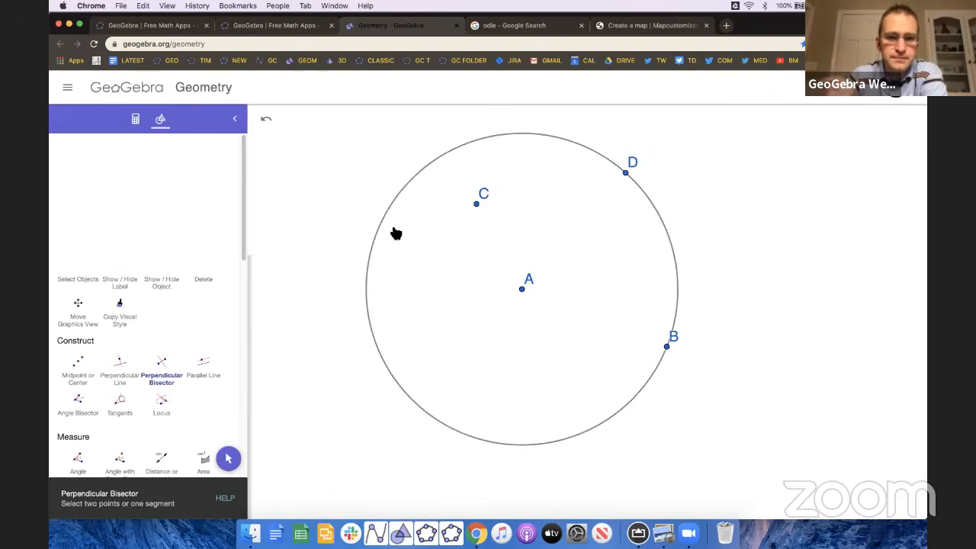
pyautogui.click(477, 204)
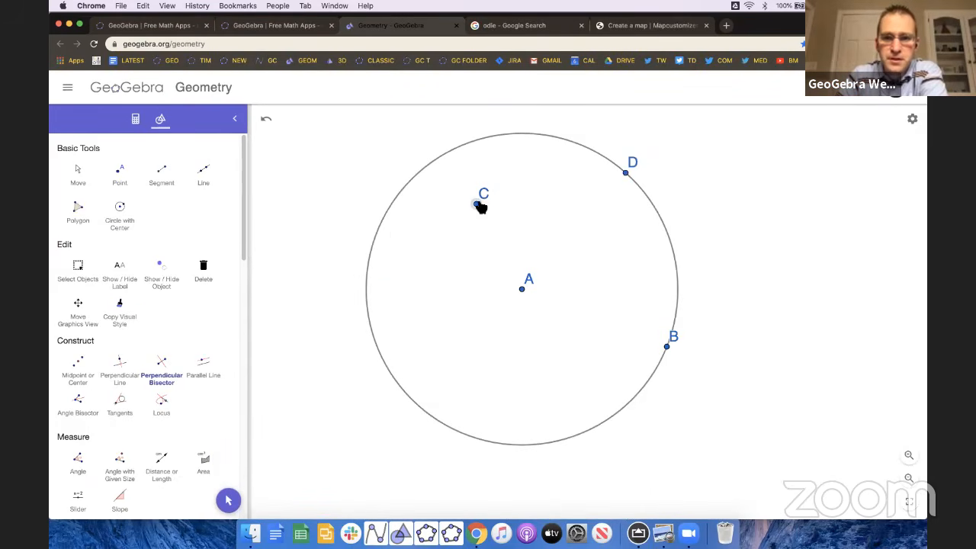
pyautogui.click(628, 175)
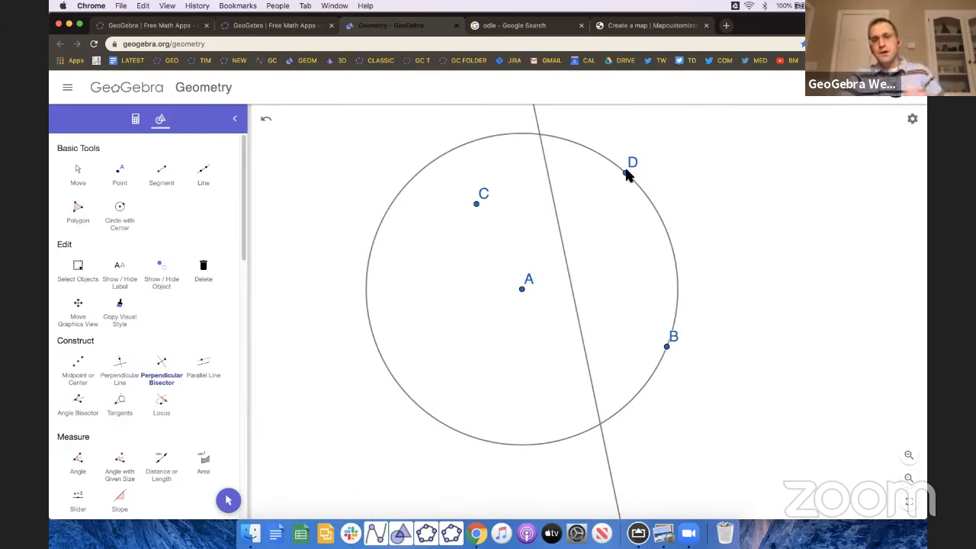
pyautogui.click(228, 500)
# Step: Draw a line through center A and point D, and slide D counterclockwise along the circle's upper arc
pyautogui.moveTo(343, 444); pyautogui.dragTo(347, 465)
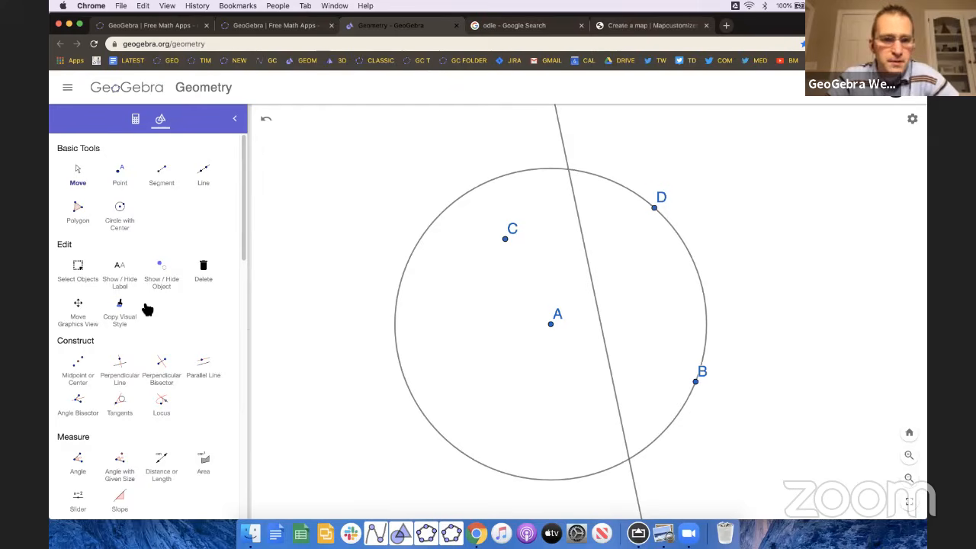
pyautogui.click(204, 173)
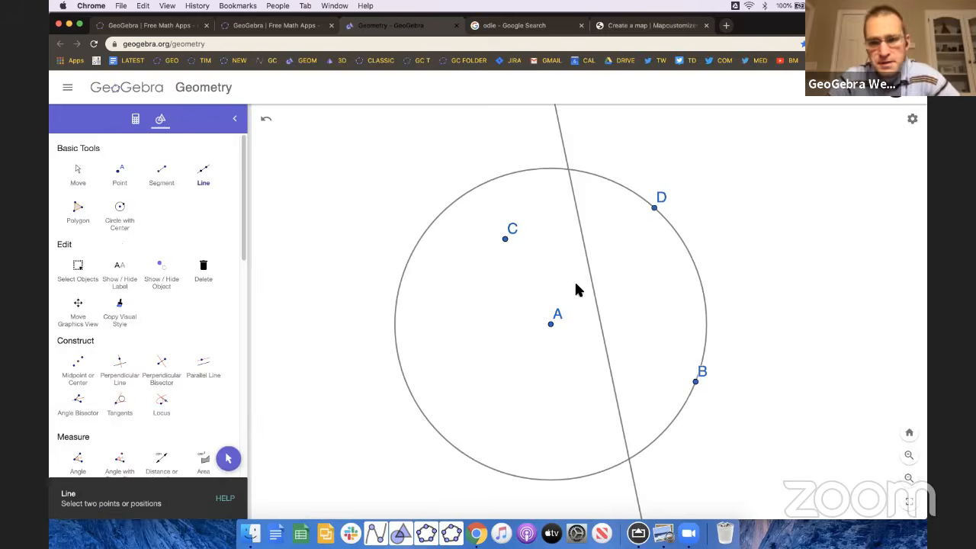
pyautogui.click(552, 326)
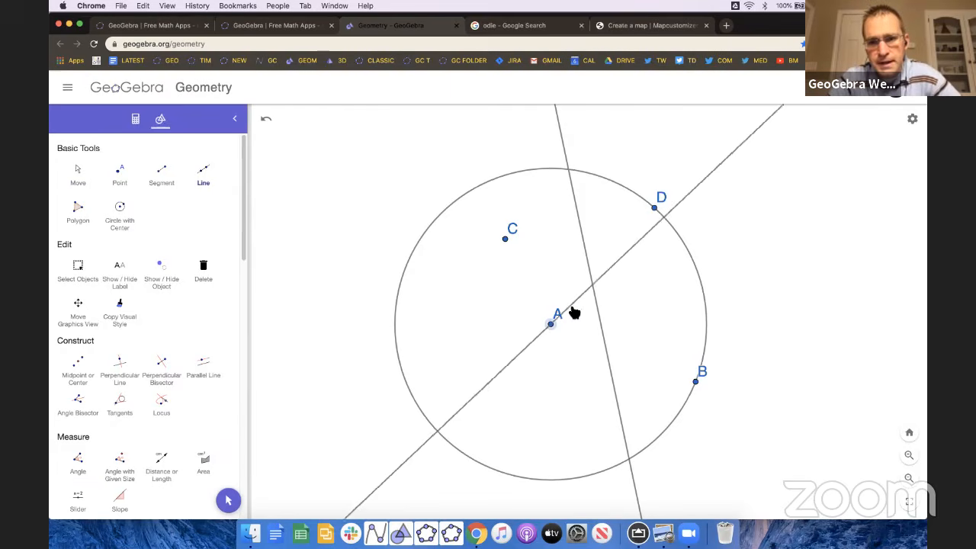
pyautogui.click(656, 209)
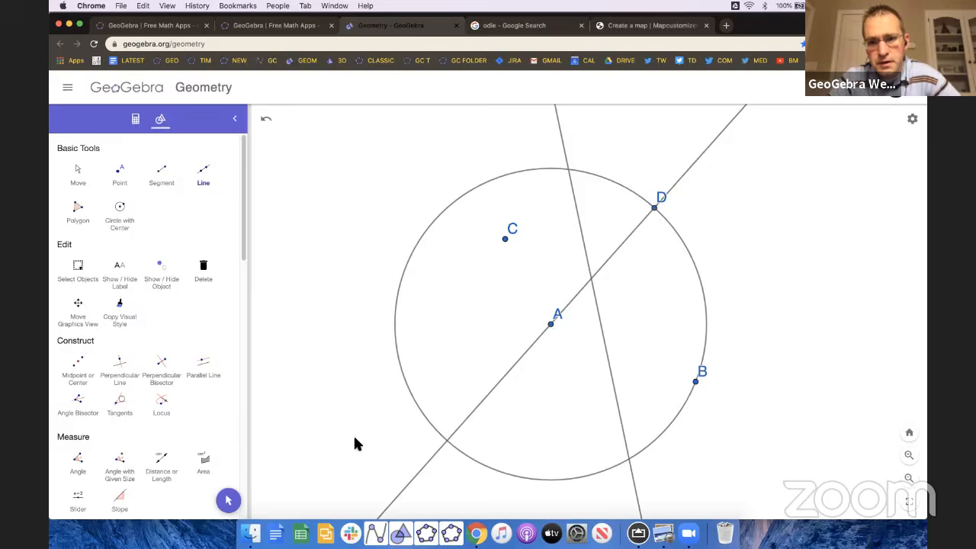
pyautogui.click(228, 500)
pyautogui.moveTo(659, 209); pyautogui.dragTo(606, 176)
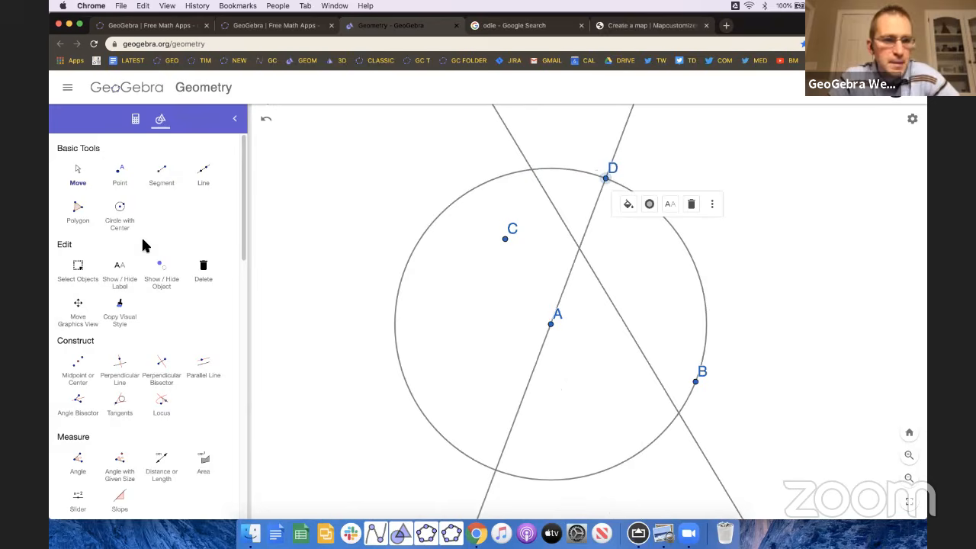
# Step: Mark the intersection of line AD and the perpendicular bisector with the Intersect tool
pyautogui.scroll(-5, 135, 392)
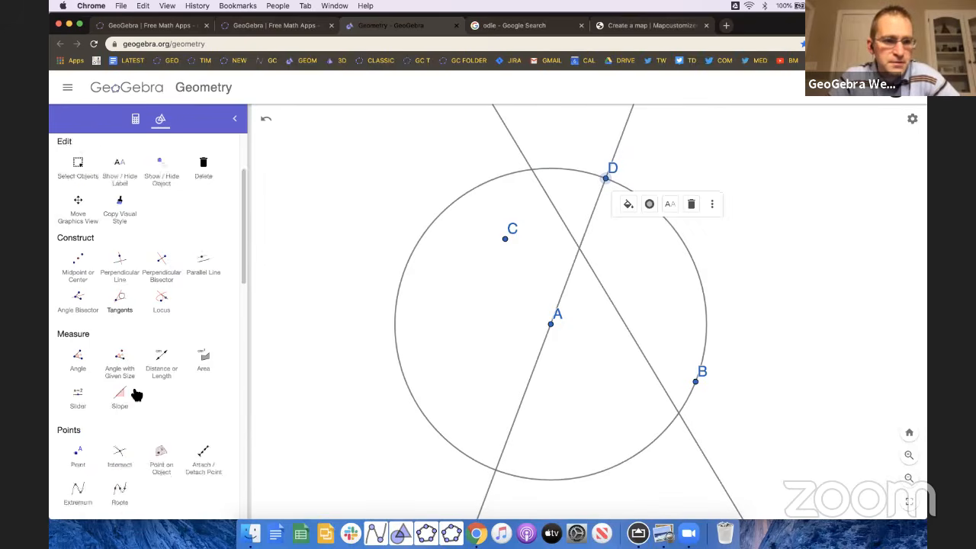
pyautogui.scroll(5, 124, 311)
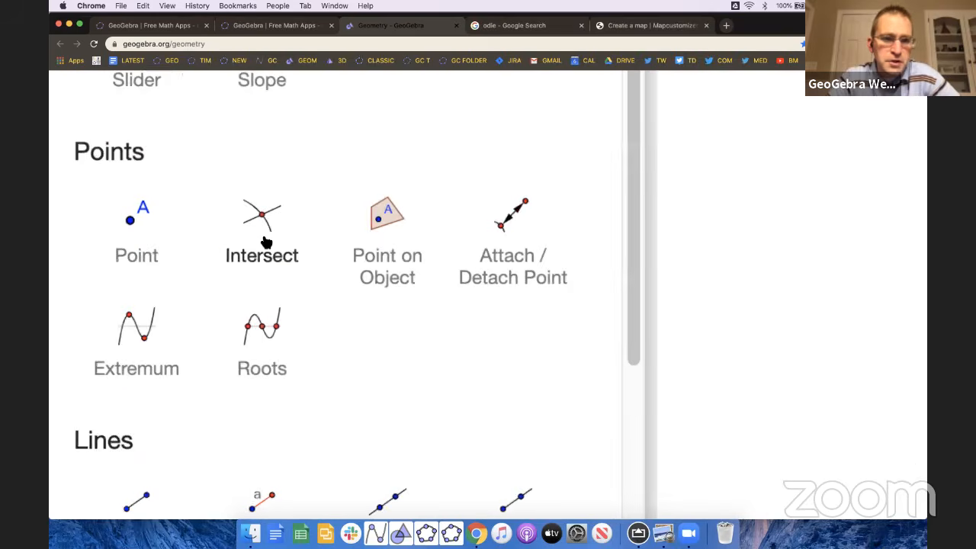
pyautogui.click(275, 236)
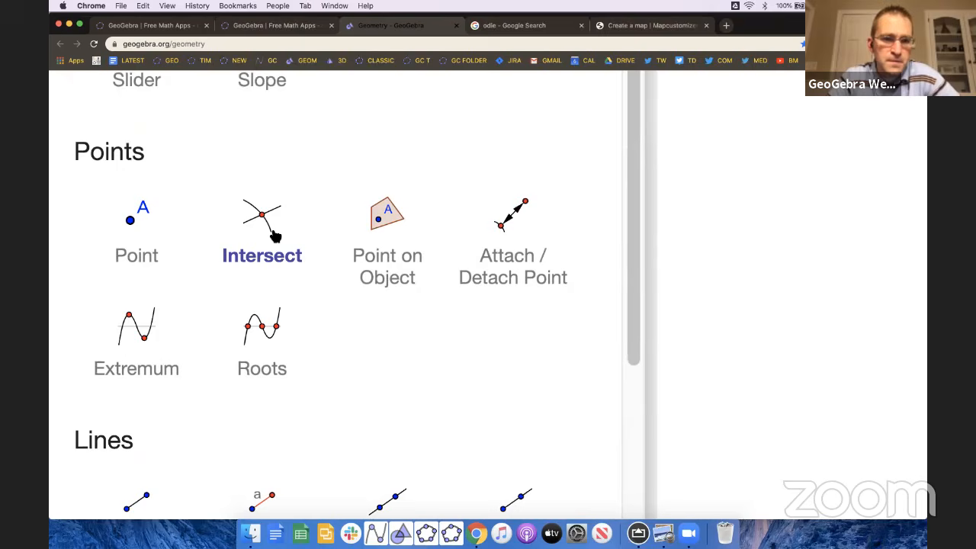
pyautogui.scroll(-5, 274, 237)
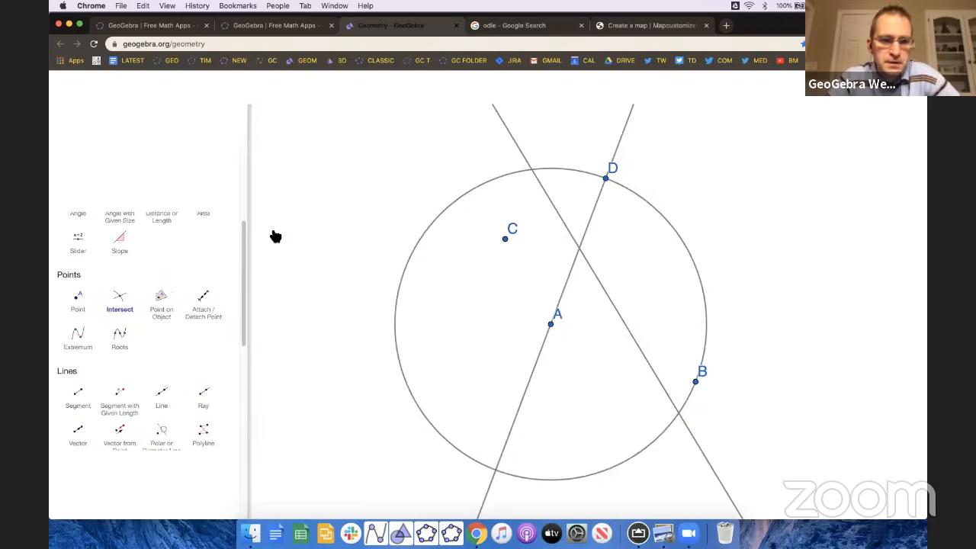
pyautogui.click(579, 250)
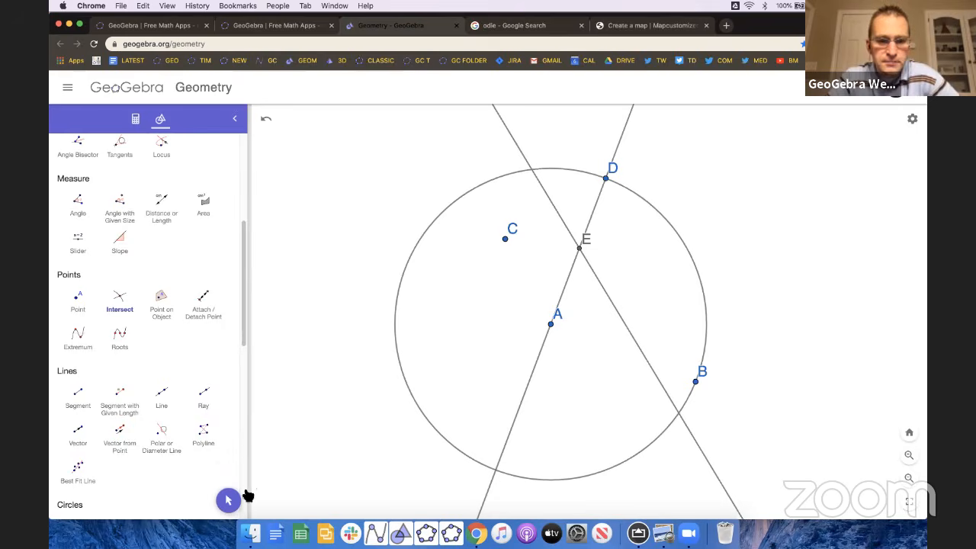
pyautogui.click(228, 500)
# Step: Color intersection point E pink (#FF6699) and set its point size to 8
pyautogui.click(580, 248)
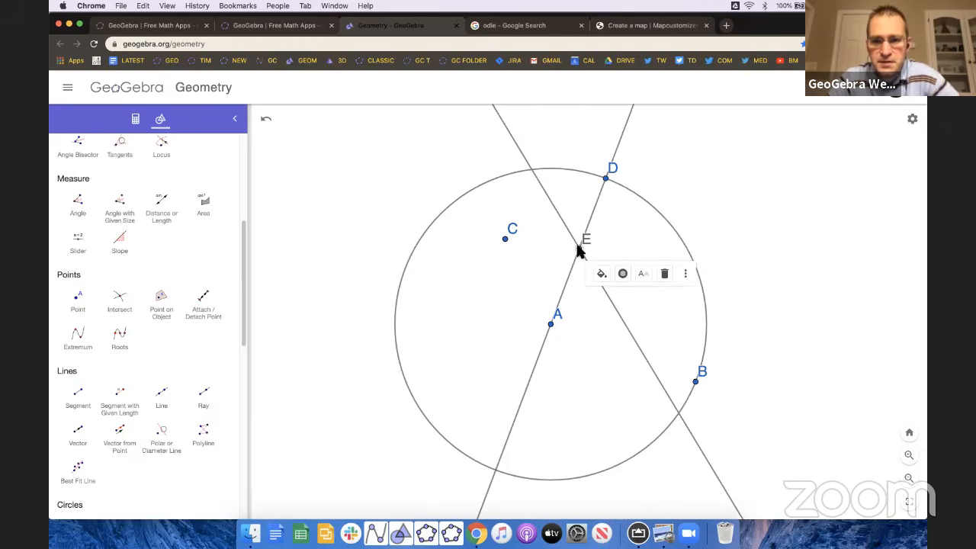
pyautogui.click(601, 274)
pyautogui.click(662, 313)
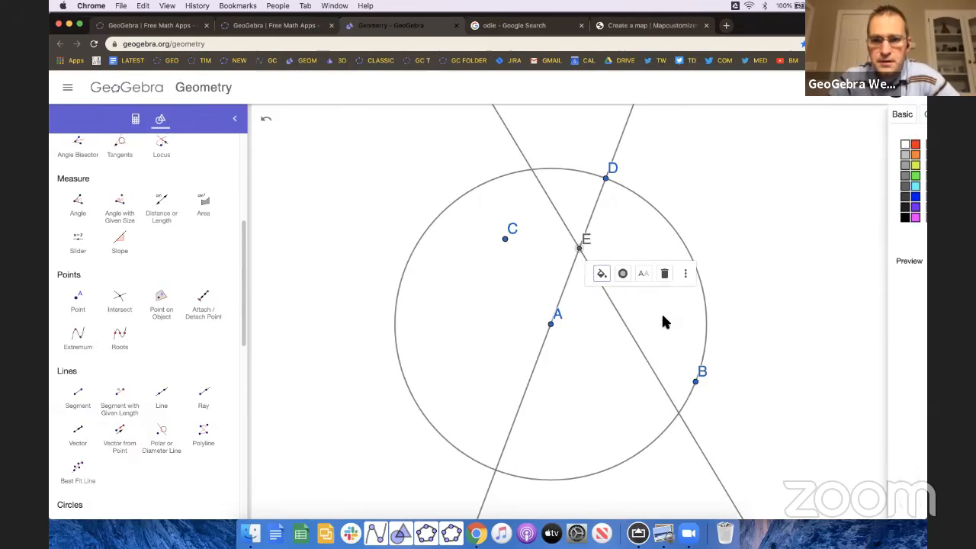
pyautogui.click(730, 144)
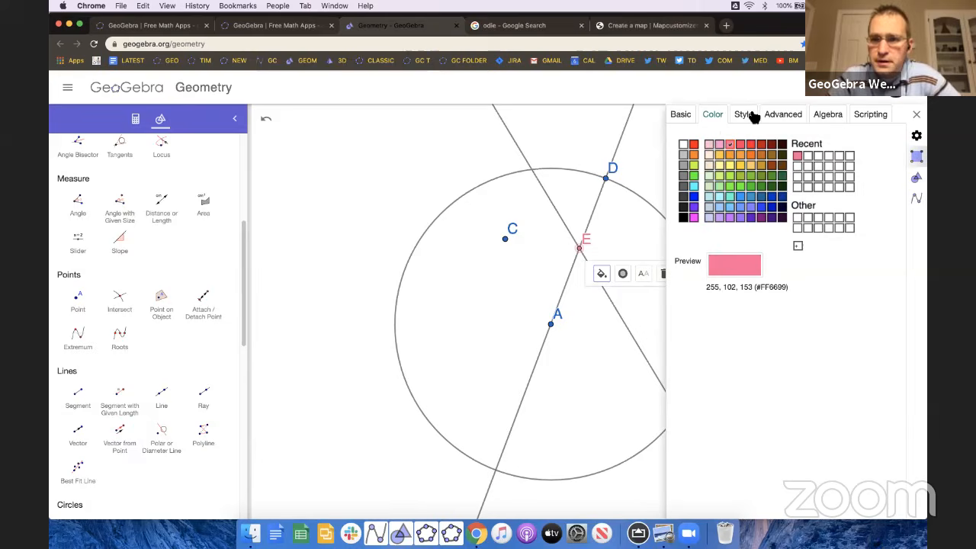
pyautogui.click(745, 114)
pyautogui.moveTo(747, 142); pyautogui.dragTo(775, 149)
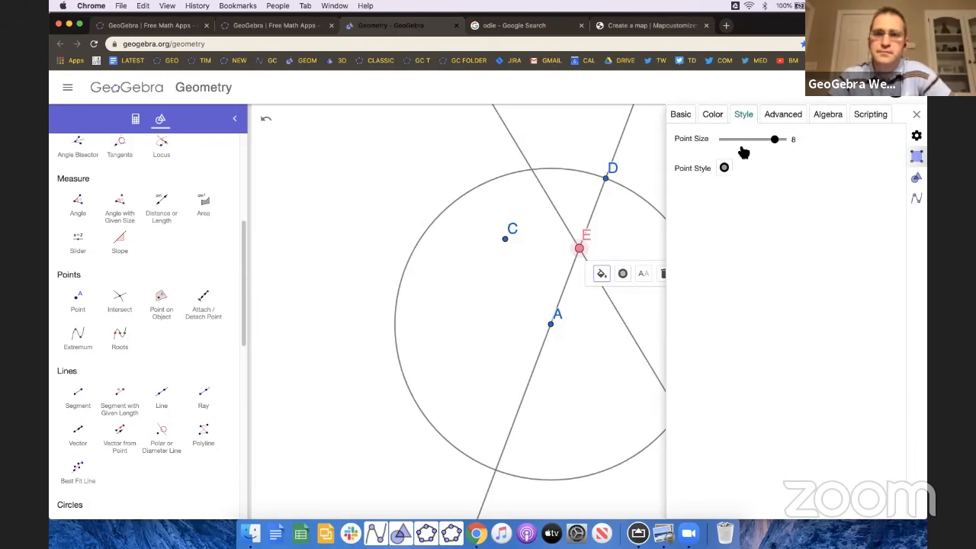
pyautogui.click(916, 115)
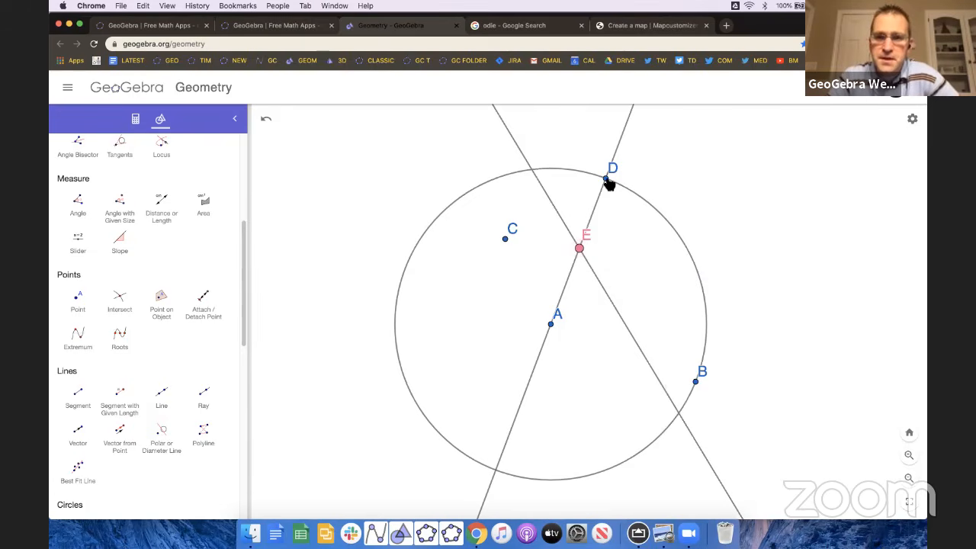
# Step: Turn on the trace of intersection point E
pyautogui.click(579, 251)
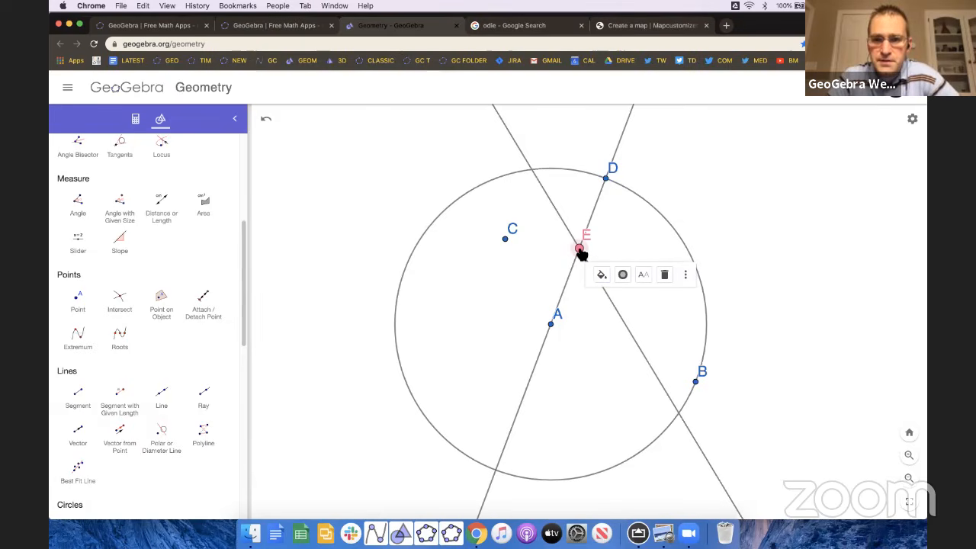
pyautogui.rightClick(579, 252)
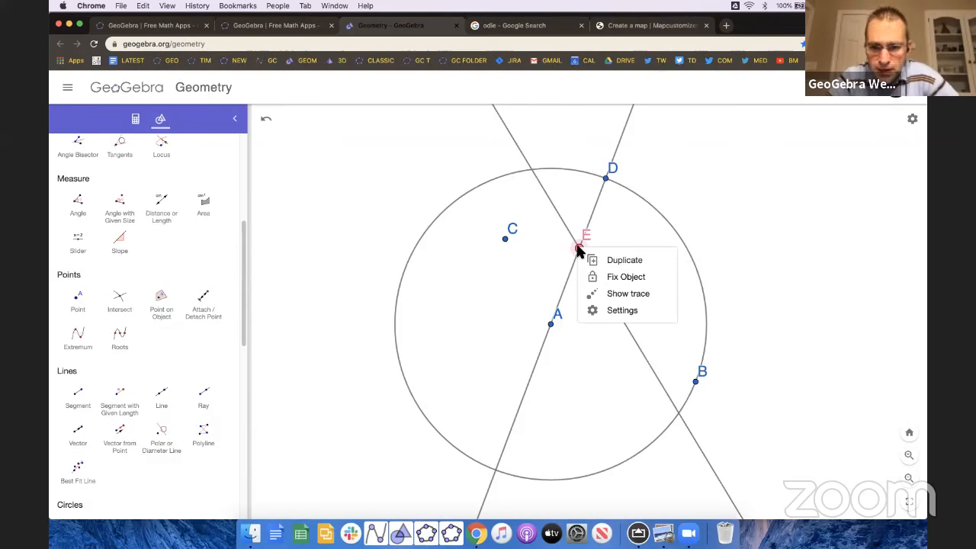
pyautogui.click(633, 296)
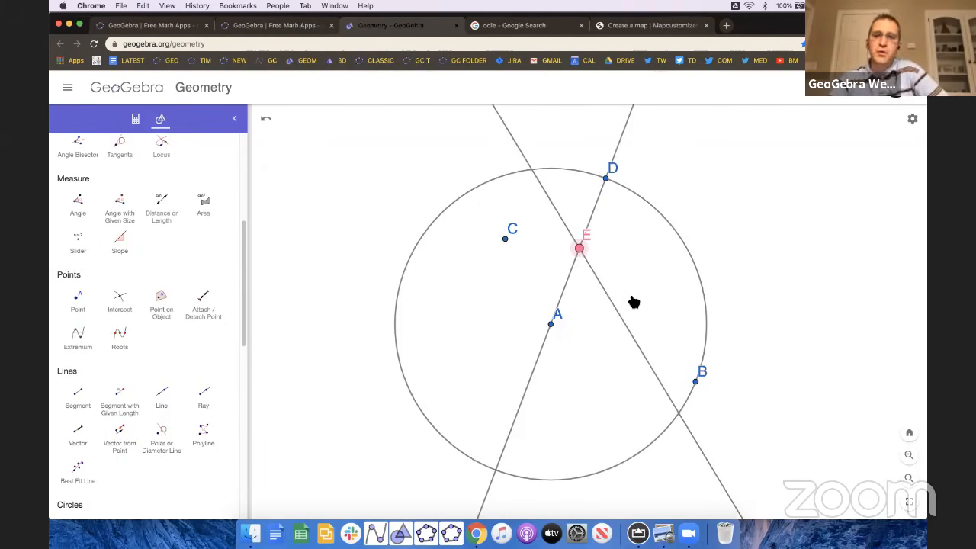
# Step: Animate point D around the circle so that E traces its full path, and pause the animation
pyautogui.rightClick(607, 181)
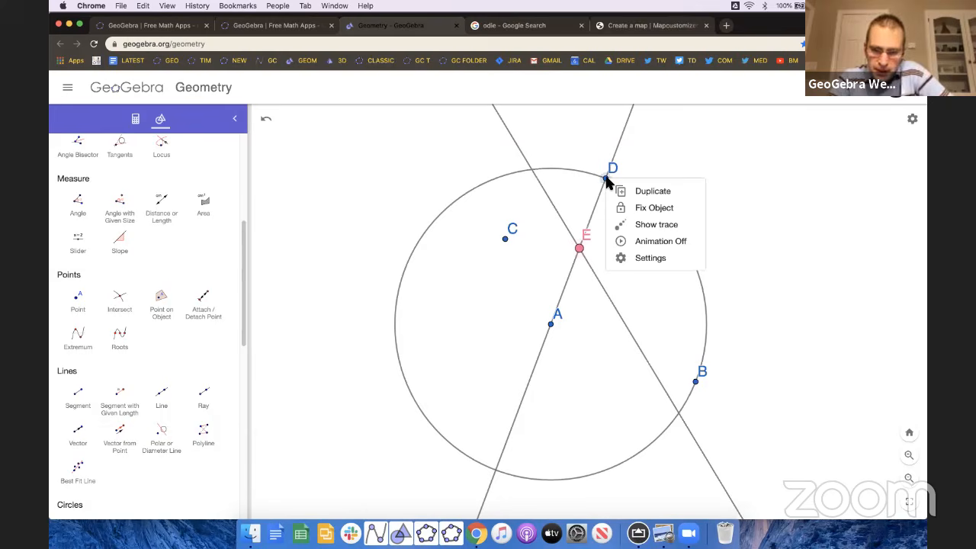
pyautogui.click(636, 244)
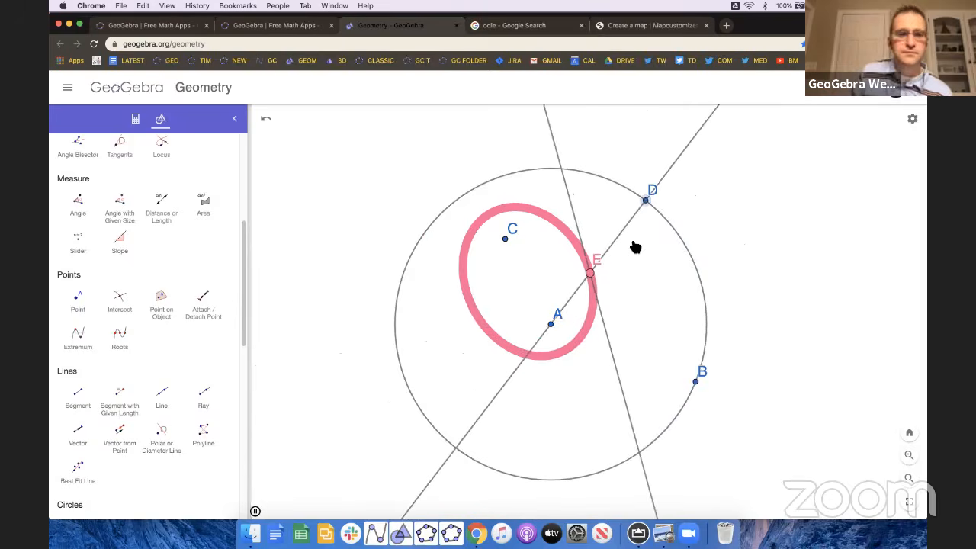
pyautogui.click(256, 511)
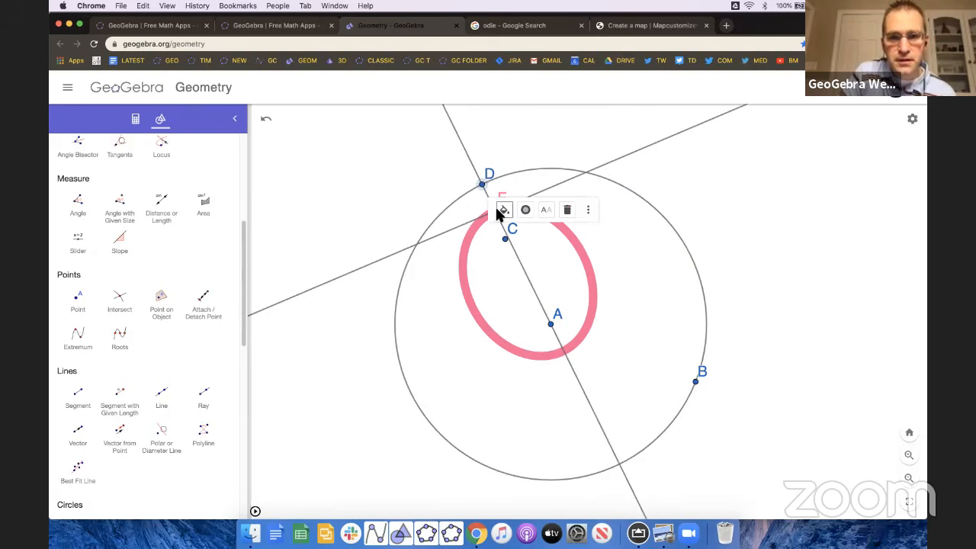
# Step: Reduce point E's size to 4, and move point C to the lower right of center A inside the circle
pyautogui.click(538, 239)
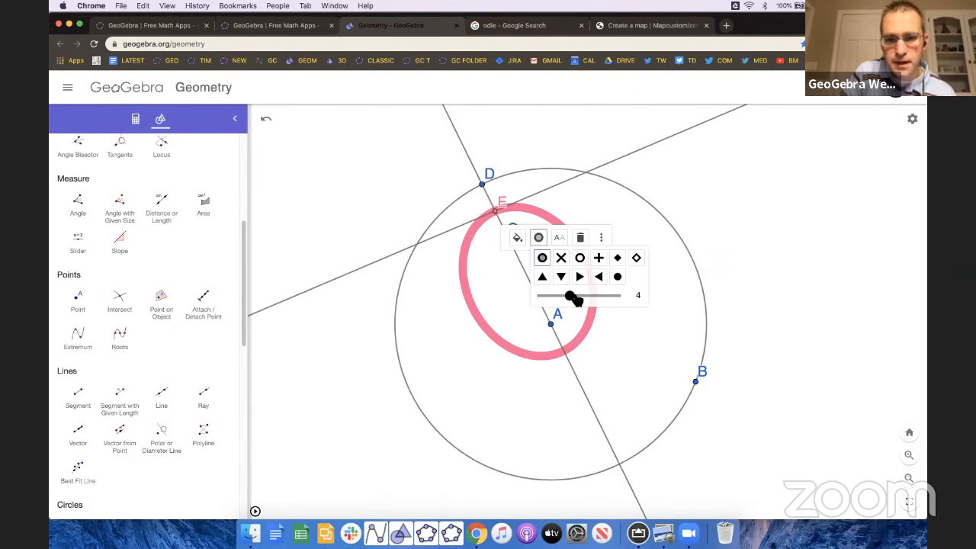
pyautogui.click(628, 192)
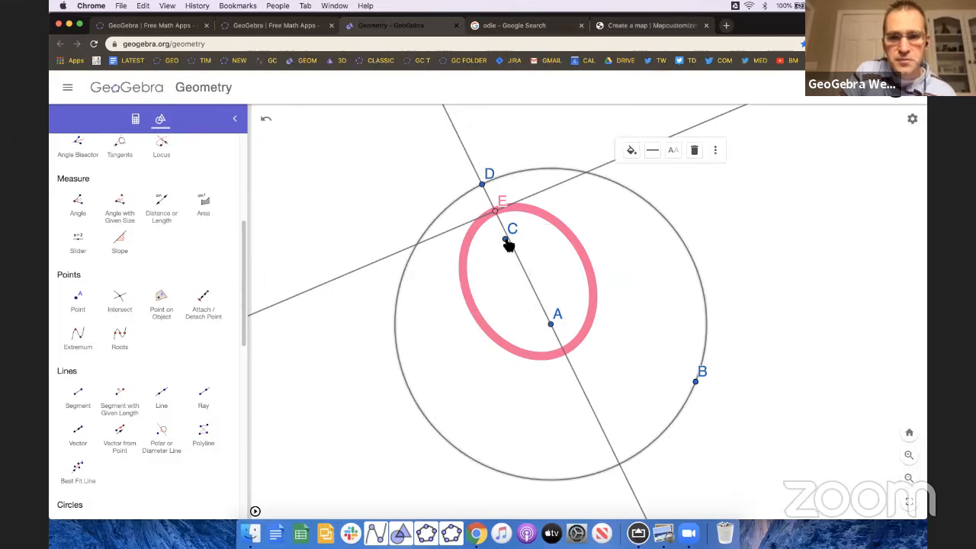
pyautogui.moveTo(508, 244); pyautogui.dragTo(645, 351)
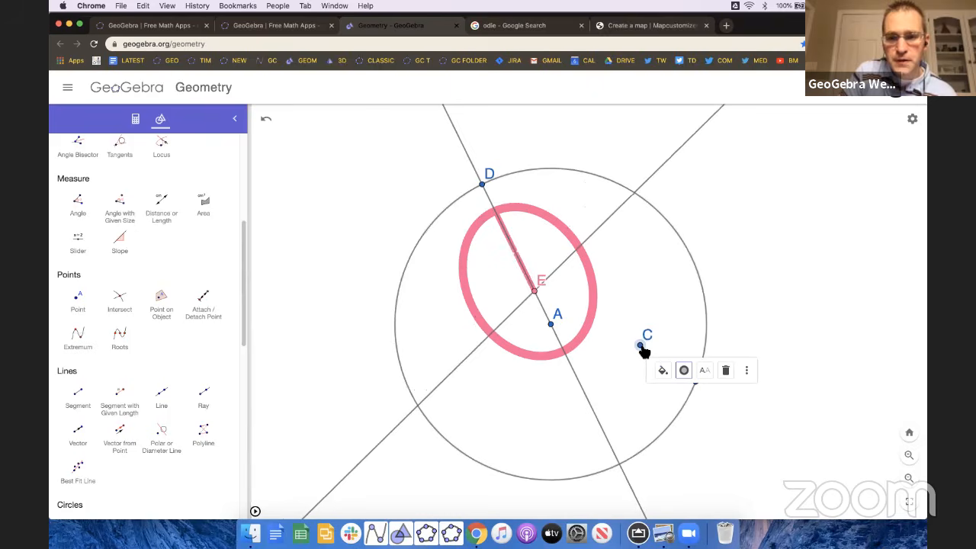
pyautogui.scroll(2, 611, 286)
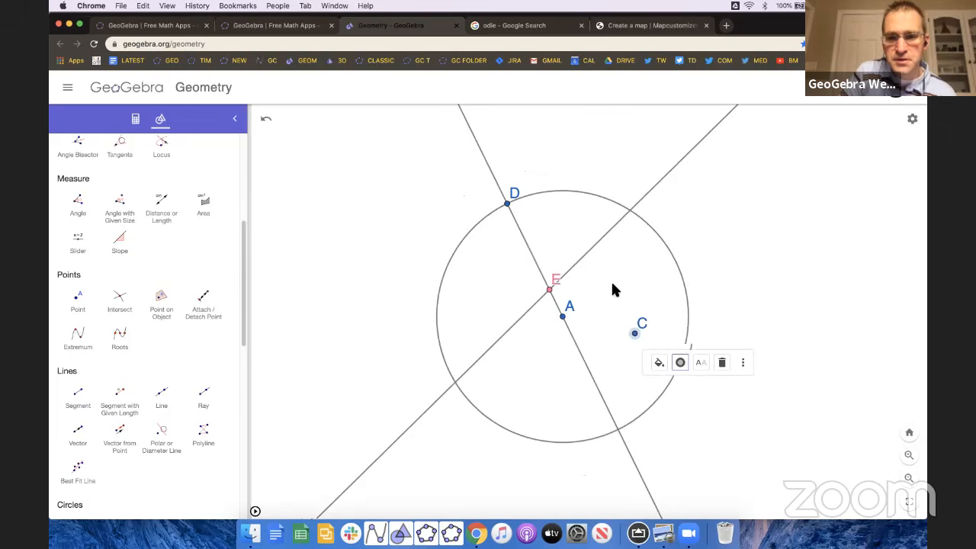
pyautogui.scroll(2, 646, 281)
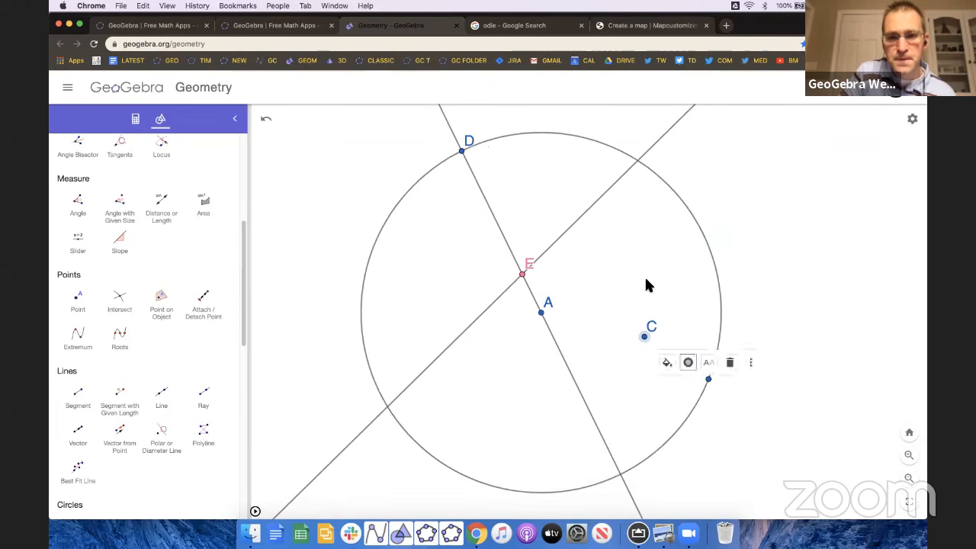
pyautogui.moveTo(463, 155); pyautogui.dragTo(459, 152)
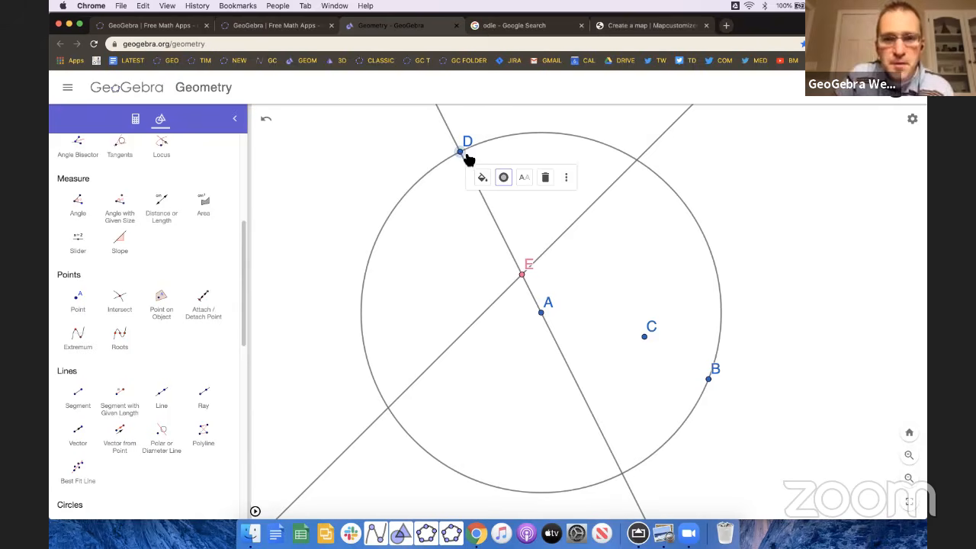
pyautogui.rightClick(460, 153)
pyautogui.click(463, 169)
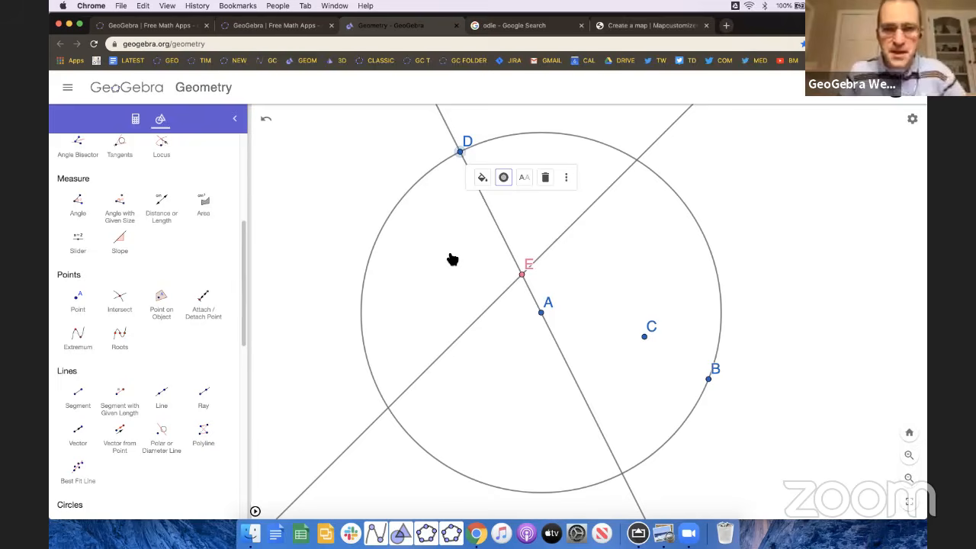
pyautogui.rightClick(521, 279)
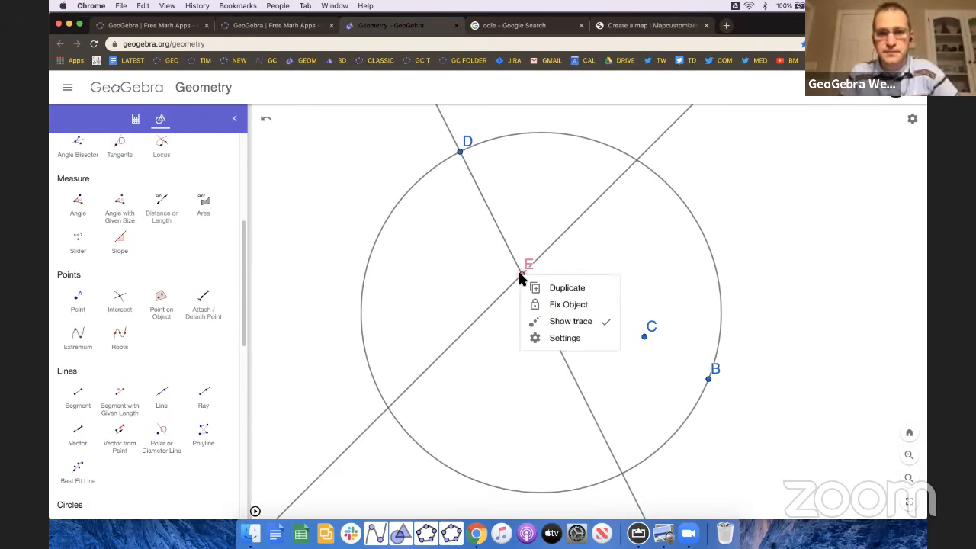
pyautogui.click(500, 305)
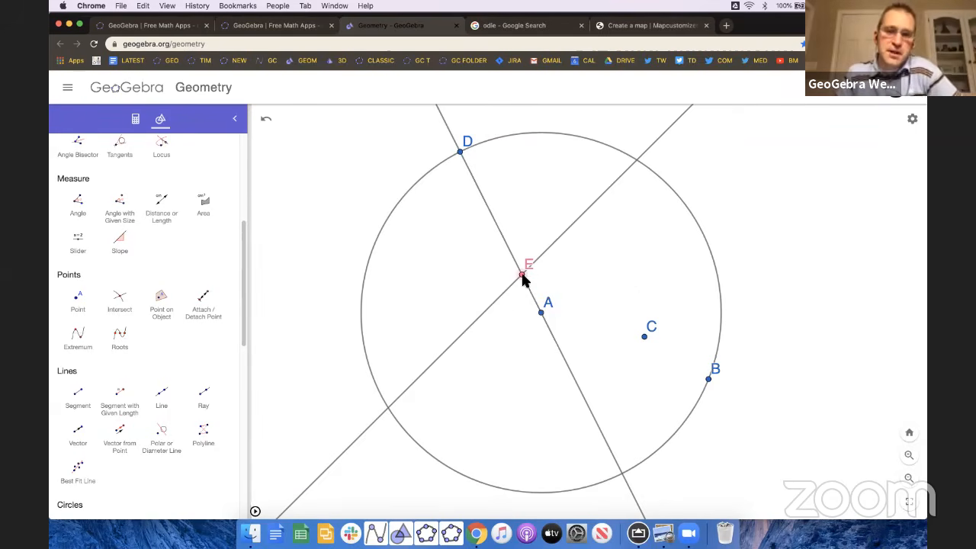
pyautogui.rightClick(521, 278)
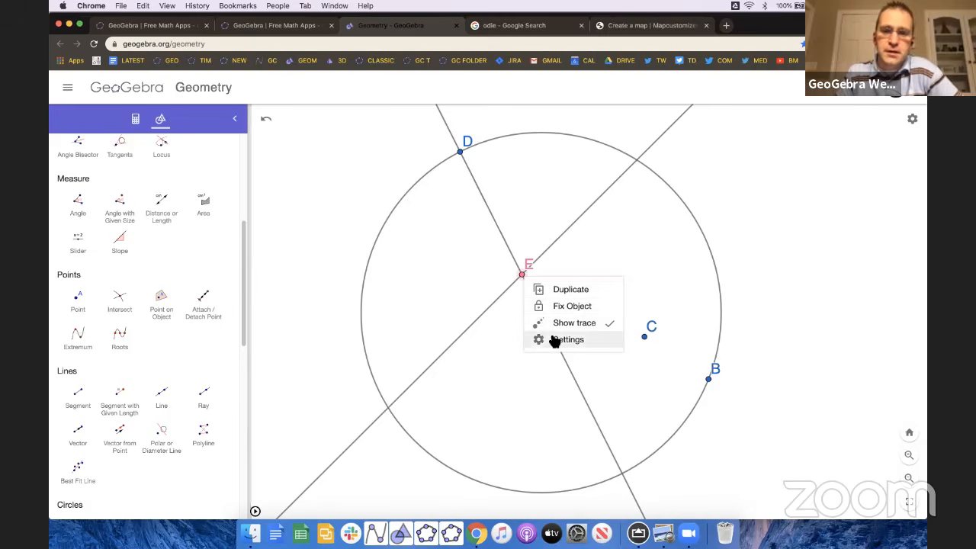
pyautogui.click(495, 282)
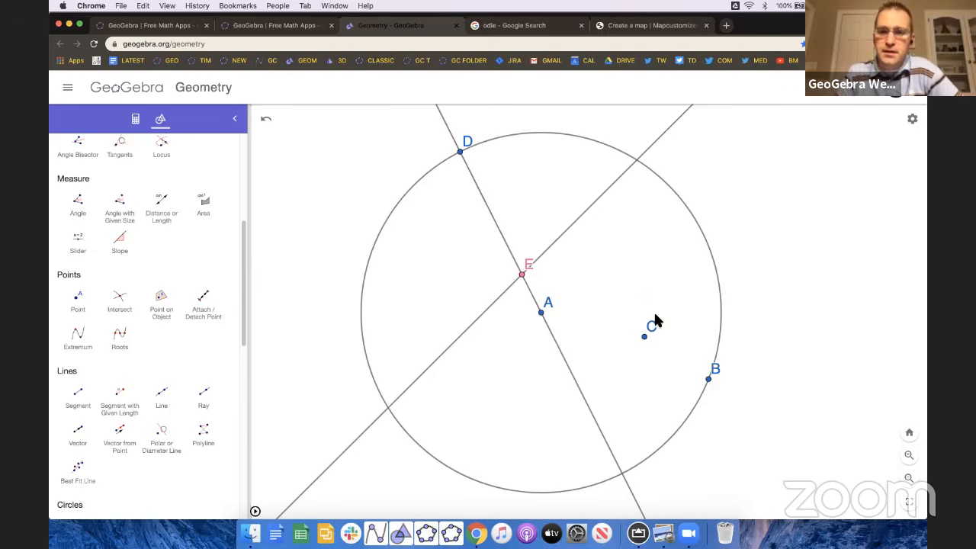
# Step: Start animating point D around the circle and move point C to the upper left of center A inside the circle
pyautogui.rightClick(461, 156)
pyautogui.click(492, 212)
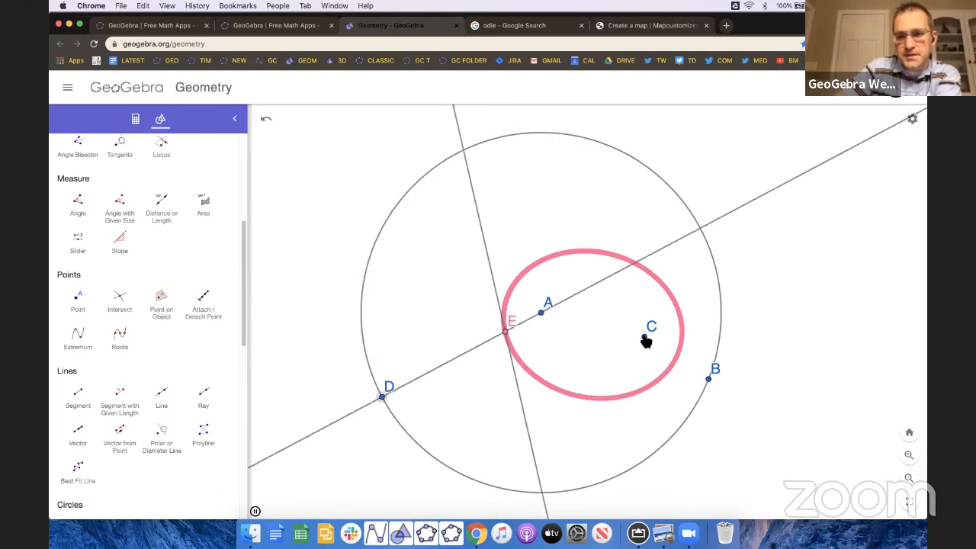
pyautogui.moveTo(646, 340)
pyautogui.mouseDown()
pyautogui.moveTo(588, 299)
pyautogui.moveTo(549, 239)
pyautogui.moveTo(475, 227)
pyautogui.mouseUp()
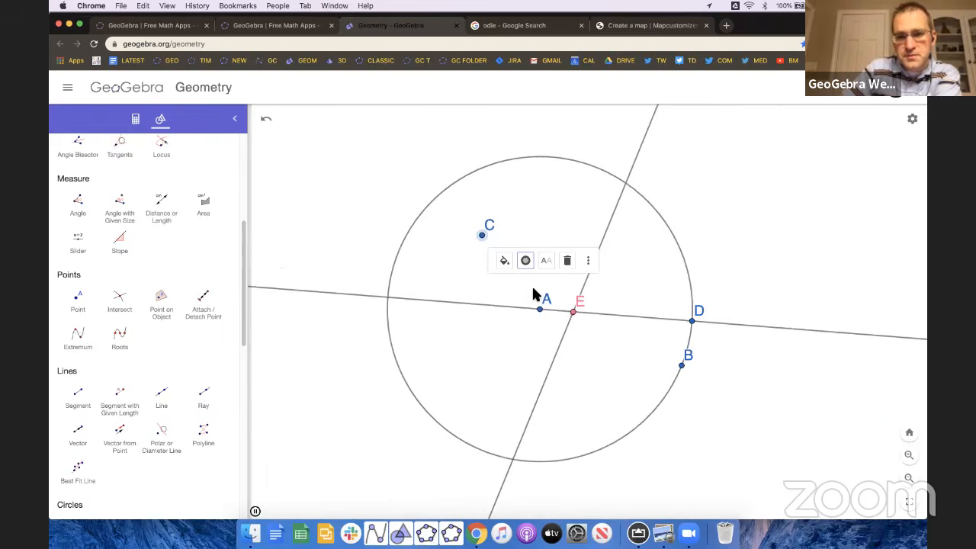
pyautogui.scroll(1, 534, 294)
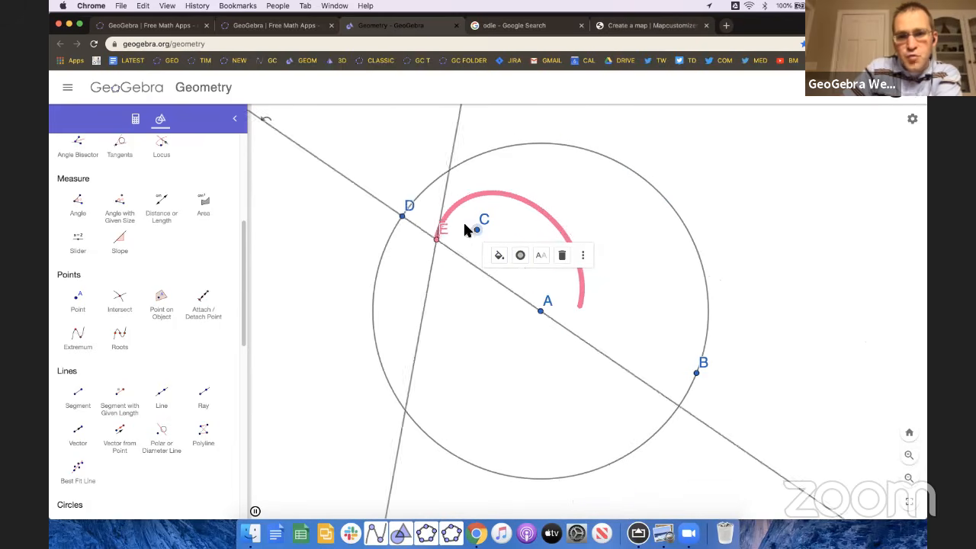
# Step: Move point C onto center A, reposition it slightly below A, and pause the animation of D
pyautogui.moveTo(481, 233); pyautogui.dragTo(541, 310)
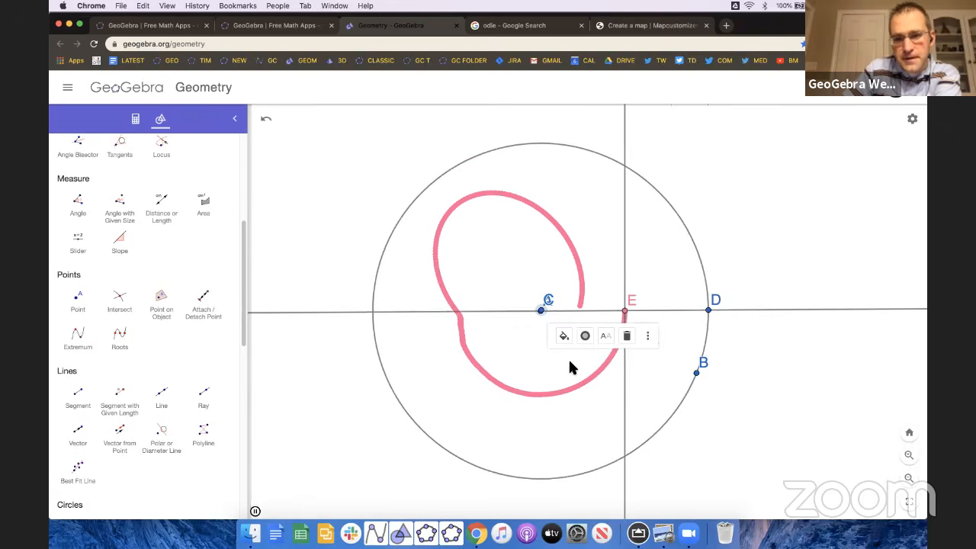
pyautogui.scroll(-2, 587, 390)
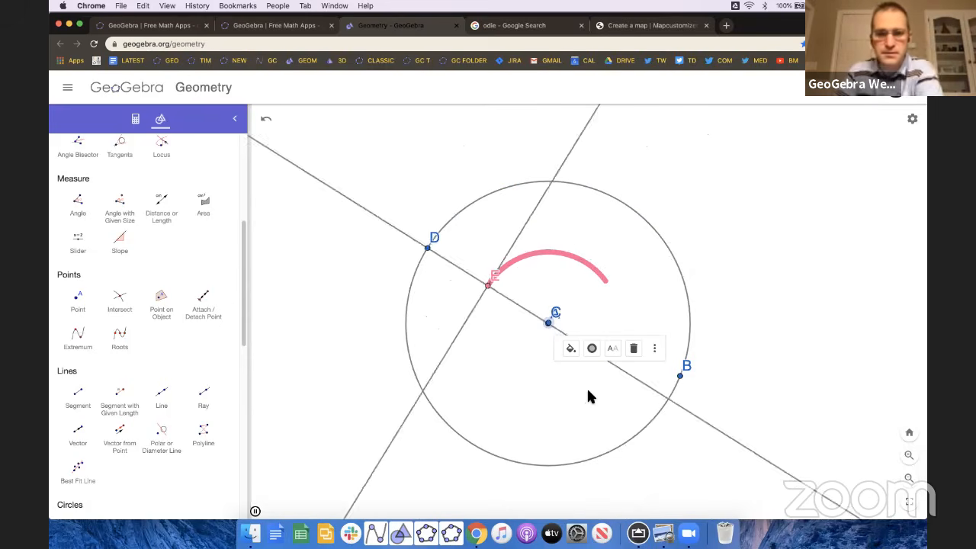
pyautogui.moveTo(548, 323); pyautogui.dragTo(563, 390)
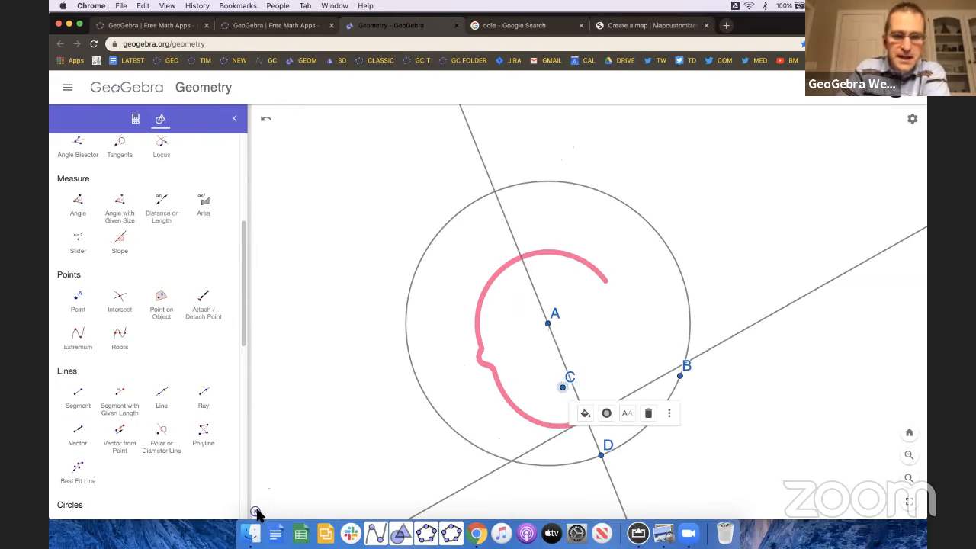
pyautogui.click(469, 374)
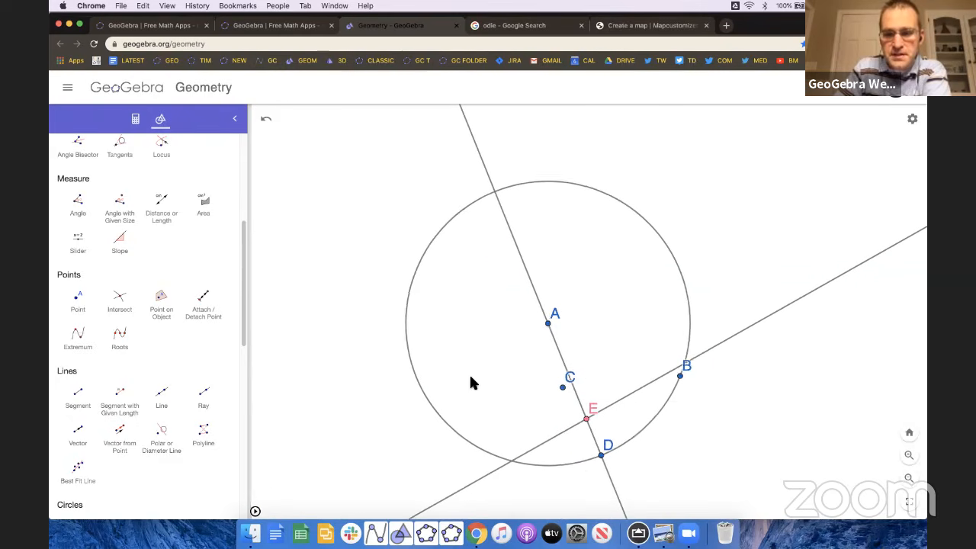
# Step: Turn on the trace of the perpendicular bisector through E, animate D around the circle, and pause the animation
pyautogui.moveTo(470, 382); pyautogui.dragTo(447, 361)
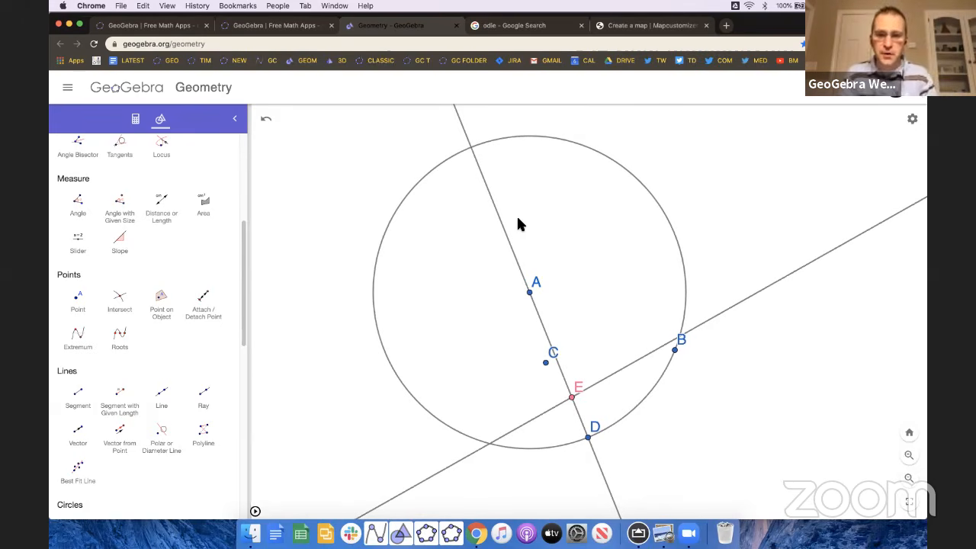
pyautogui.click(645, 362)
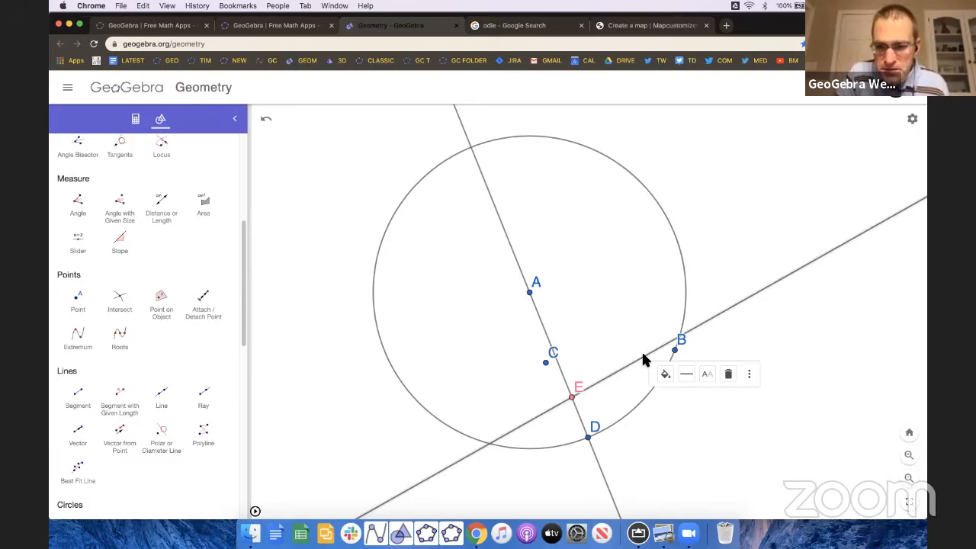
pyautogui.rightClick(644, 361)
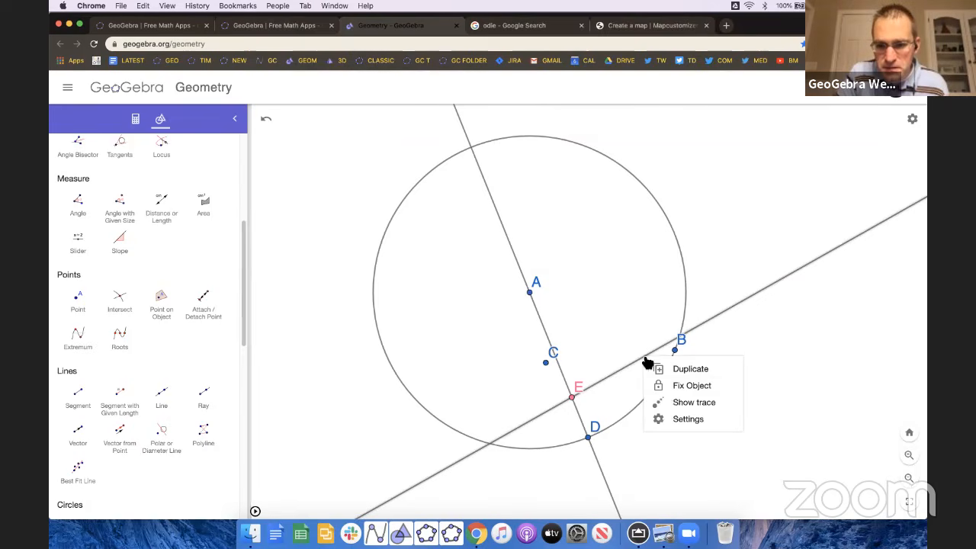
pyautogui.click(677, 404)
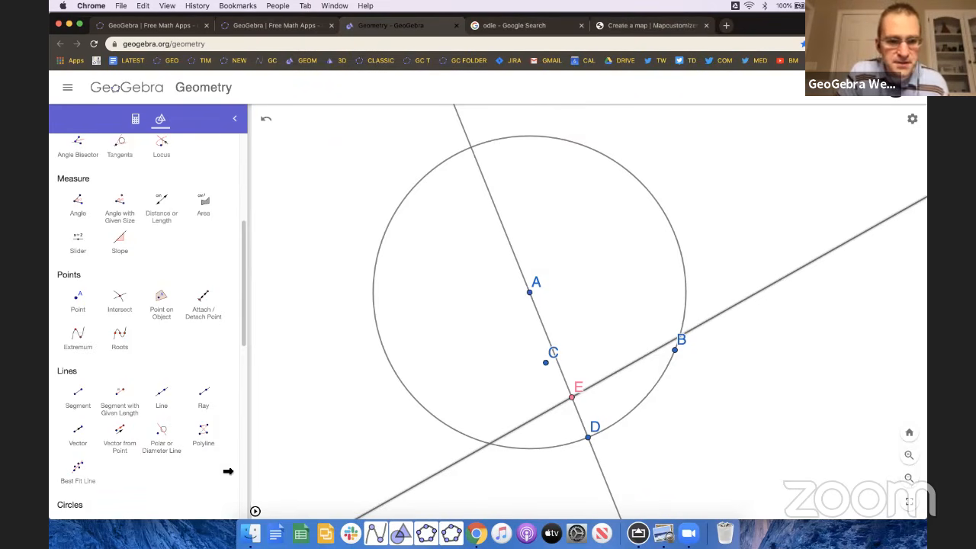
pyautogui.click(255, 510)
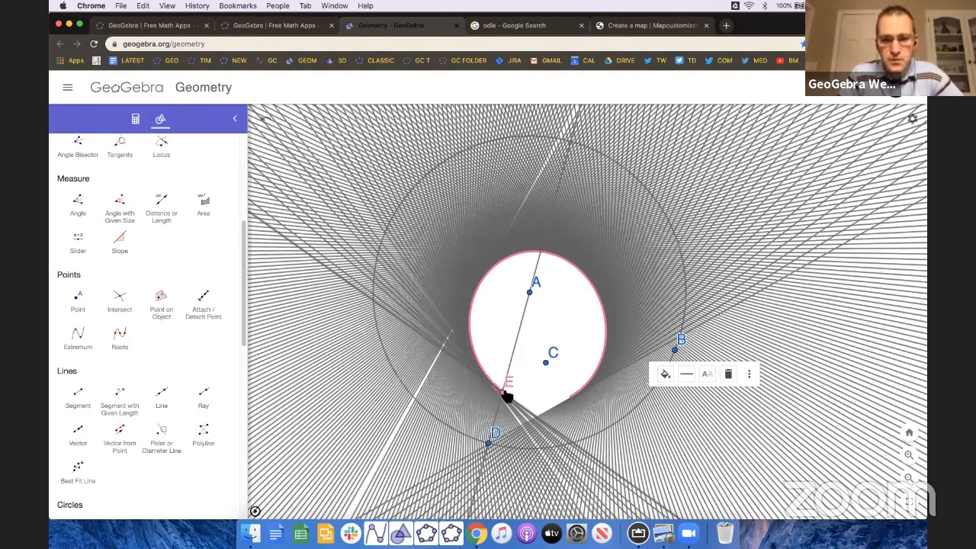
pyautogui.moveTo(504, 392)
pyautogui.mouseDown()
pyautogui.moveTo(574, 336)
pyautogui.moveTo(514, 395)
pyautogui.mouseUp()
pyautogui.click(525, 363)
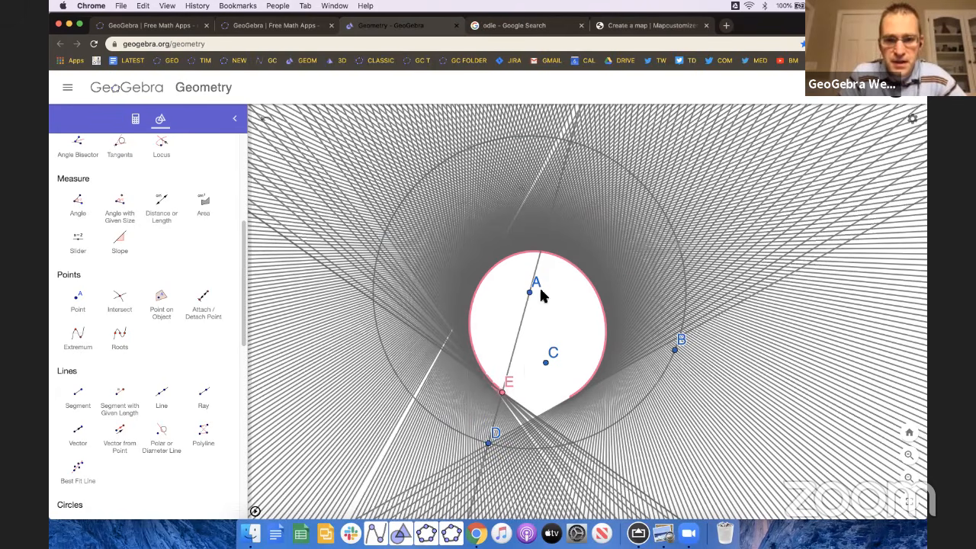
# Step: Move point C outside the circle to its upper right, animate D to trace E and the bisector, and pause the animation
pyautogui.moveTo(549, 368); pyautogui.dragTo(763, 208)
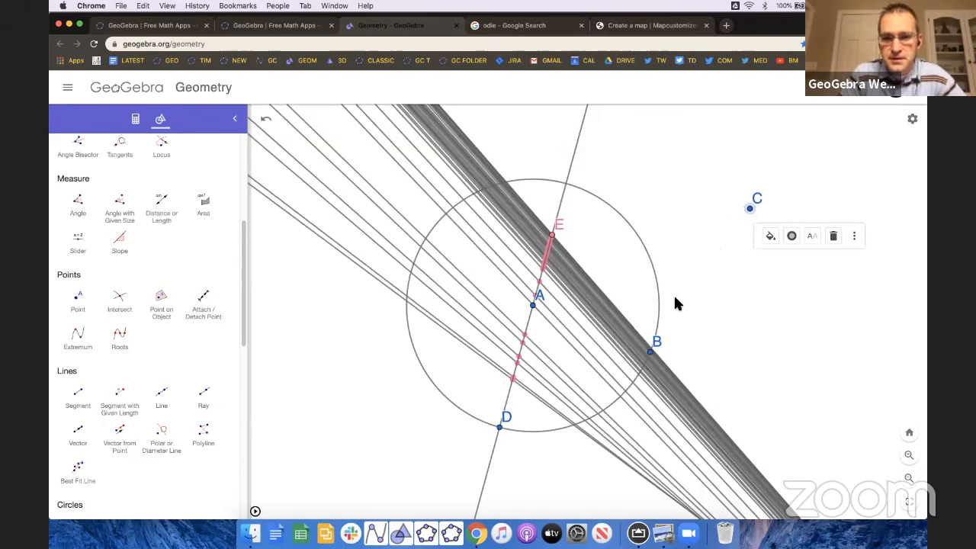
pyautogui.scroll(-1, 675, 304)
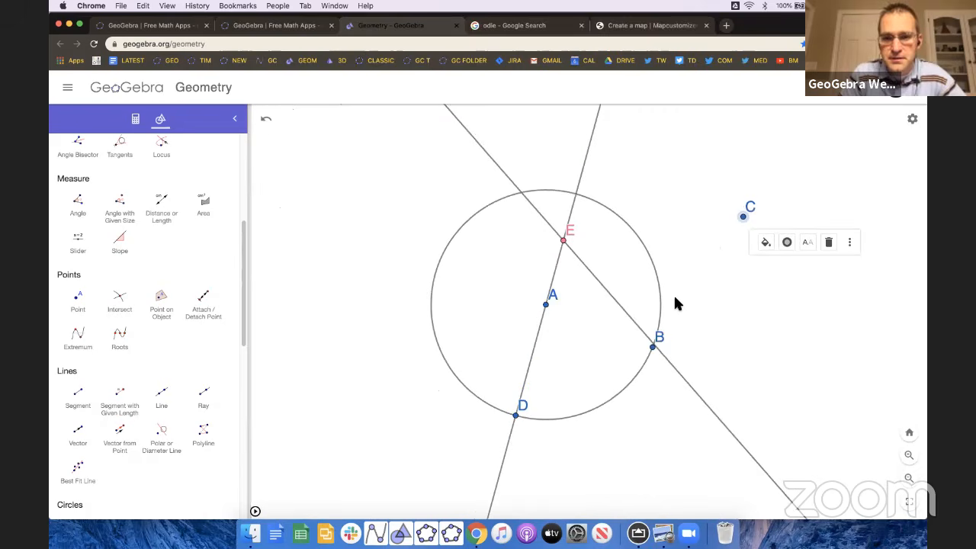
pyautogui.click(255, 512)
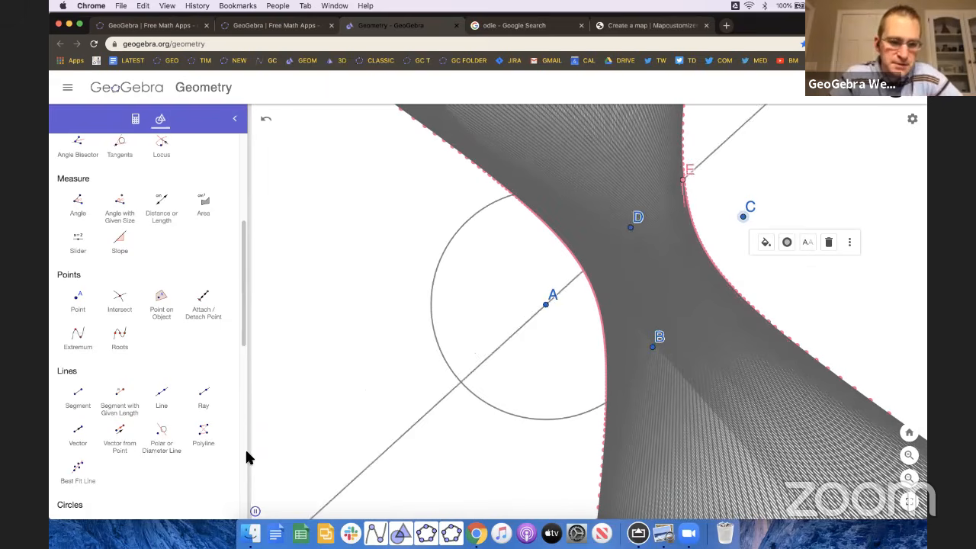
pyautogui.click(256, 511)
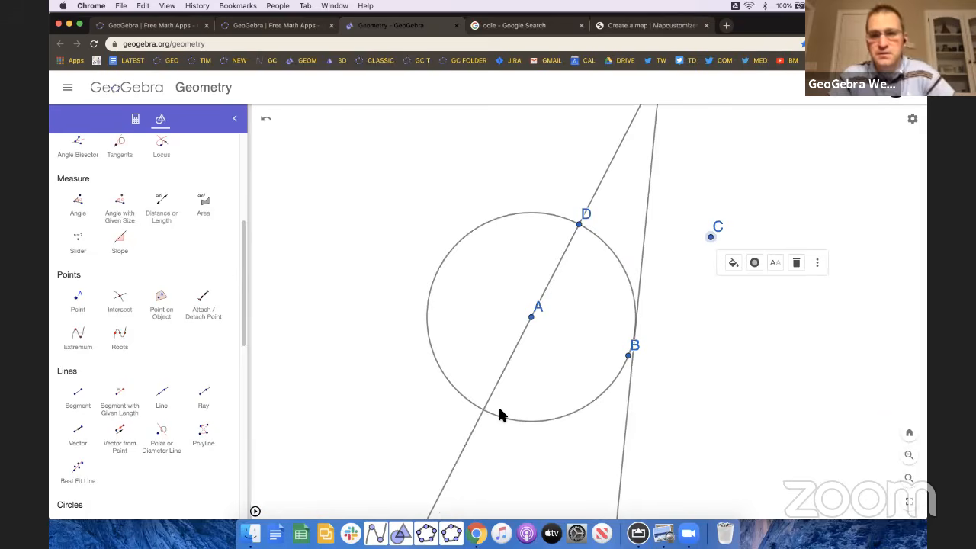
# Step: Move point C back inside the circle, slightly to the lower right of center A
pyautogui.scroll(2, 500, 415)
pyautogui.moveTo(768, 200)
pyautogui.mouseDown()
pyautogui.moveTo(632, 270)
pyautogui.moveTo(597, 305)
pyautogui.mouseUp()
pyautogui.scroll(-1, 271, 275)
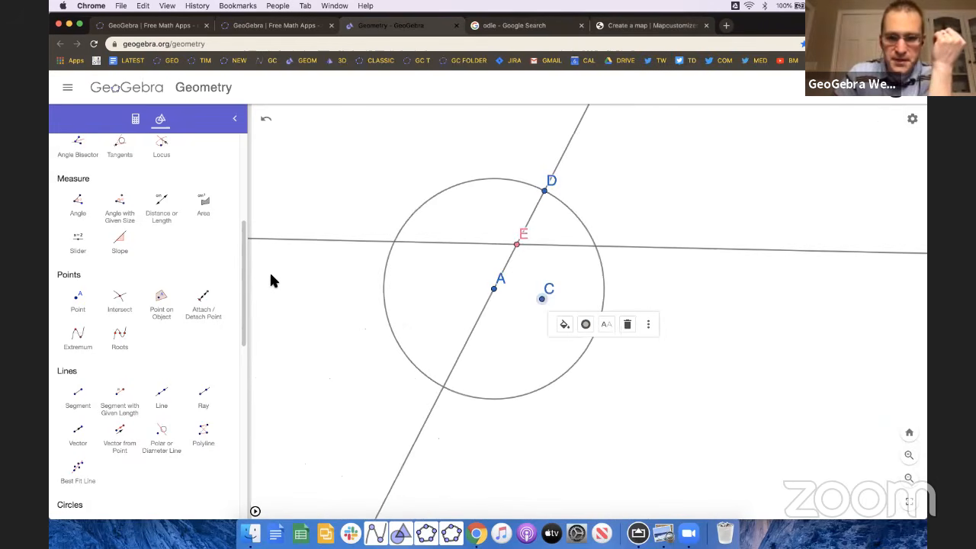
pyautogui.click(561, 243)
pyautogui.click(545, 277)
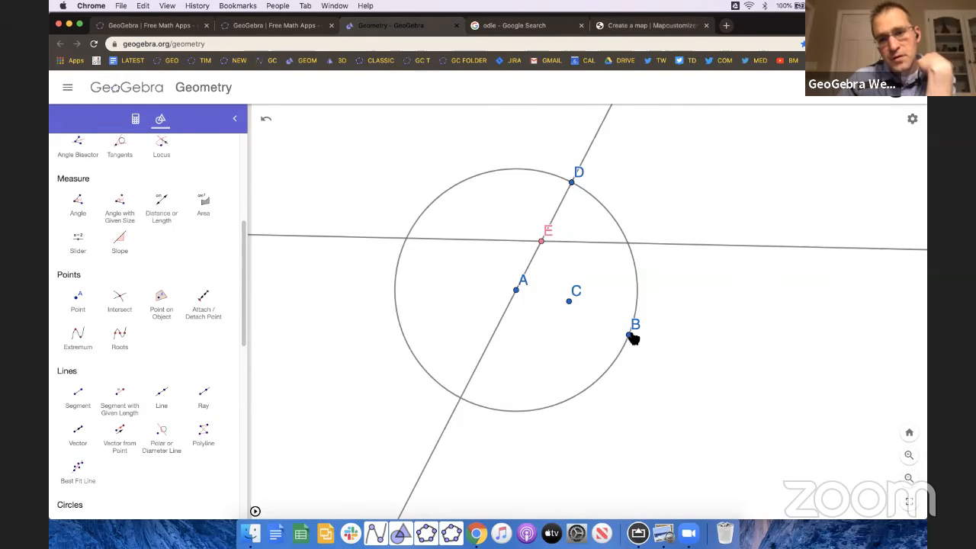
# Step: Move point C close to the circle's right edge above B and turn off the trace of the perpendicular bisector
pyautogui.moveTo(577, 303); pyautogui.dragTo(634, 271)
pyautogui.scroll(-1, 565, 253)
pyautogui.click(564, 255)
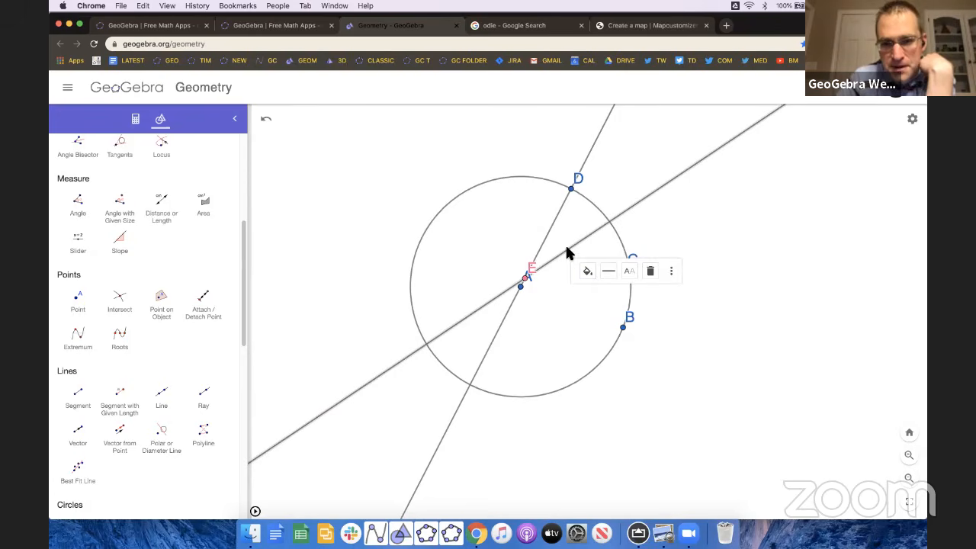
pyautogui.rightClick(565, 253)
pyautogui.click(608, 285)
pyautogui.click(618, 297)
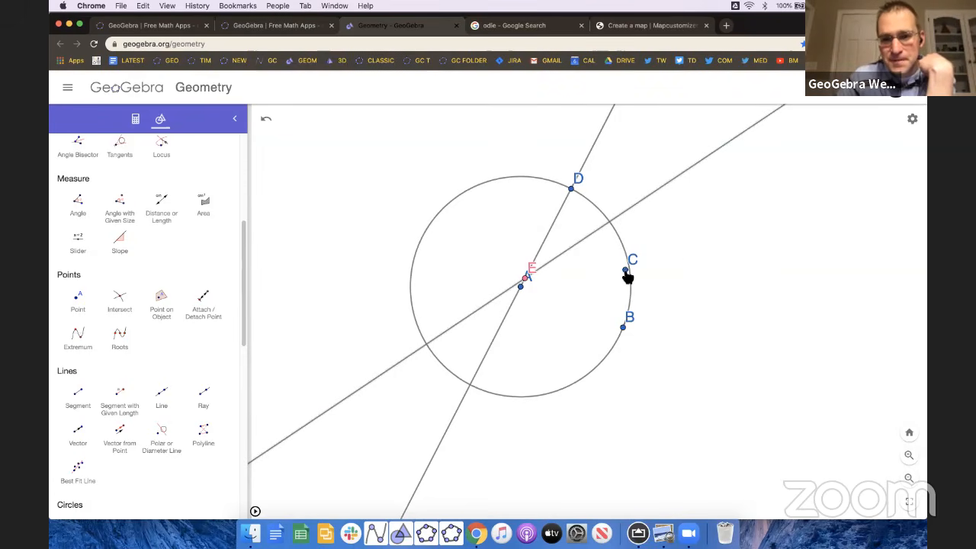
# Step: Turn off the trace of intersection point E and move point C inward to the lower right of center A
pyautogui.moveTo(627, 278); pyautogui.dragTo(597, 279)
pyautogui.rightClick(543, 246)
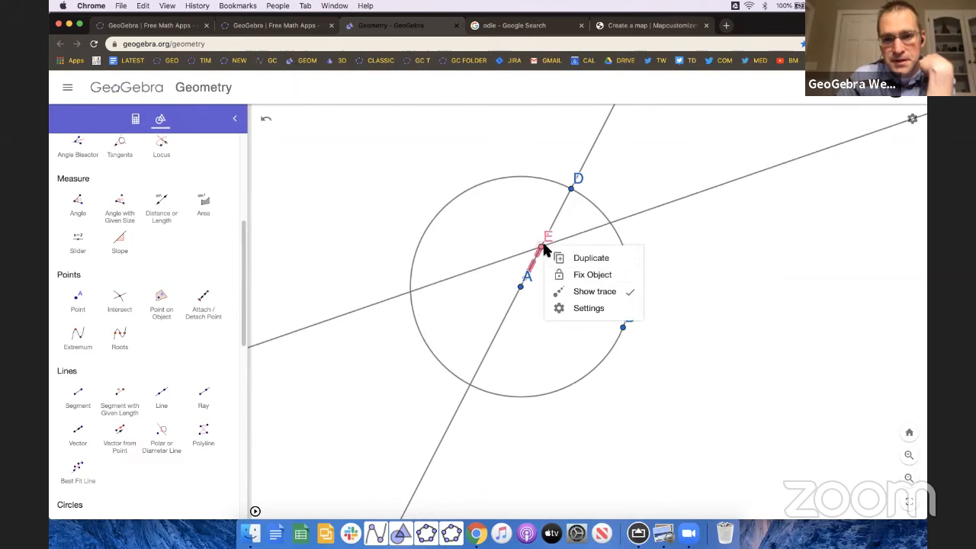
pyautogui.moveTo(601, 274)
pyautogui.mouseDown()
pyautogui.moveTo(639, 253)
pyautogui.moveTo(668, 292)
pyautogui.moveTo(569, 327)
pyautogui.moveTo(615, 284)
pyautogui.moveTo(562, 320)
pyautogui.moveTo(602, 297)
pyautogui.mouseUp()
pyautogui.scroll(-3, 639, 253)
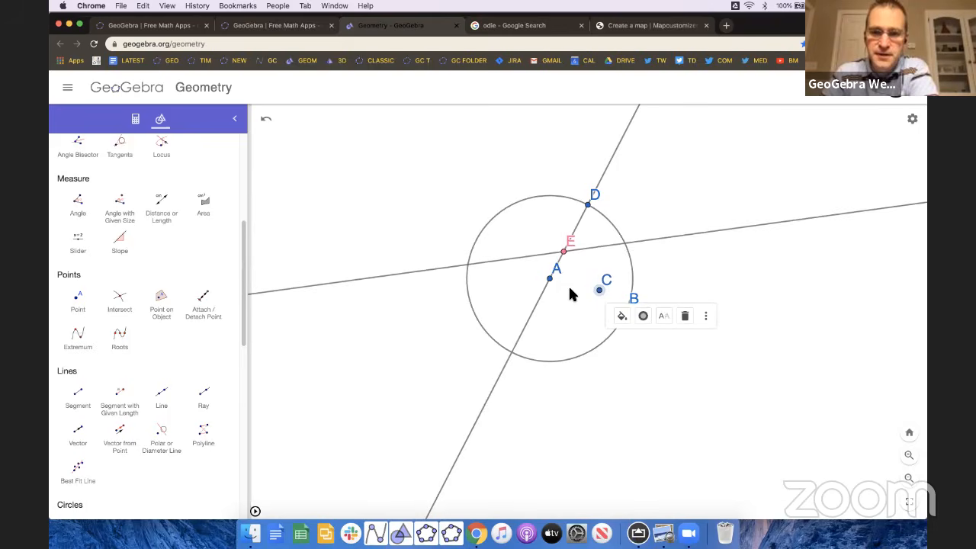
pyautogui.scroll(3, 570, 289)
pyautogui.moveTo(568, 314); pyautogui.dragTo(568, 327)
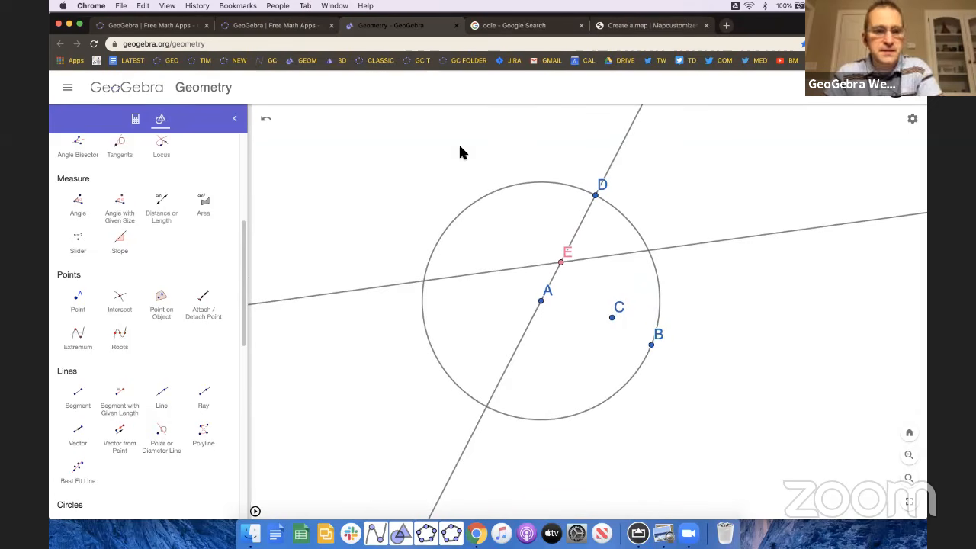
# Step: Add the text "AE + ED = radius = constant" and place it above and to the left of the circle
pyautogui.scroll(-15, 178, 350)
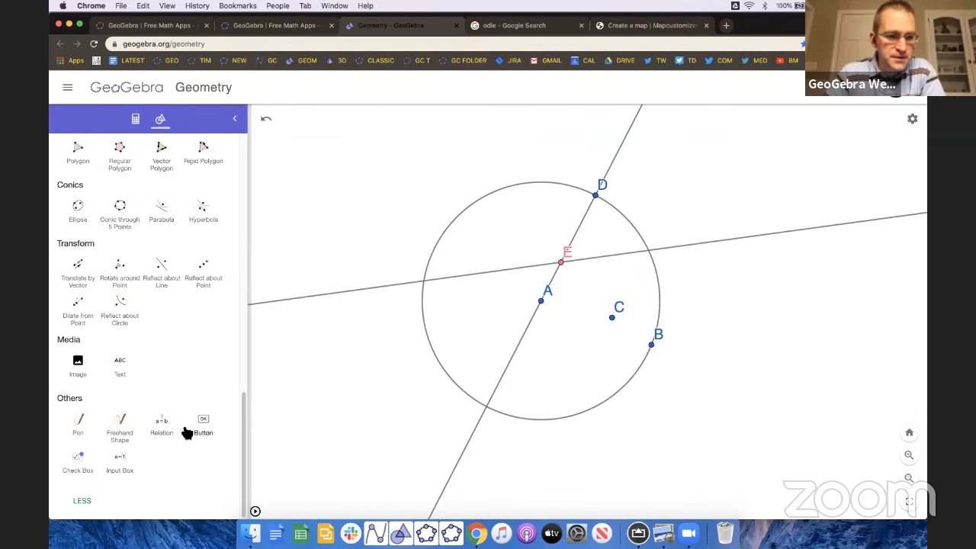
pyautogui.click(122, 366)
pyautogui.click(327, 216)
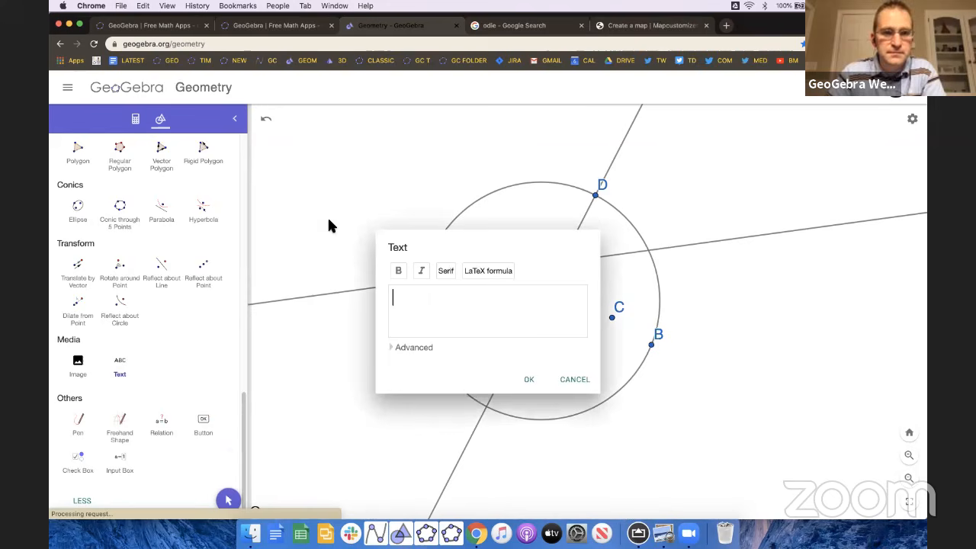
pyautogui.write('AE ')
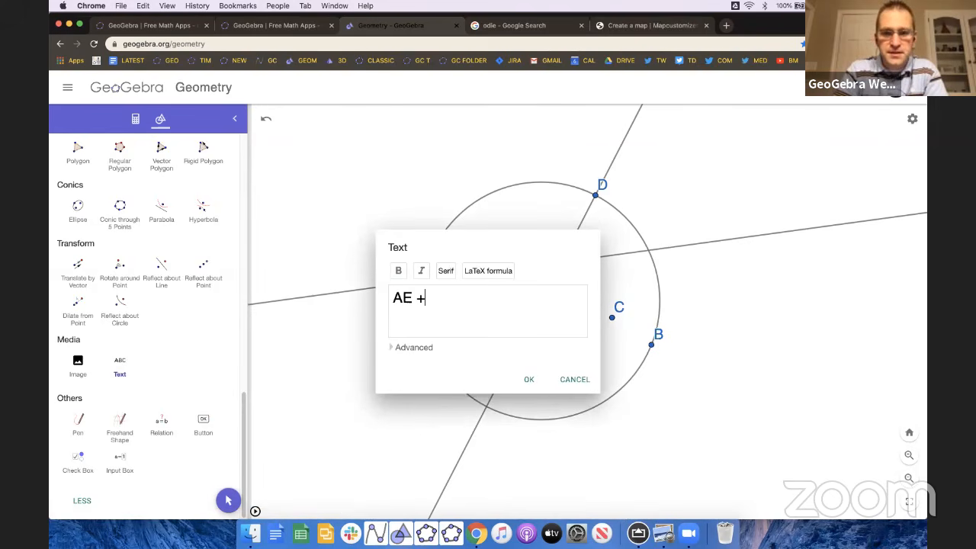
pyautogui.write('+ ED = radius')
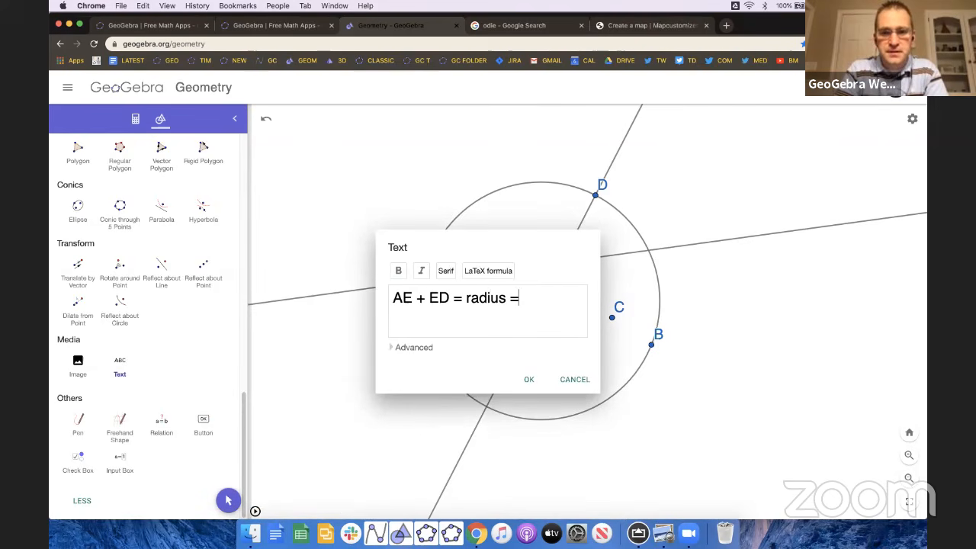
pyautogui.write(' = constant')
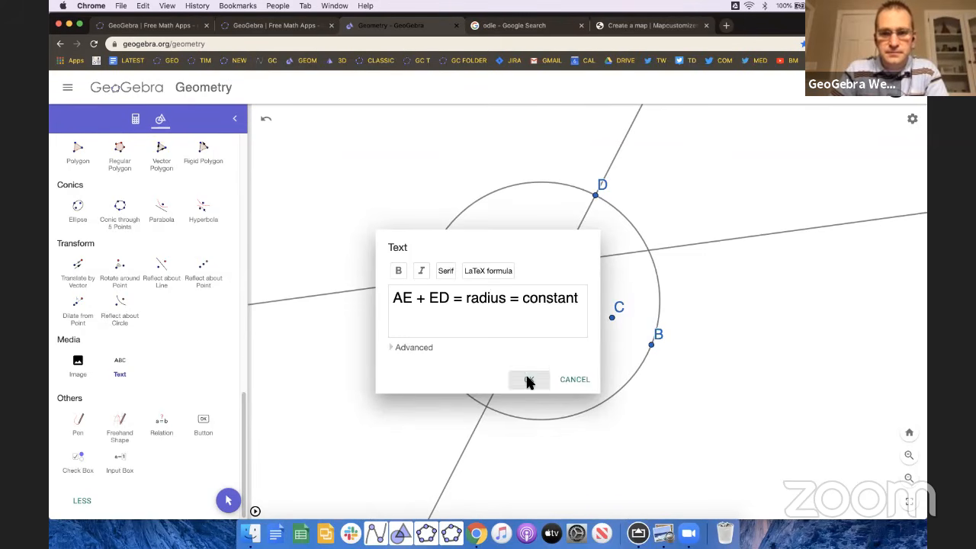
pyautogui.click(526, 379)
pyautogui.click(228, 500)
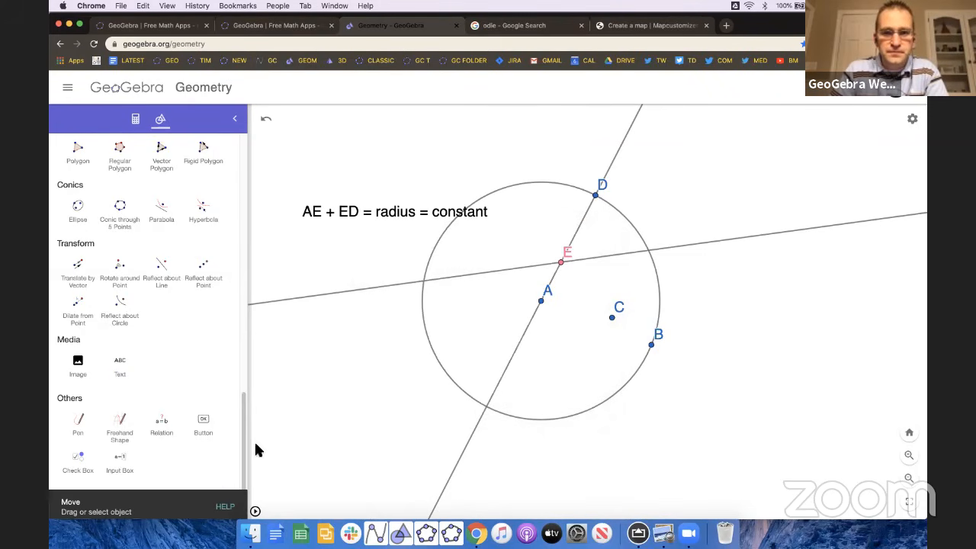
pyautogui.moveTo(374, 217); pyautogui.dragTo(348, 163)
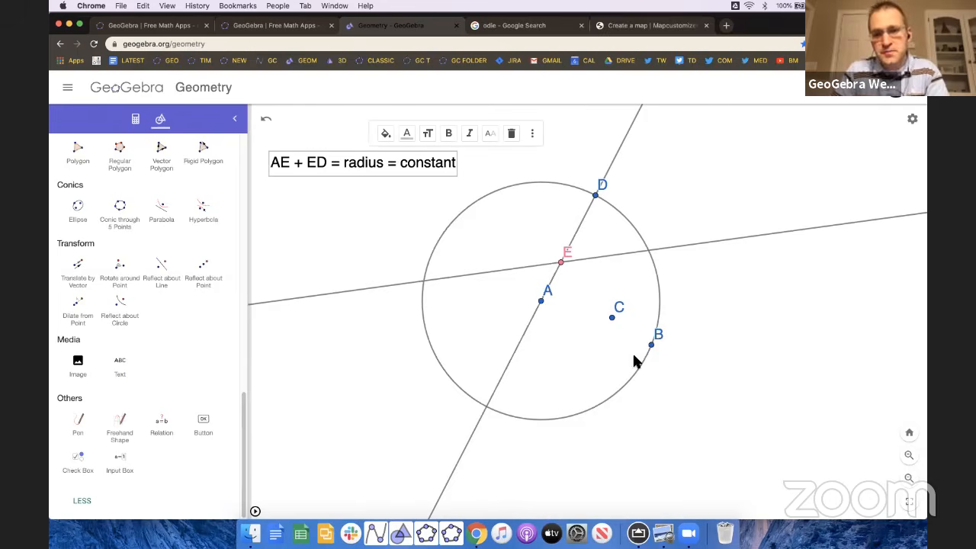
# Step: Move point C slightly up and to the right, keeping it inside the circle near its right edge
pyautogui.moveTo(616, 326); pyautogui.dragTo(635, 307)
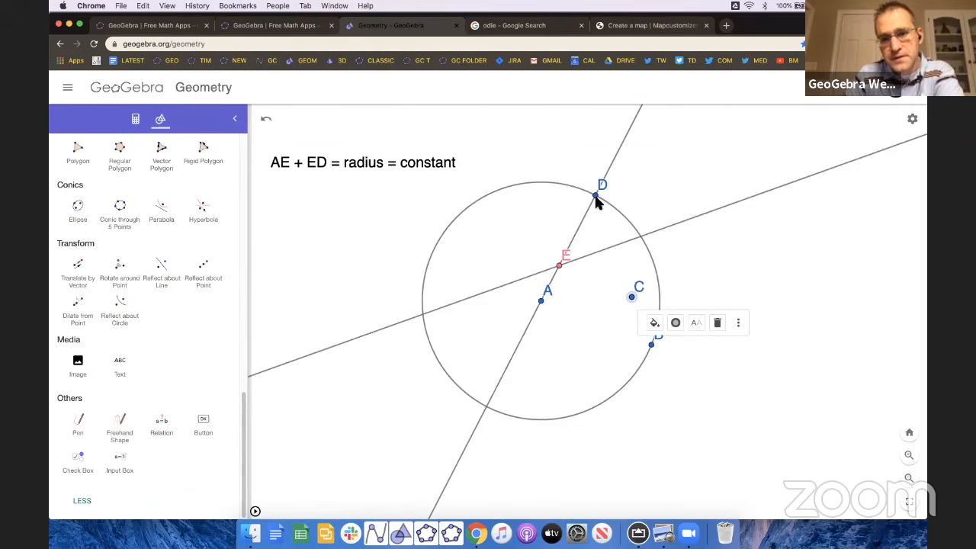
pyautogui.doubleClick(389, 171)
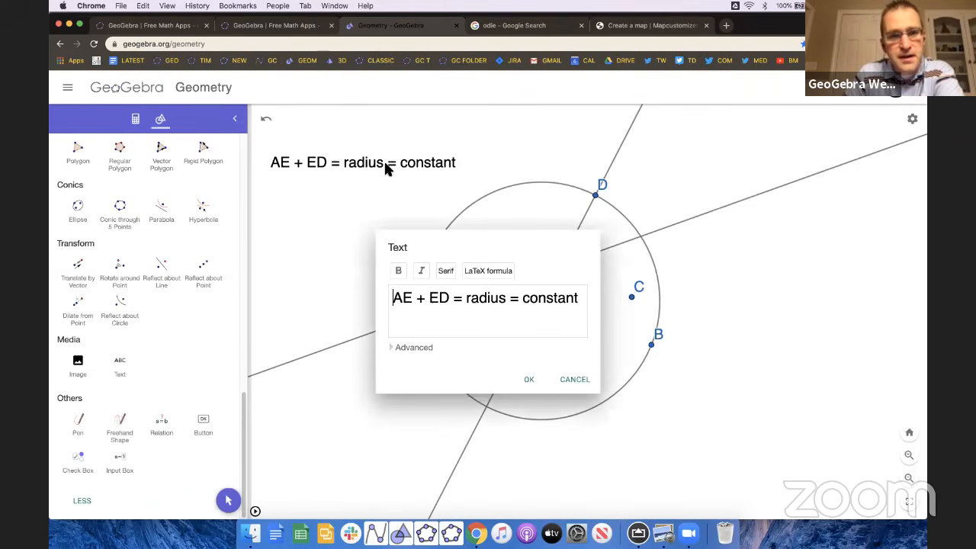
pyautogui.click(573, 379)
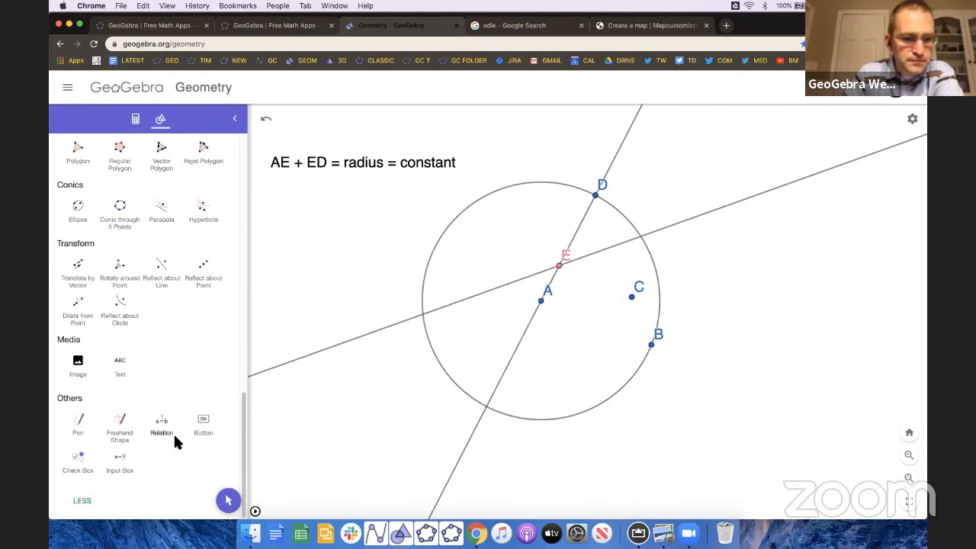
# Step: Add the text "ED = EC" and place it just below the radius equation
pyautogui.click(122, 367)
pyautogui.click(322, 259)
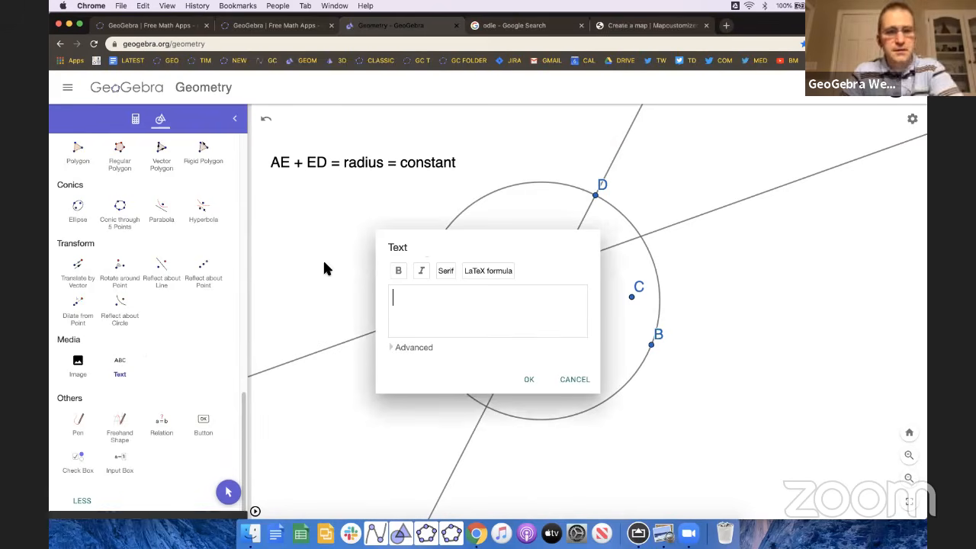
pyautogui.moveTo(524, 252); pyautogui.dragTo(369, 232)
pyautogui.write('ED')
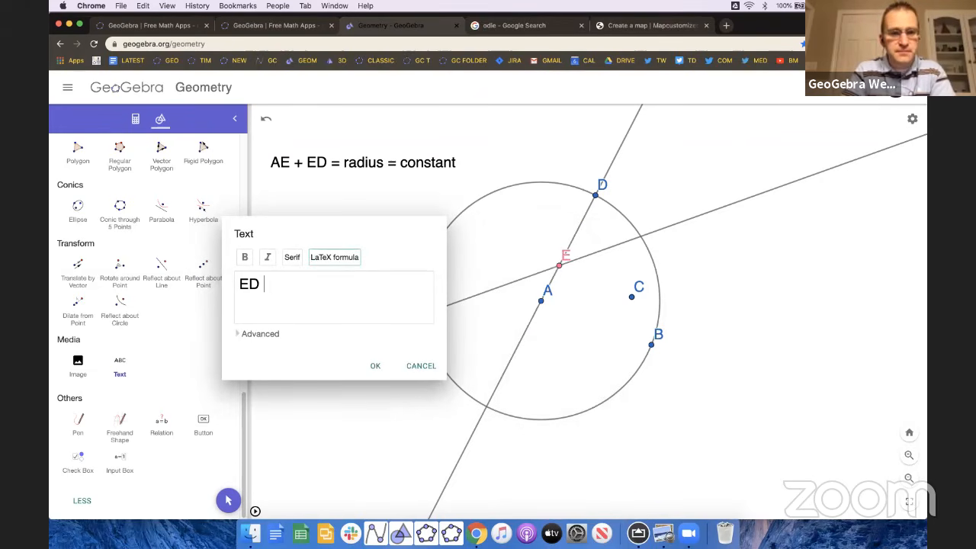
pyautogui.write(' = EC')
pyautogui.click(375, 365)
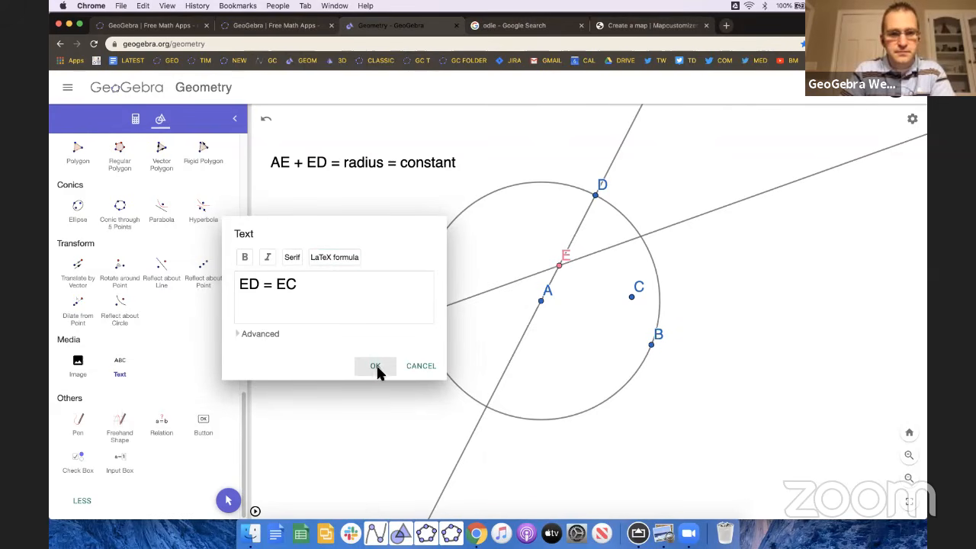
pyautogui.moveTo(366, 262); pyautogui.dragTo(327, 211)
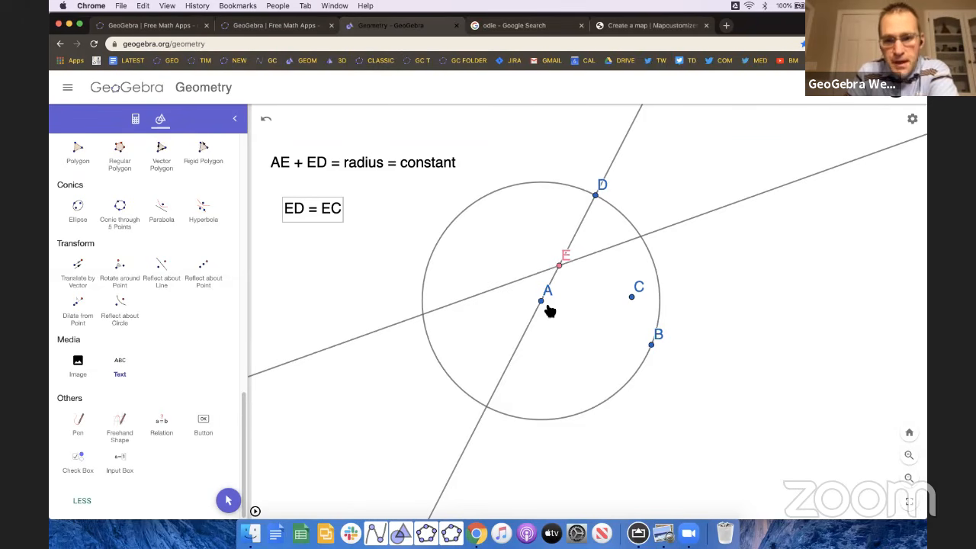
pyautogui.click(558, 263)
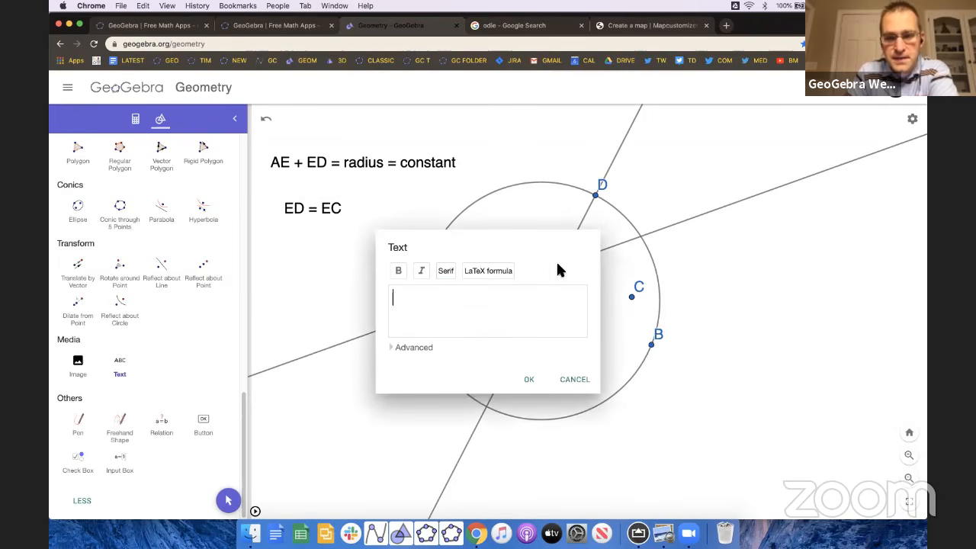
pyautogui.click(574, 380)
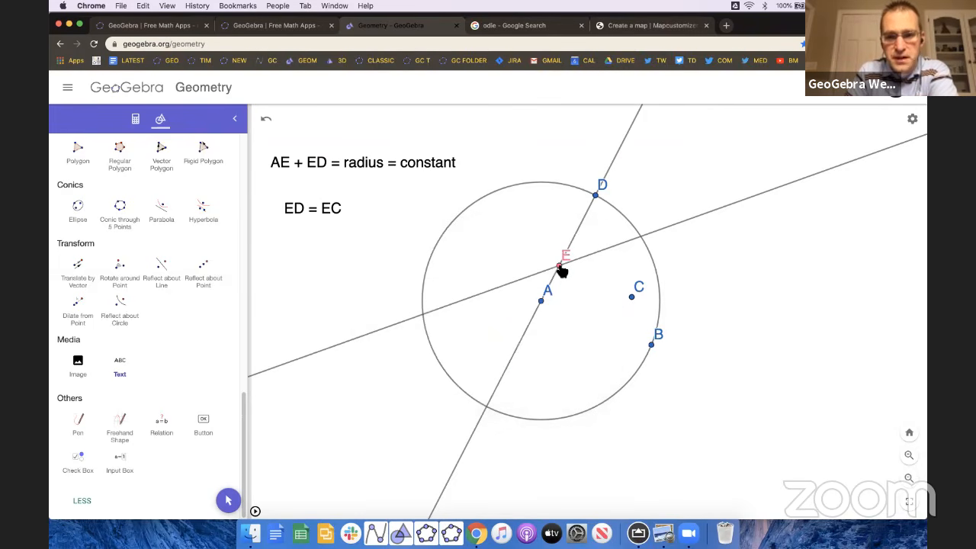
pyautogui.rightClick(561, 270)
pyautogui.click(577, 311)
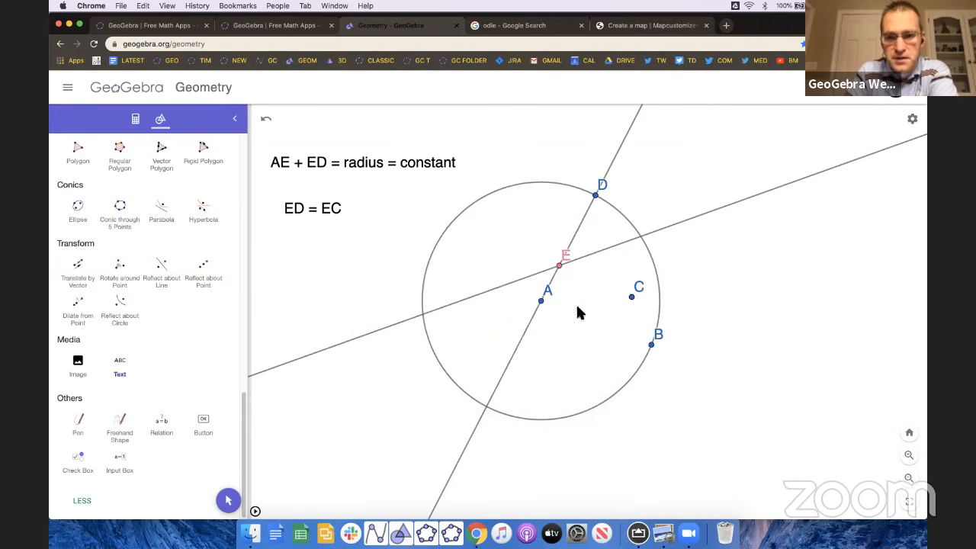
pyautogui.click(594, 197)
pyautogui.click(582, 384)
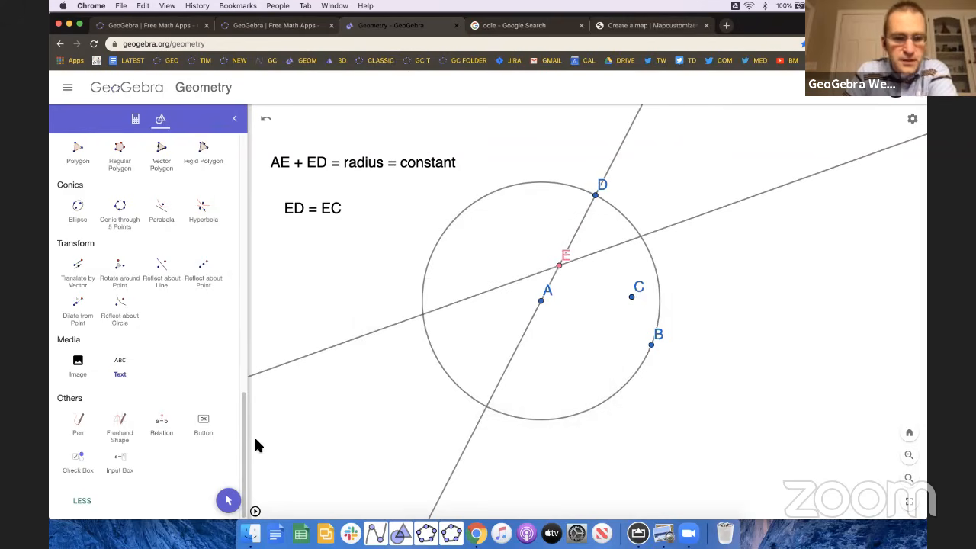
# Step: Animate point D around the circle to trace the locus of E, and pause the animation
pyautogui.click(227, 501)
pyautogui.rightClick(598, 196)
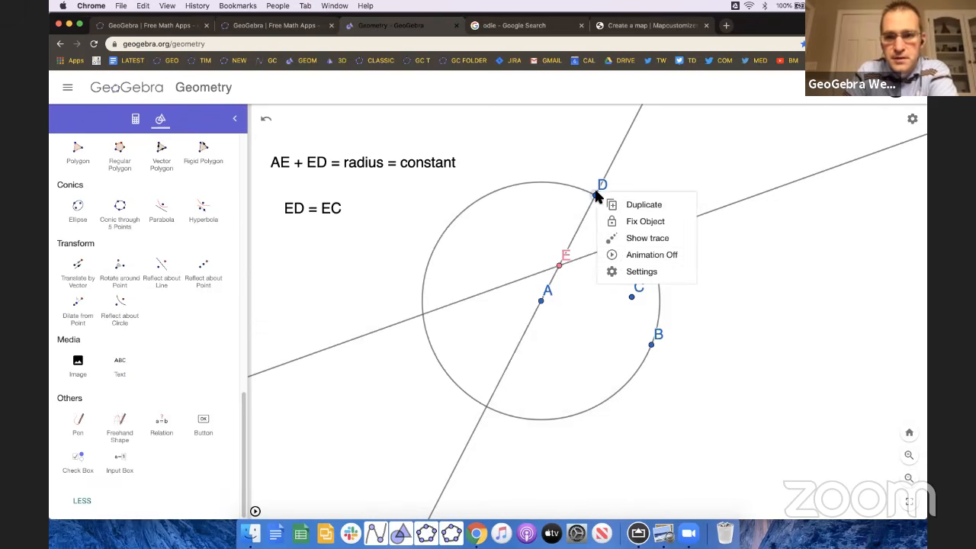
pyautogui.click(616, 260)
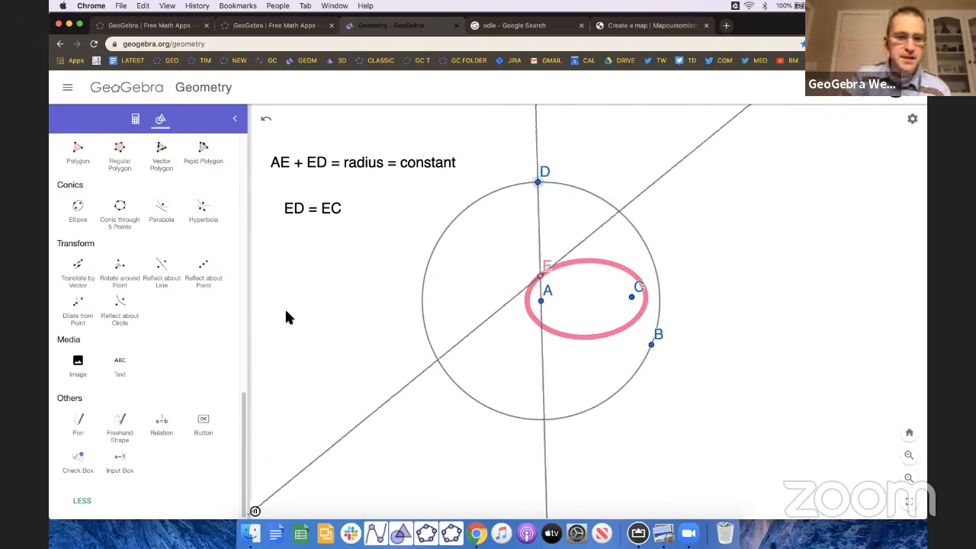
pyautogui.click(255, 511)
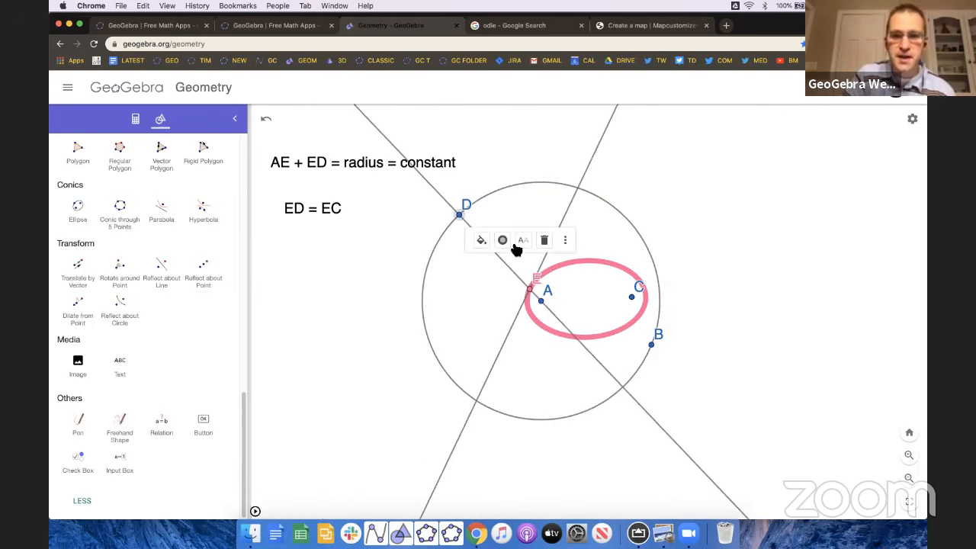
# Step: Move point C outside the circle to its upper right, clear the traces, and shift C a little farther right
pyautogui.moveTo(631, 296); pyautogui.dragTo(738, 215)
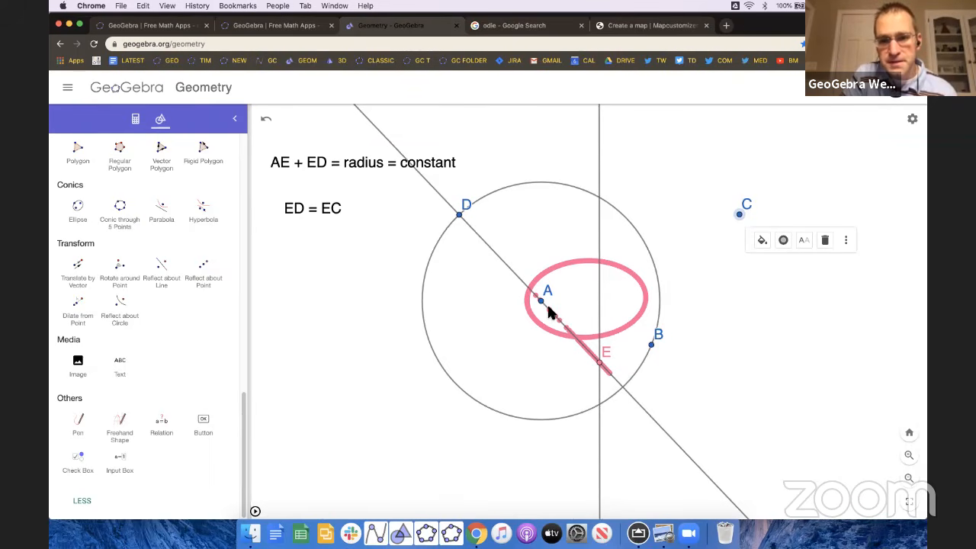
pyautogui.moveTo(721, 405); pyautogui.dragTo(719, 341)
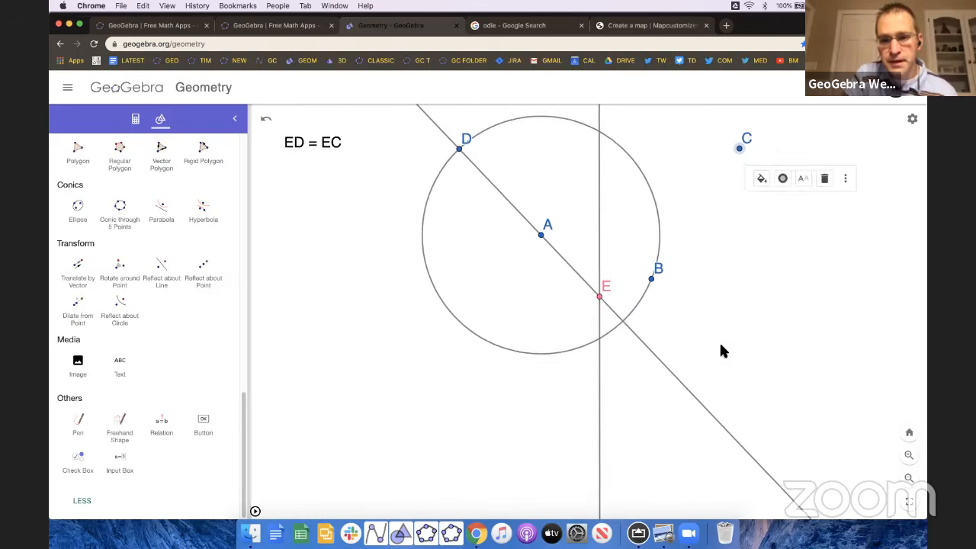
pyautogui.scroll(-2, 719, 340)
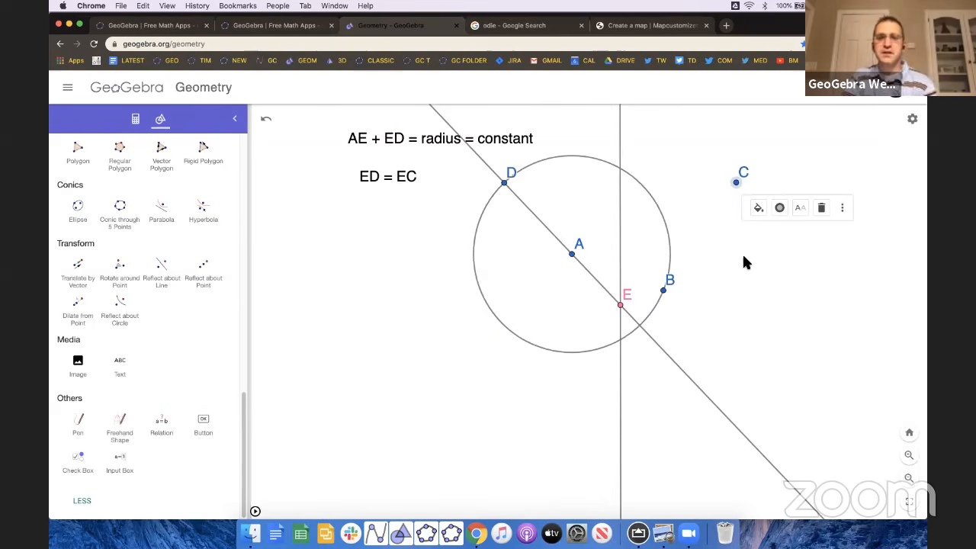
pyautogui.moveTo(739, 185); pyautogui.dragTo(771, 200)
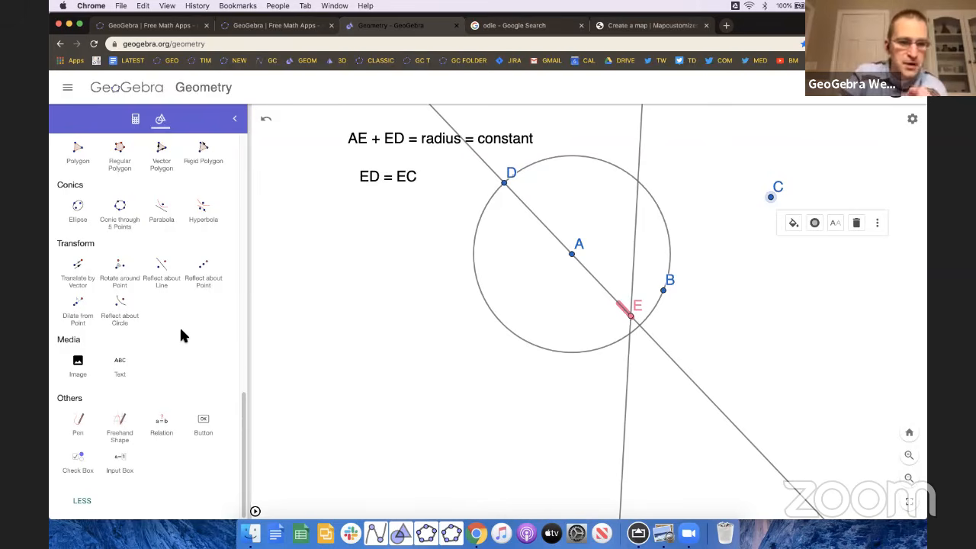
# Step: Reload the Geometry page, discarding the current construction, and expand the complete set of tools
pyautogui.click(94, 44)
pyautogui.click(575, 184)
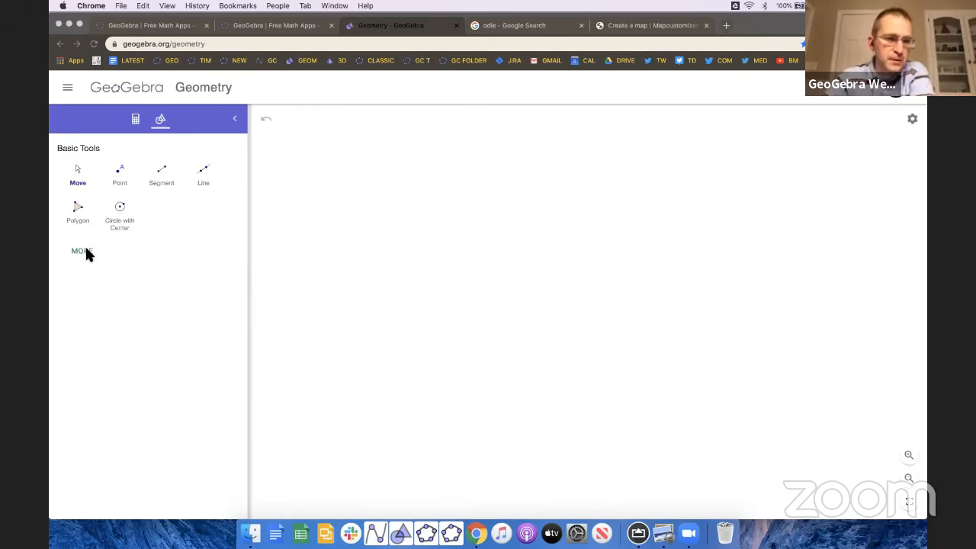
pyautogui.click(82, 252)
pyautogui.scroll(-1, 139, 369)
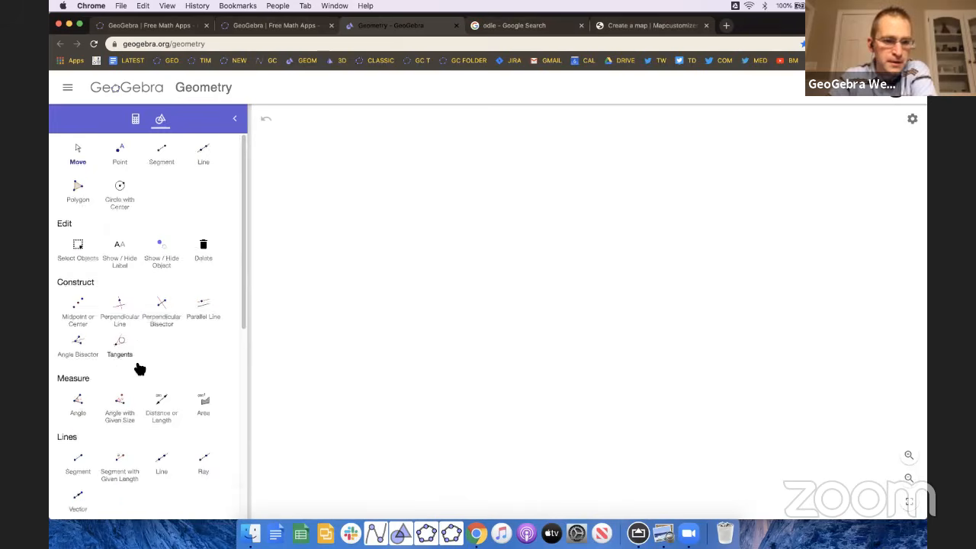
pyautogui.scroll(-5, 140, 369)
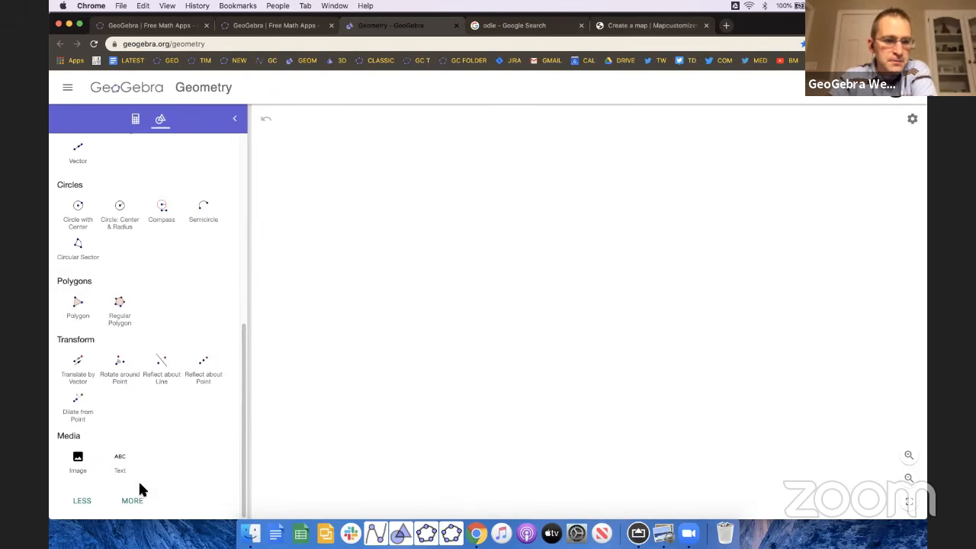
pyautogui.click(134, 499)
# Step: Examine the available Transform tools, focusing on Reflect about Circle, and return to the Circle with Center tool
pyautogui.scroll(-6, 194, 382)
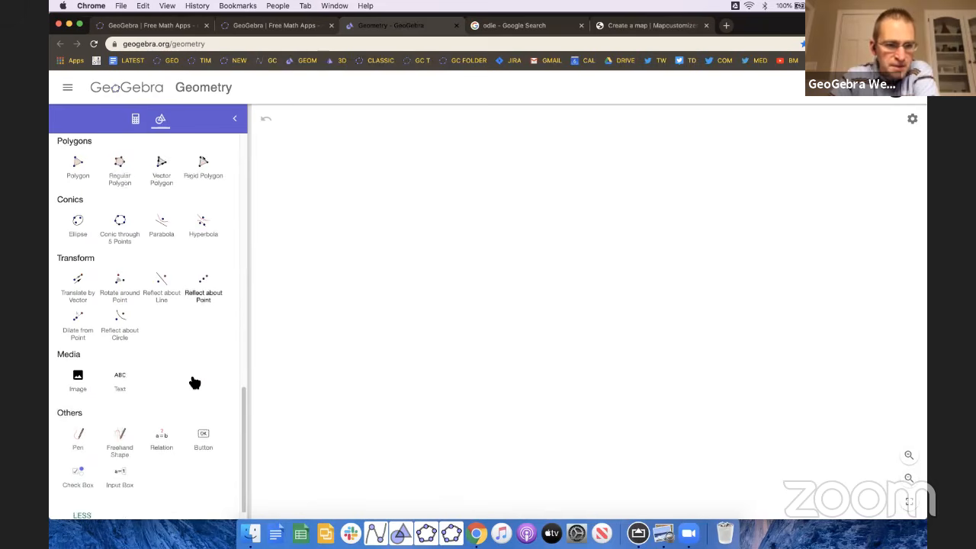
pyautogui.scroll(6, 194, 383)
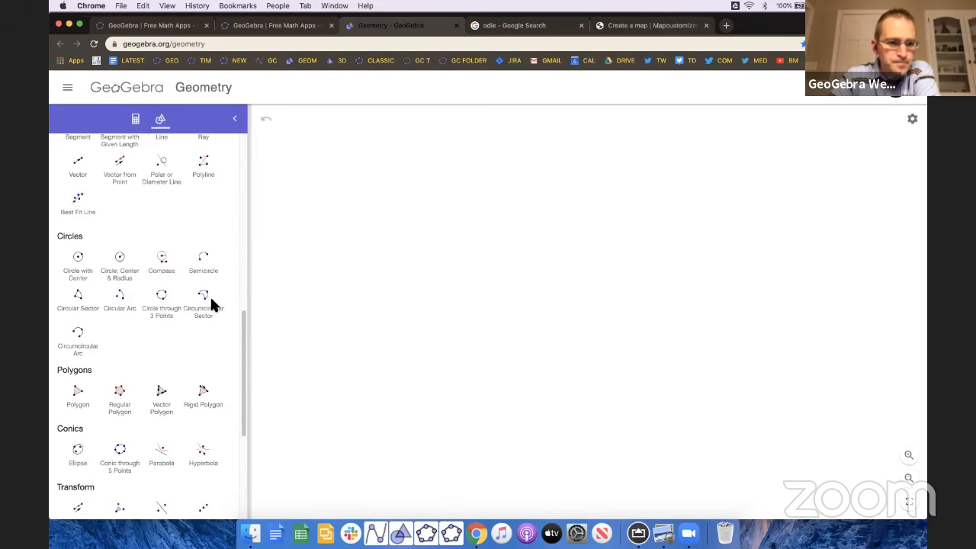
pyautogui.scroll(-5, 212, 303)
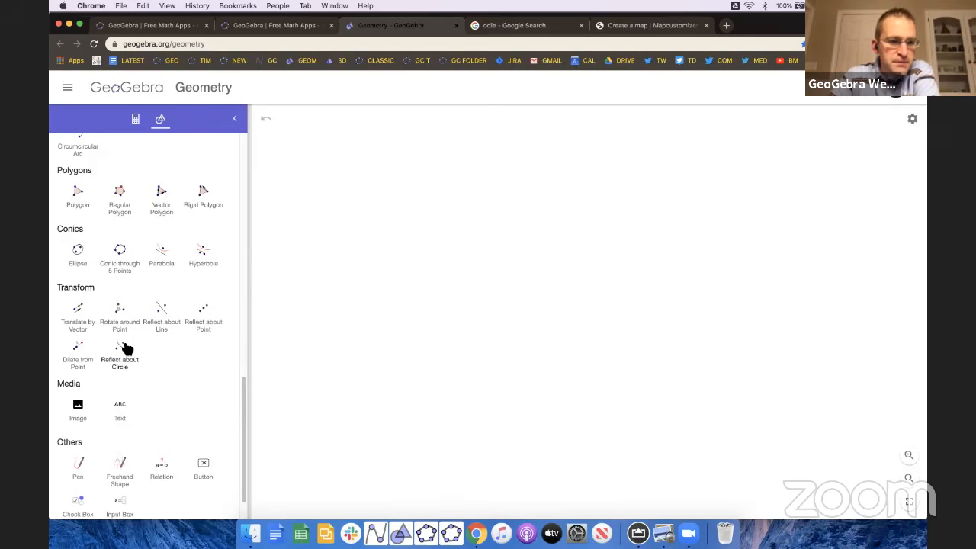
pyautogui.scroll(5, 127, 365)
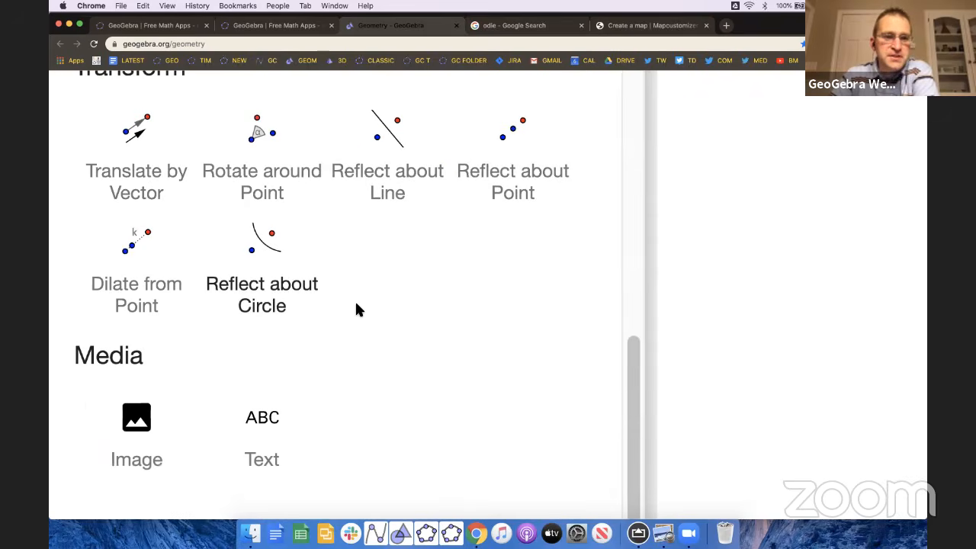
pyautogui.scroll(1, 292, 351)
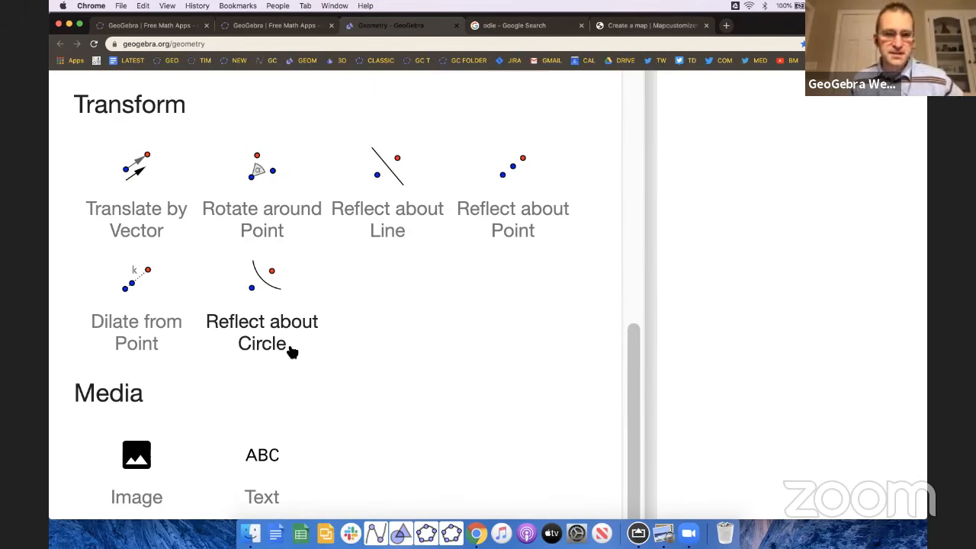
pyautogui.scroll(20, 290, 343)
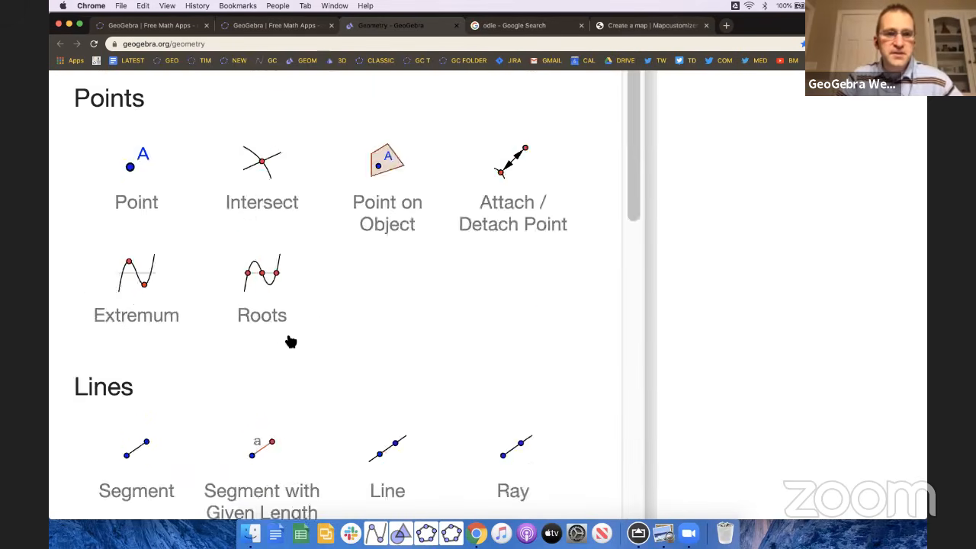
pyautogui.scroll(-3, 290, 359)
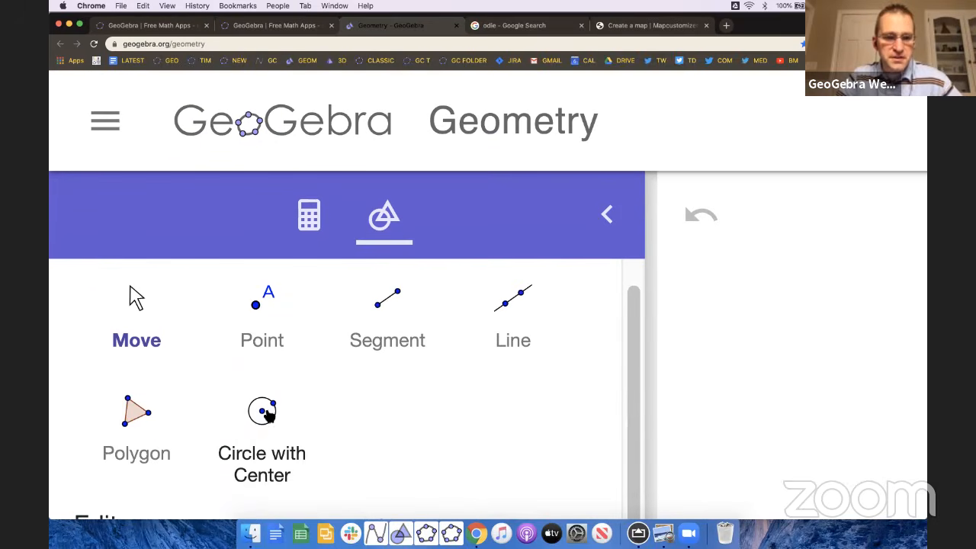
# Step: Draw a circle with its center in the upper middle of the canvas and a defining point to the lower right
pyautogui.click(266, 418)
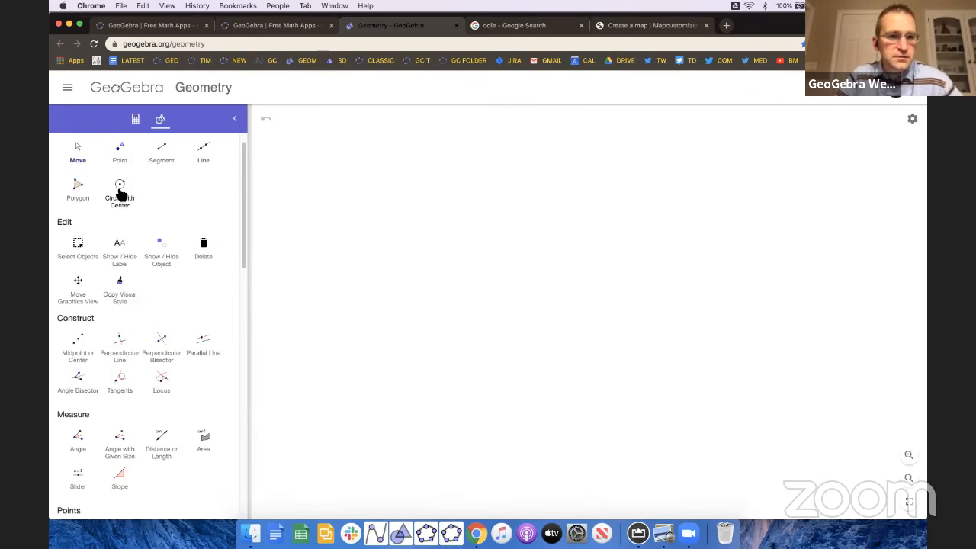
pyautogui.click(598, 240)
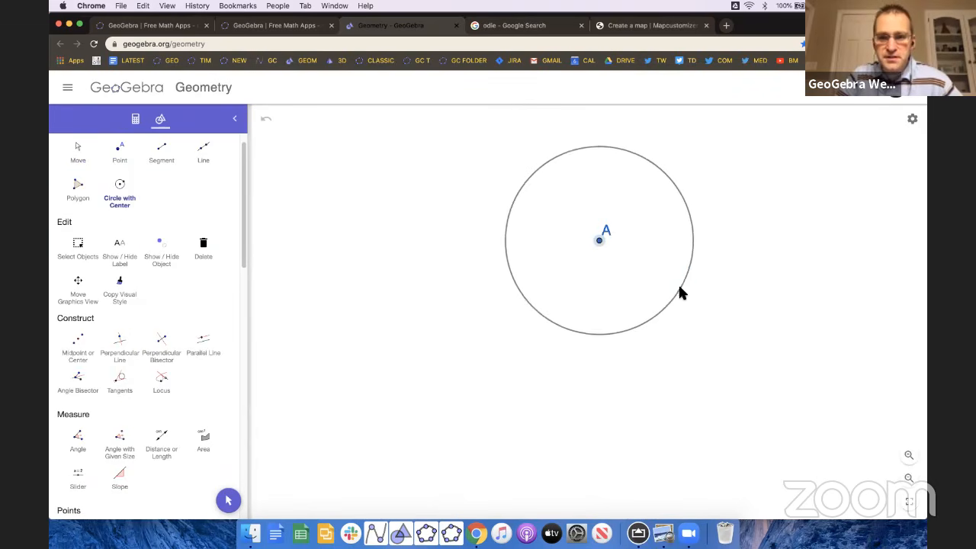
pyautogui.click(680, 287)
pyautogui.click(228, 500)
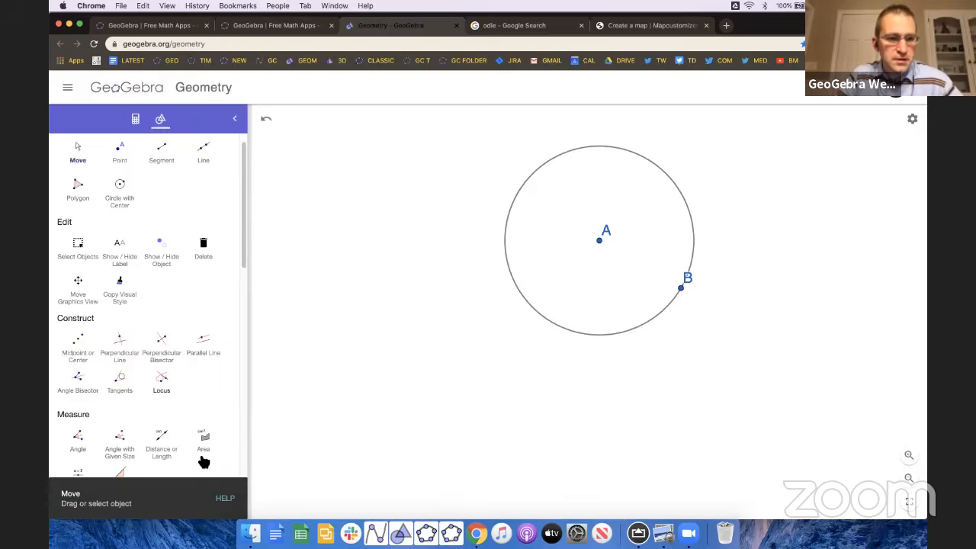
# Step: Place free point C outside the circle to its upper right and nudge it slightly
pyautogui.scroll(1, 203, 457)
pyautogui.click(120, 174)
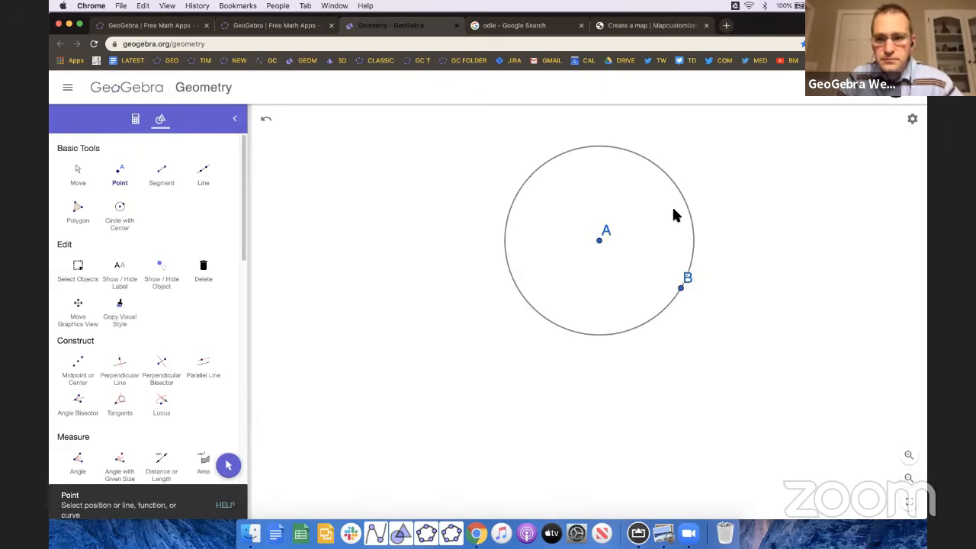
pyautogui.click(766, 184)
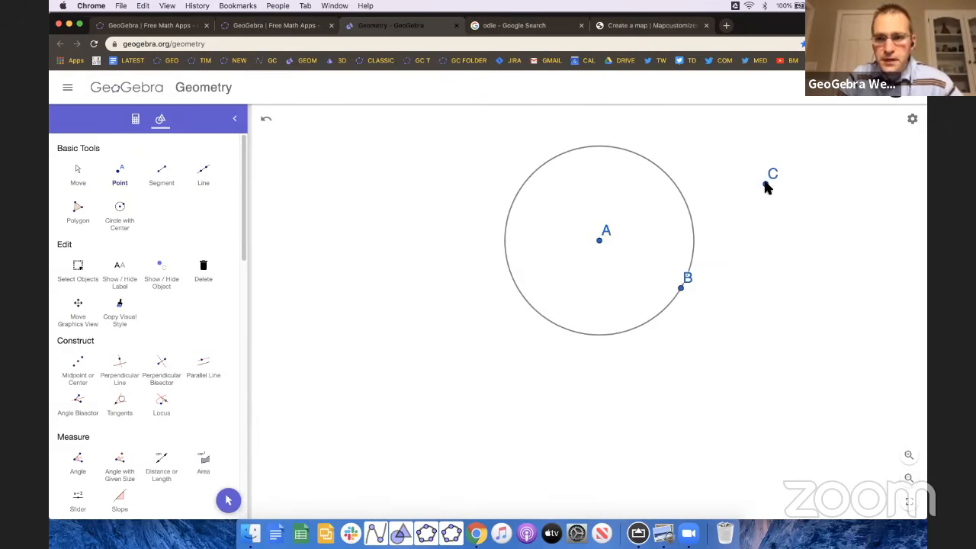
pyautogui.click(228, 500)
pyautogui.moveTo(548, 381); pyautogui.dragTo(478, 476)
pyautogui.moveTo(692, 274)
pyautogui.mouseDown()
pyautogui.moveTo(582, 316)
pyautogui.moveTo(679, 278)
pyautogui.mouseUp()
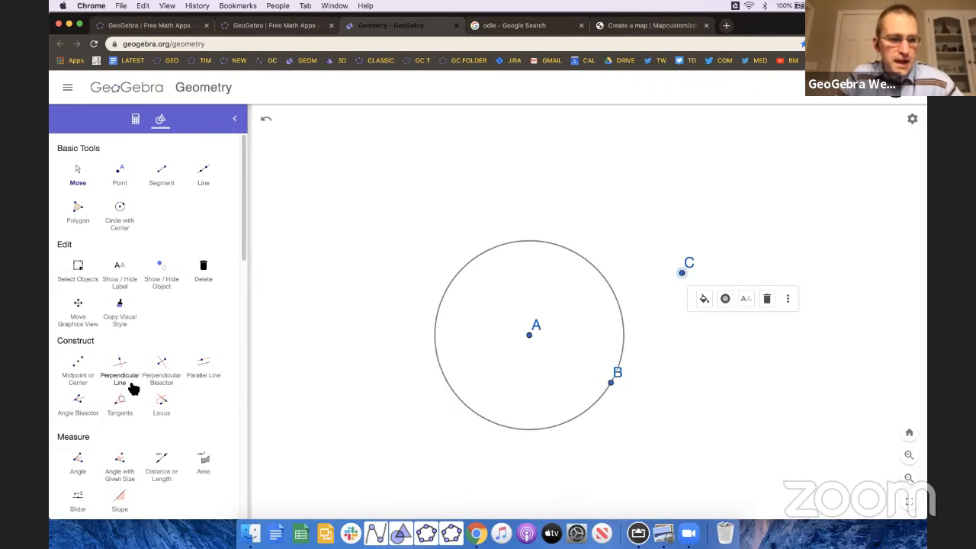
# Step: Reflect point C about the circle
pyautogui.scroll(-10, 126, 366)
pyautogui.click(119, 311)
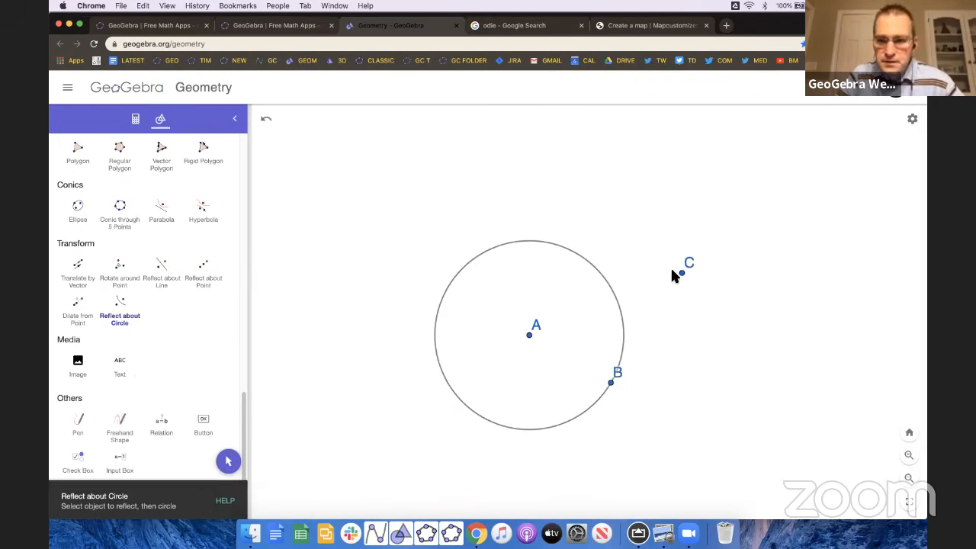
pyautogui.click(682, 272)
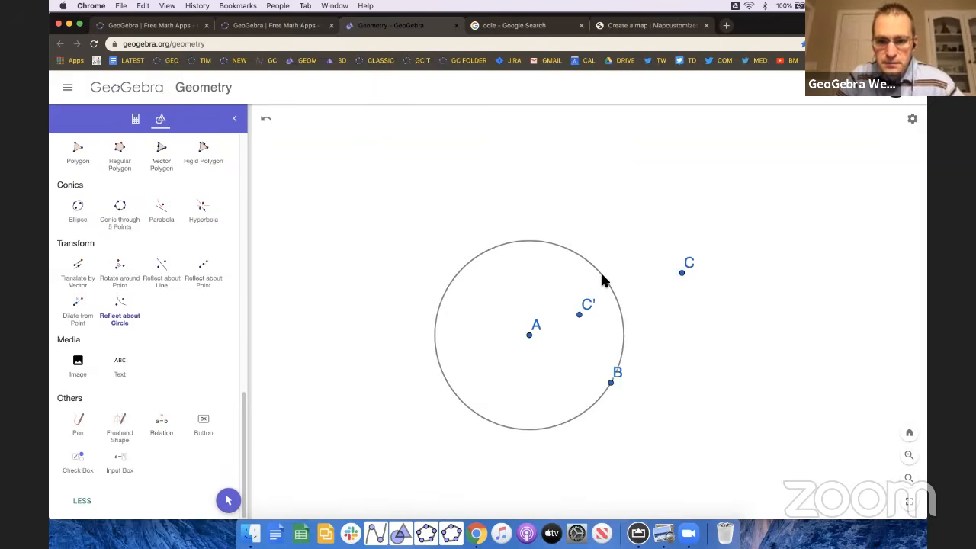
pyautogui.press('Escape')
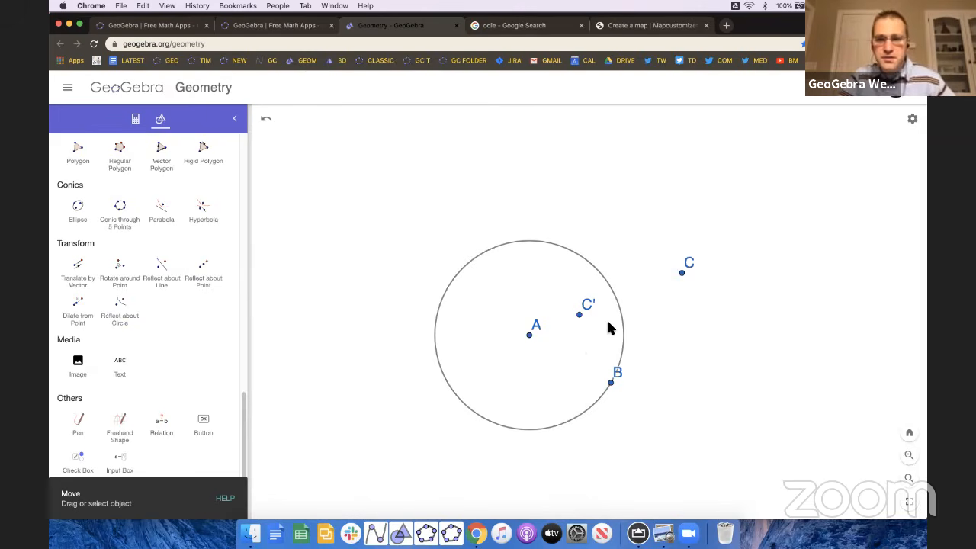
# Step: Move point C from outside the circle to near center A and around inside, ending above the center
pyautogui.moveTo(684, 279)
pyautogui.mouseDown()
pyautogui.moveTo(689, 288)
pyautogui.moveTo(692, 277)
pyautogui.mouseUp()
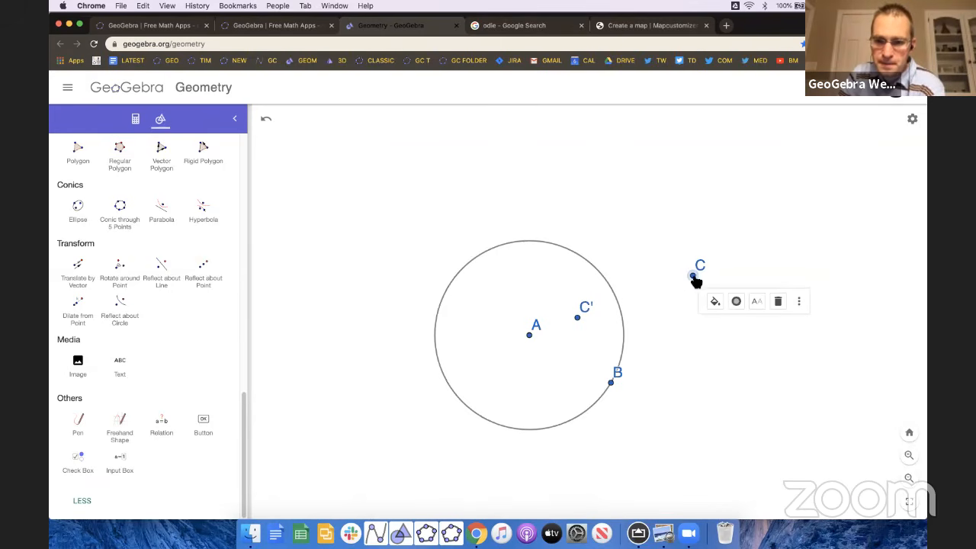
pyautogui.moveTo(693, 278); pyautogui.dragTo(549, 327)
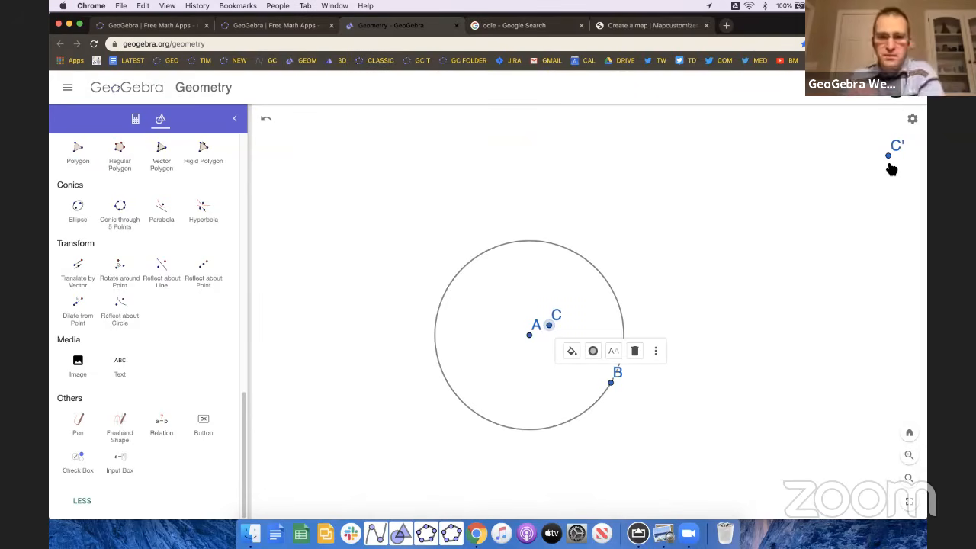
pyautogui.moveTo(551, 320); pyautogui.dragTo(584, 299)
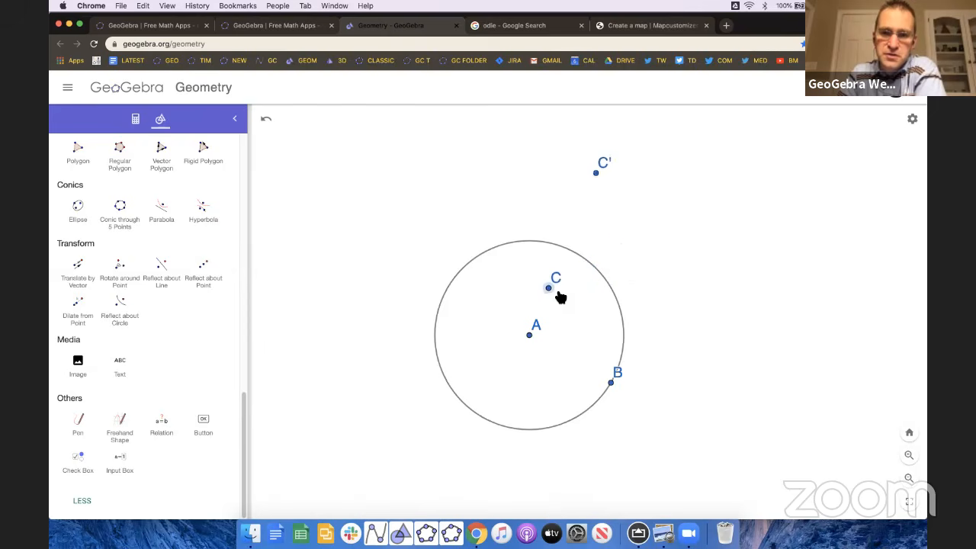
pyautogui.moveTo(560, 298); pyautogui.dragTo(536, 289)
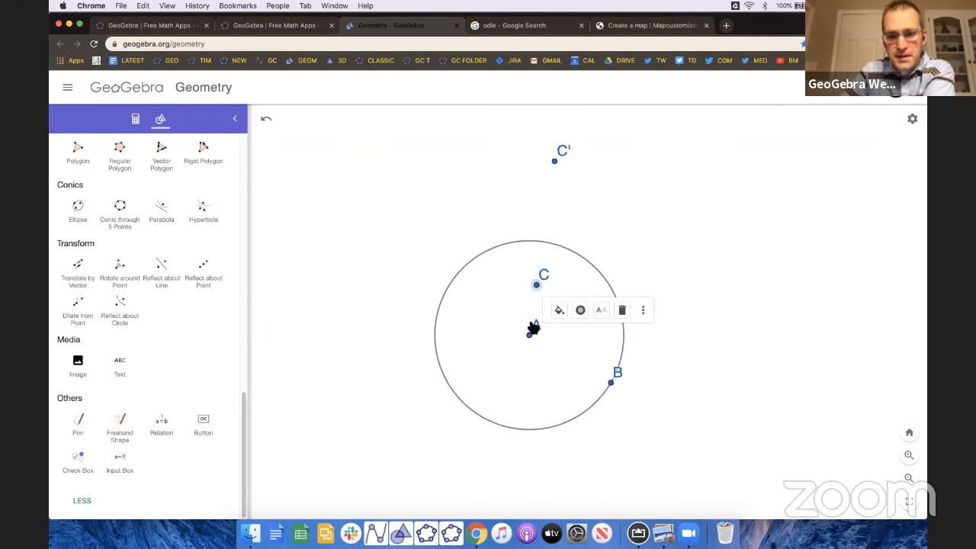
# Step: Reposition point C inside the circle to the upper left of center A
pyautogui.click(605, 283)
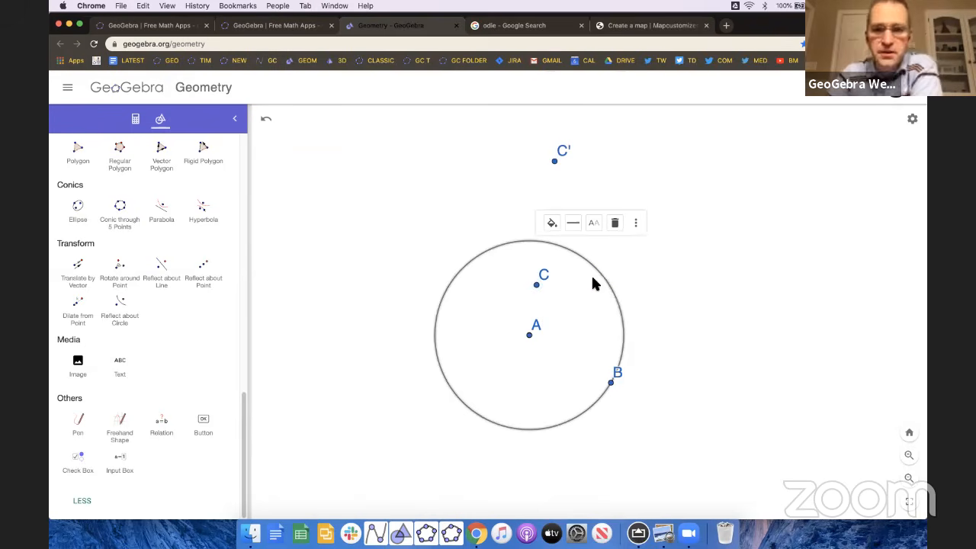
pyautogui.click(613, 251)
pyautogui.moveTo(602, 276); pyautogui.dragTo(648, 274)
pyautogui.moveTo(538, 293); pyautogui.dragTo(545, 309)
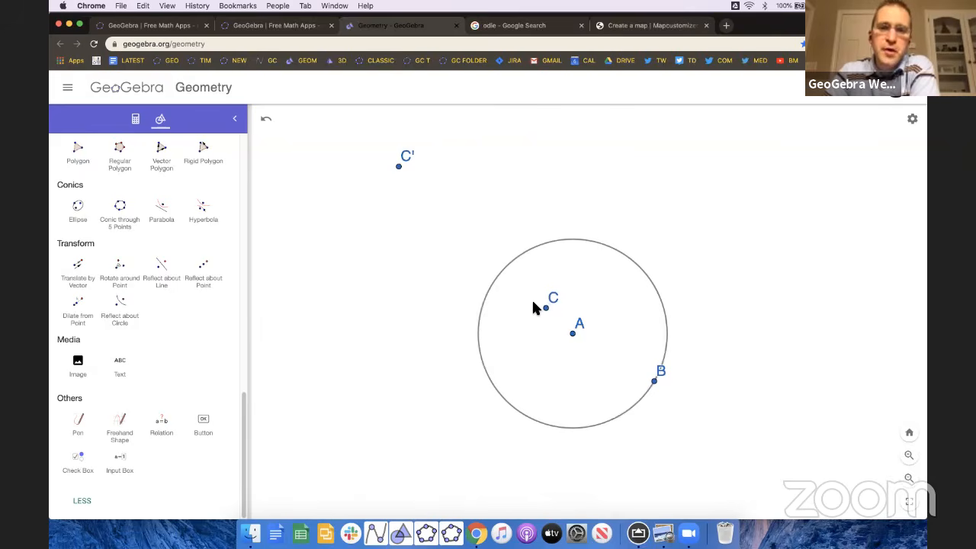
pyautogui.moveTo(477, 295); pyautogui.dragTo(466, 295)
# Step: Draw a concave five-sided polygon DEFGH outside the circle to its upper right
pyautogui.scroll(10, 174, 257)
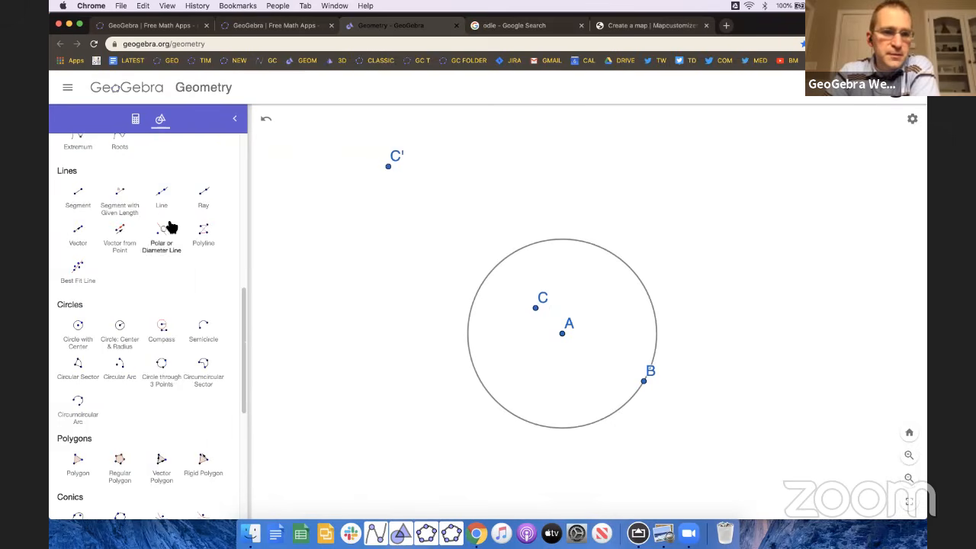
pyautogui.scroll(4, 172, 214)
pyautogui.scroll(-5, 161, 257)
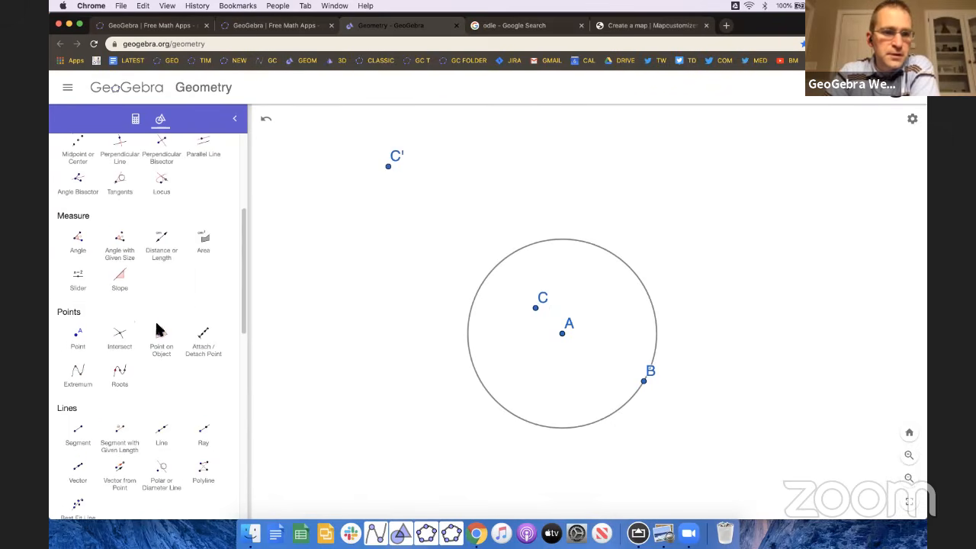
pyautogui.scroll(3, 156, 324)
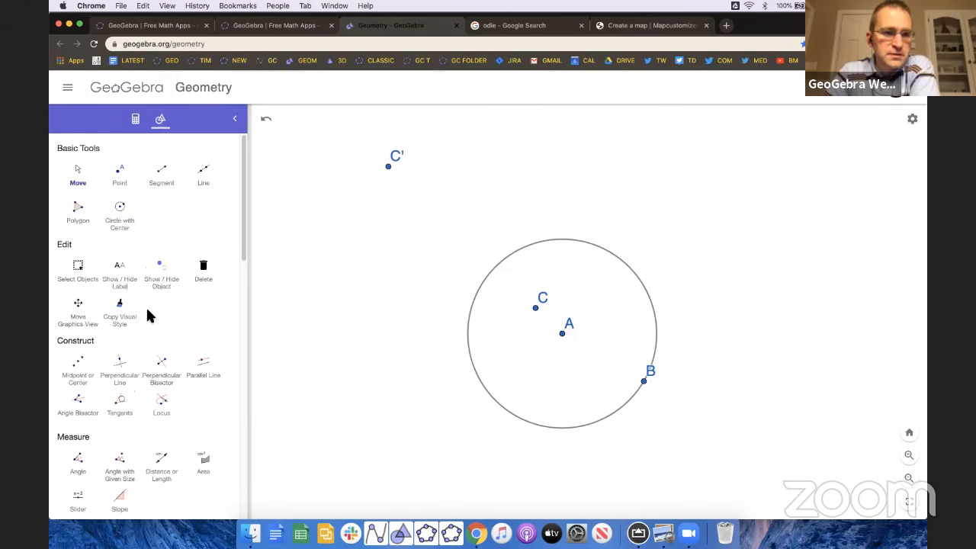
pyautogui.click(76, 212)
pyautogui.click(698, 184)
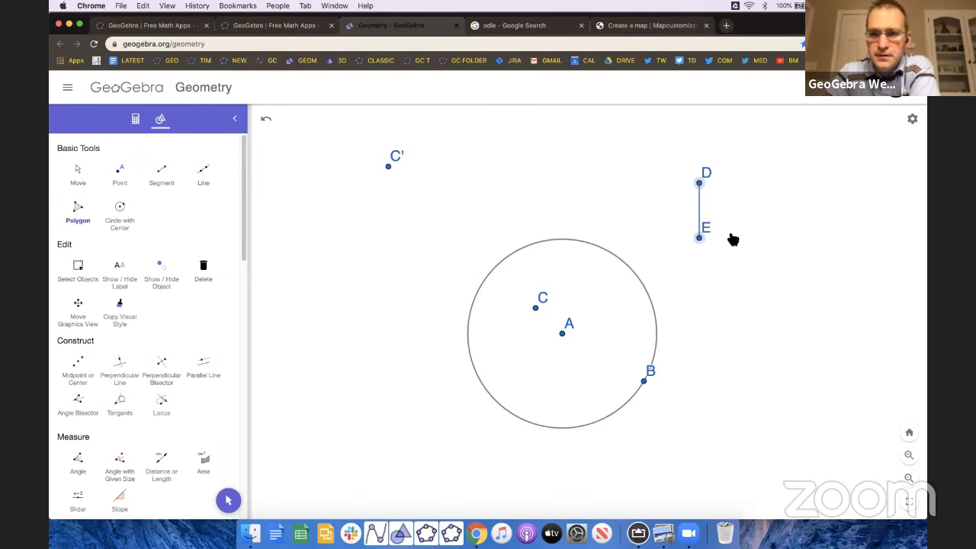
pyautogui.click(827, 159)
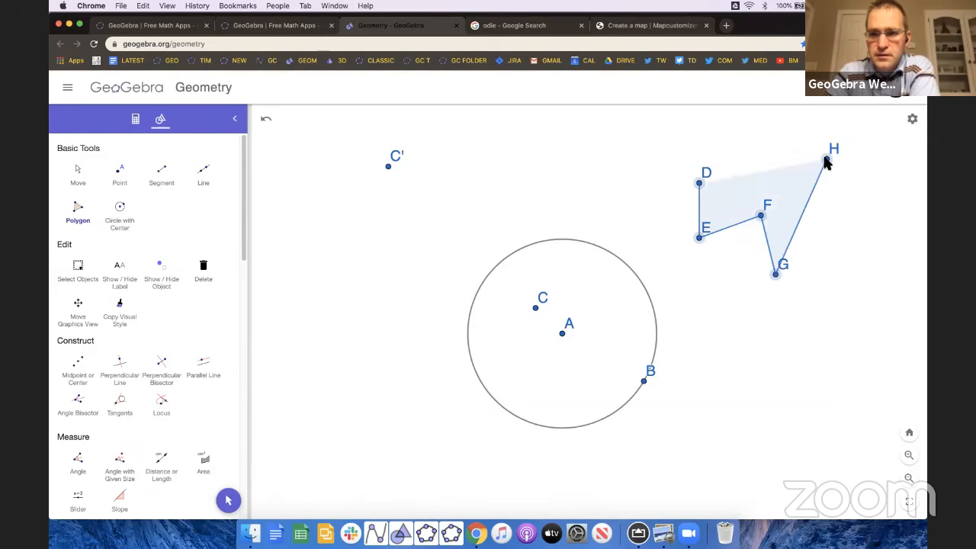
pyautogui.click(703, 183)
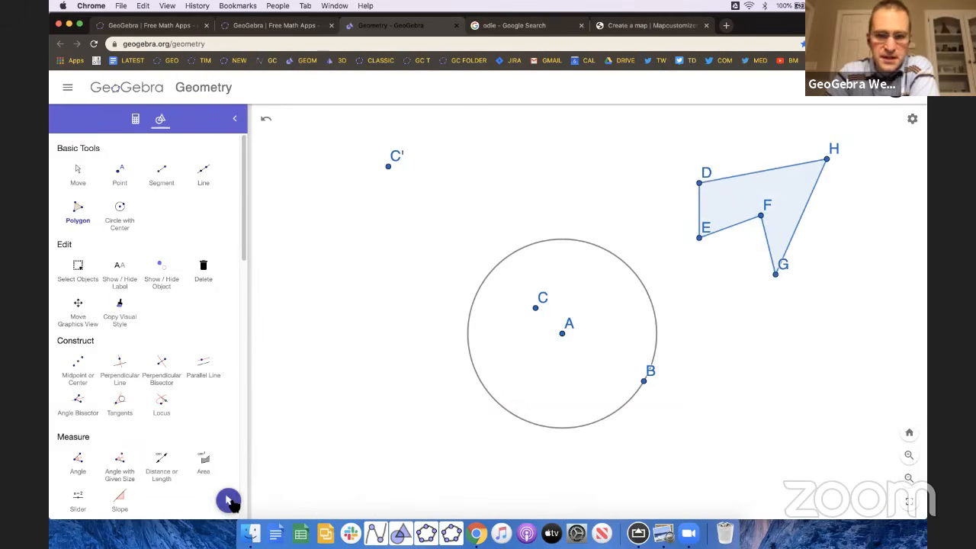
pyautogui.press('Escape')
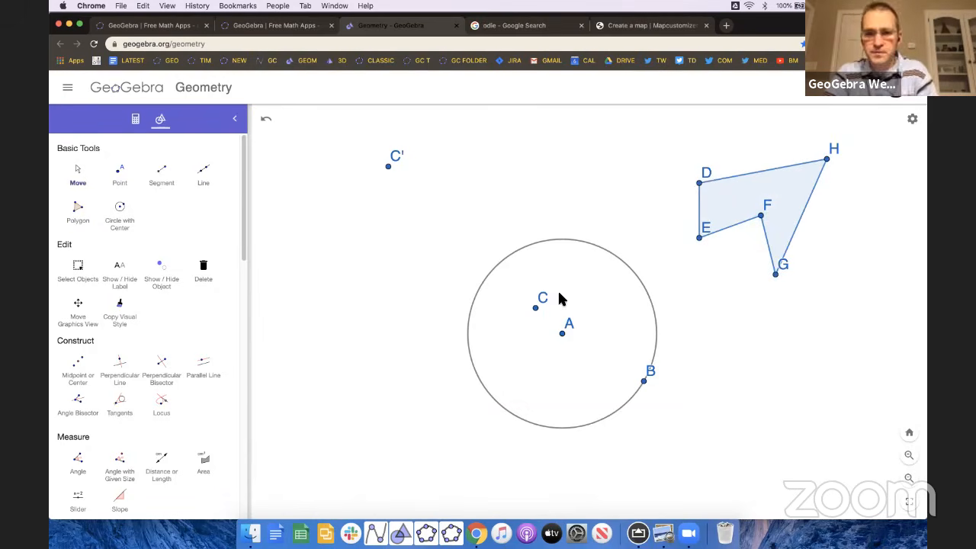
# Step: Reflect the whole polygon DEFGH about the circle
pyautogui.scroll(-10, 210, 381)
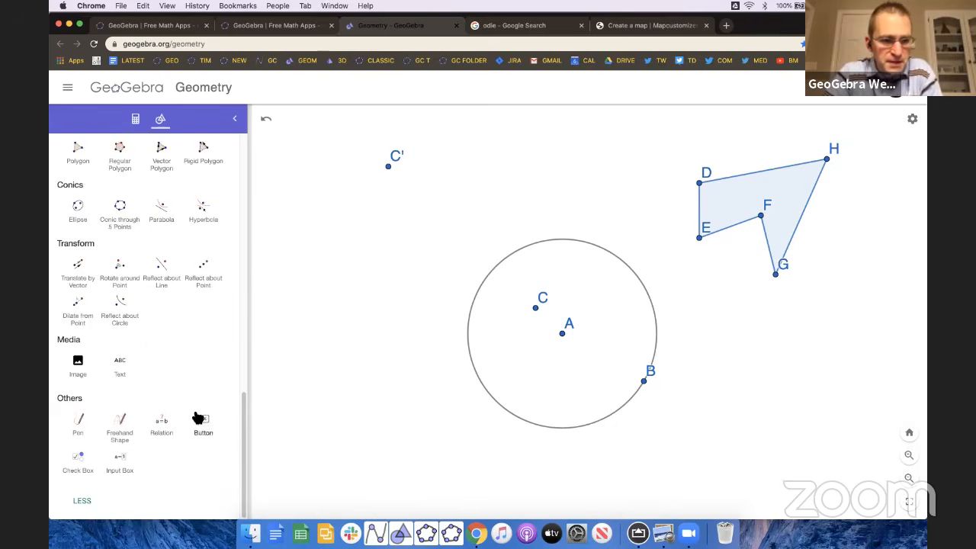
pyautogui.click(122, 318)
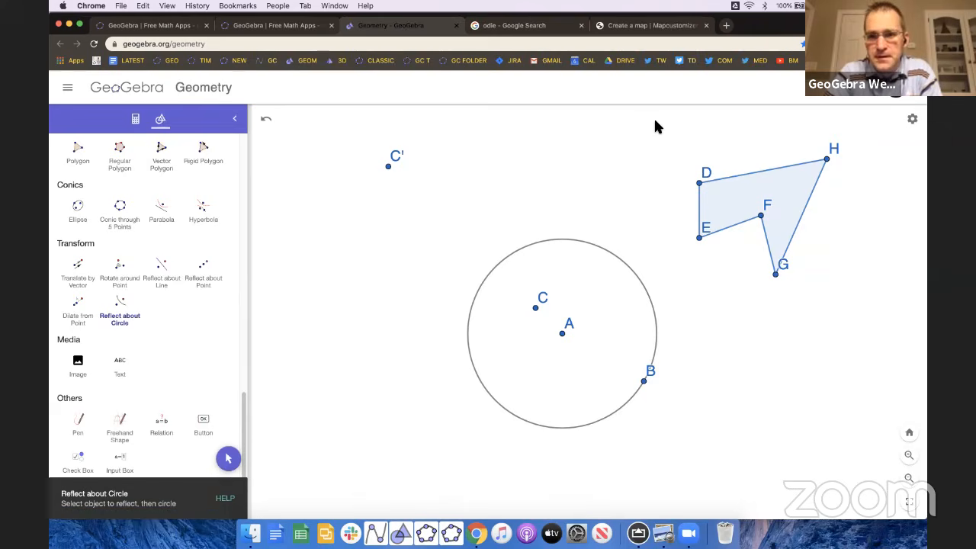
pyautogui.moveTo(655, 120); pyautogui.dragTo(901, 288)
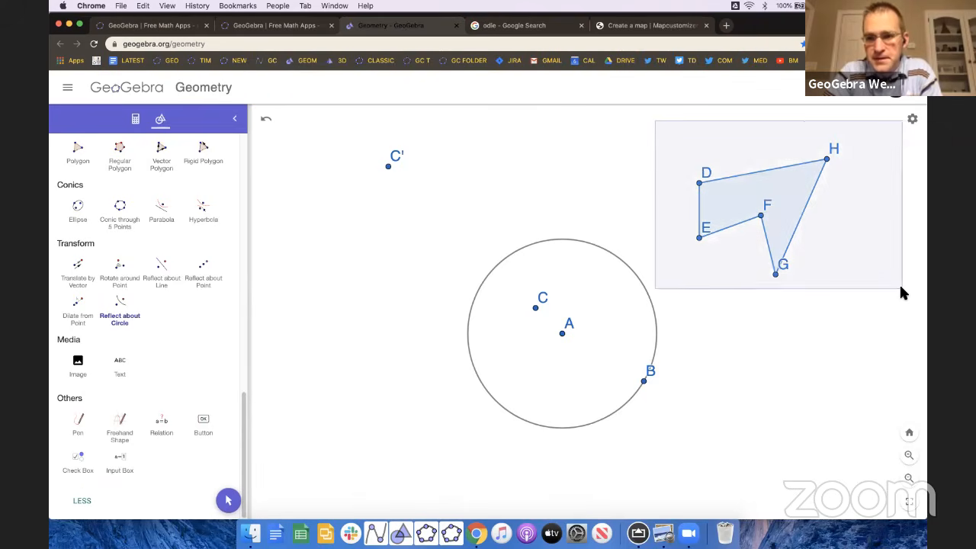
pyautogui.click(656, 350)
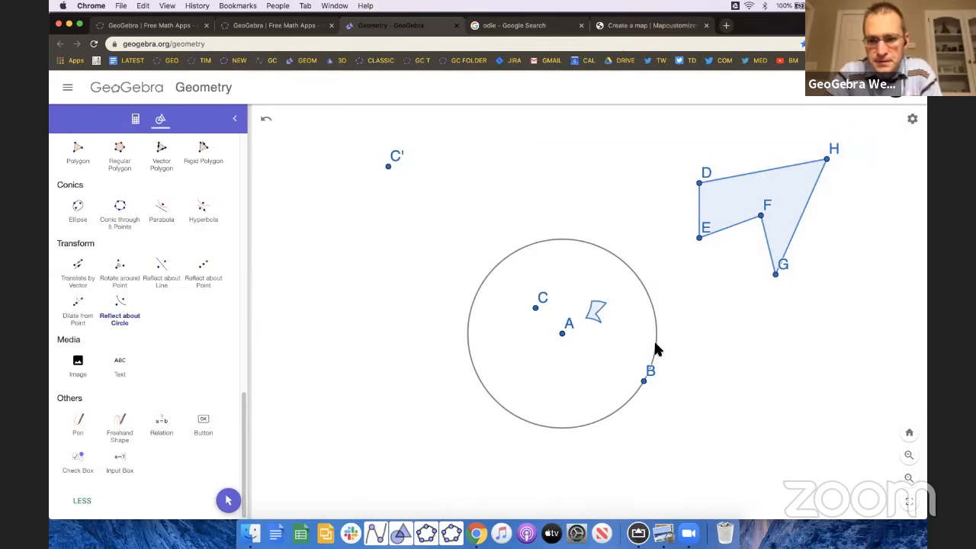
pyautogui.click(228, 500)
pyautogui.moveTo(342, 375); pyautogui.dragTo(281, 391)
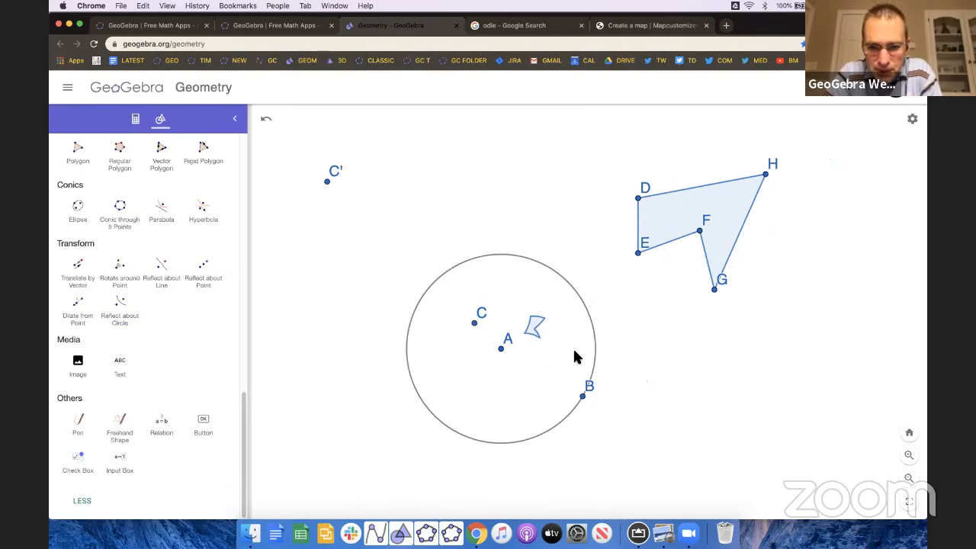
# Step: Reshape the polygon outside the circle by moving E slightly down, F below E, and G farther down and right
pyautogui.scroll(5, 573, 348)
pyautogui.click(496, 310)
pyautogui.click(556, 342)
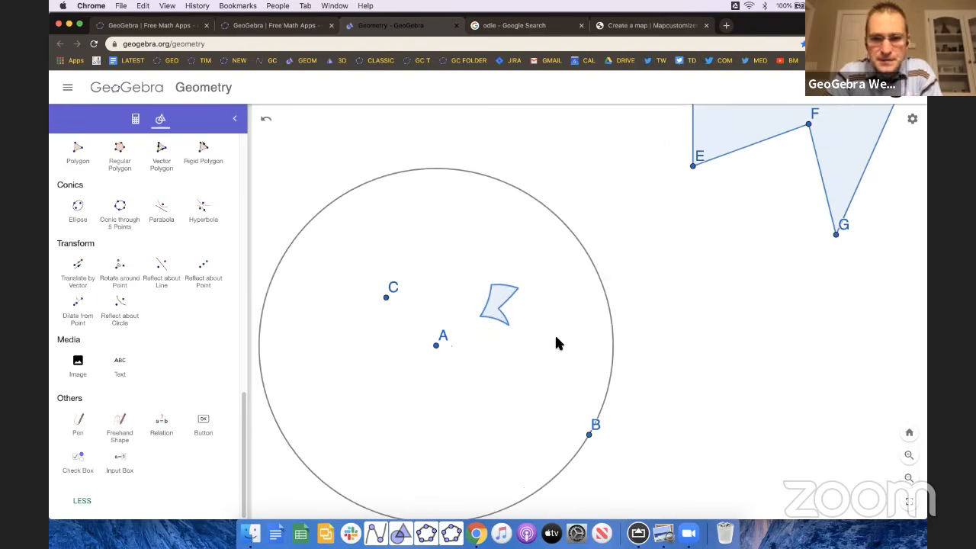
pyautogui.scroll(-2, 556, 342)
pyautogui.scroll(-2, 556, 342)
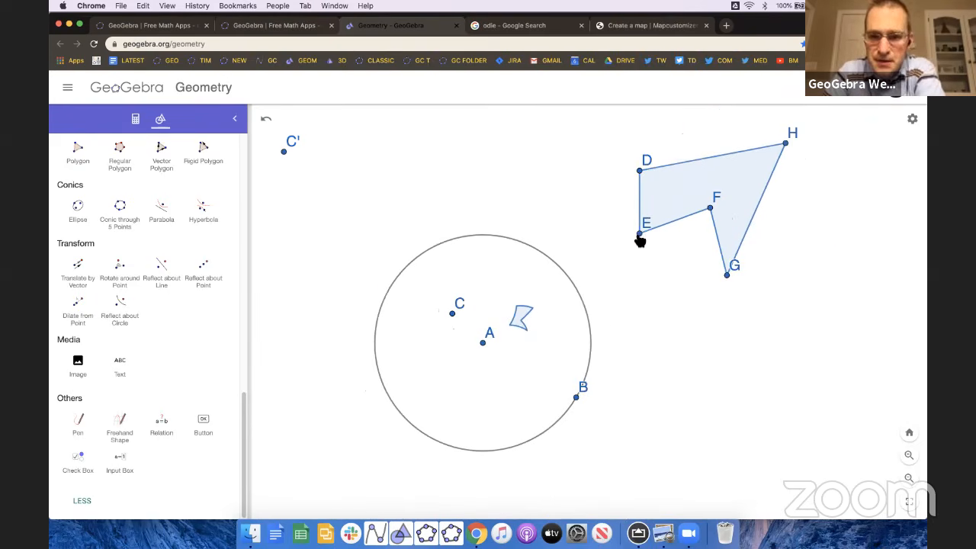
pyautogui.moveTo(600, 267); pyautogui.dragTo(639, 257)
pyautogui.moveTo(719, 220); pyautogui.dragTo(648, 298)
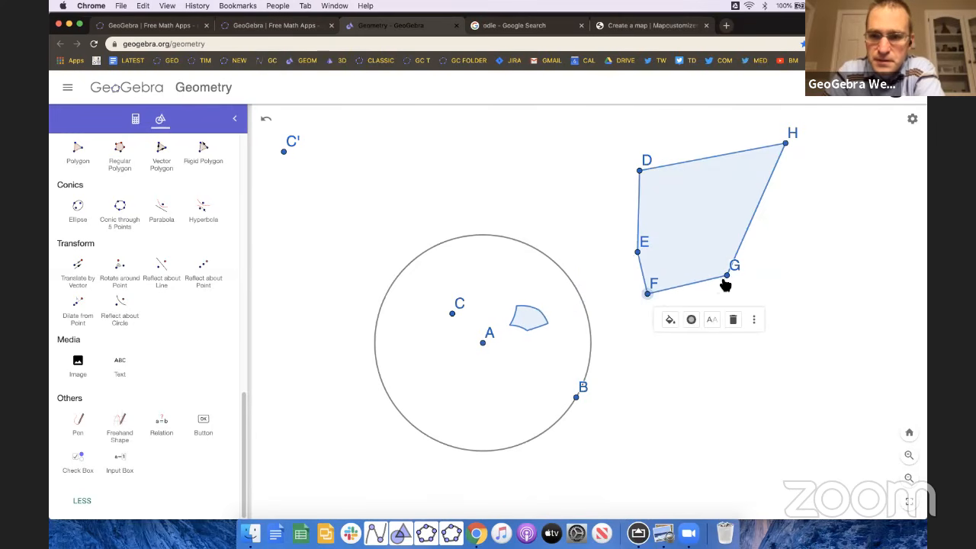
pyautogui.moveTo(727, 275); pyautogui.dragTo(767, 352)
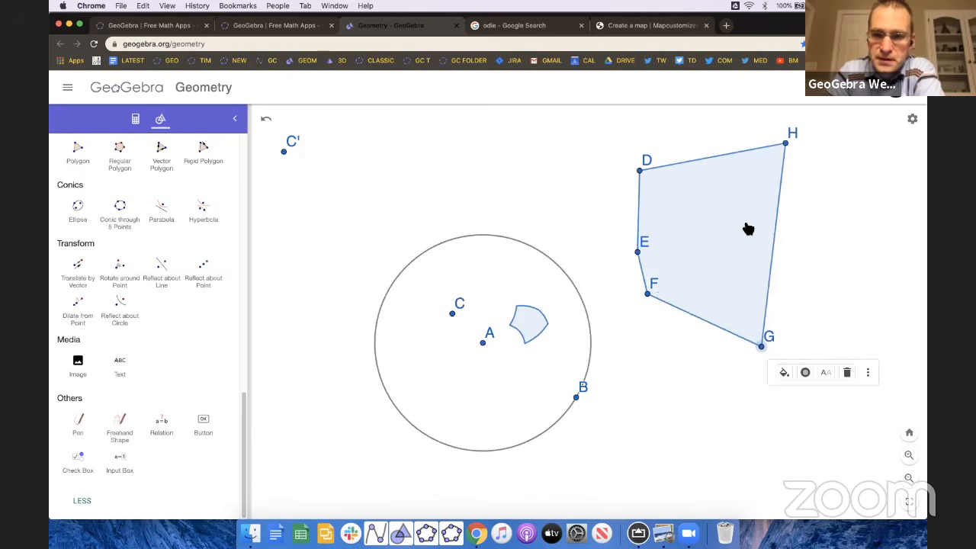
# Step: Move the polygon over the circle and pull its outer vertices inside so that it surrounds center A
pyautogui.moveTo(747, 225); pyautogui.dragTo(545, 312)
pyautogui.moveTo(565, 240); pyautogui.dragTo(488, 290)
pyautogui.moveTo(547, 447); pyautogui.dragTo(521, 363)
pyautogui.moveTo(429, 391); pyautogui.dragTo(445, 390)
pyautogui.moveTo(419, 268); pyautogui.dragTo(449, 297)
# Step: Move vertex D up toward the circle's upper edge, keeping it inside the circle
pyautogui.scroll(-10, 449, 297)
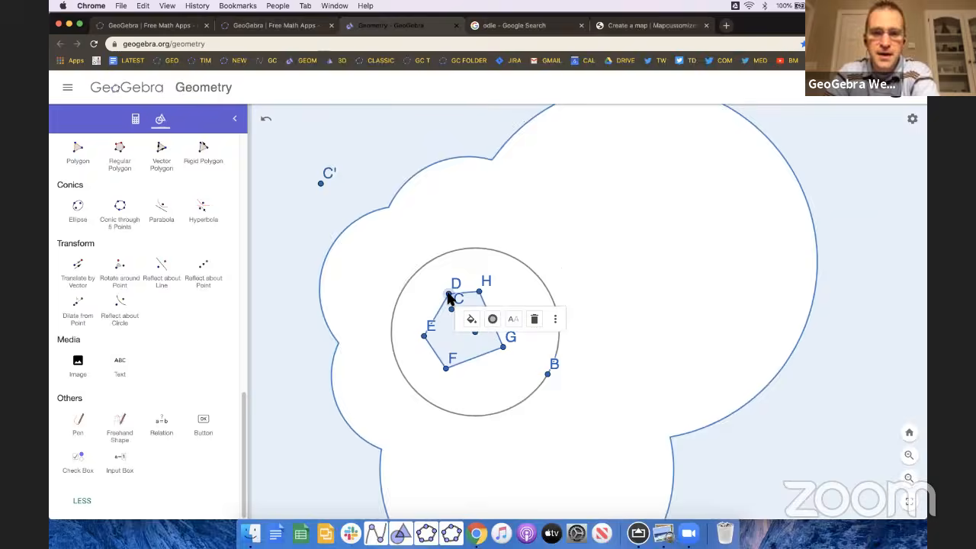
pyautogui.scroll(10, 449, 298)
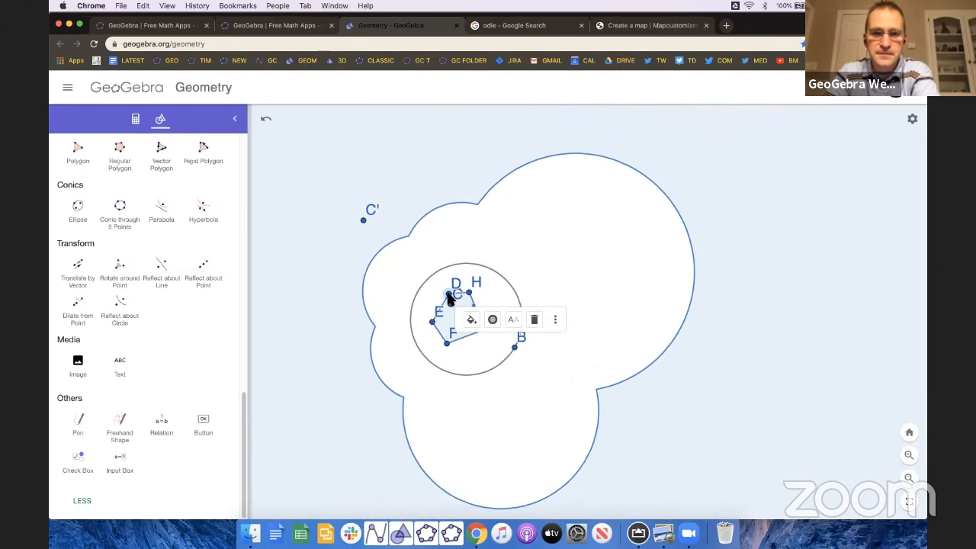
pyautogui.moveTo(451, 286)
pyautogui.mouseDown()
pyautogui.moveTo(448, 273)
pyautogui.moveTo(457, 275)
pyautogui.mouseUp()
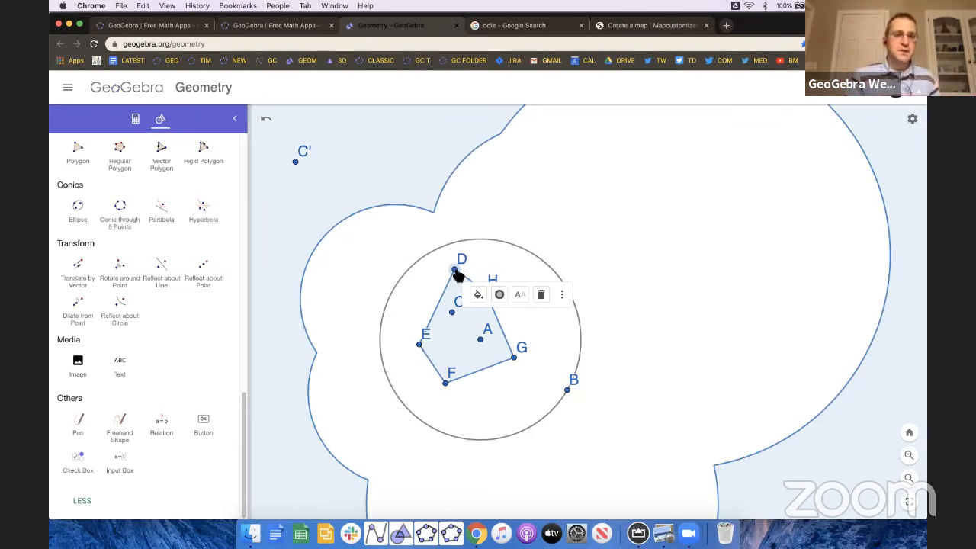
# Step: Look through the construction tools and activate the Parabola tool
pyautogui.scroll(5, 115, 293)
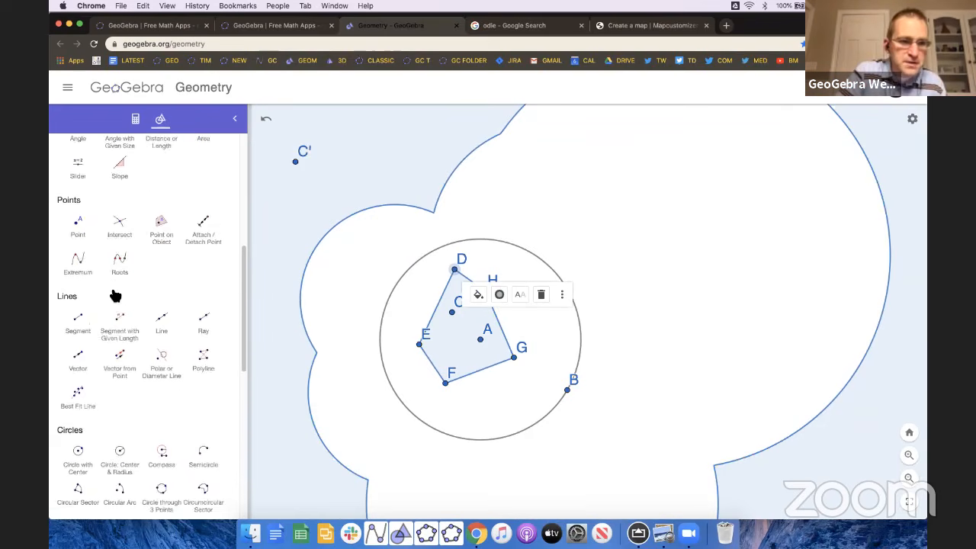
pyautogui.scroll(-5, 118, 297)
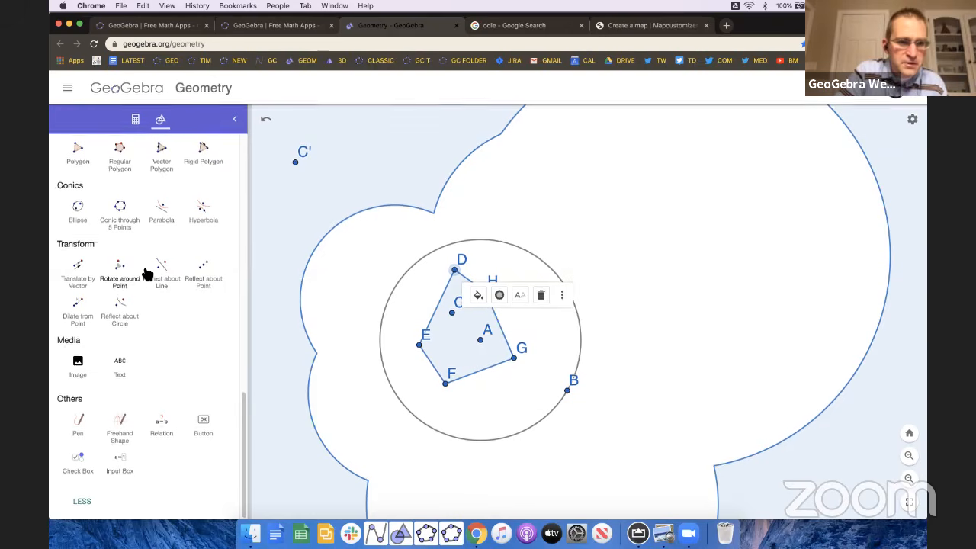
pyautogui.click(154, 210)
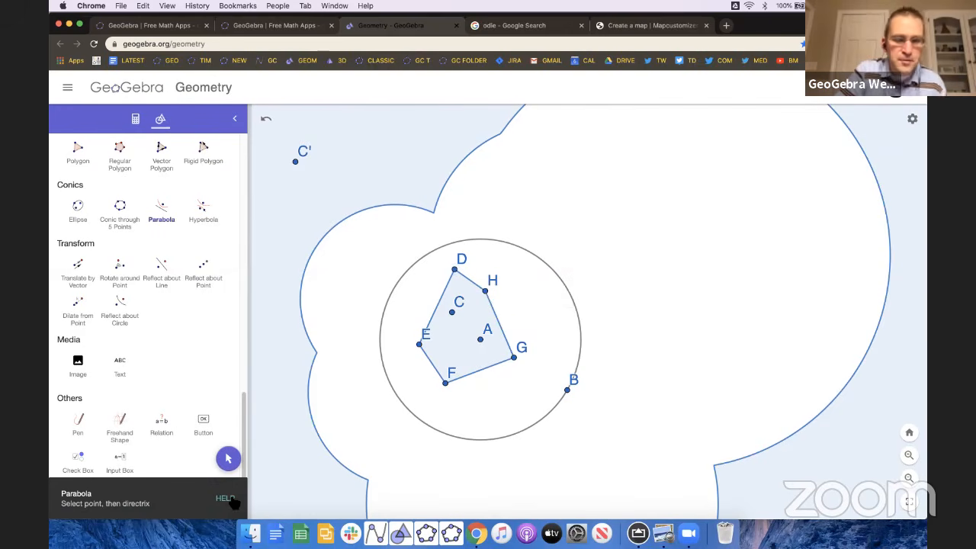